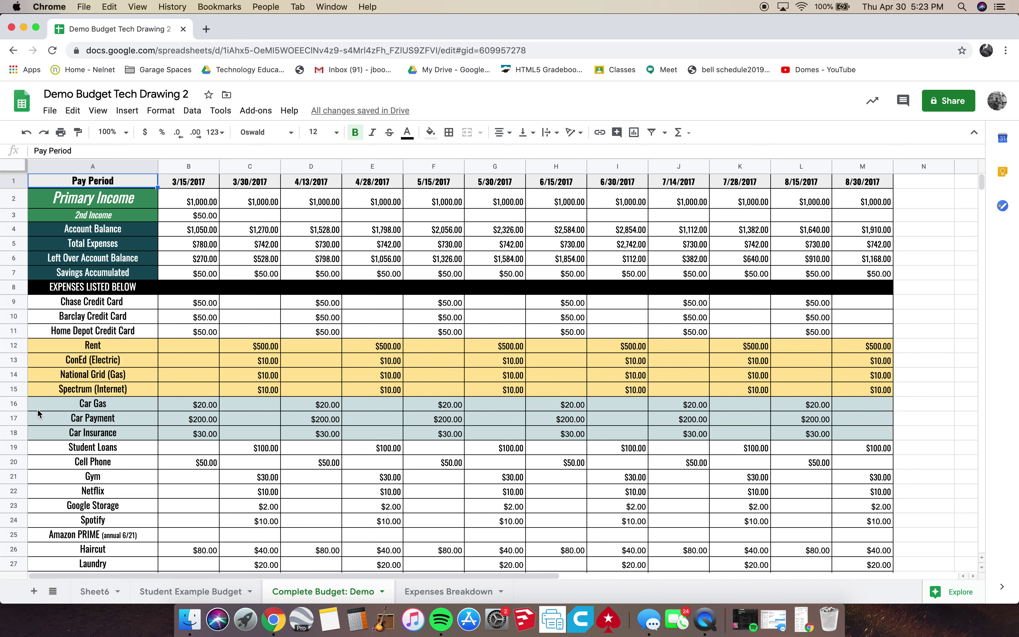
# Examine the pay-period columns and the income and expense rows on the Complete Budget: Demo and Student Example Budget sheets.
pyautogui.scroll(-5, 324, 236)
pyautogui.scroll(5, 325, 236)
pyautogui.click(197, 417)
pyautogui.moveTo(139, 423); pyautogui.dragTo(198, 421)
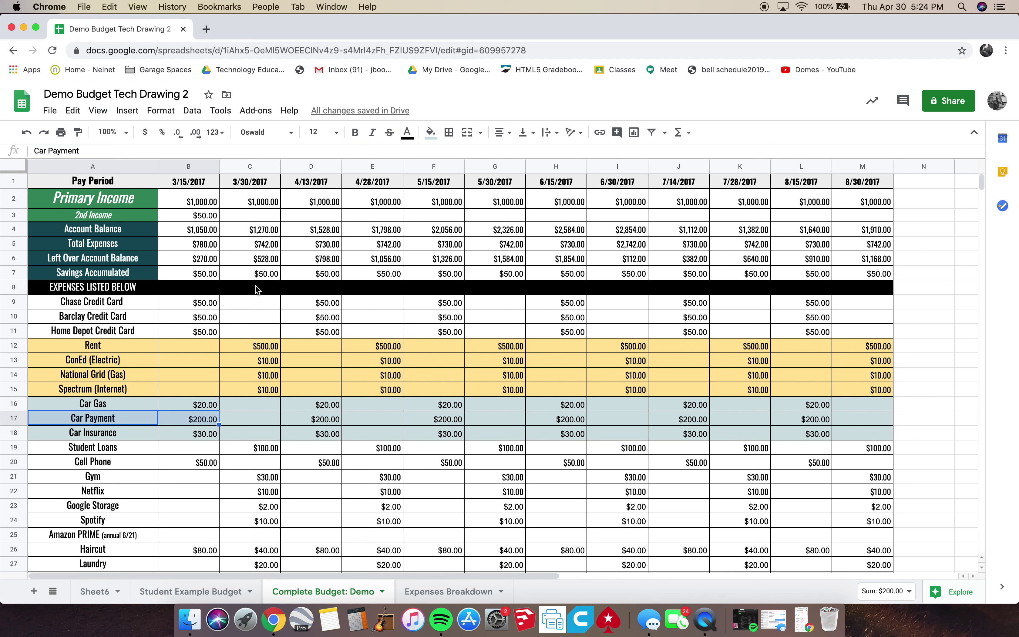
pyautogui.click(132, 179)
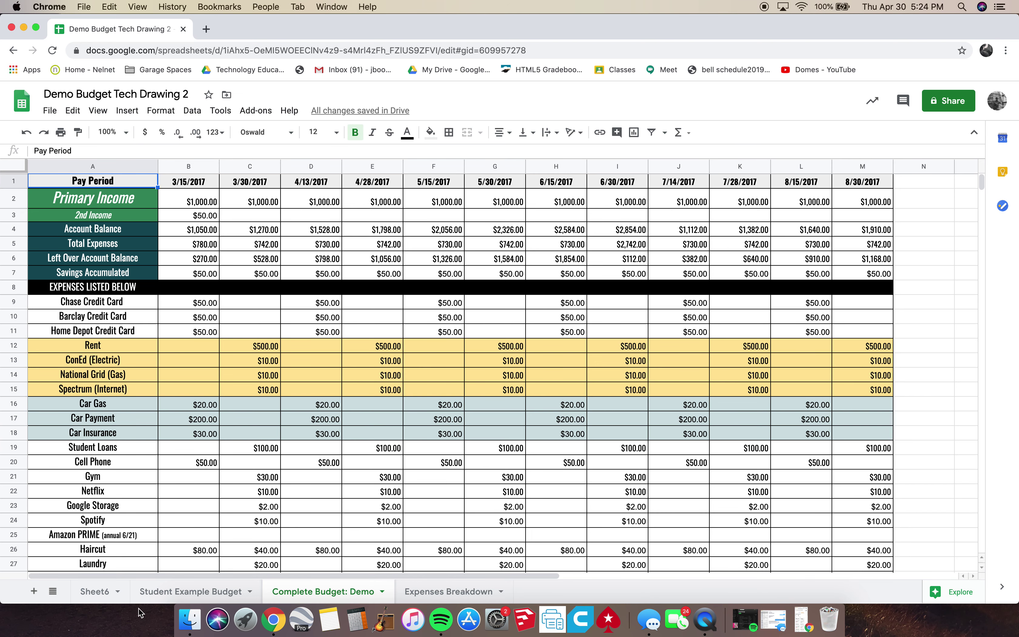
pyautogui.click(212, 583)
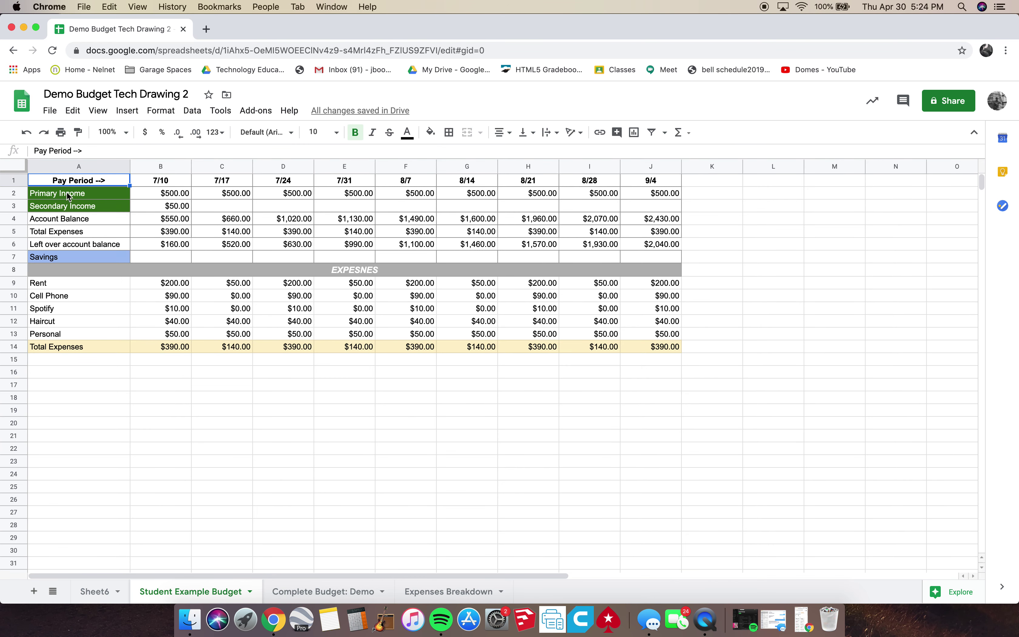
pyautogui.click(333, 589)
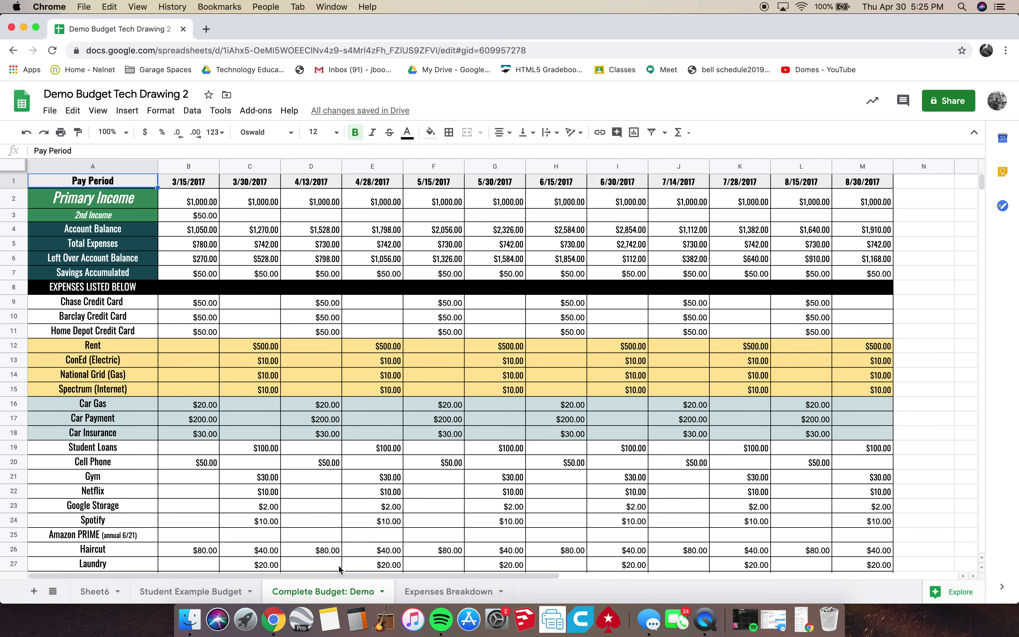
pyautogui.click(198, 591)
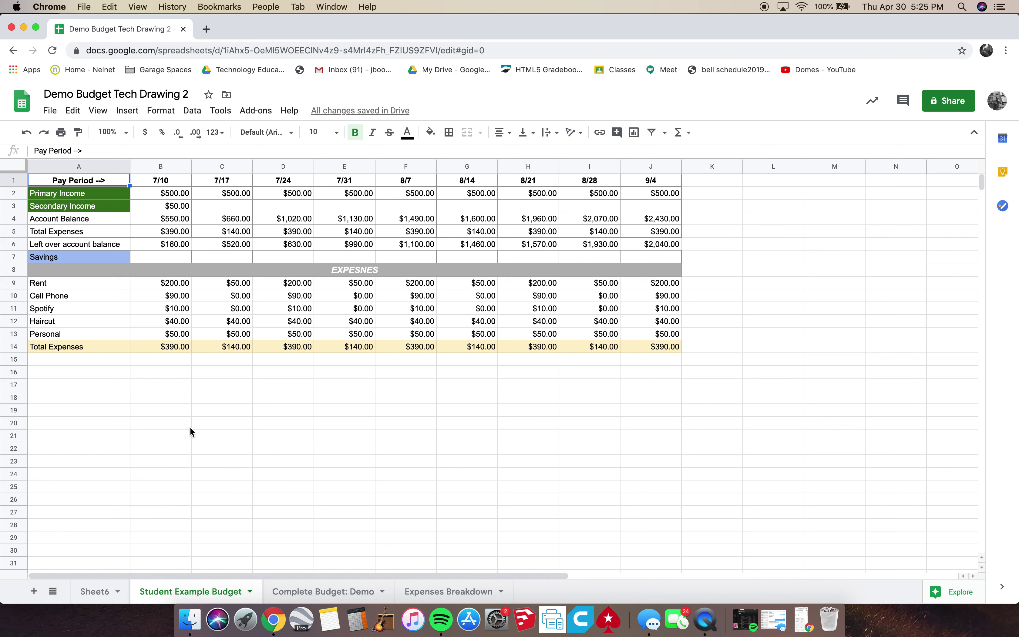
pyautogui.moveTo(164, 166); pyautogui.dragTo(222, 167)
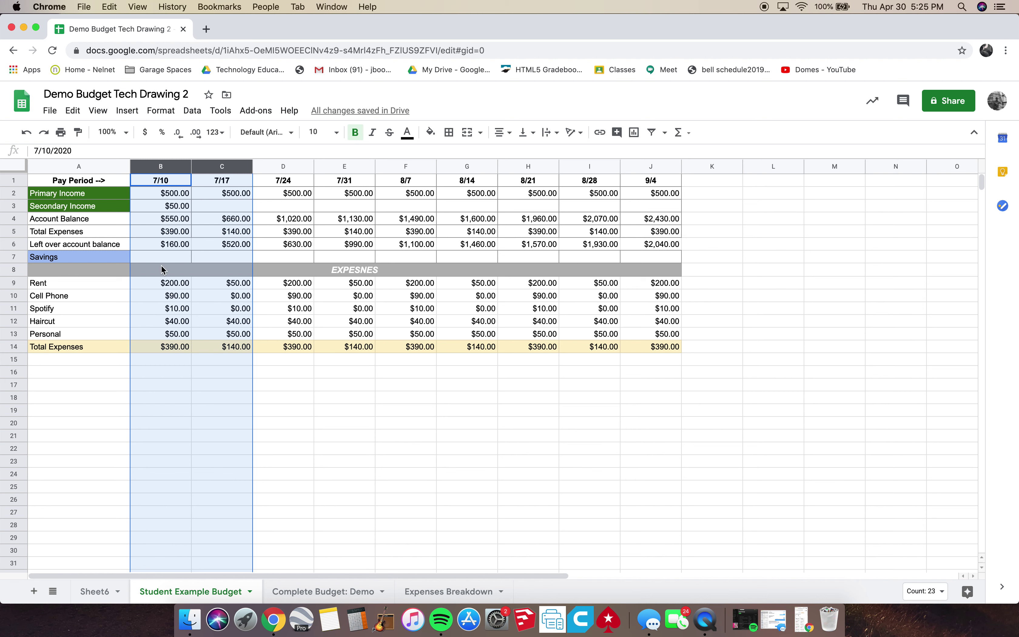
pyautogui.click(100, 182)
pyautogui.click(96, 165)
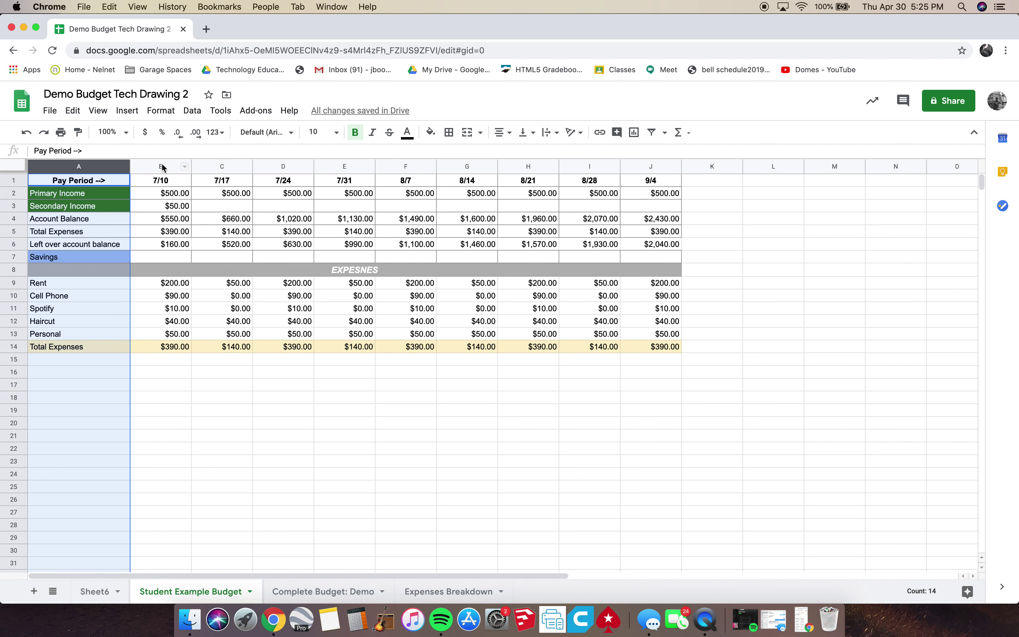
pyautogui.moveTo(161, 164); pyautogui.dragTo(216, 166)
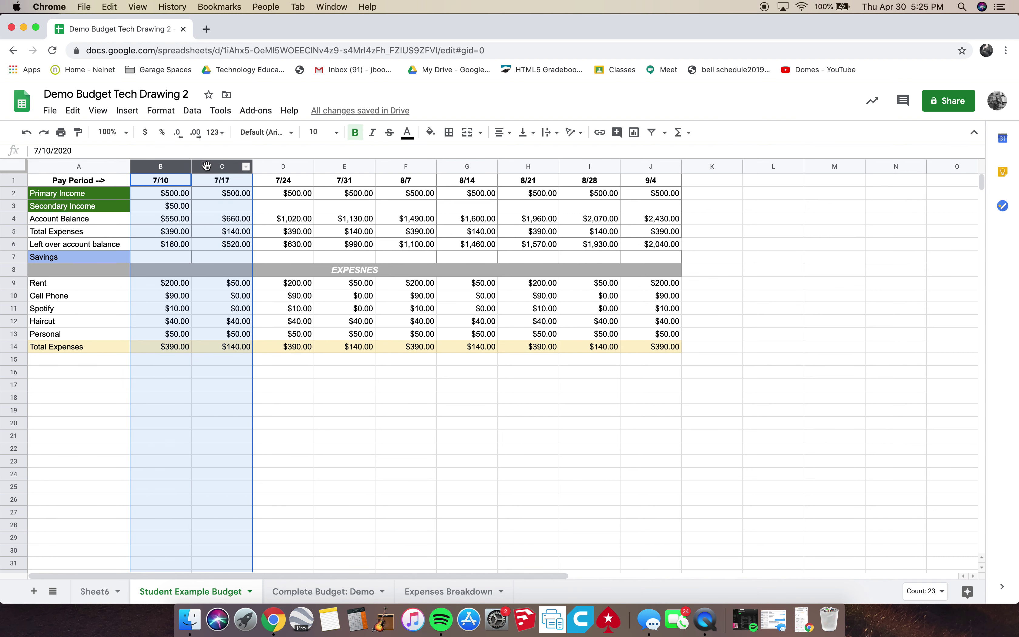
pyautogui.click(90, 166)
# Rename the blank Sheet6 as Video Demo.
pyautogui.click(99, 591)
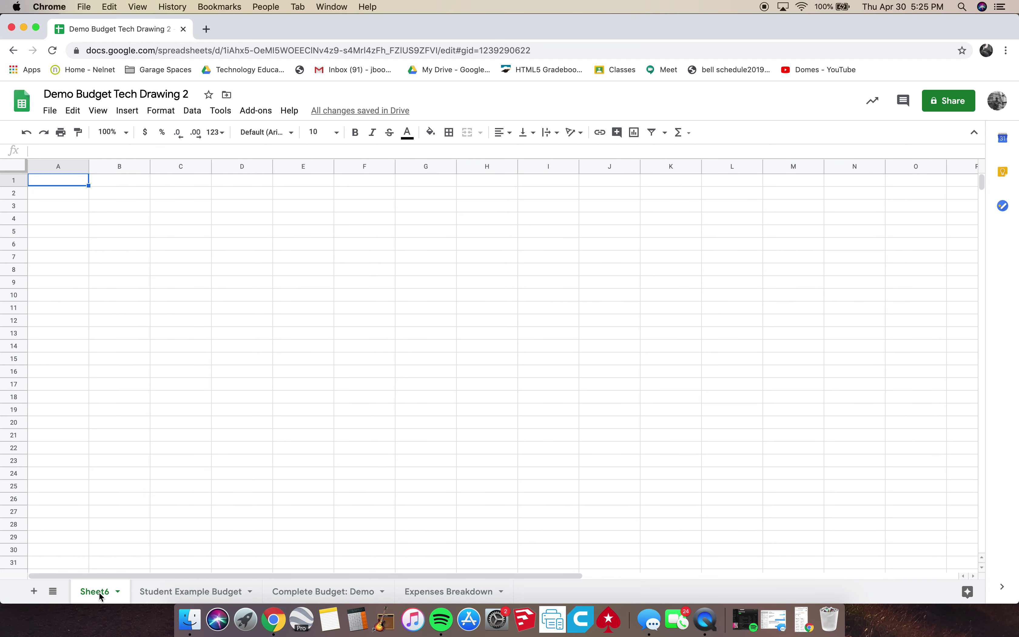
pyautogui.write('Vi')
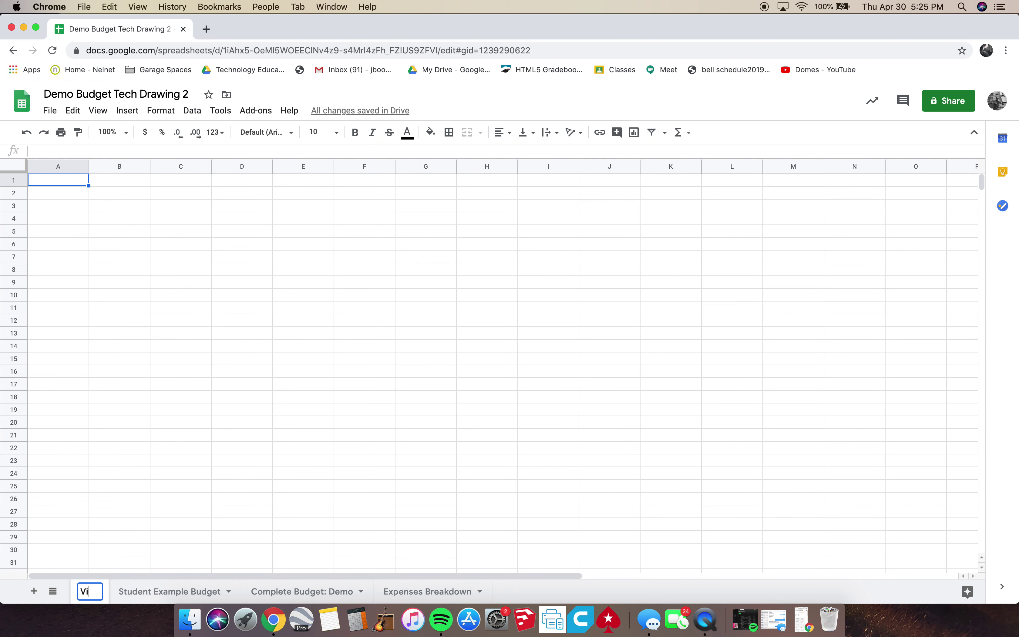
pyautogui.write('deo Demo')
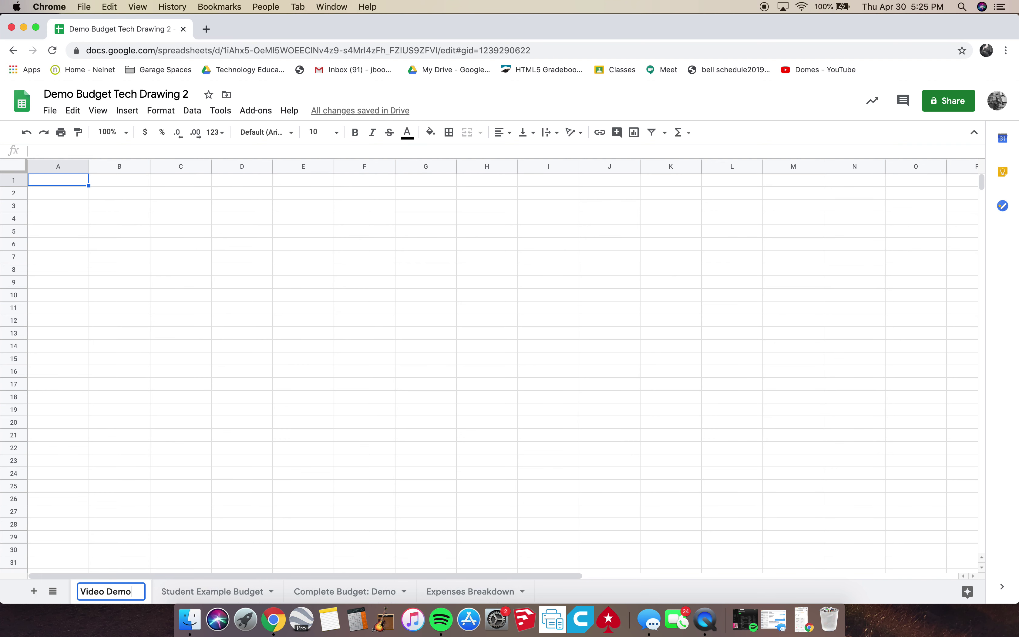
pyautogui.click(200, 526)
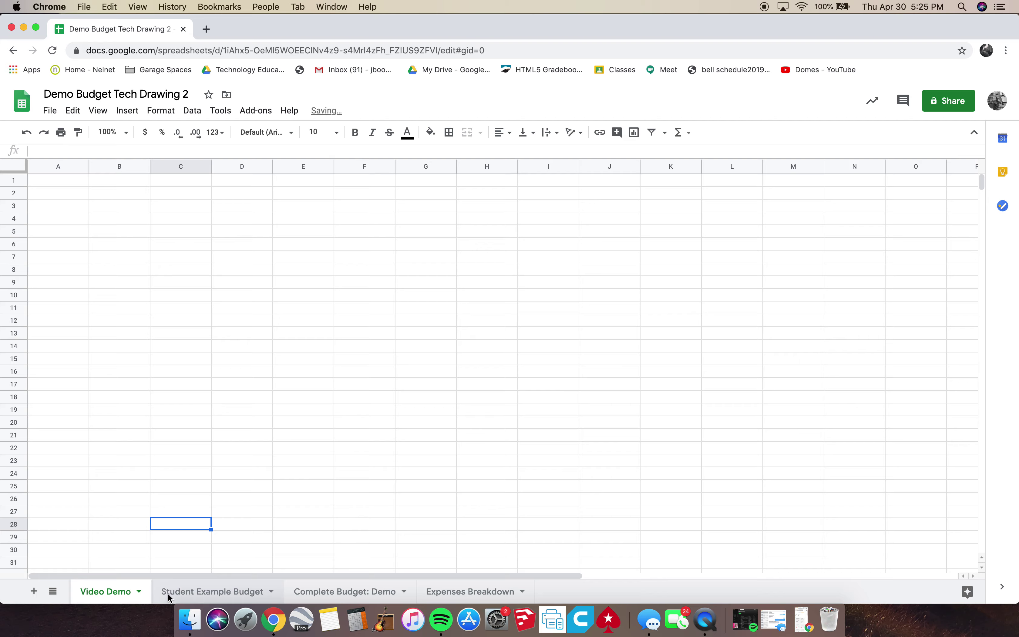
# Look through the Student Example Budget, Complete Budget: Demo and Expenses Breakdown sheets, and return to the Video Demo sheet.
pyautogui.click(168, 593)
pyautogui.click(331, 590)
pyautogui.click(459, 592)
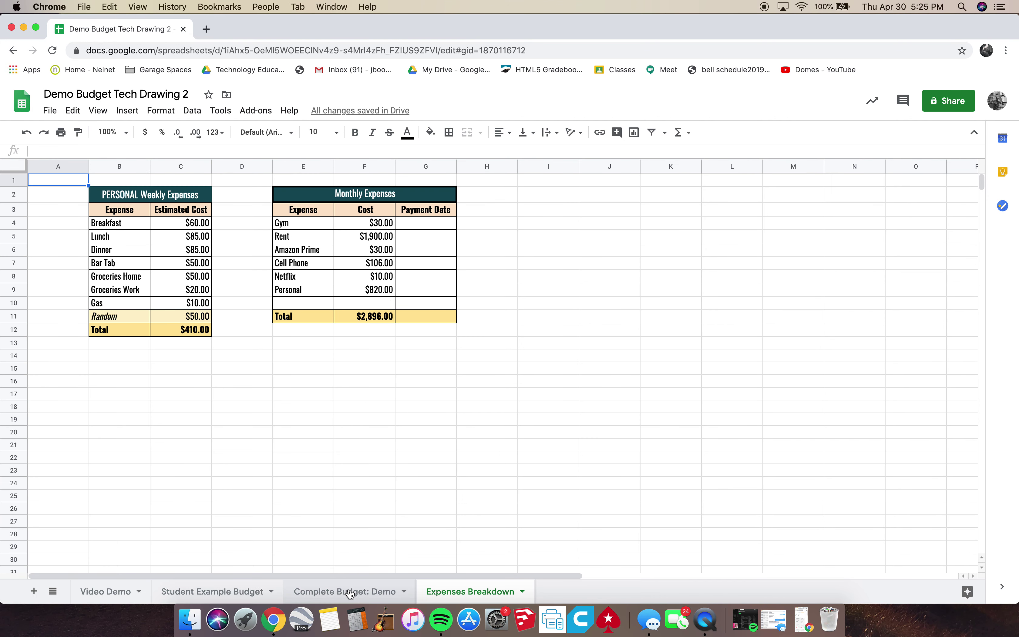
pyautogui.click(349, 590)
pyautogui.click(225, 588)
pyautogui.click(99, 590)
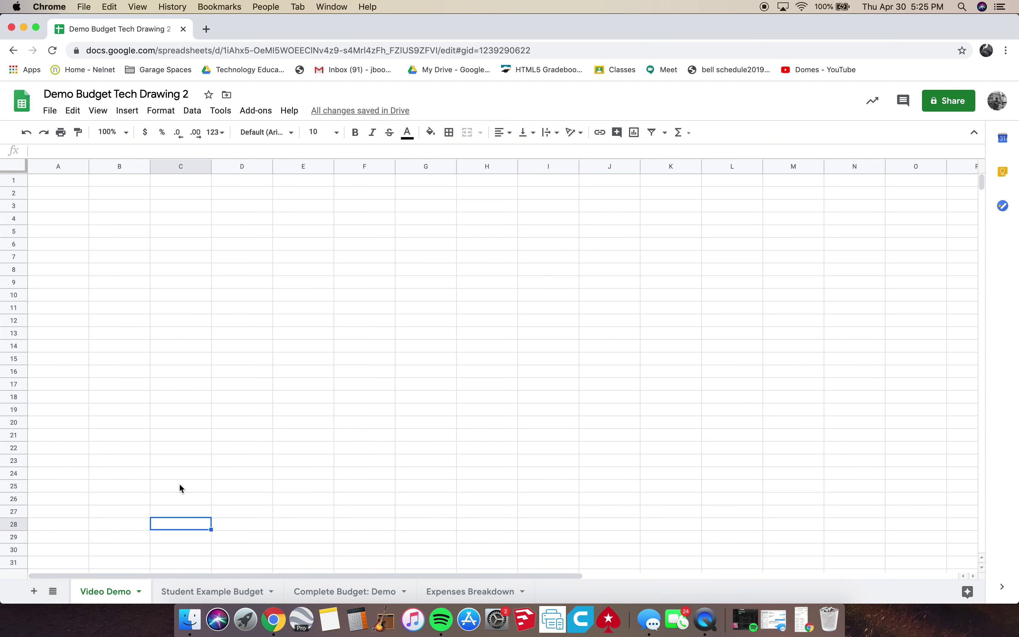
pyautogui.click(74, 95)
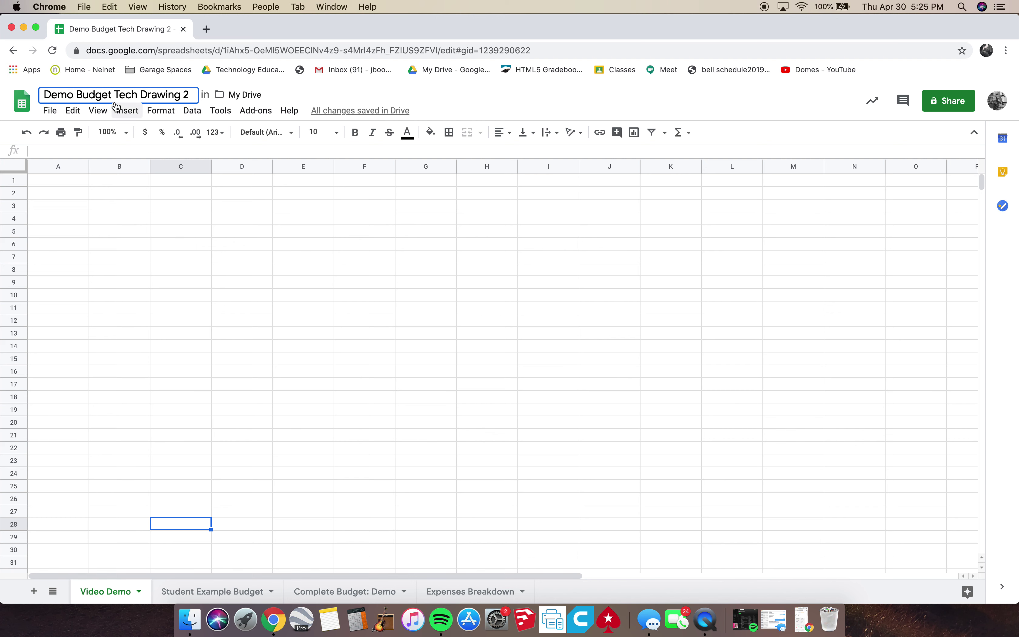
pyautogui.click(168, 272)
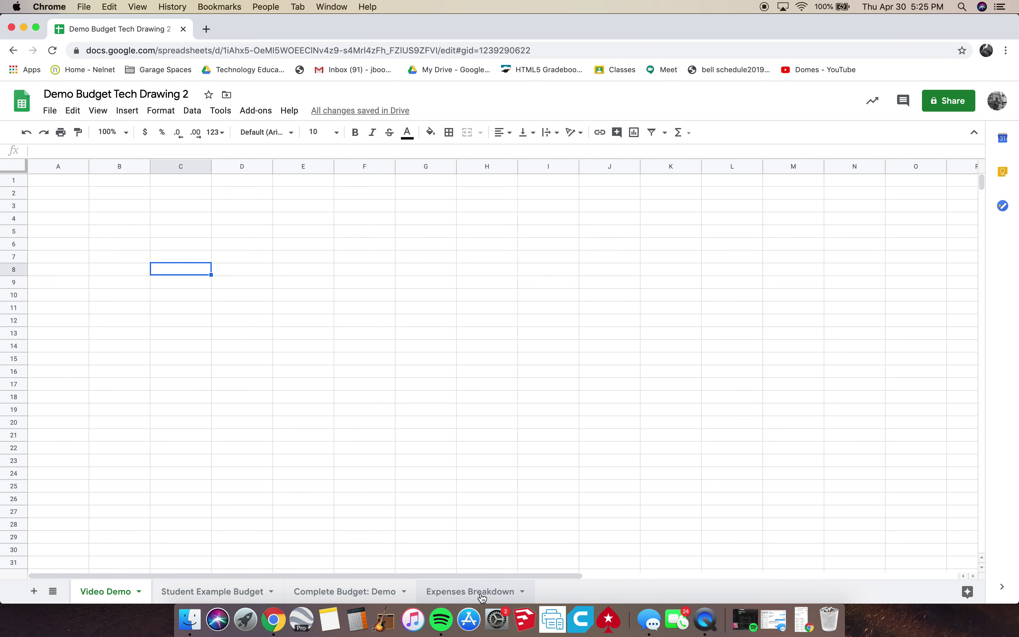
pyautogui.click(202, 308)
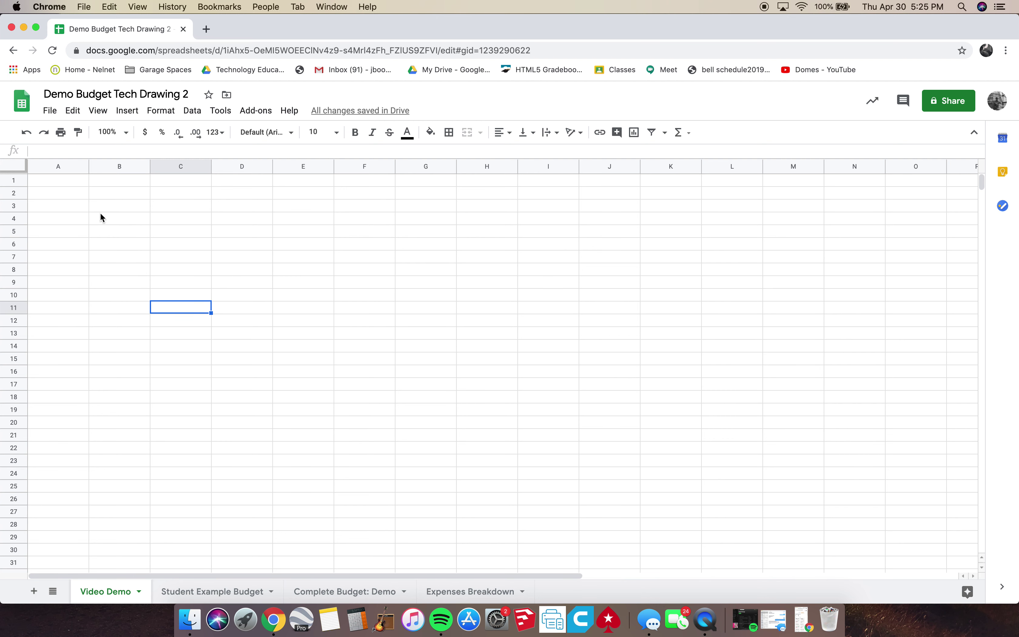
pyautogui.moveTo(73, 181)
pyautogui.mouseDown()
pyautogui.moveTo(579, 443)
pyautogui.moveTo(643, 530)
pyautogui.mouseUp()
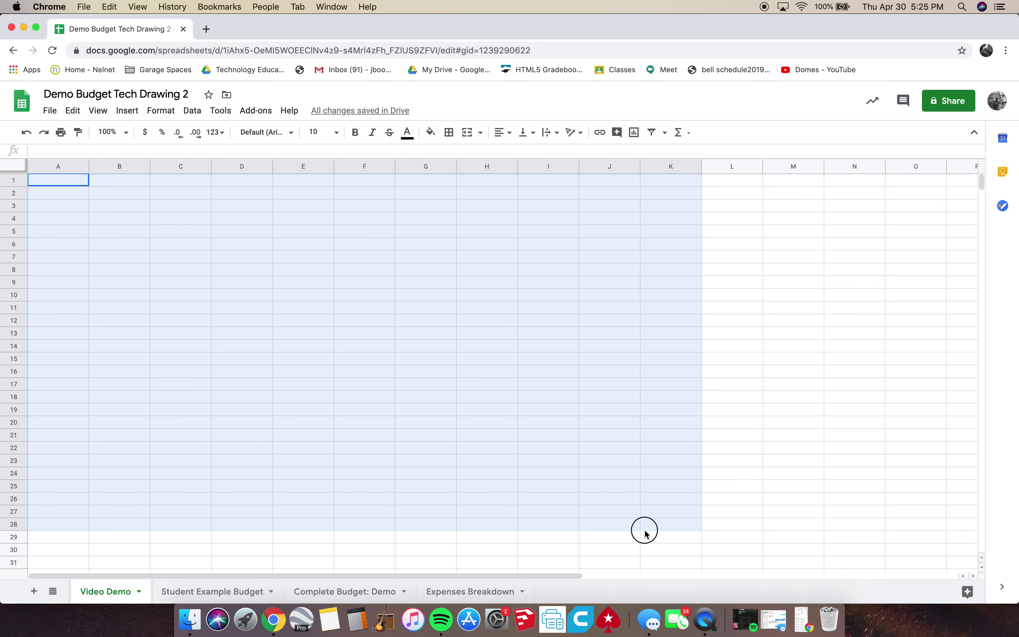
pyautogui.click(168, 275)
pyautogui.click(181, 251)
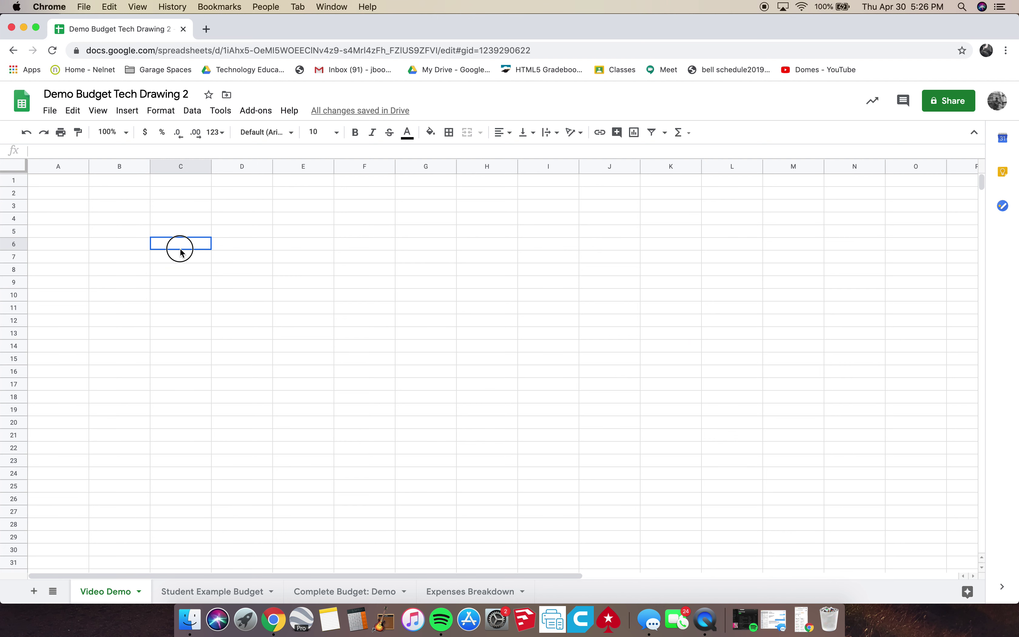
pyautogui.click(280, 308)
pyautogui.click(275, 269)
pyautogui.click(181, 271)
pyautogui.click(181, 320)
pyautogui.click(277, 336)
pyautogui.click(143, 257)
pyautogui.click(57, 182)
pyautogui.click(128, 221)
pyautogui.click(123, 185)
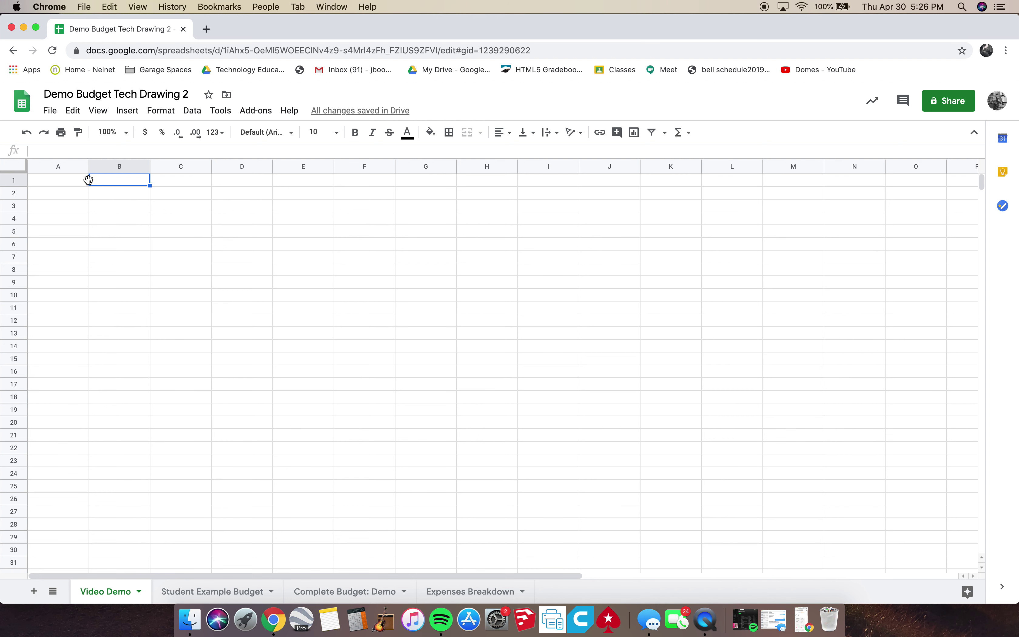
pyautogui.click(74, 180)
pyautogui.click(76, 194)
pyautogui.click(68, 184)
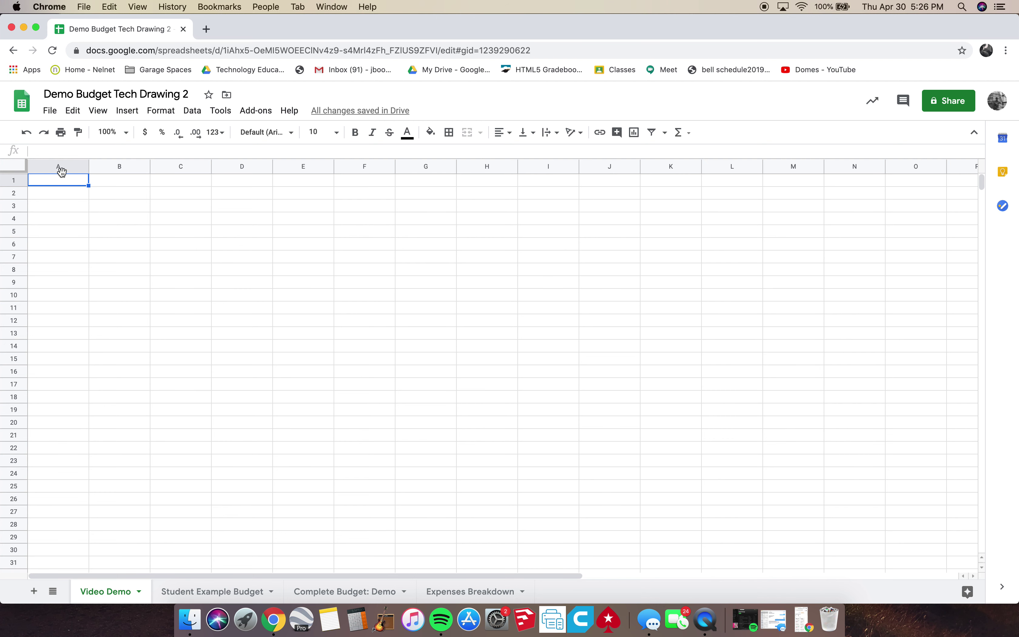
pyautogui.click(118, 221)
pyautogui.click(60, 185)
pyautogui.click(59, 167)
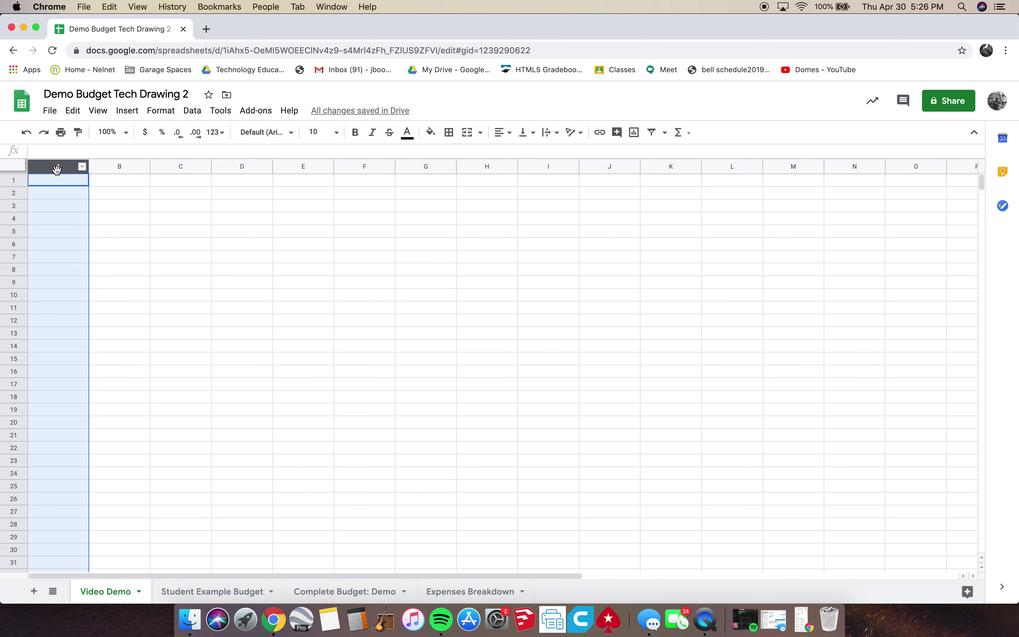
pyautogui.click(14, 179)
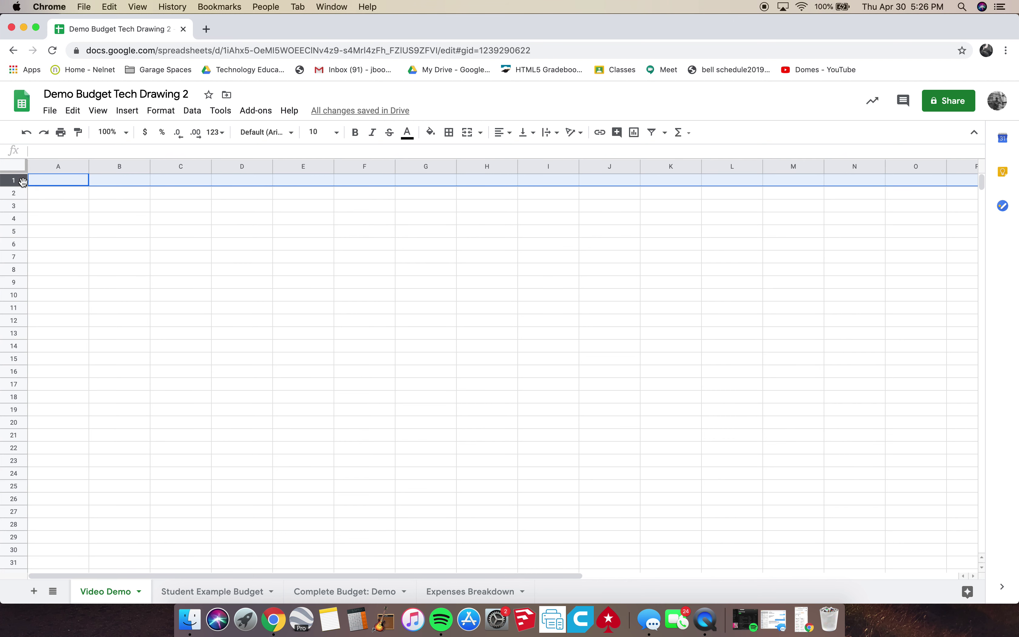
pyautogui.click(49, 167)
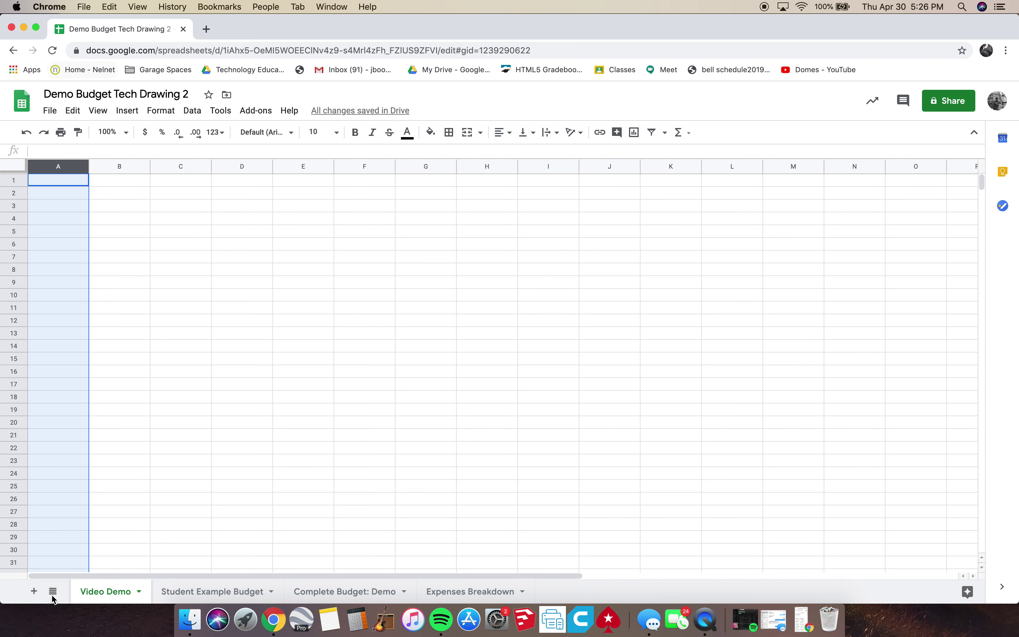
pyautogui.click(10, 179)
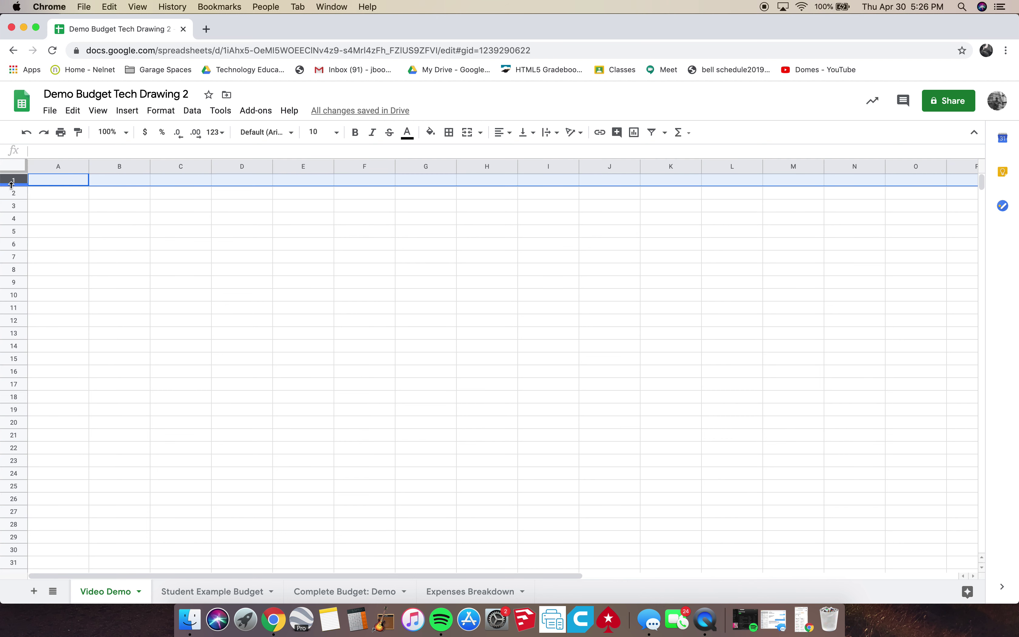
pyautogui.click(64, 219)
pyautogui.click(65, 168)
pyautogui.click(58, 182)
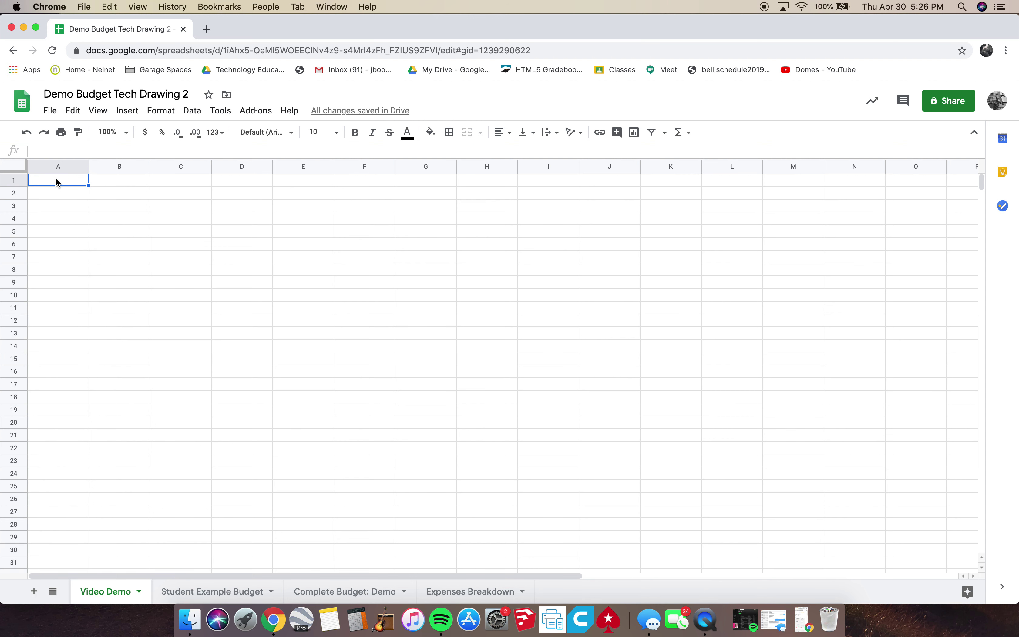
pyautogui.doubleClick(67, 182)
pyautogui.click(69, 201)
pyautogui.click(64, 181)
# Try widening column A slightly and making row 1 taller on the Video Demo sheet.
pyautogui.moveTo(88, 165)
pyautogui.mouseDown()
pyautogui.moveTo(223, 166)
pyautogui.moveTo(93, 167)
pyautogui.mouseUp()
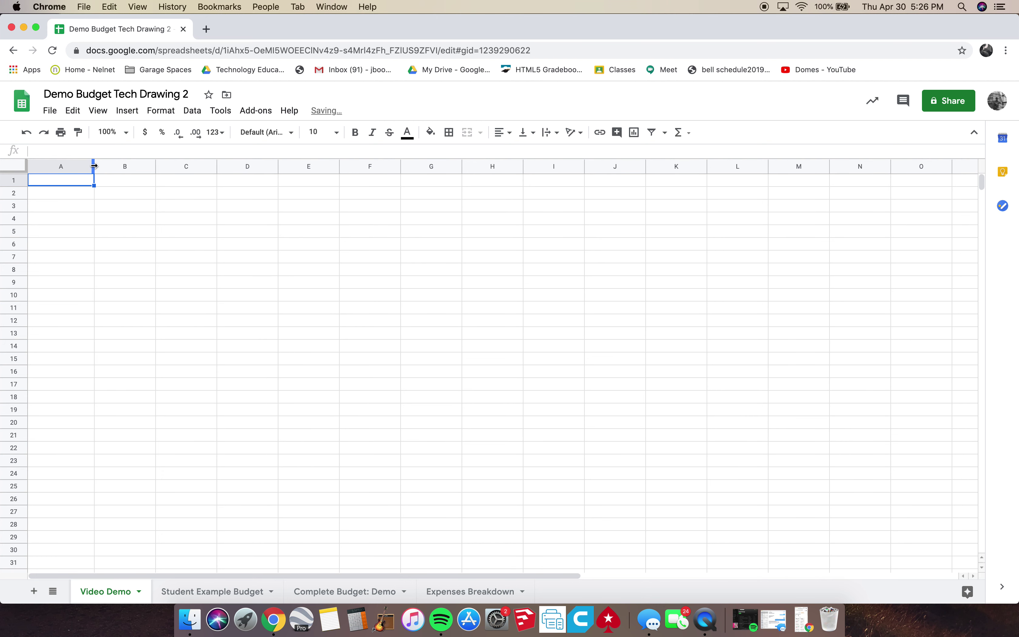
pyautogui.moveTo(16, 184); pyautogui.dragTo(17, 207)
pyautogui.moveTo(17, 220); pyautogui.dragTo(17, 198)
pyautogui.click(17, 191)
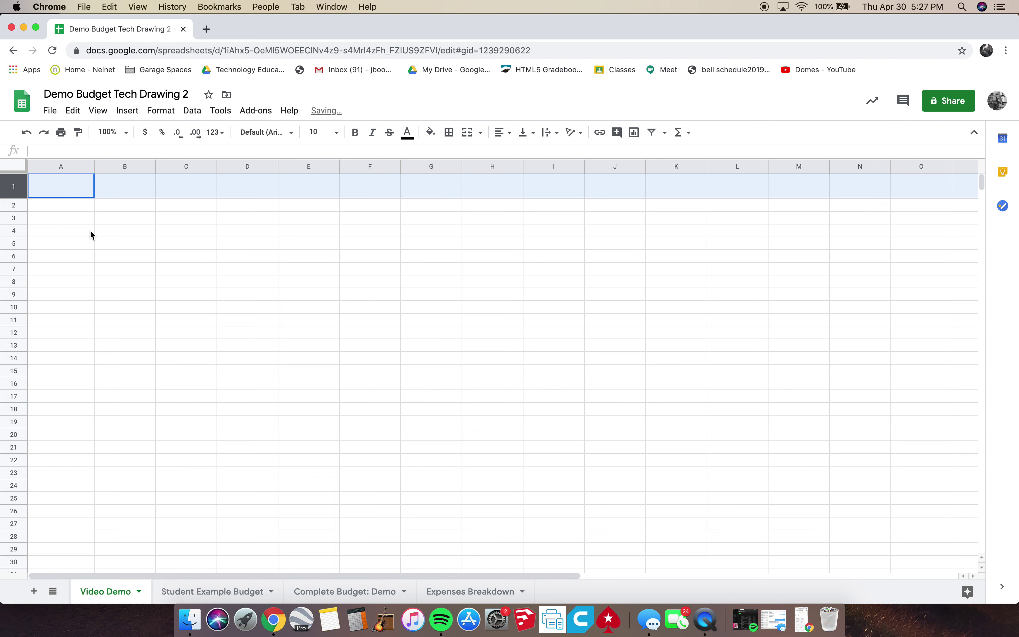
# Undo the width change of column A and the height changes of row 1.
pyautogui.press('super+z')
pyautogui.press('super+z')
pyautogui.press('super+z')
pyautogui.press('super+z')
pyautogui.press('super+z')
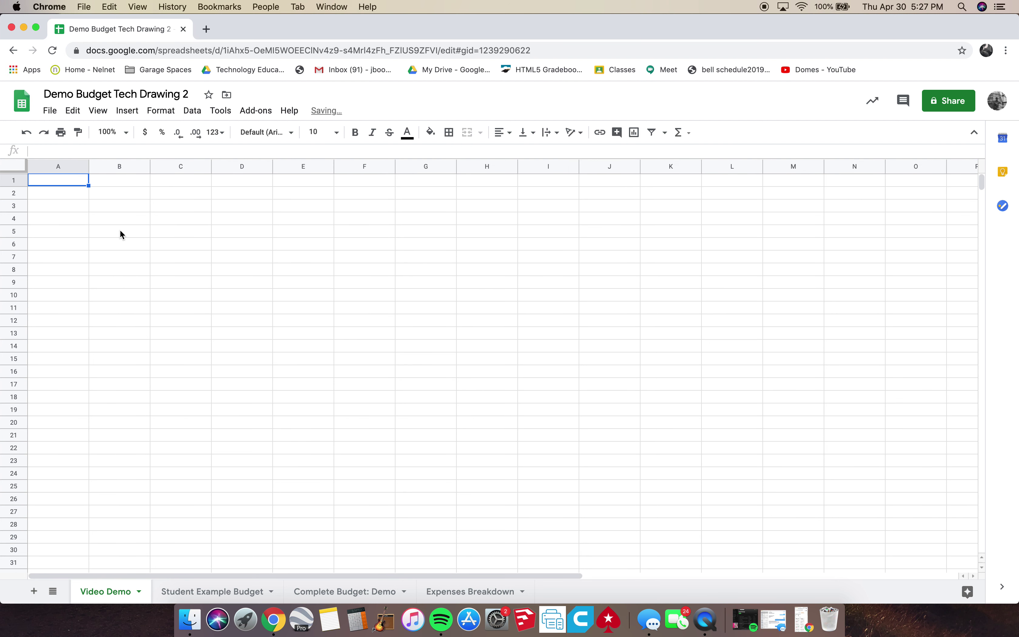
# Copy the Pay Period header row with its dates (A1:J1) from the Student Example Budget sheet into Video Demo, starting at A1.
pyautogui.click(53, 191)
pyautogui.click(59, 181)
pyautogui.click(201, 589)
pyautogui.click(163, 303)
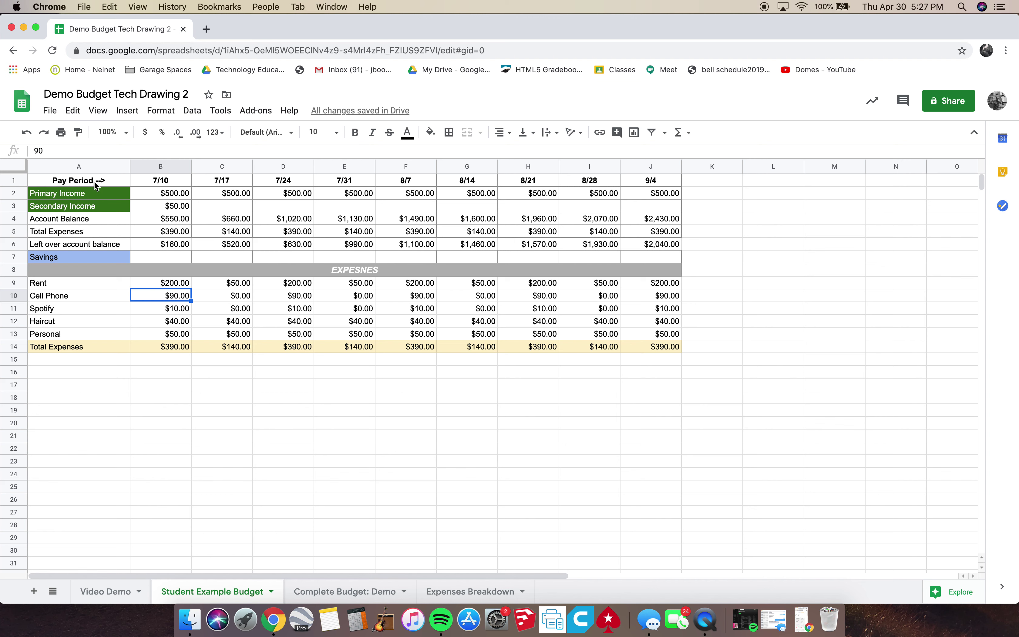
pyautogui.moveTo(44, 192); pyautogui.dragTo(85, 346)
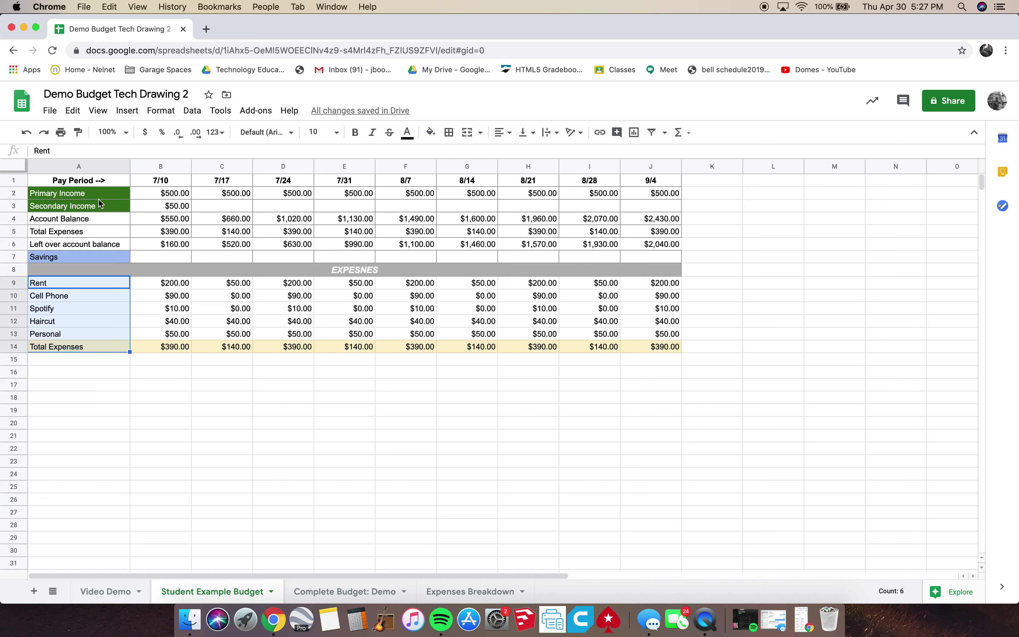
pyautogui.moveTo(85, 181); pyautogui.dragTo(694, 194)
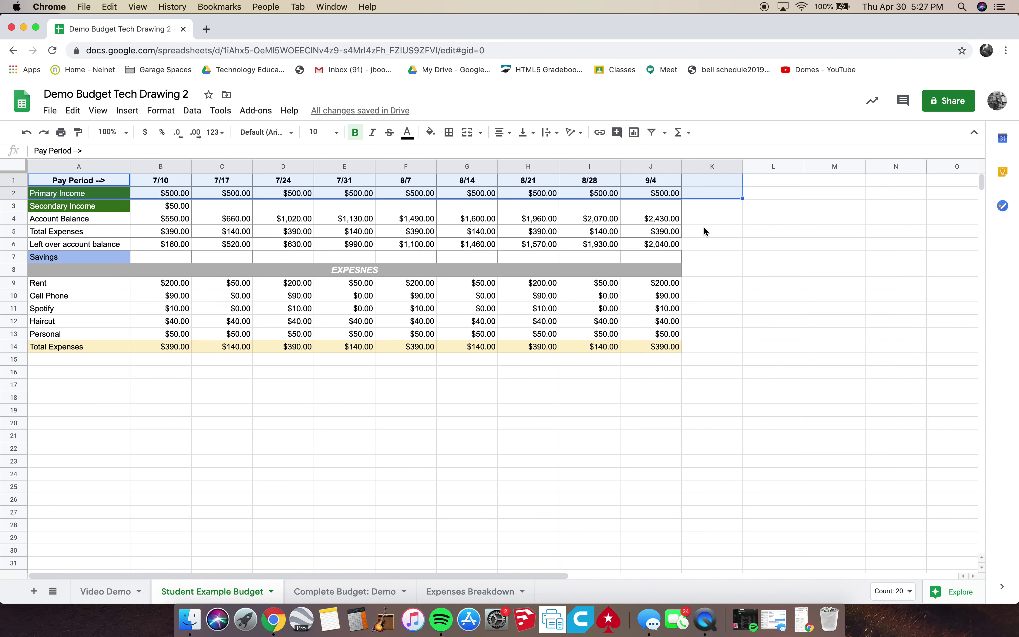
pyautogui.click(711, 295)
pyautogui.moveTo(115, 181); pyautogui.dragTo(641, 185)
pyautogui.press('super+c')
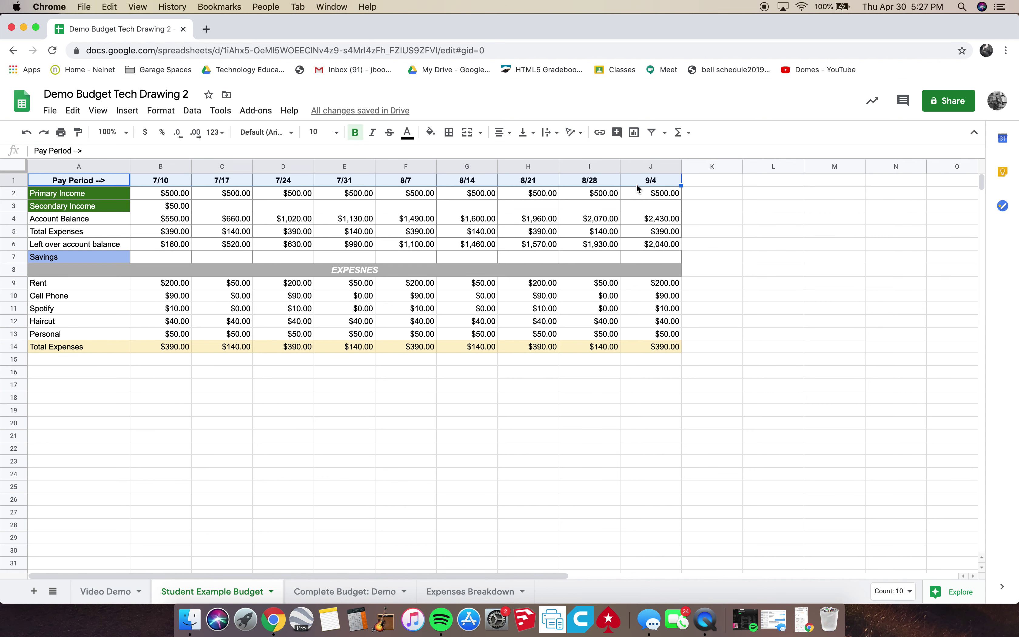
pyautogui.click(113, 591)
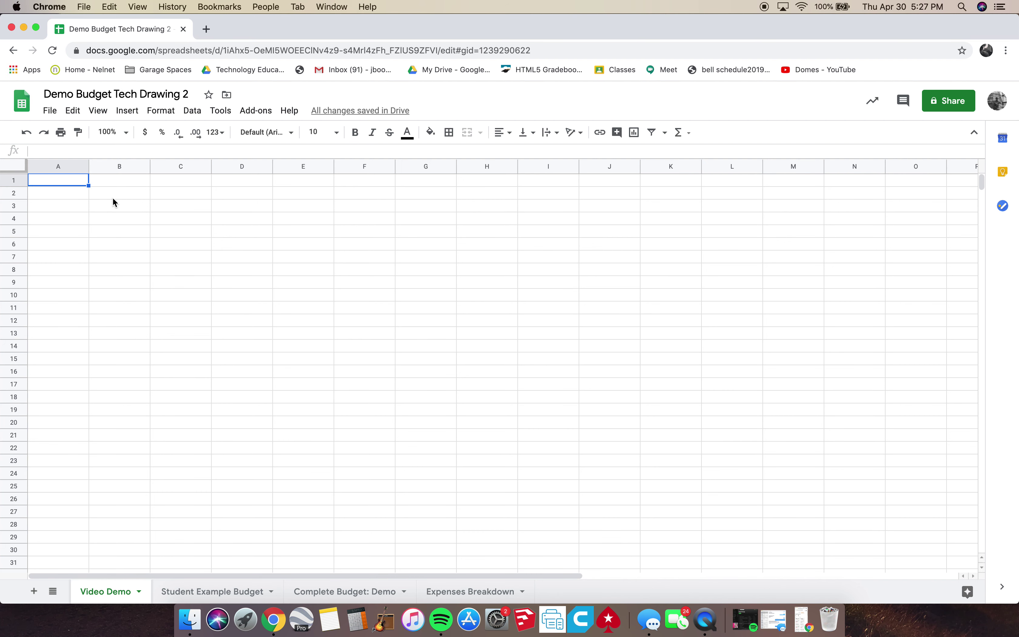
pyautogui.press('super+v')
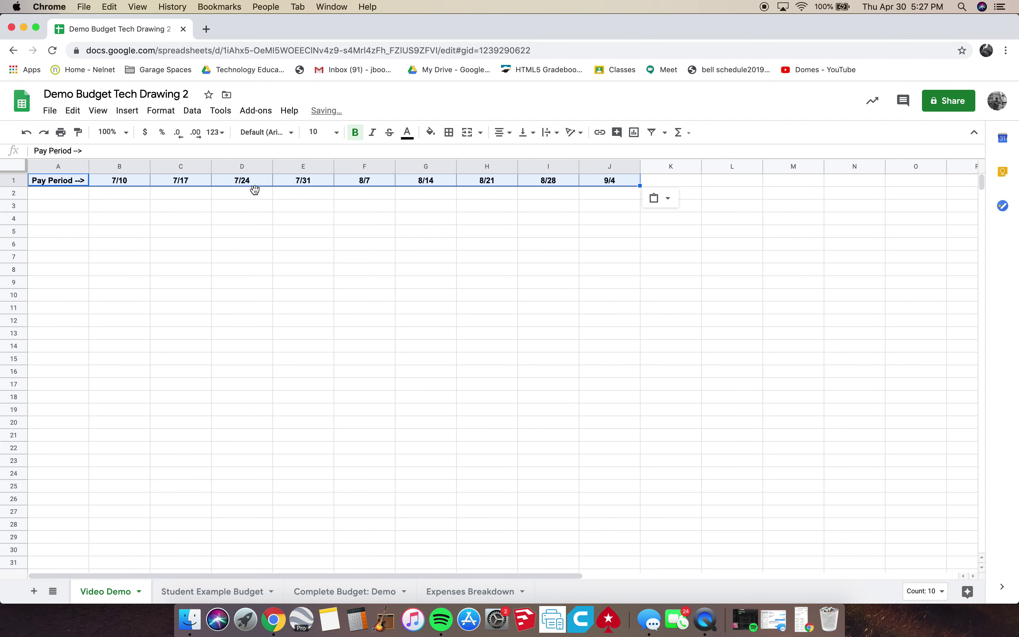
# Copy the income, balance and savings labels (A2:A7) from the Student Example Budget sheet into Video Demo, starting at A2.
pyautogui.click(194, 590)
pyautogui.click(80, 194)
pyautogui.moveTo(80, 194); pyautogui.dragTo(81, 259)
pyautogui.press('super+c')
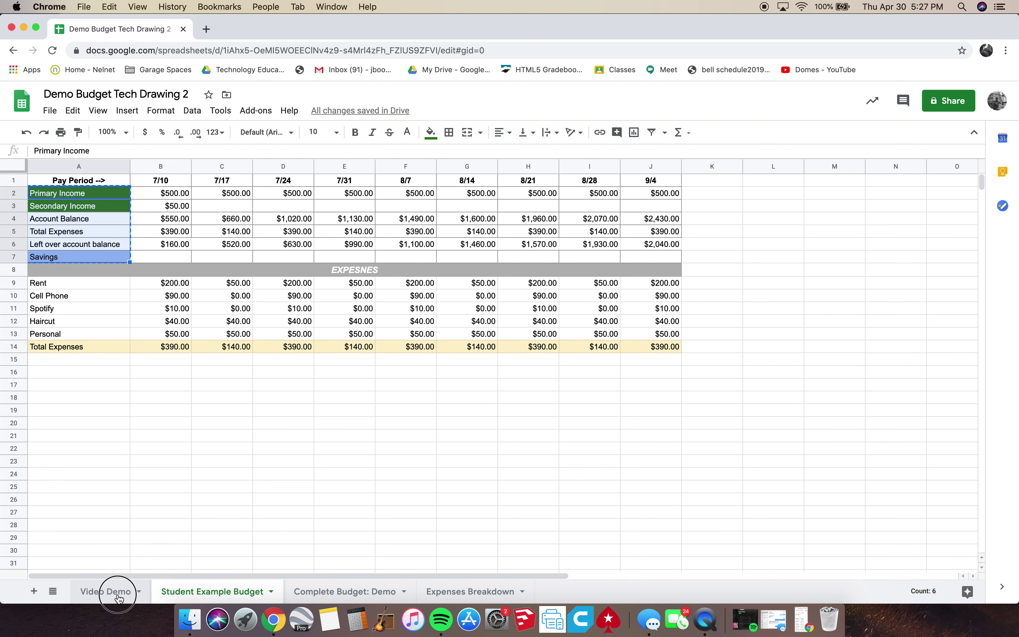
pyautogui.click(117, 590)
pyautogui.click(66, 197)
pyautogui.press('super+v')
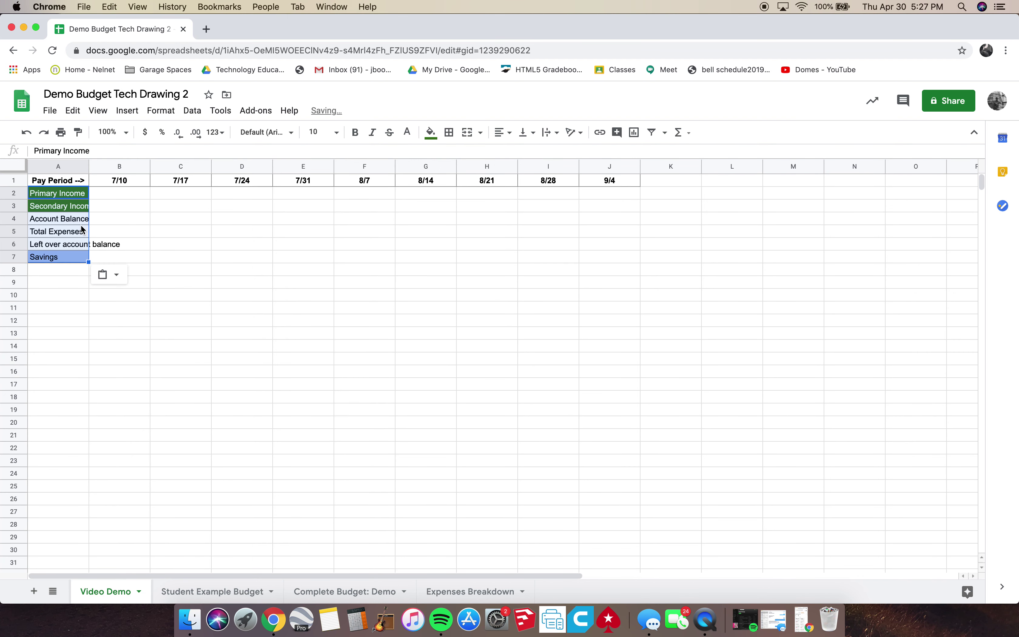
# Copy the expense labels Rent to Total Expenses (A9:A14) from Student Example Budget into Video Demo, starting at A9.
pyautogui.click(224, 592)
pyautogui.moveTo(92, 288); pyautogui.dragTo(95, 344)
pyautogui.press('super+c')
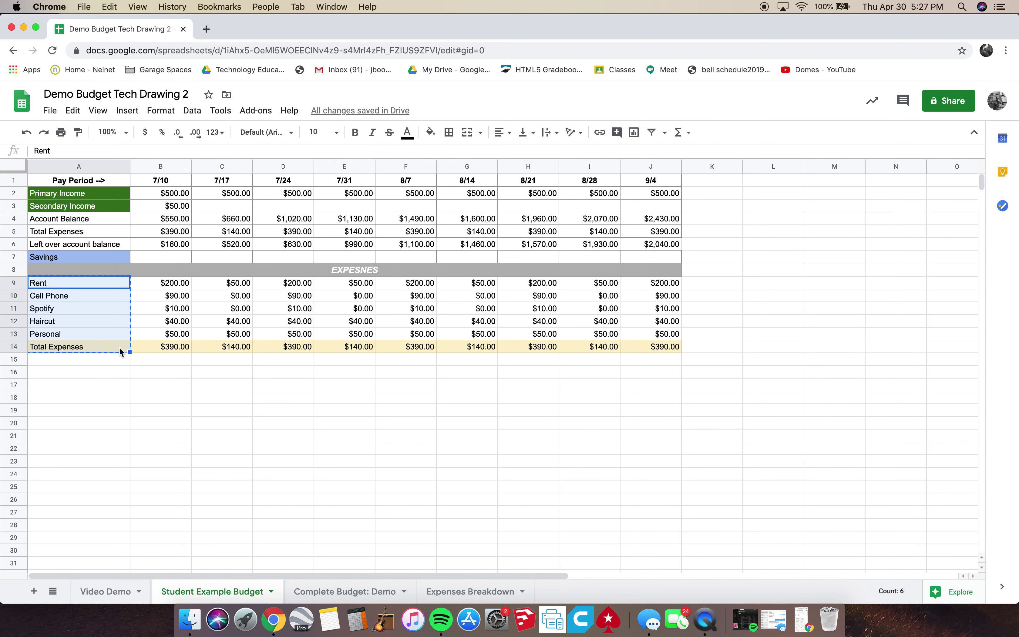
pyautogui.click(109, 591)
pyautogui.click(80, 272)
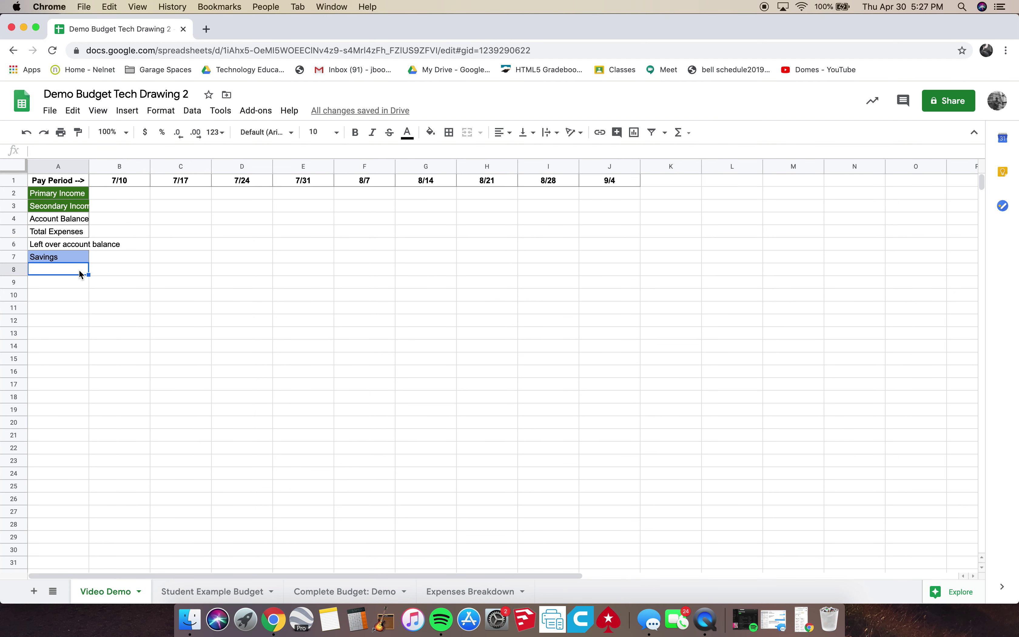
pyautogui.click(67, 279)
pyautogui.press('super+v')
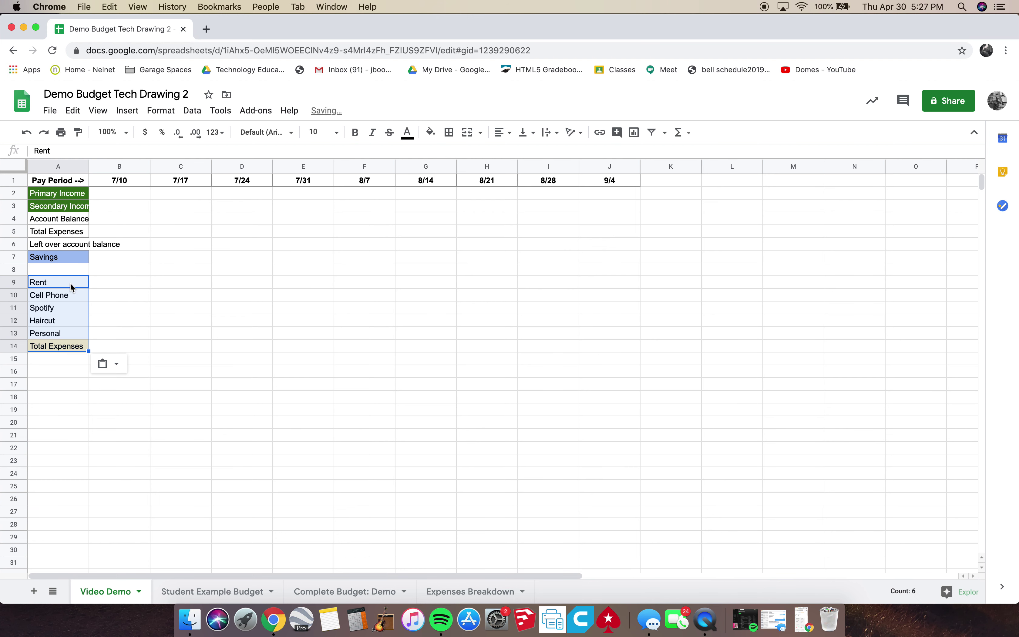
pyautogui.click(179, 420)
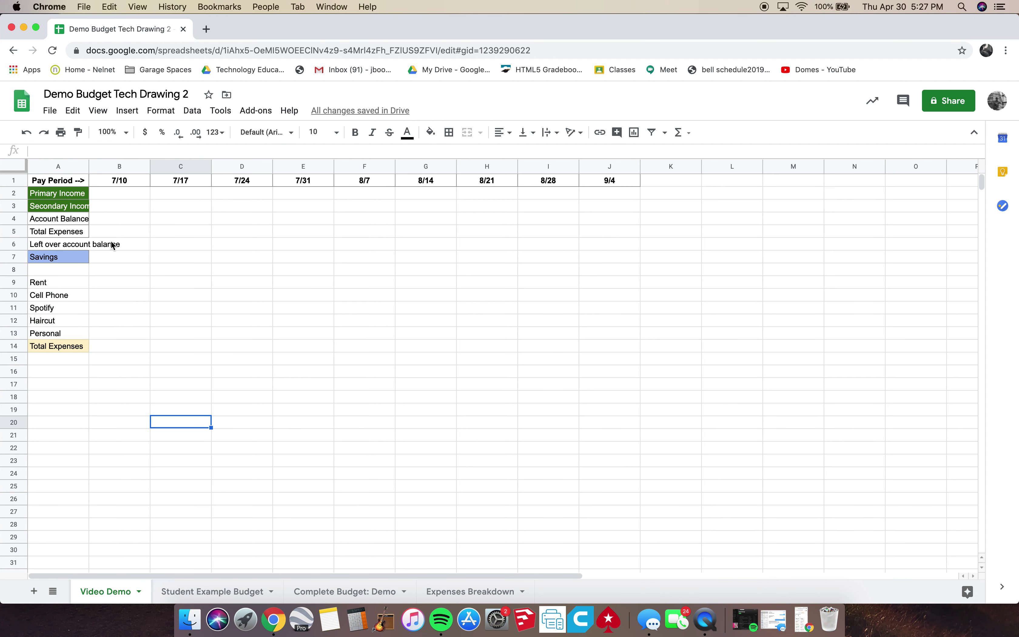
# Compare the layout with the Student Example Budget sheet, and widen column A on Video Demo to fit its longest label.
pyautogui.click(194, 585)
pyautogui.click(104, 589)
pyautogui.click(221, 593)
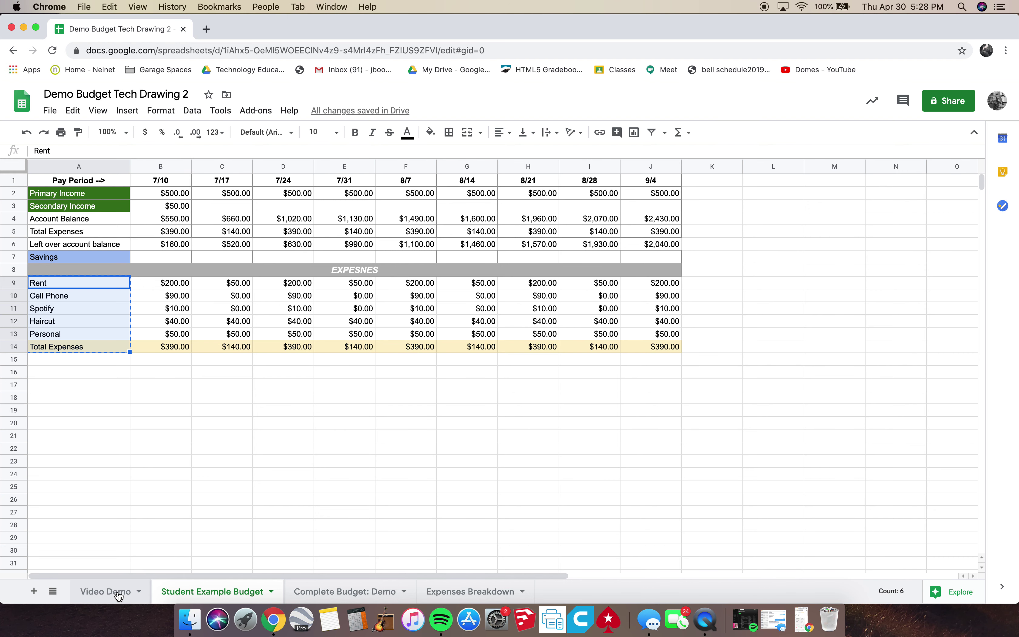
pyautogui.click(106, 592)
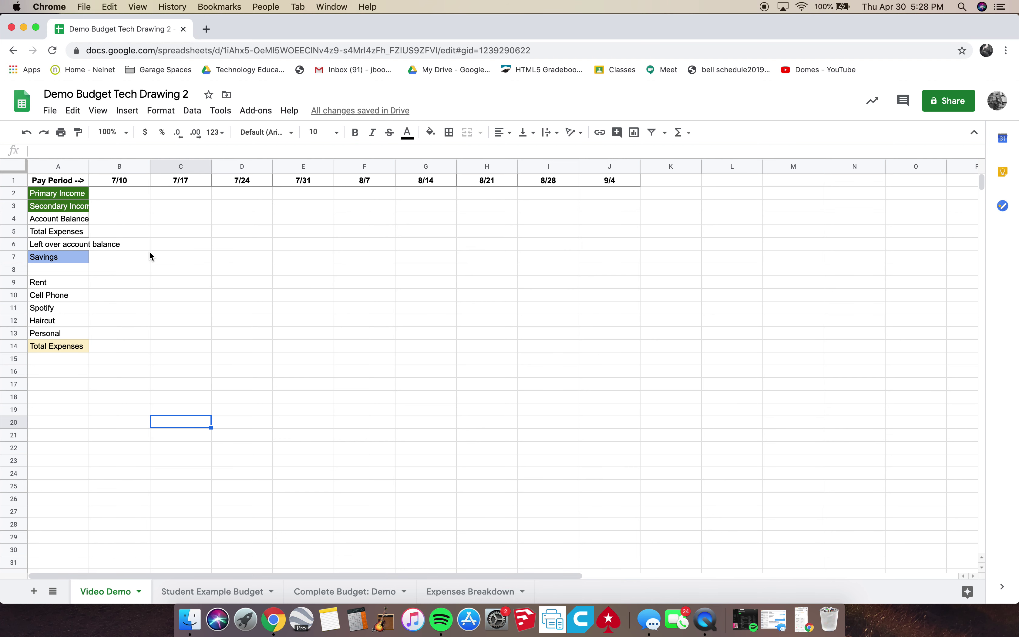
pyautogui.moveTo(88, 166); pyautogui.dragTo(131, 169)
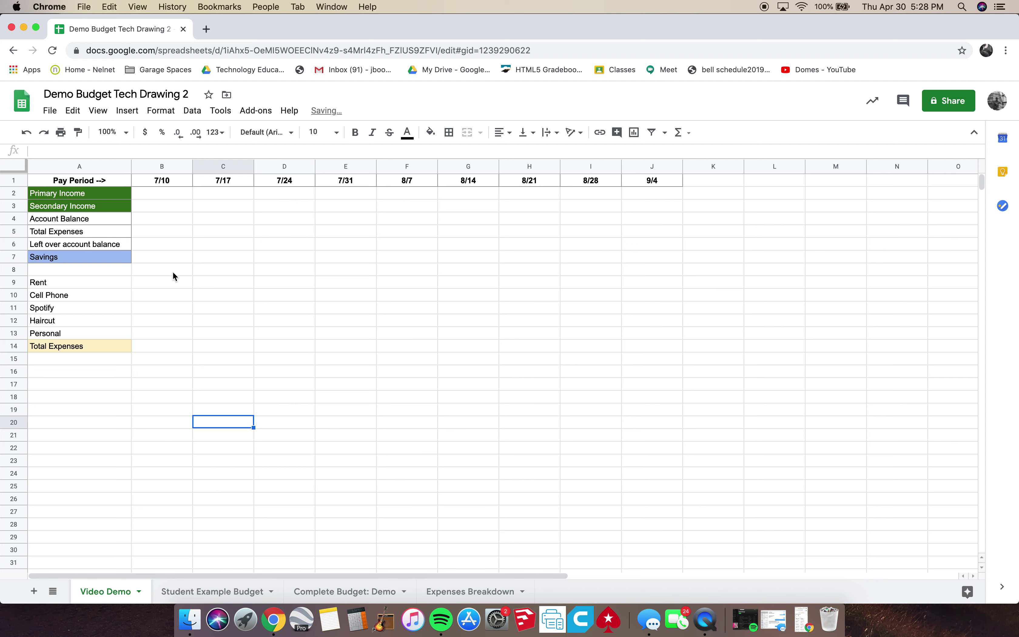
# Examine how the expenses heading in row 8 is built on the Student Example Budget sheet, and return to Video Demo.
pyautogui.click(192, 206)
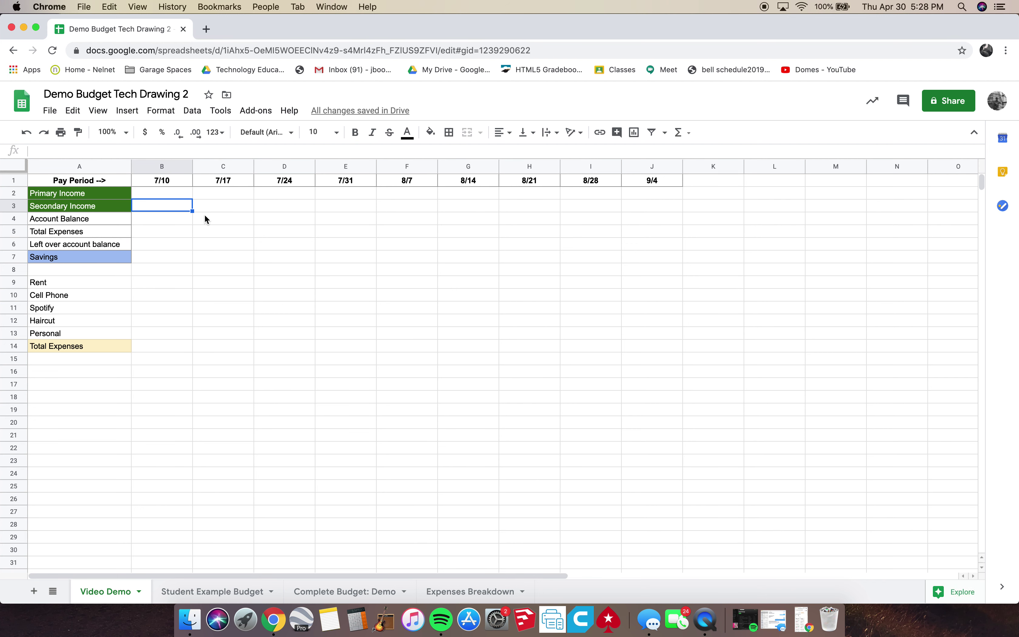
pyautogui.click(46, 271)
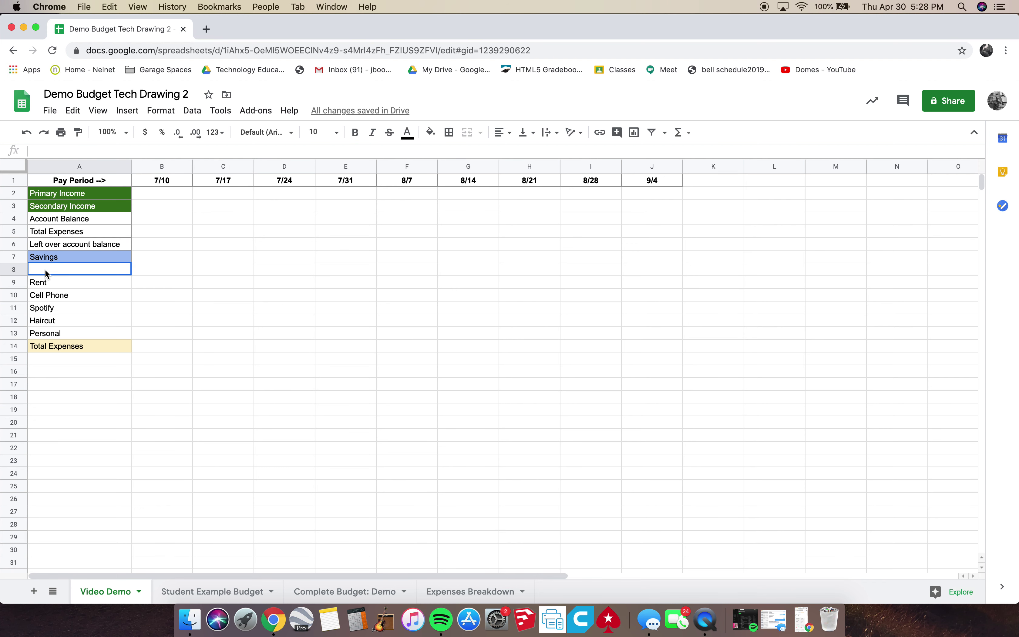
pyautogui.click(14, 269)
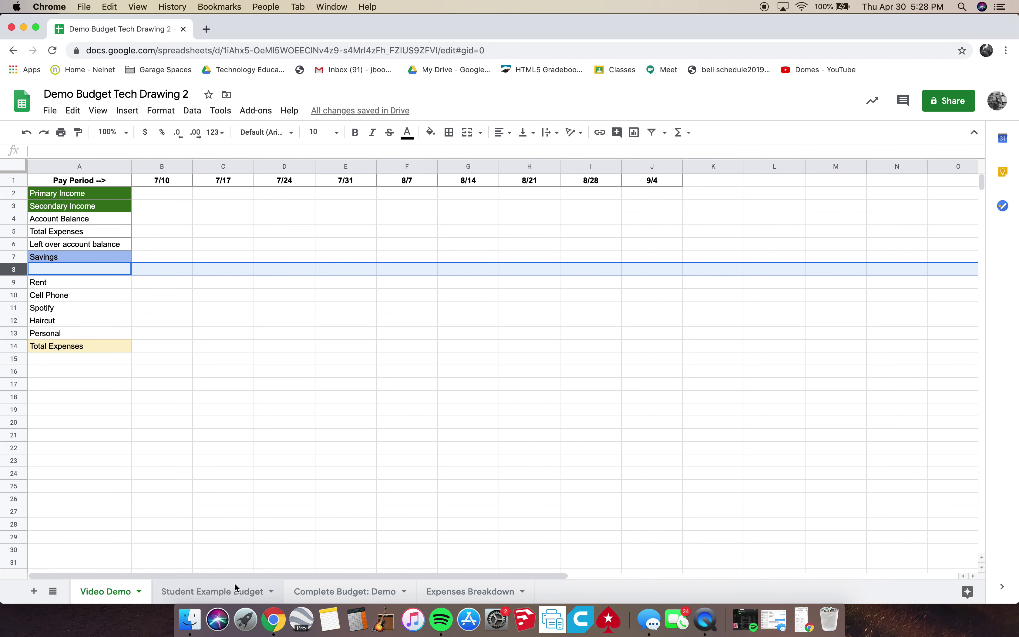
pyautogui.click(236, 590)
pyautogui.click(223, 273)
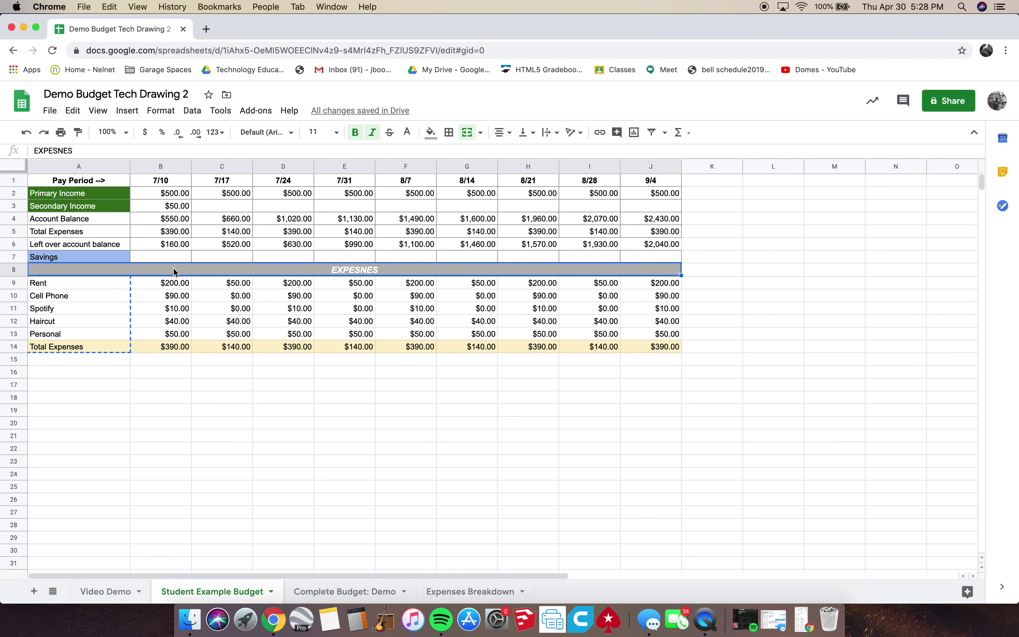
pyautogui.click(349, 285)
pyautogui.click(252, 273)
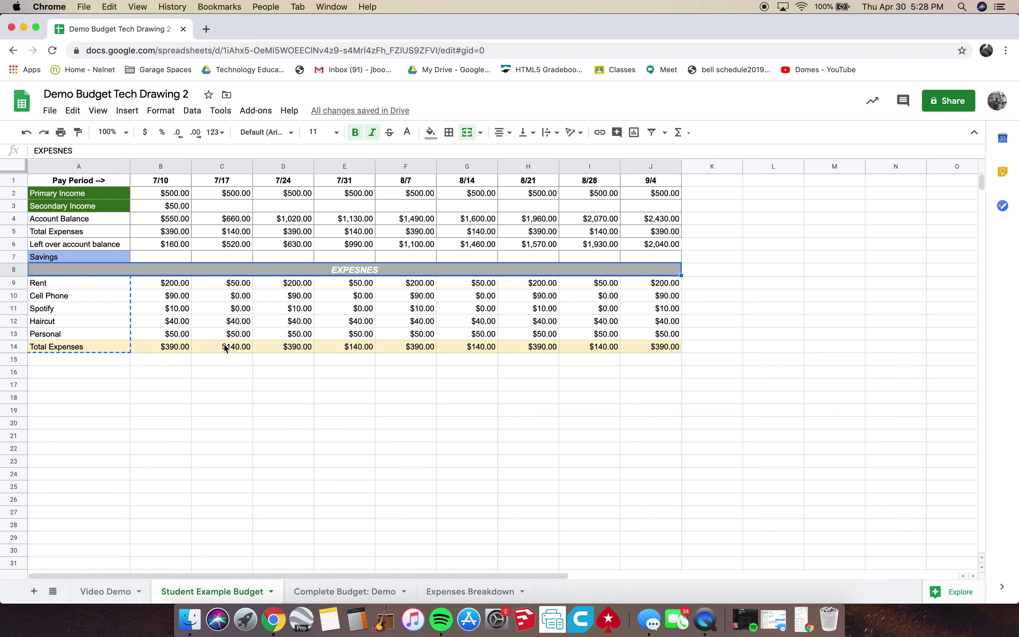
pyautogui.click(110, 591)
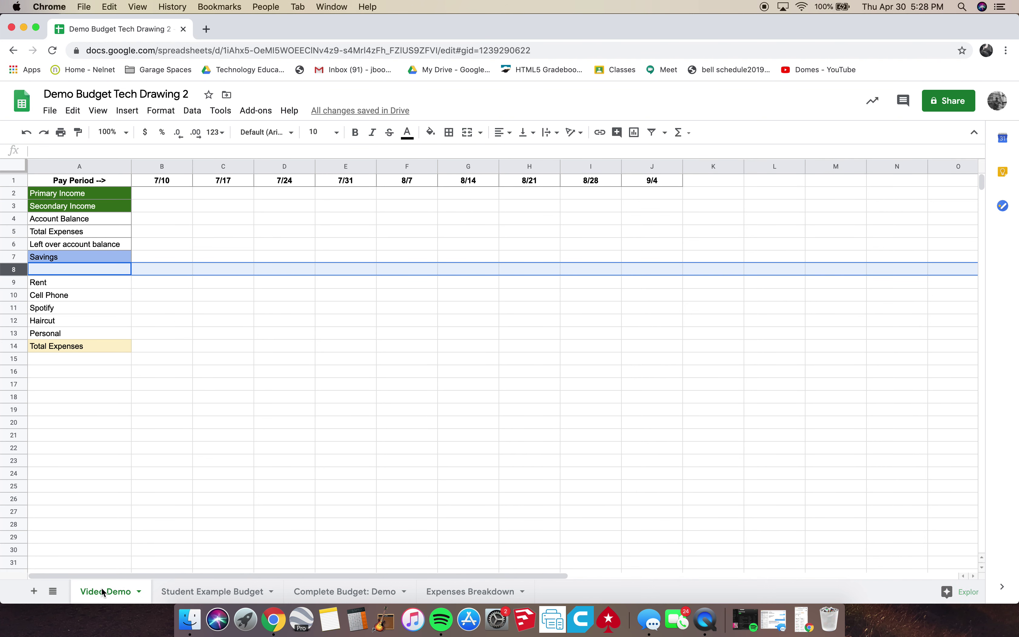
# Merge cells A8:J8 on the Video Demo sheet into one heading cell.
pyautogui.click(226, 422)
pyautogui.moveTo(106, 273); pyautogui.dragTo(649, 273)
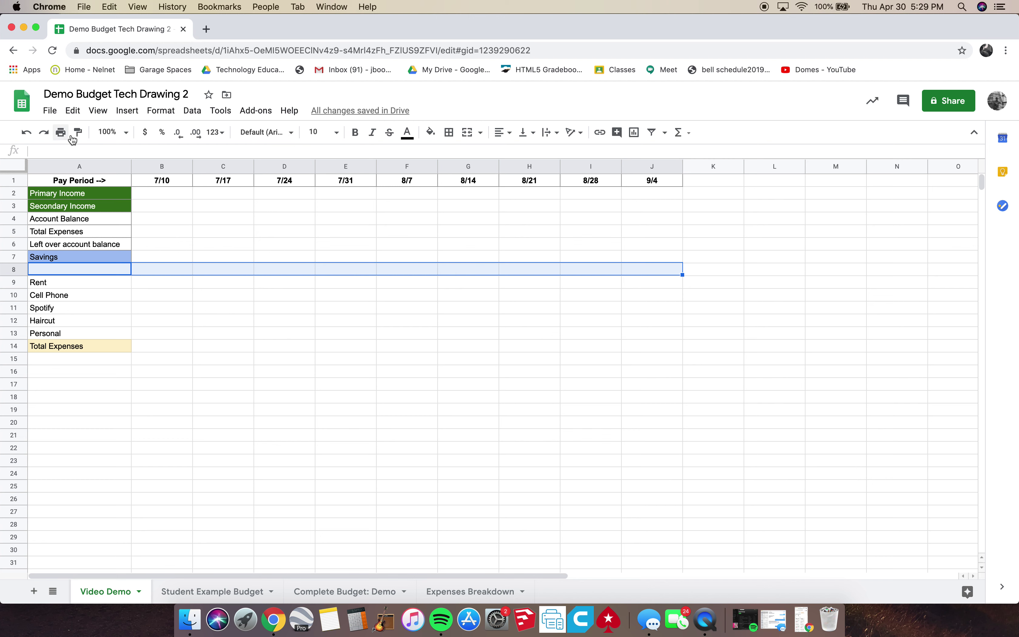
pyautogui.click(470, 135)
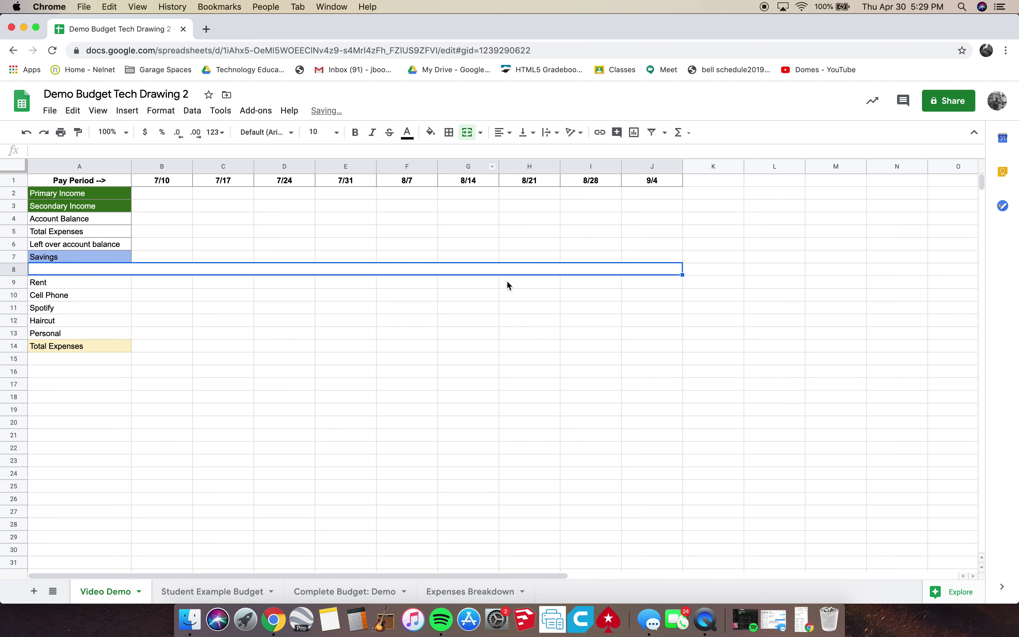
pyautogui.click(303, 330)
# Fill the merged heading cell in row 8 with black and set its text colour to white.
pyautogui.click(320, 271)
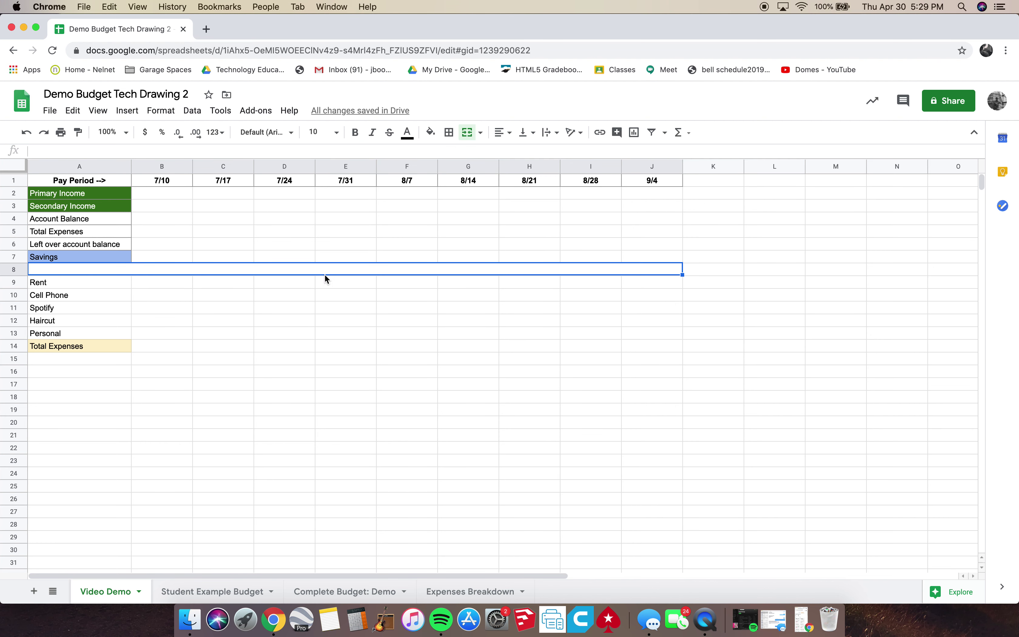
pyautogui.click(432, 133)
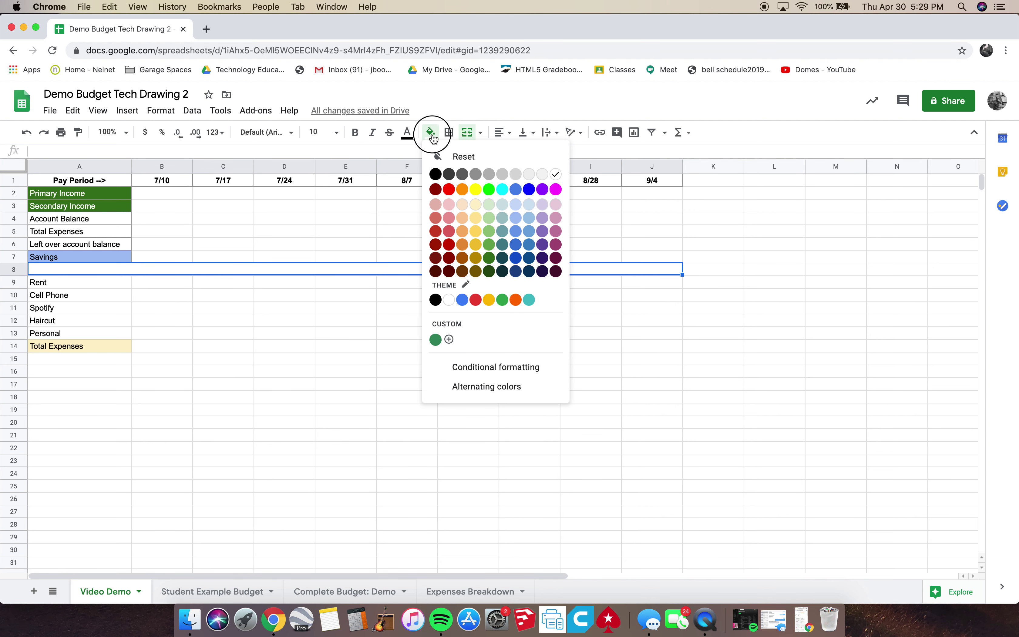
pyautogui.click(436, 174)
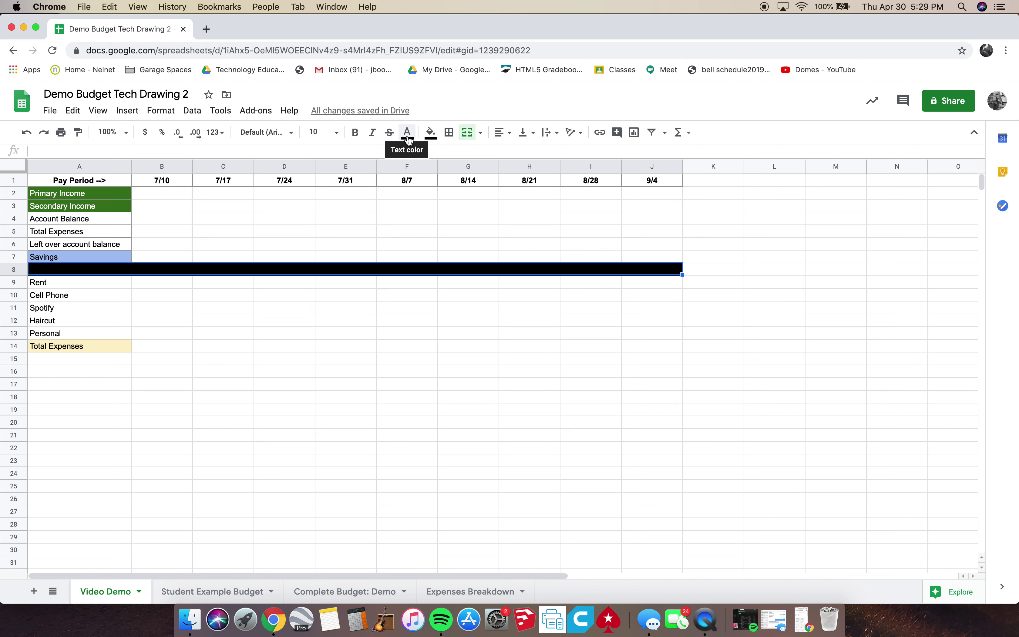
pyautogui.click(408, 136)
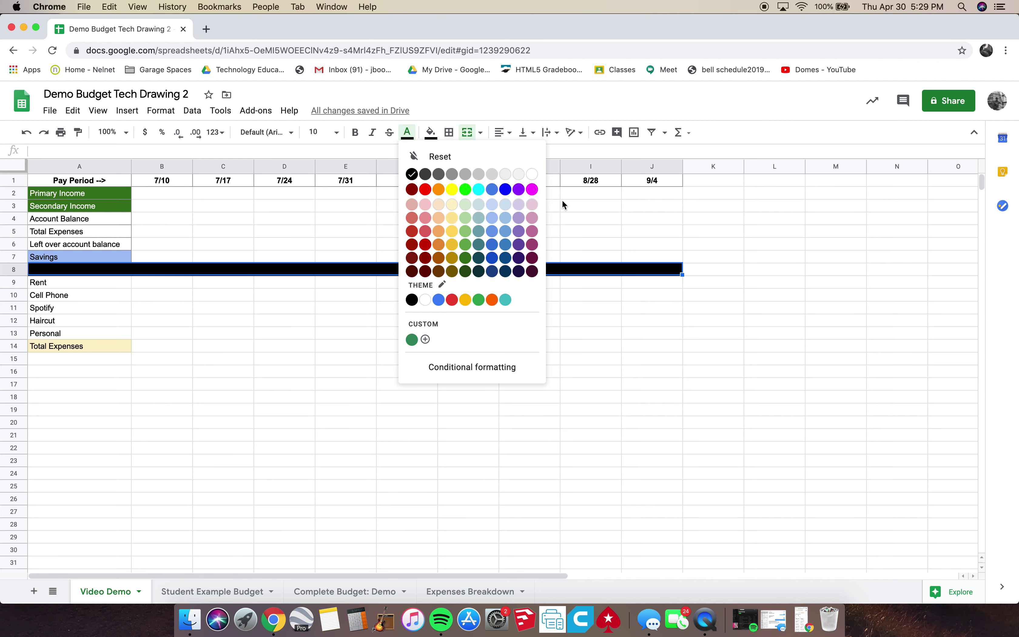
pyautogui.click(533, 182)
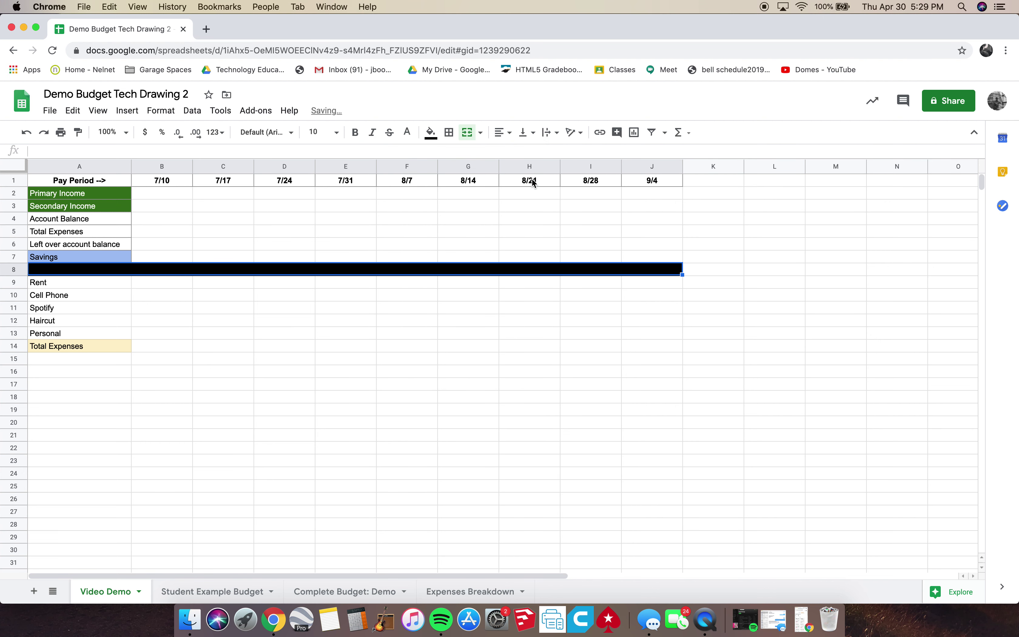
# Make the text of the merged row 8 cell bold with font size 11.
pyautogui.click(356, 134)
pyautogui.click(337, 133)
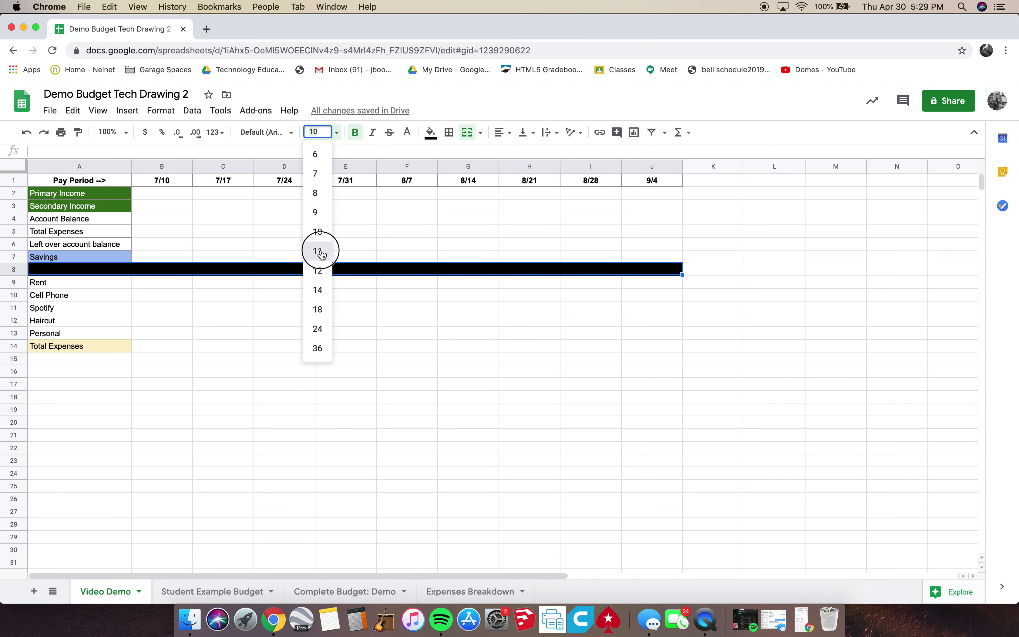
pyautogui.click(319, 251)
# Enter the heading EXPENSES LISTED BELOW in the merged row 8 cell.
pyautogui.doubleClick(330, 268)
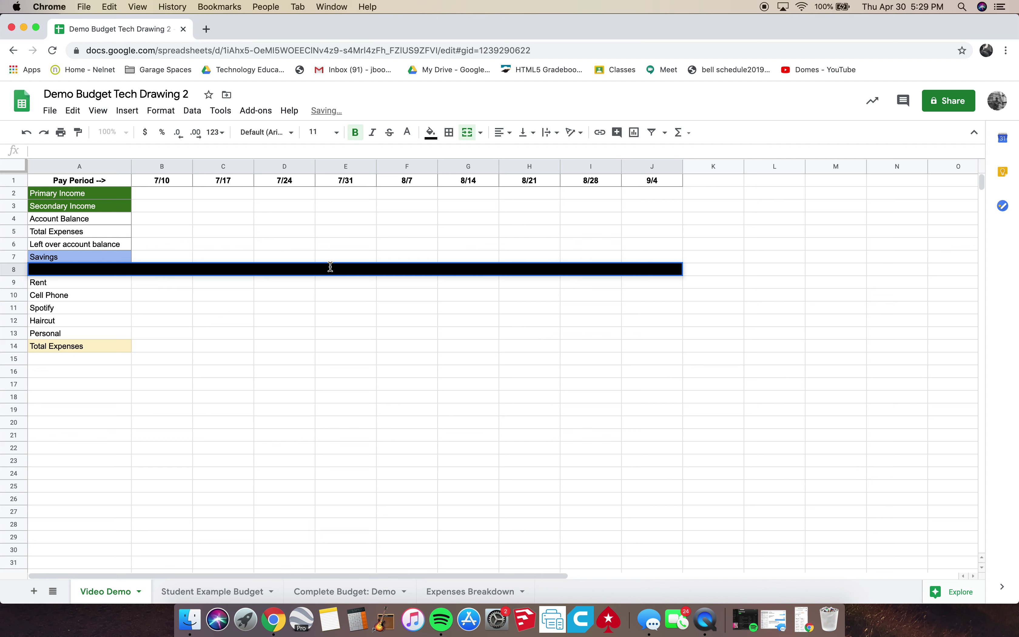
pyautogui.write('EXPE')
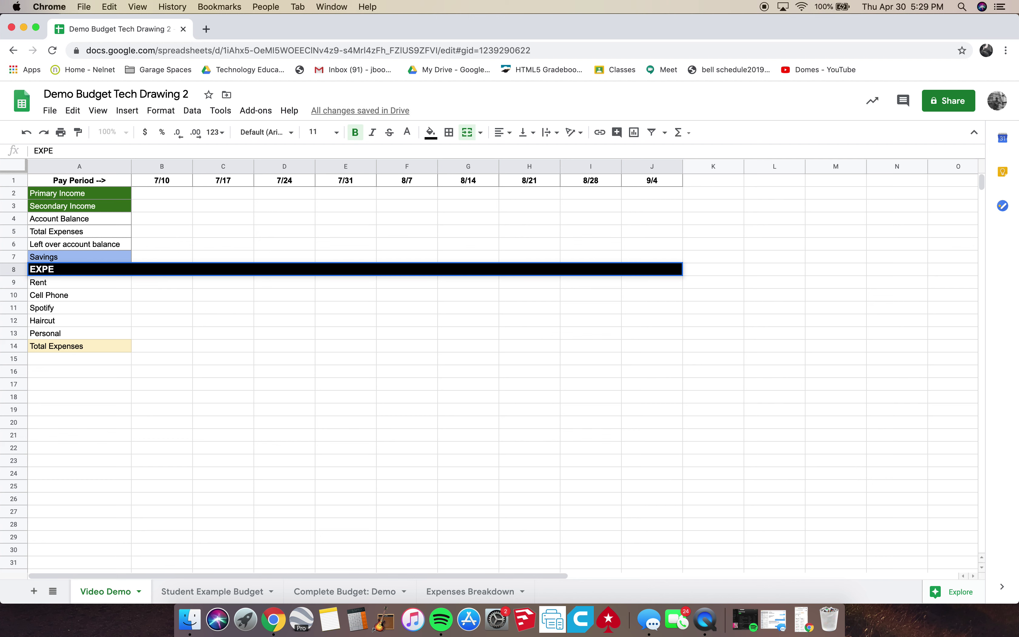
pyautogui.write('NSES LISTED BELOW')
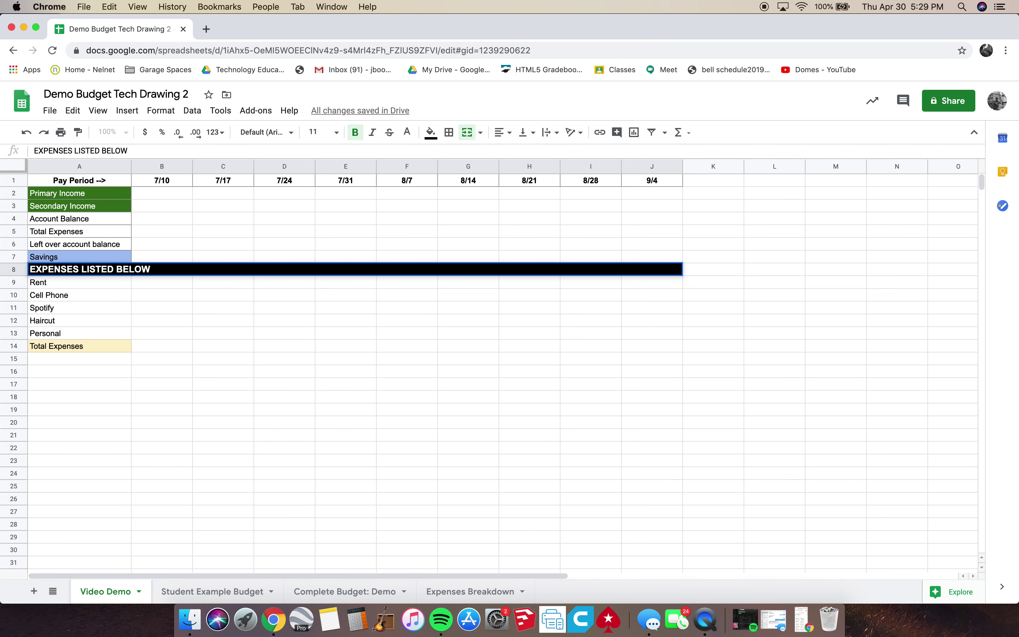
pyautogui.click(202, 412)
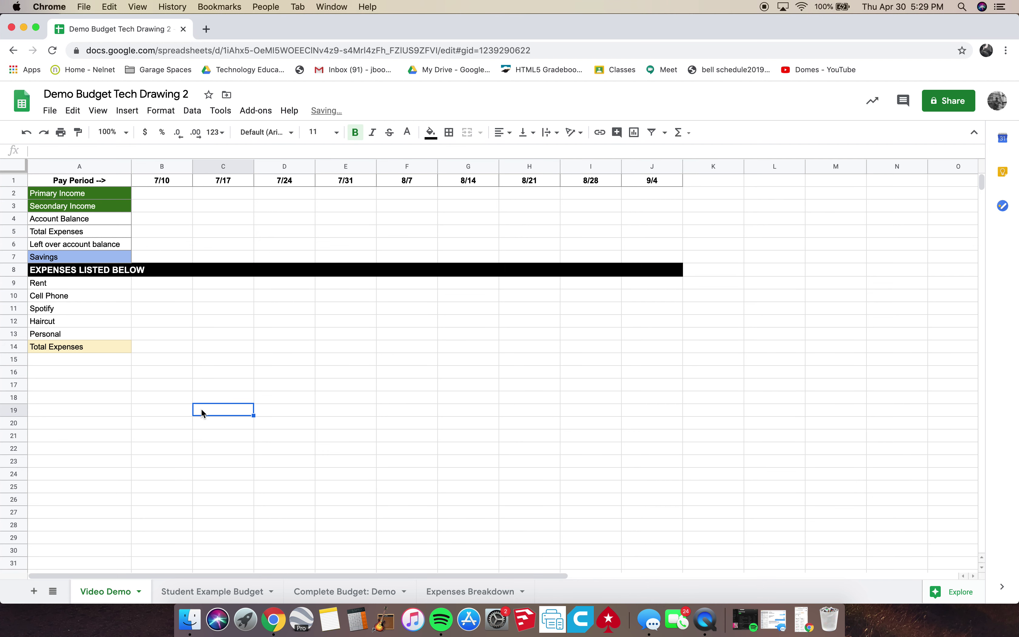
# Centre the EXPENSES LISTED BELOW heading horizontally and make it italic.
pyautogui.click(174, 278)
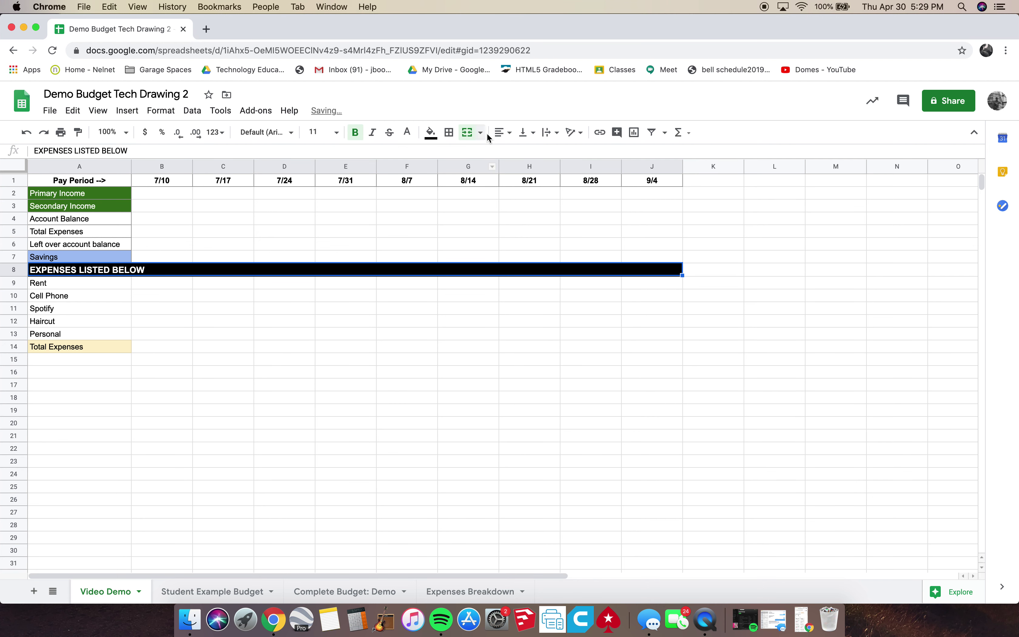
pyautogui.click(507, 134)
pyautogui.click(518, 153)
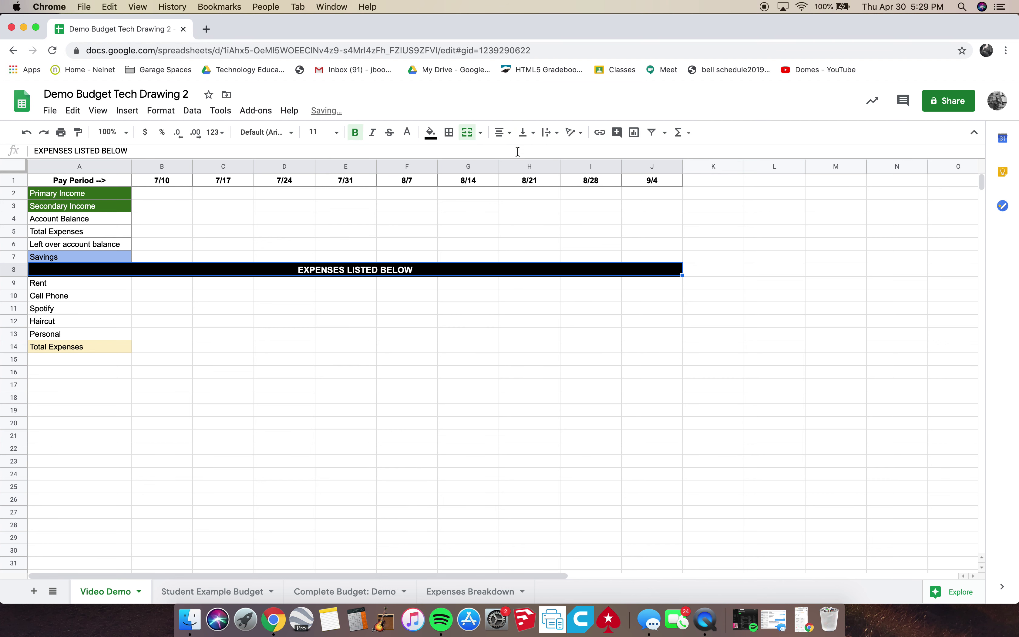
pyautogui.click(372, 133)
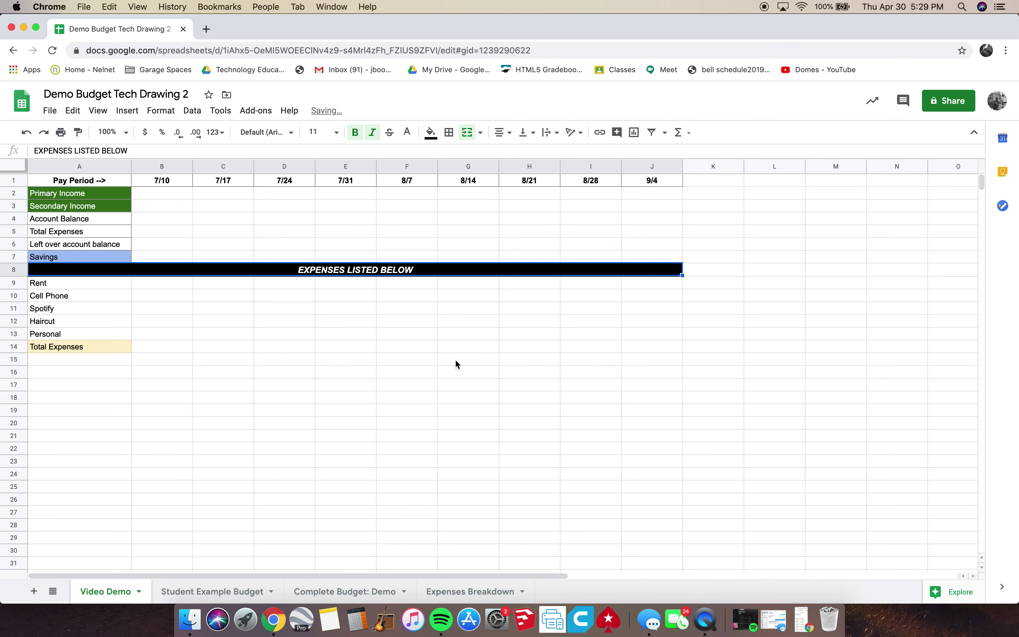
pyautogui.click(463, 358)
# Change the fill of the EXPENSES LISTED BELOW heading to the darkest grey.
pyautogui.click(404, 273)
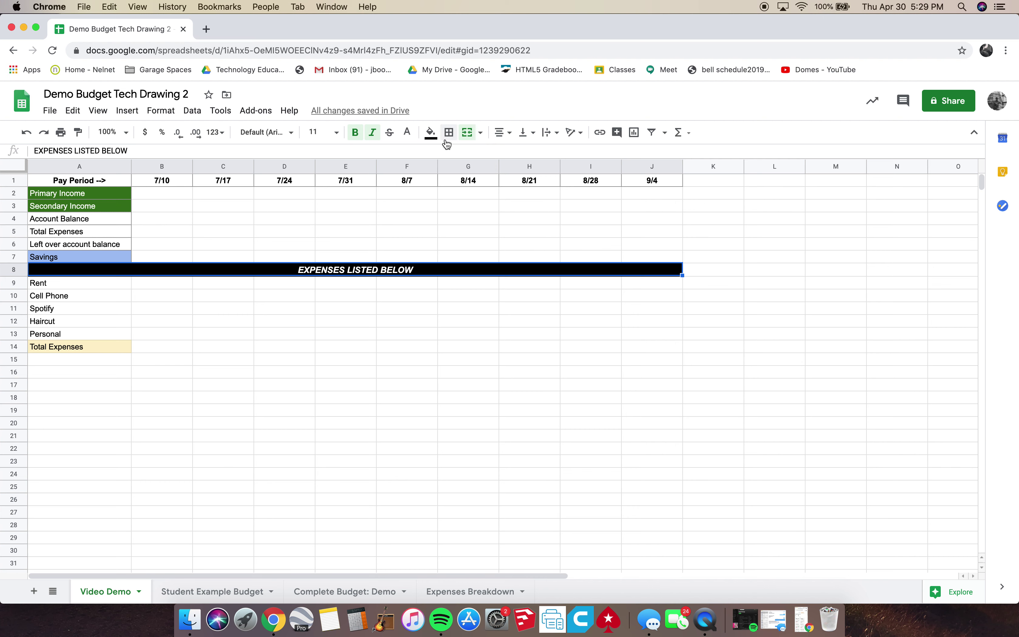
pyautogui.click(430, 132)
pyautogui.click(447, 173)
pyautogui.click(437, 278)
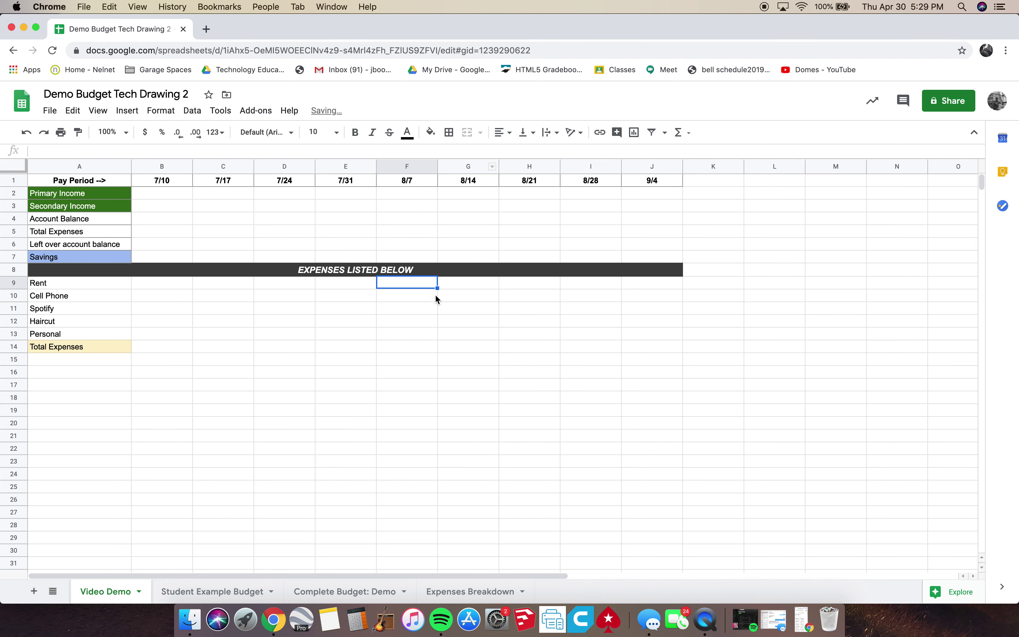
pyautogui.click(284, 326)
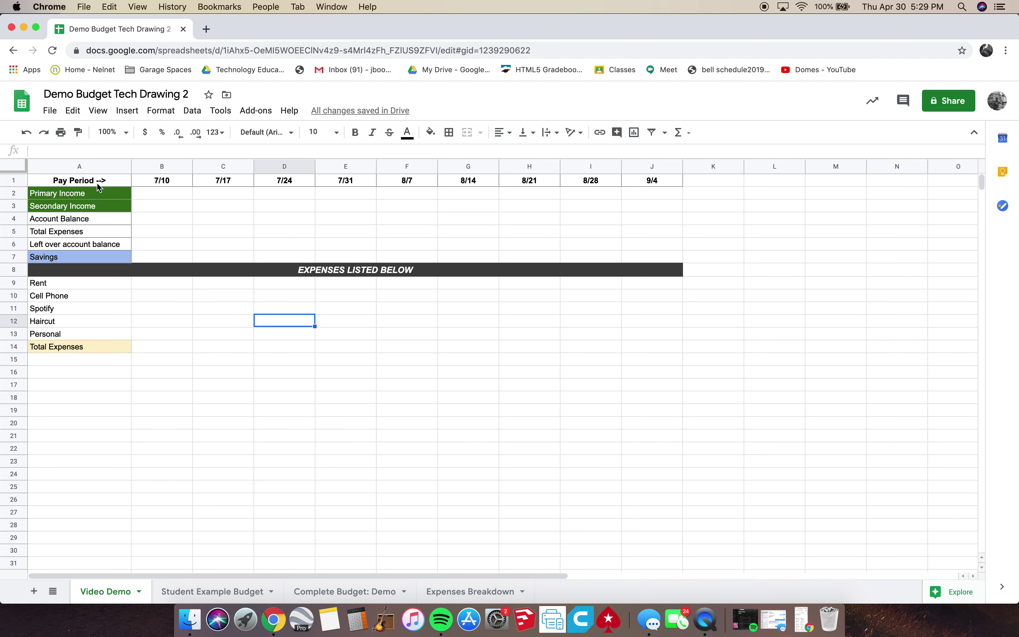
pyautogui.moveTo(98, 182); pyautogui.dragTo(95, 351)
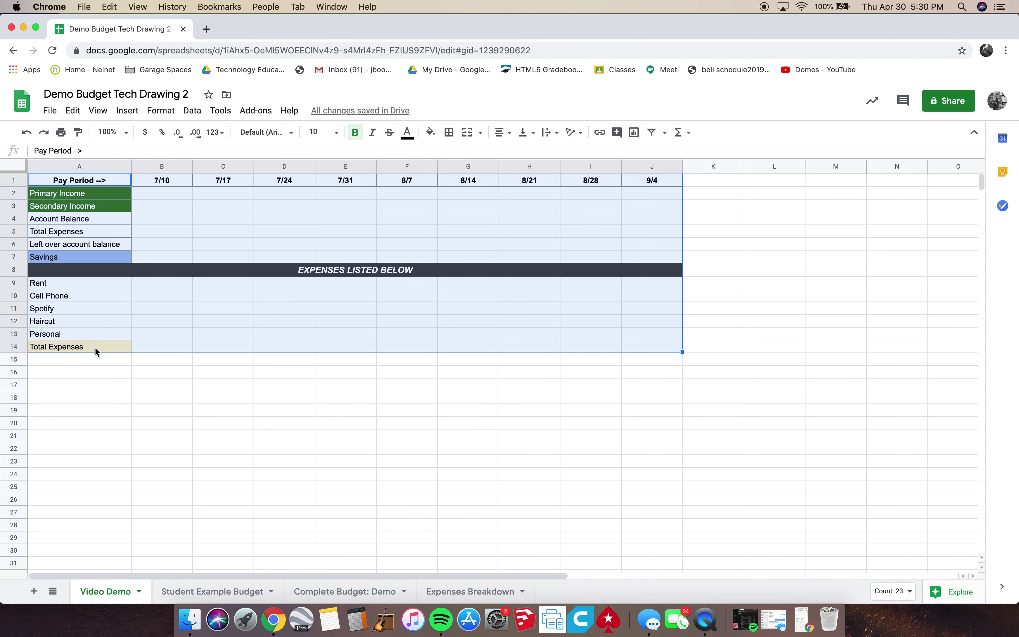
pyautogui.click(105, 361)
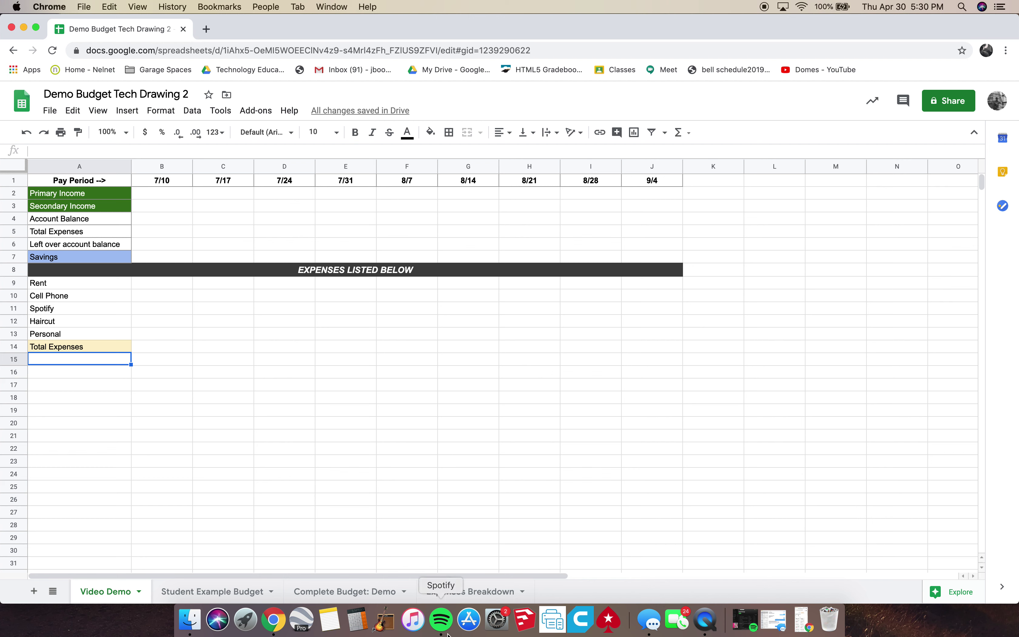
# Highlight the Left over account balance row on the Student Example Budget sheet in yellow.
pyautogui.click(227, 591)
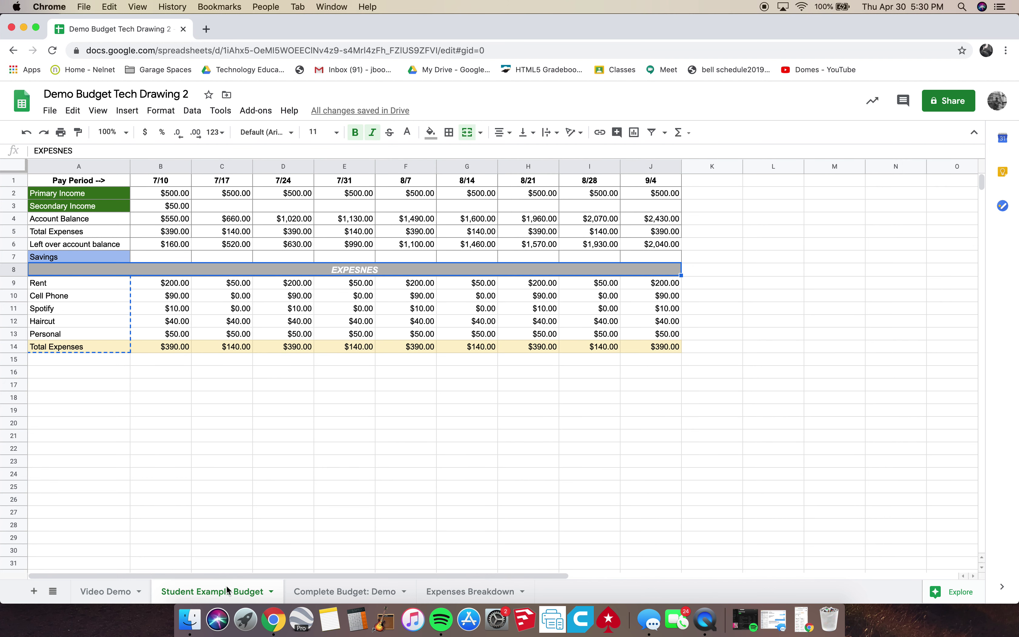
pyautogui.click(245, 442)
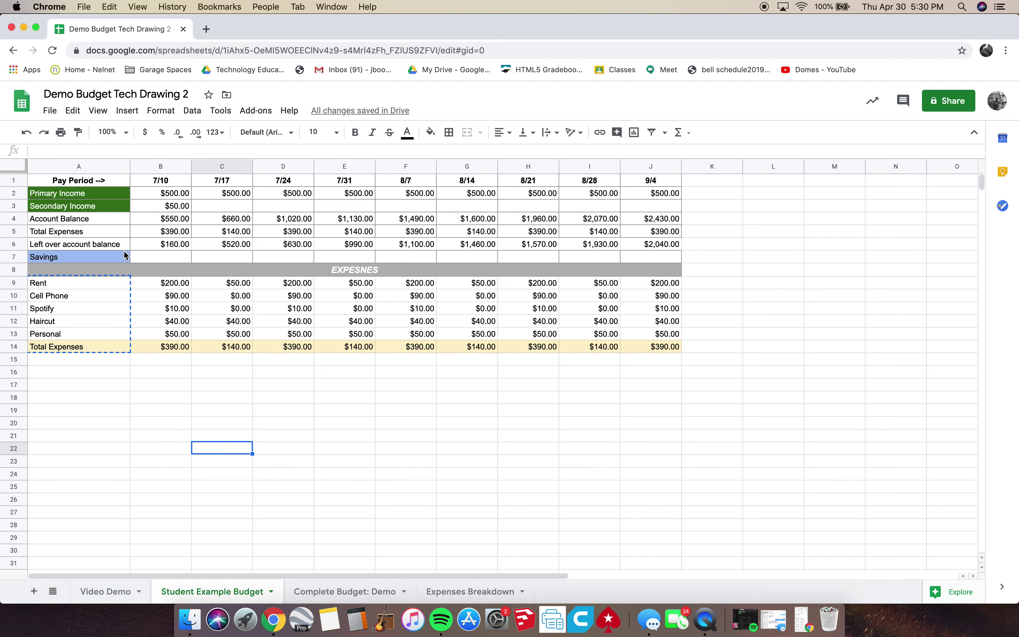
pyautogui.click(11, 244)
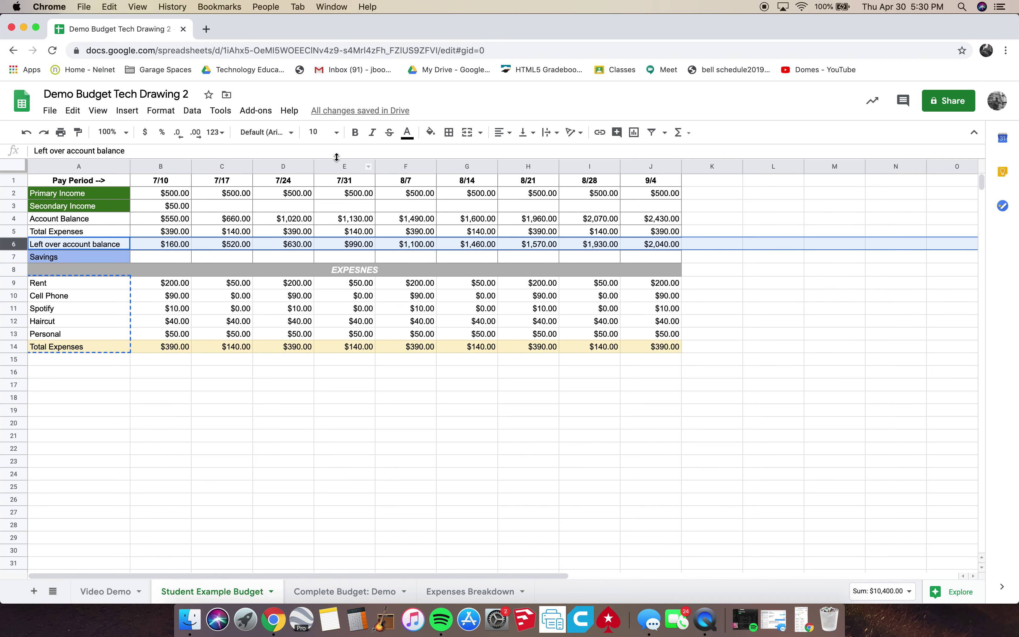
pyautogui.click(430, 133)
pyautogui.click(464, 191)
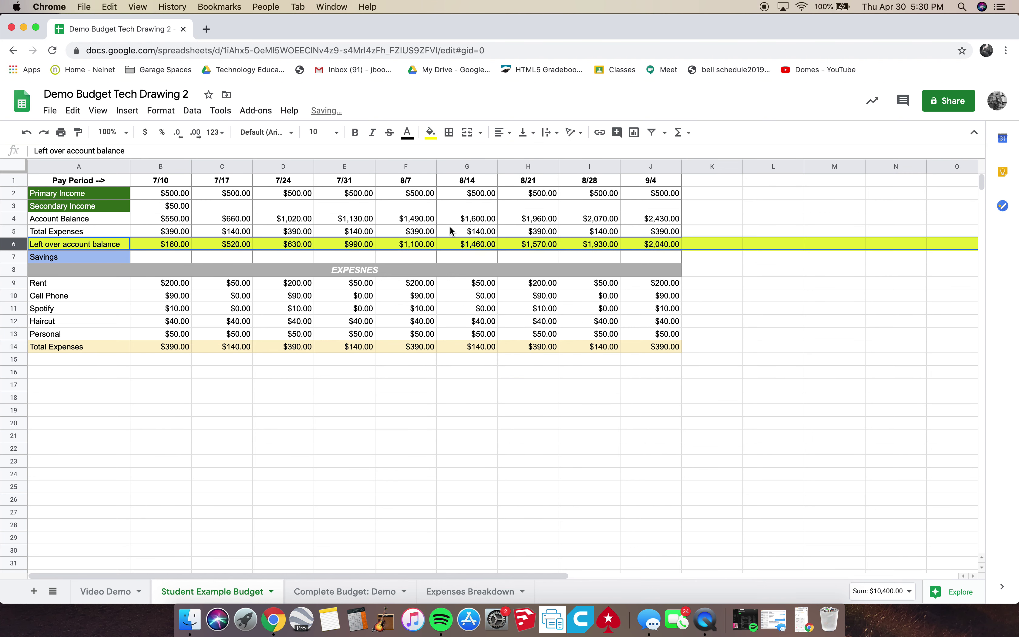
pyautogui.click(405, 296)
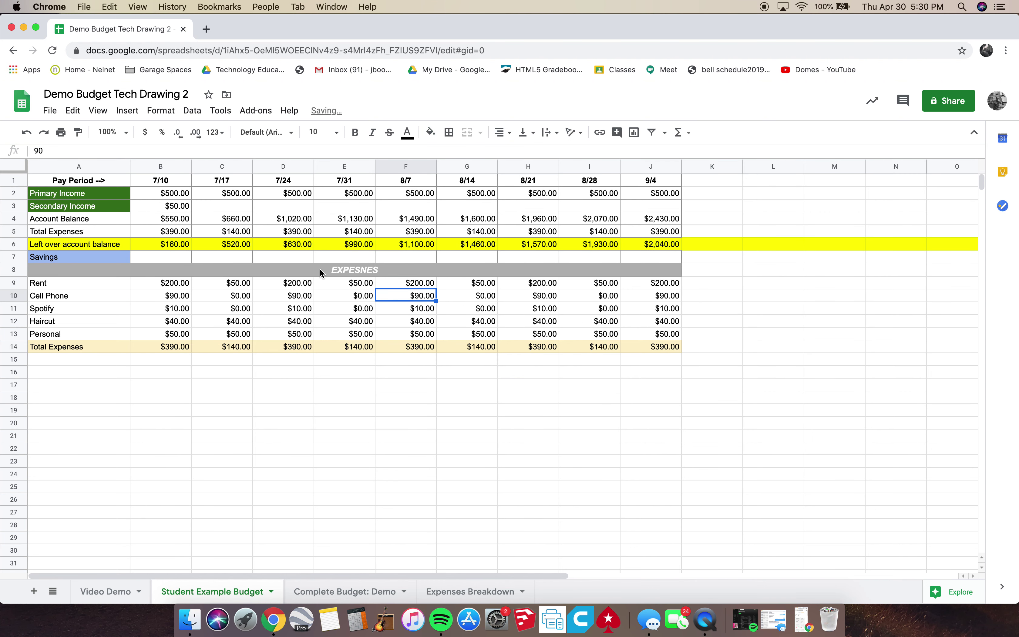
pyautogui.click(116, 246)
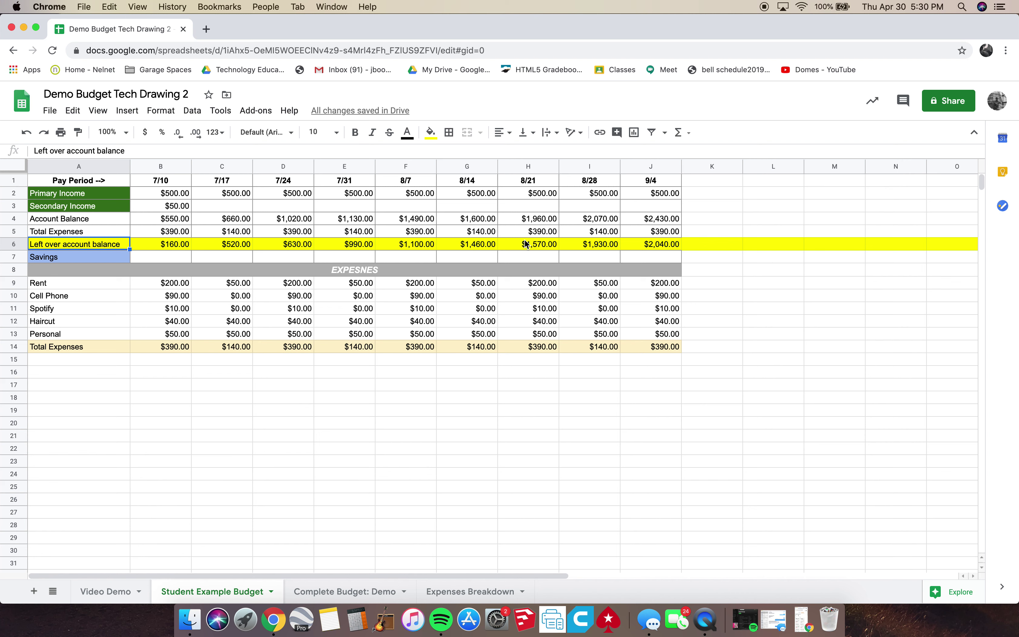
# Remove the yellow fill from the Left over account balance row and return to the Video Demo sheet.
pyautogui.click(17, 245)
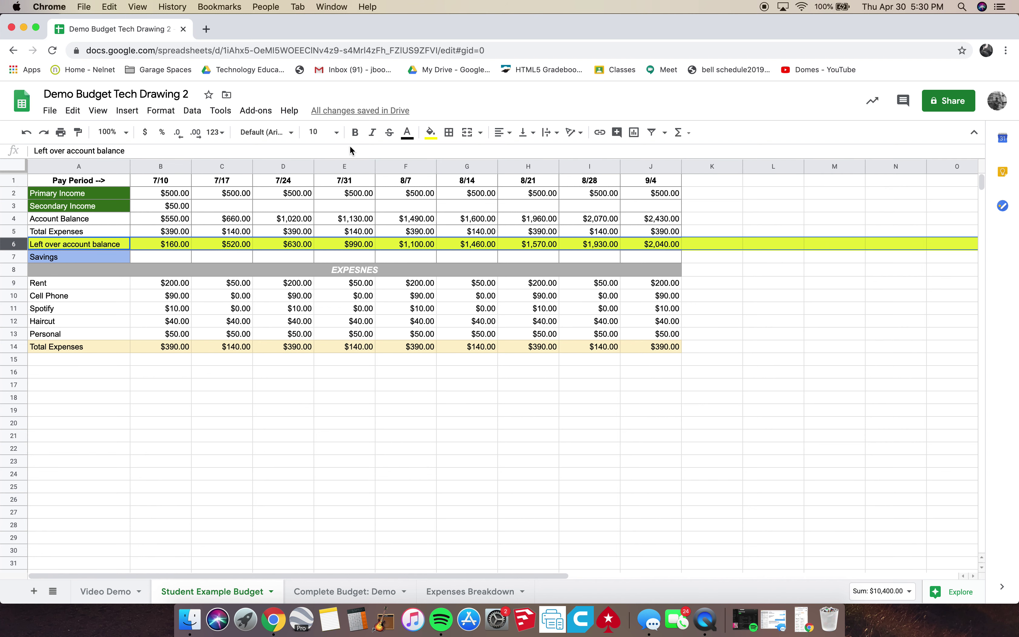
pyautogui.click(430, 132)
pyautogui.click(556, 174)
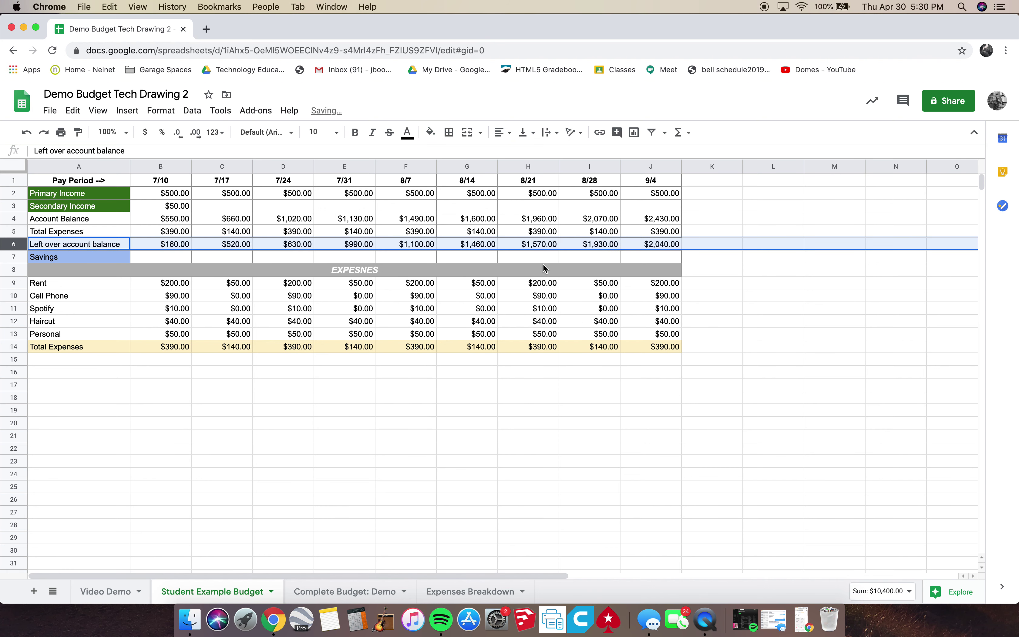
pyautogui.click(484, 270)
pyautogui.click(173, 206)
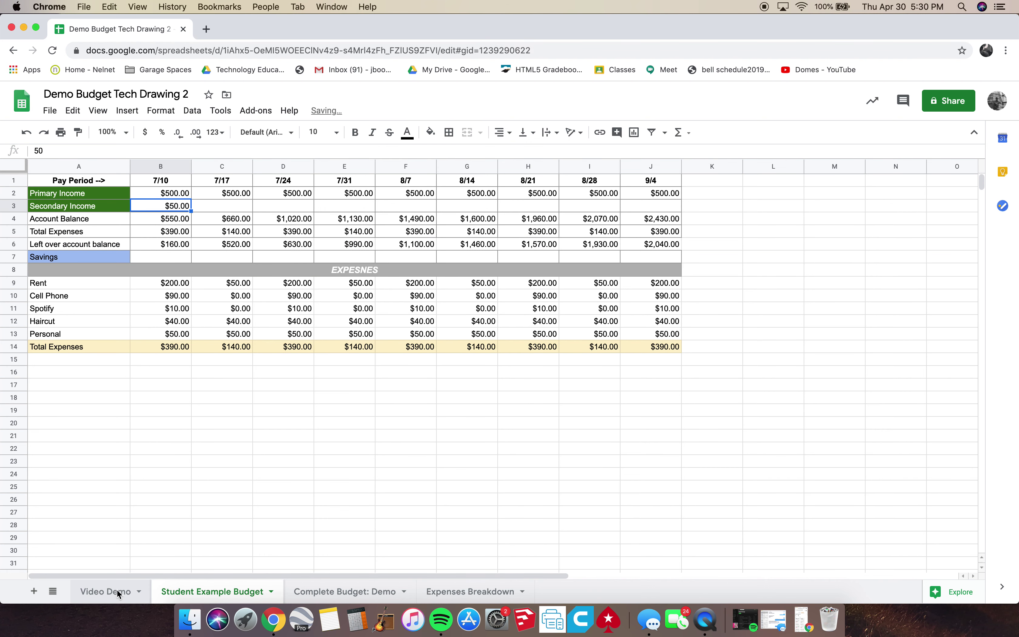
pyautogui.click(118, 591)
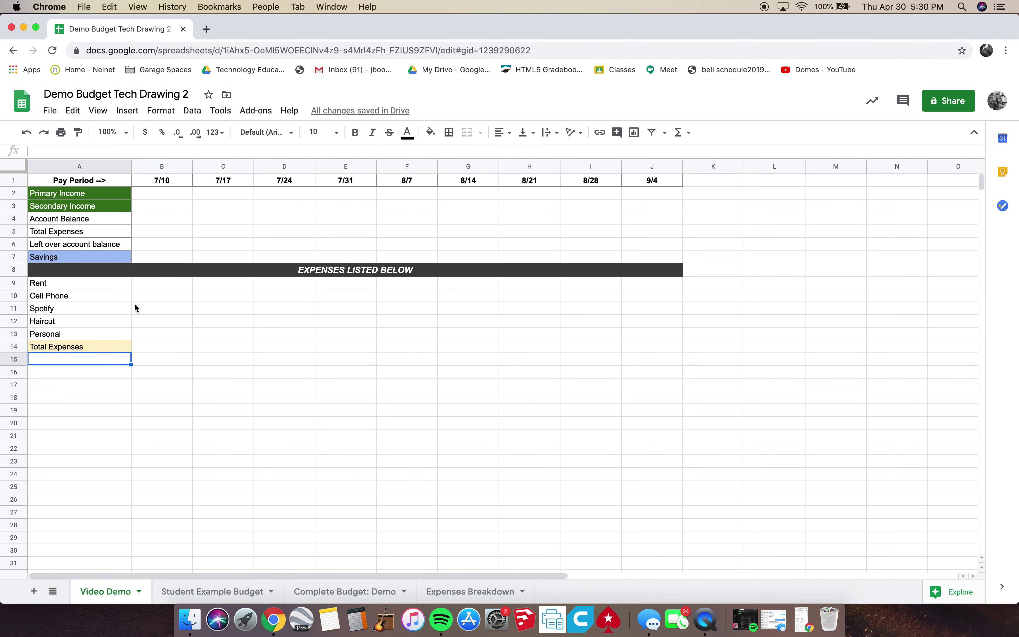
# Review the pay period dates from 7/10 through 9/4 across the header row.
pyautogui.click(156, 180)
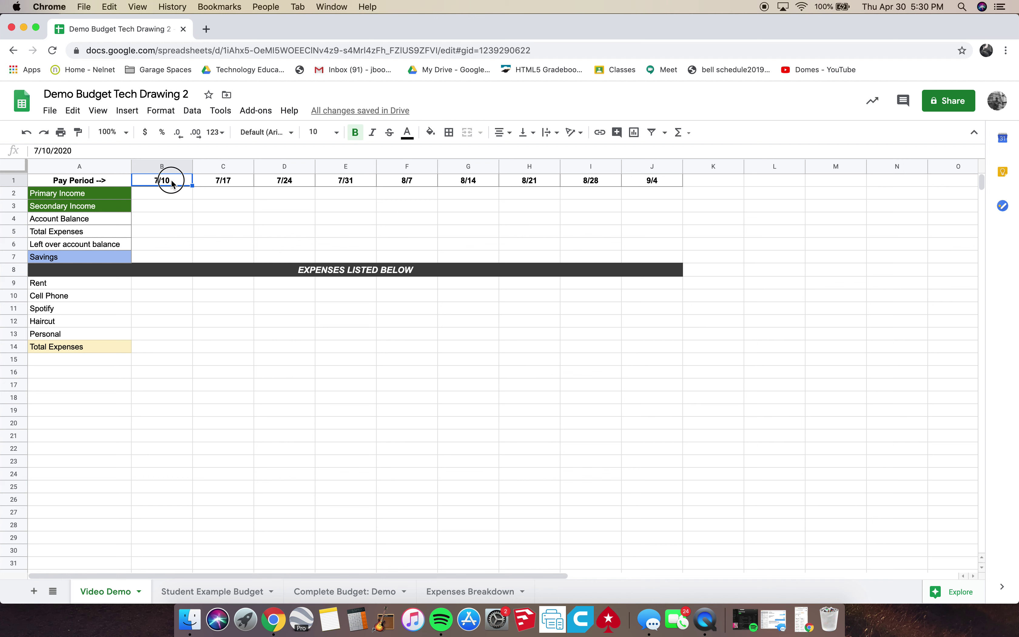
pyautogui.click(234, 179)
pyautogui.click(304, 179)
pyautogui.click(354, 179)
pyautogui.click(428, 182)
pyautogui.click(488, 181)
pyautogui.click(541, 181)
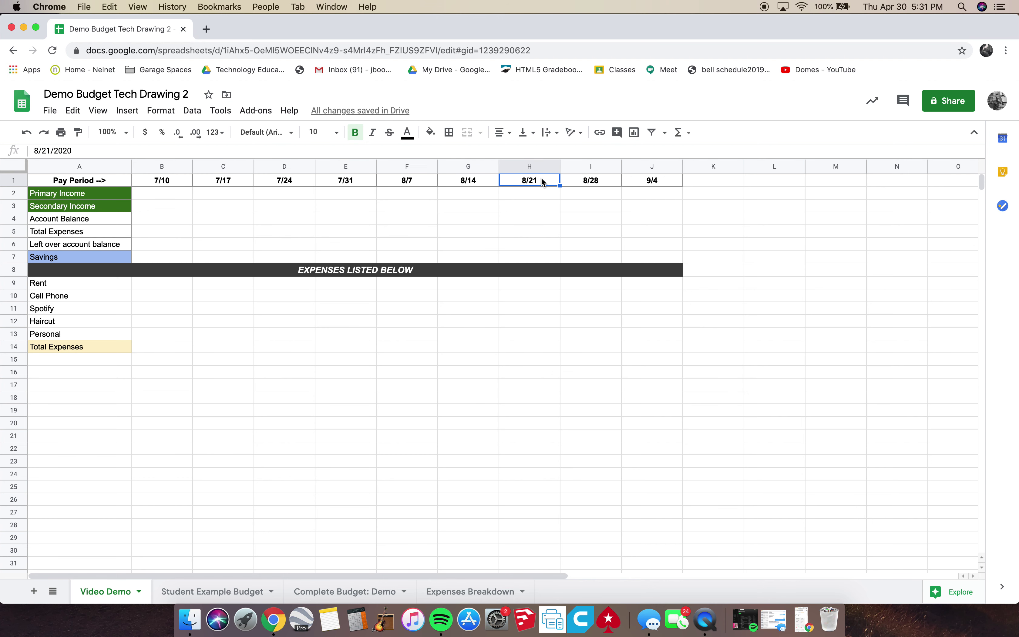
pyautogui.click(602, 180)
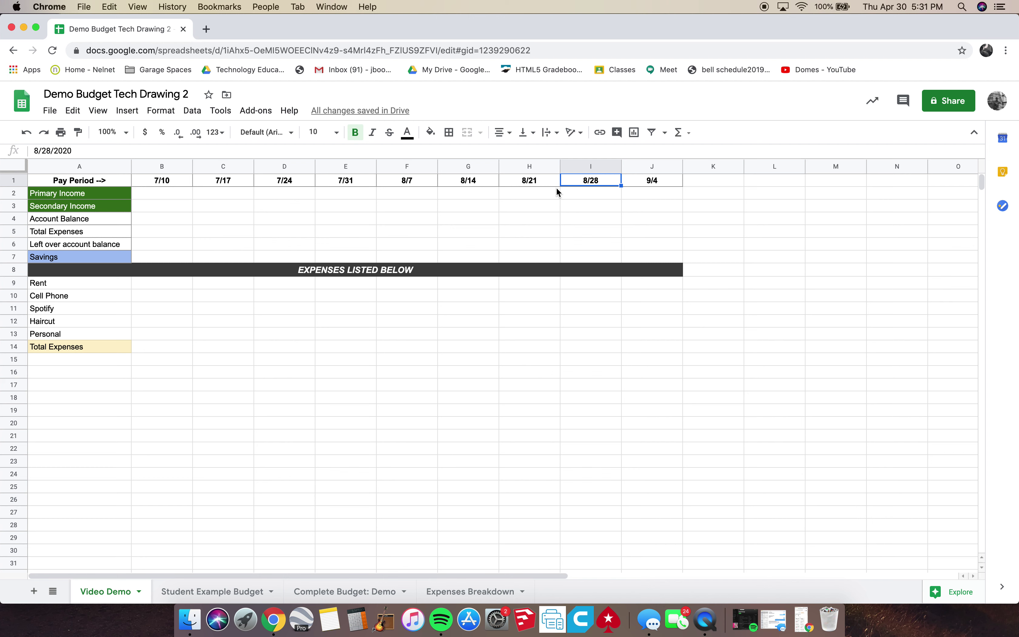
pyautogui.click(168, 179)
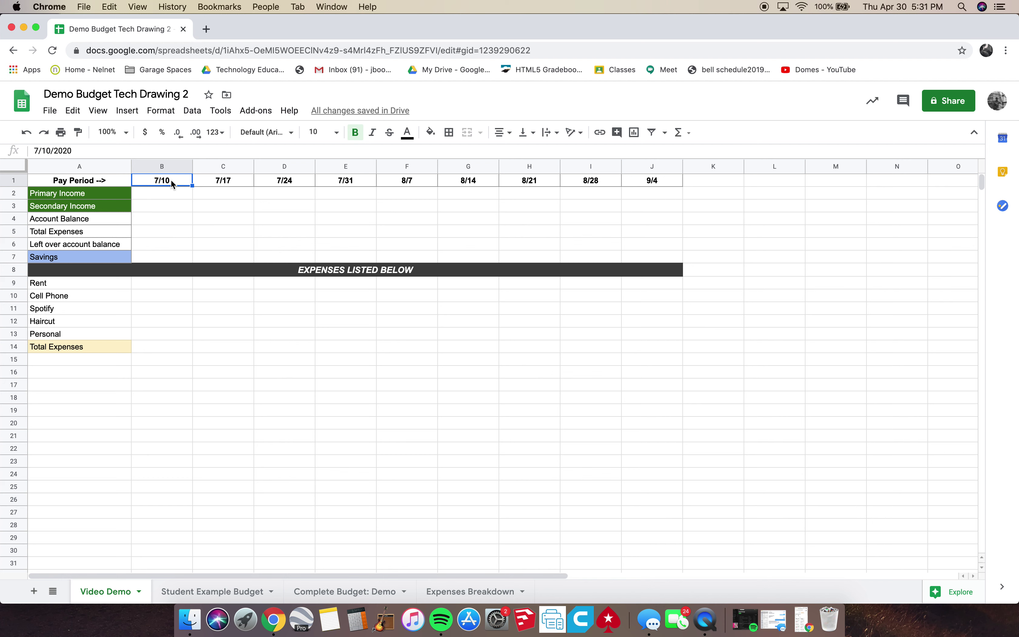
pyautogui.click(240, 181)
pyautogui.click(267, 182)
pyautogui.click(343, 182)
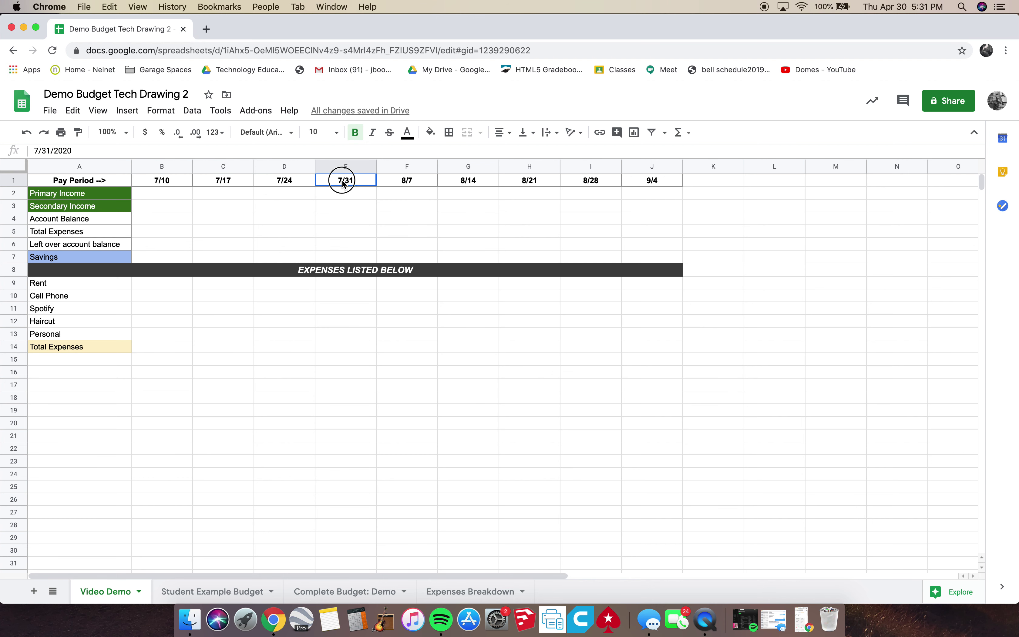
pyautogui.click(401, 182)
pyautogui.click(455, 184)
pyautogui.click(525, 185)
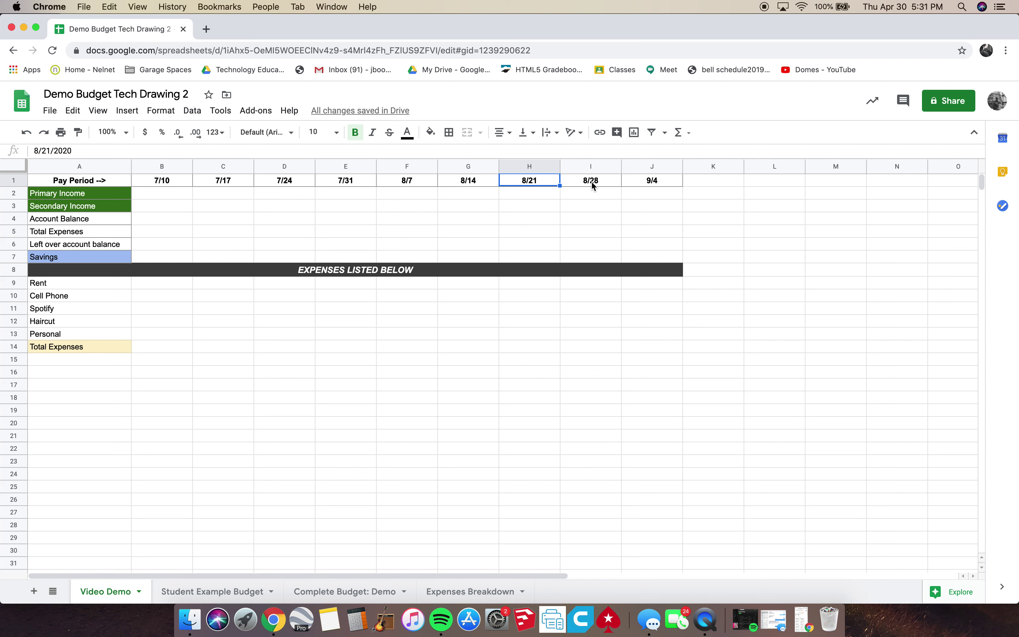
pyautogui.click(592, 182)
pyautogui.click(650, 182)
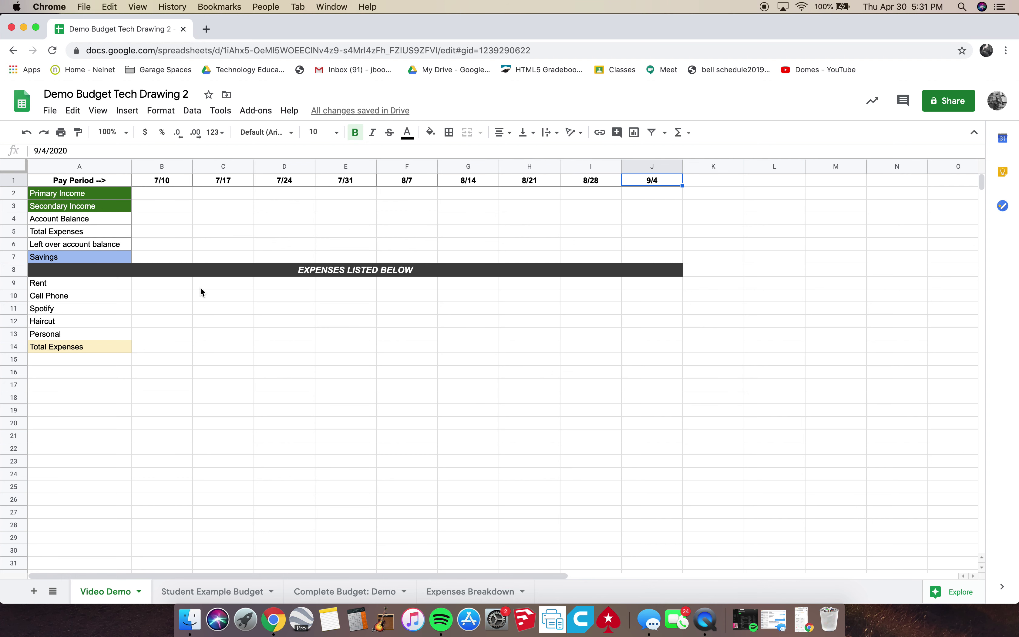
# Enter 1000 as the Primary Income for the 7/10 pay period.
pyautogui.click(162, 197)
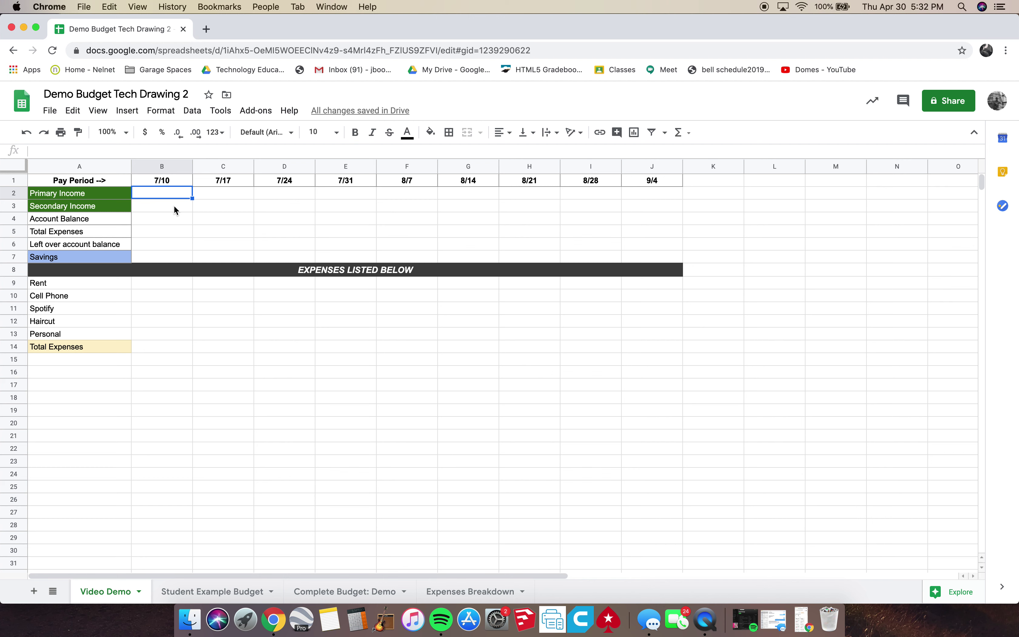
pyautogui.click(170, 182)
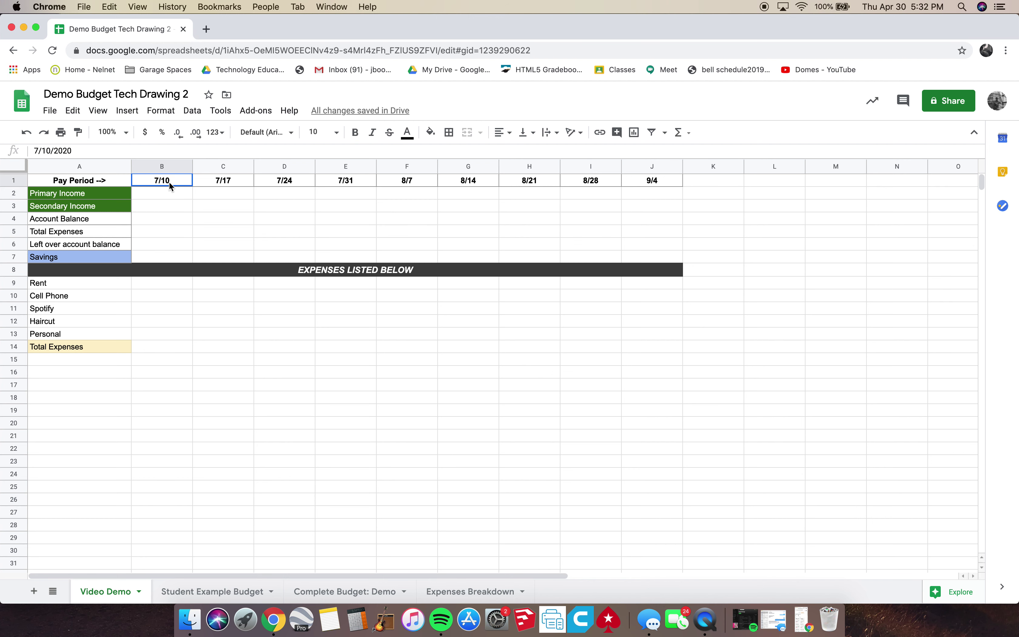
pyautogui.moveTo(167, 181)
pyautogui.mouseDown()
pyautogui.moveTo(155, 180)
pyautogui.moveTo(161, 196)
pyautogui.mouseUp()
pyautogui.click(168, 195)
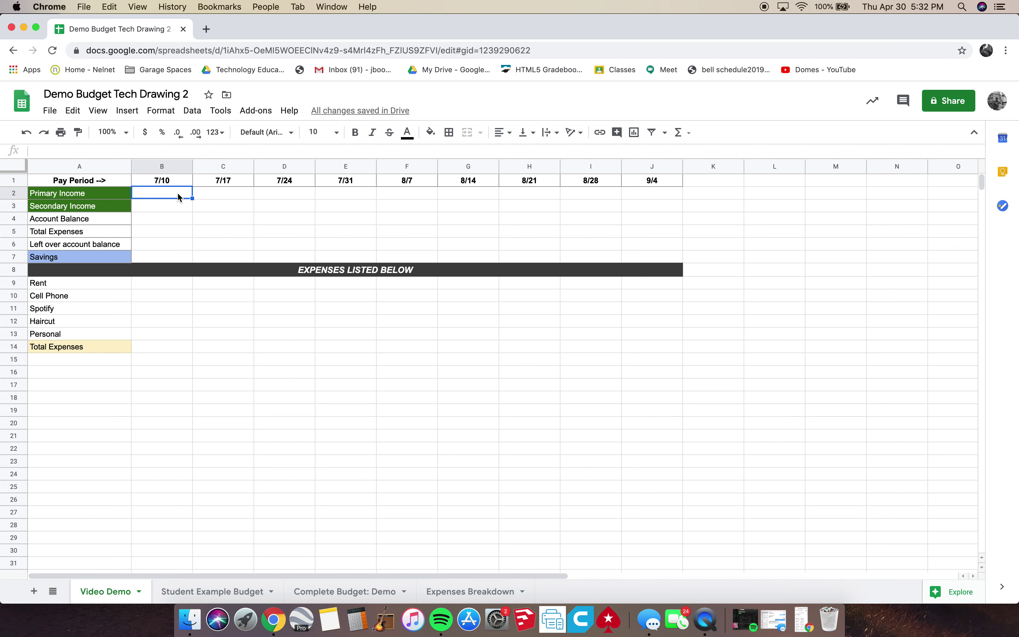
pyautogui.write('1000')
# Enter 500 as the Primary Income for each pay period from 7/17 through 8/7.
pyautogui.click(208, 194)
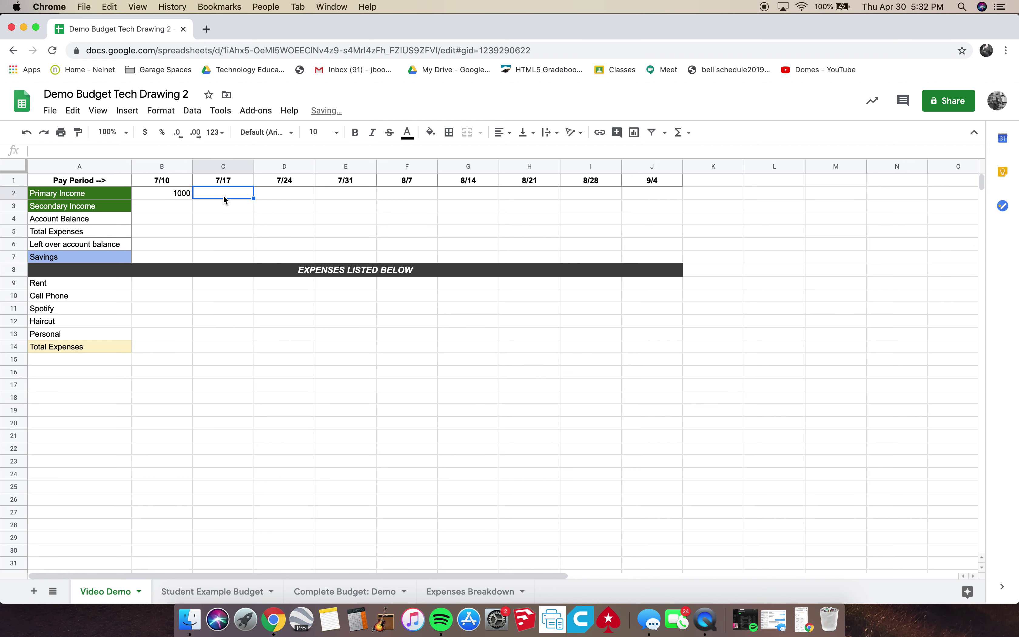
pyautogui.write('500')
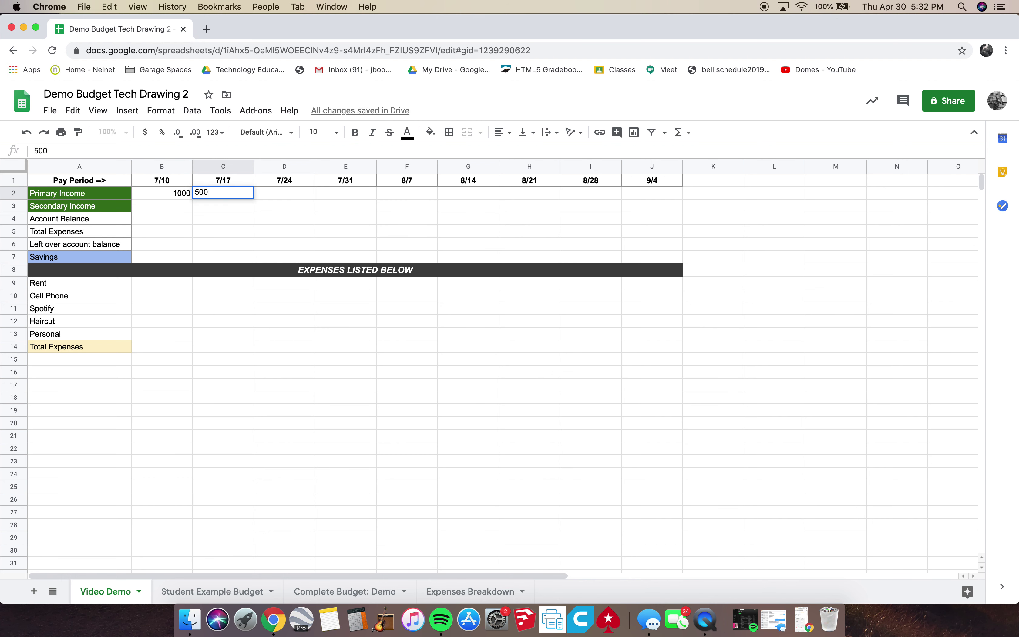
pyautogui.press('Tab')
pyautogui.write('500')
pyautogui.press('Tab')
pyautogui.write('500')
pyautogui.press('Tab')
pyautogui.write('500')
pyautogui.press('Tab')
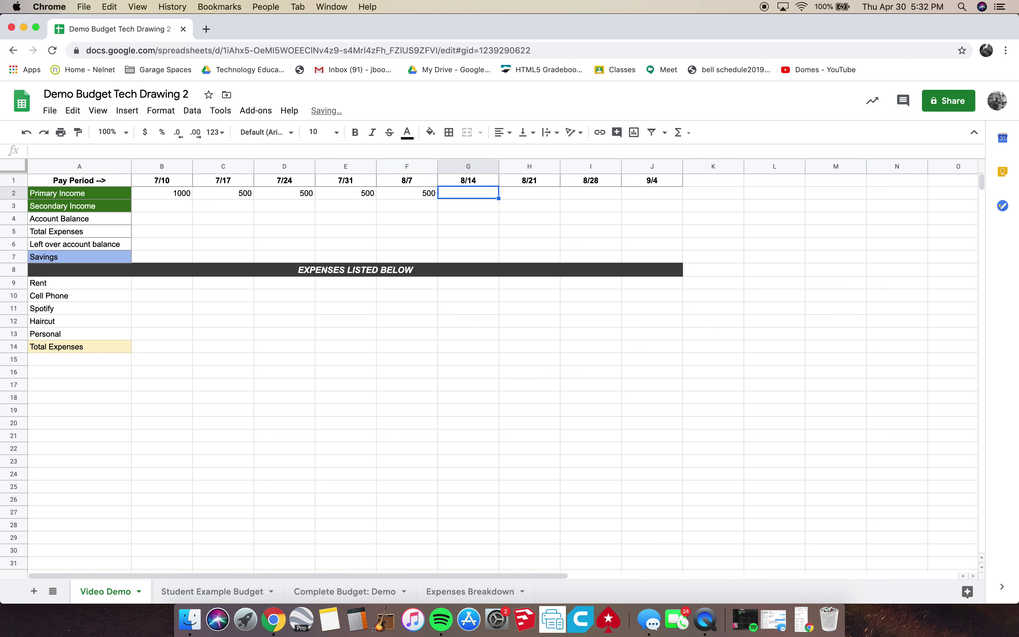
# Fill the 8/7 Primary Income amount of 500 across the remaining pay periods through 9/4.
pyautogui.click(425, 195)
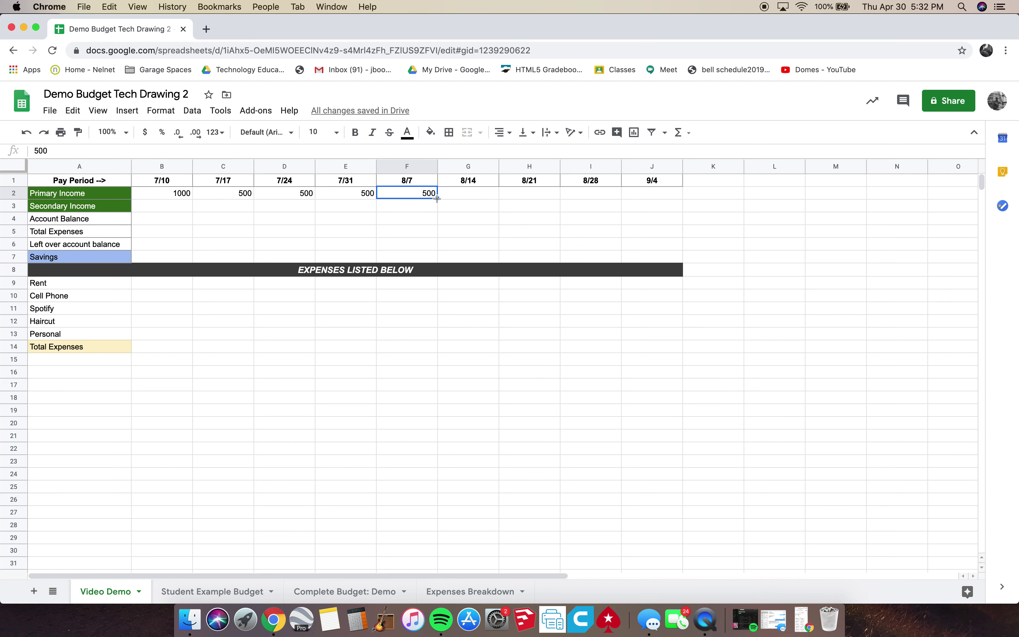
pyautogui.moveTo(436, 198); pyautogui.dragTo(648, 200)
pyautogui.click(625, 235)
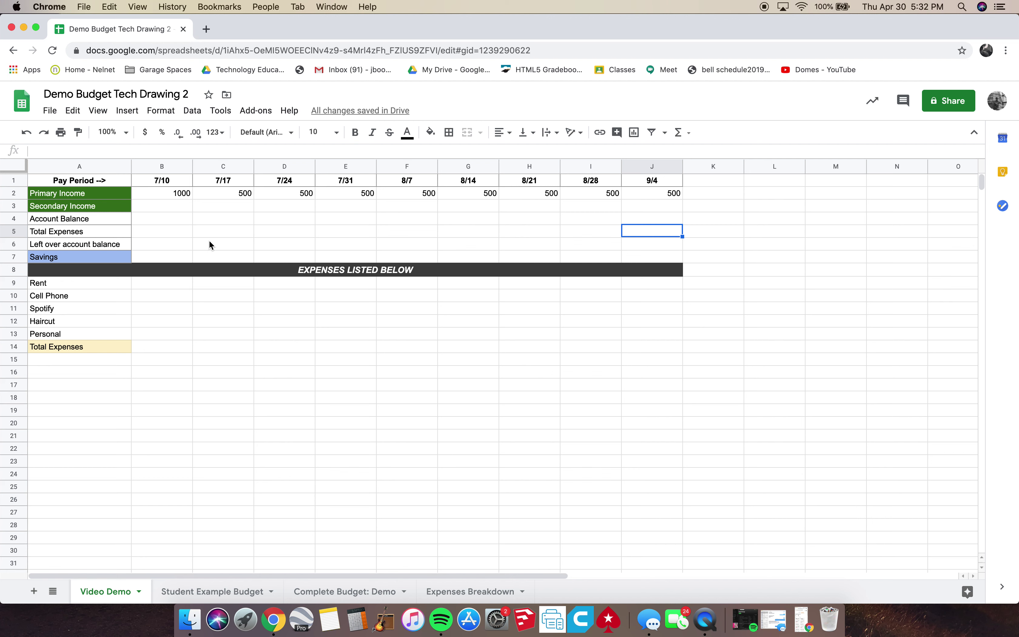
# Enter 50 as the Secondary Income for the 7/10, 7/31, 8/21 and 9/4 pay periods.
pyautogui.click(367, 195)
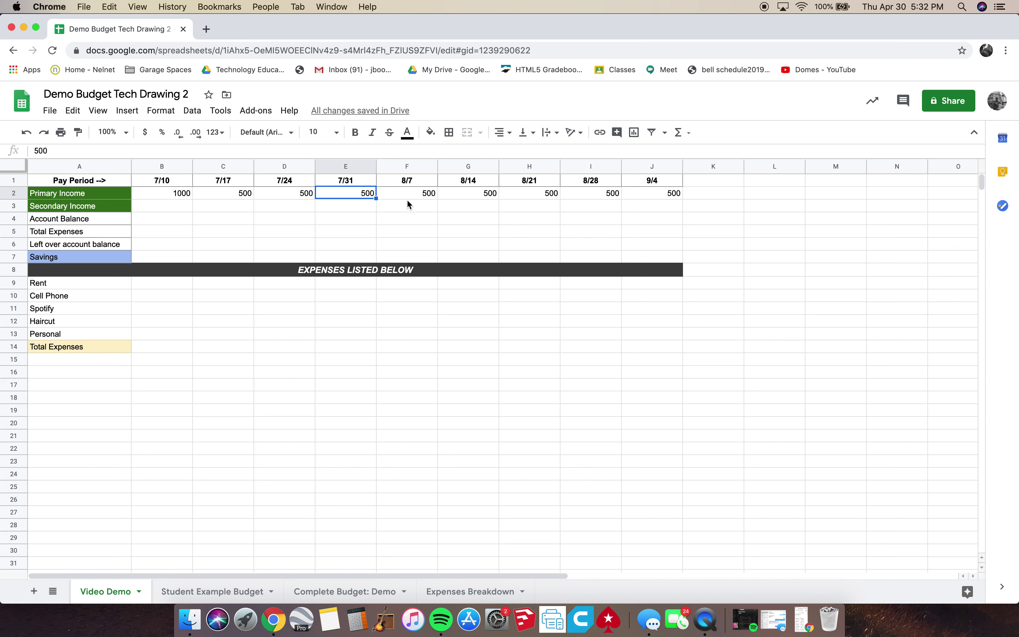
pyautogui.click(368, 209)
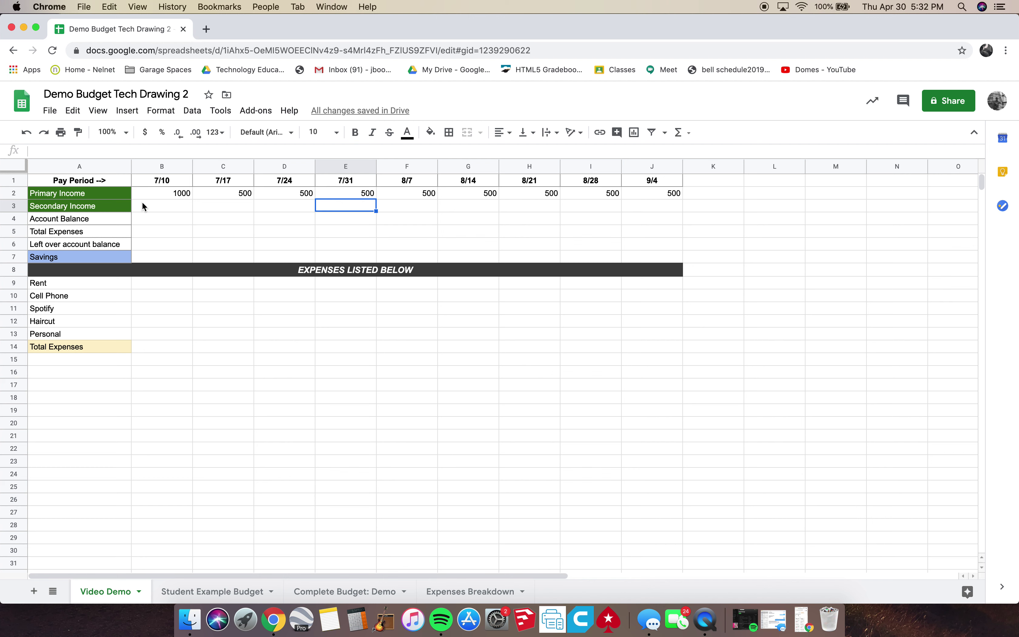
pyautogui.click(157, 205)
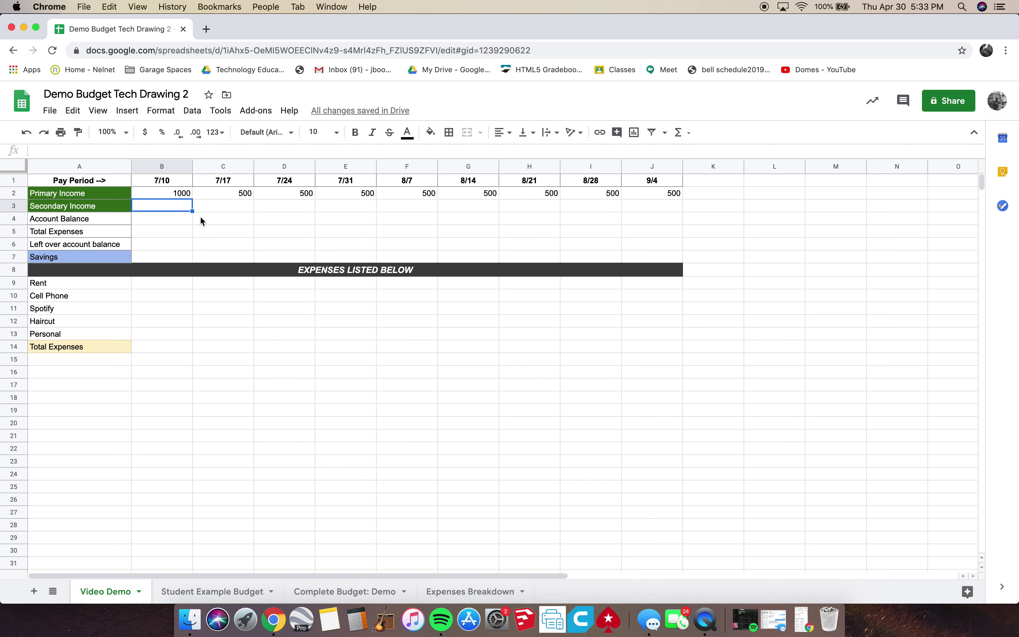
pyautogui.write('50')
pyautogui.press('Tab')
pyautogui.press('Tab')
pyautogui.press('Tab')
pyautogui.write('50')
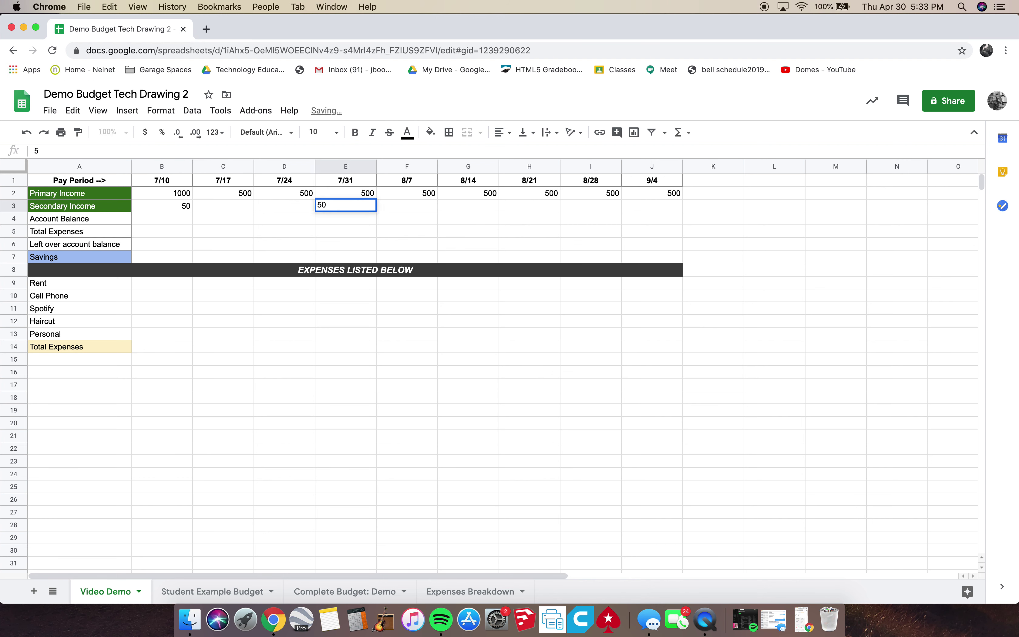
pyautogui.press('Tab')
pyautogui.press('Tab')
pyautogui.press('Tab')
pyautogui.write('50')
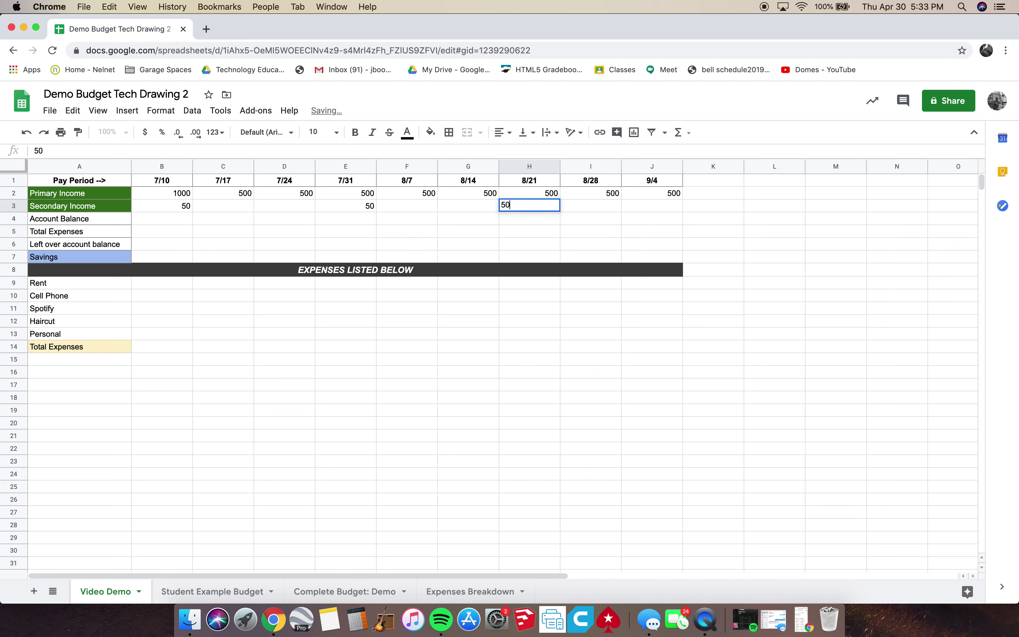
pyautogui.press('Tab')
pyautogui.press('Tab')
pyautogui.write('50')
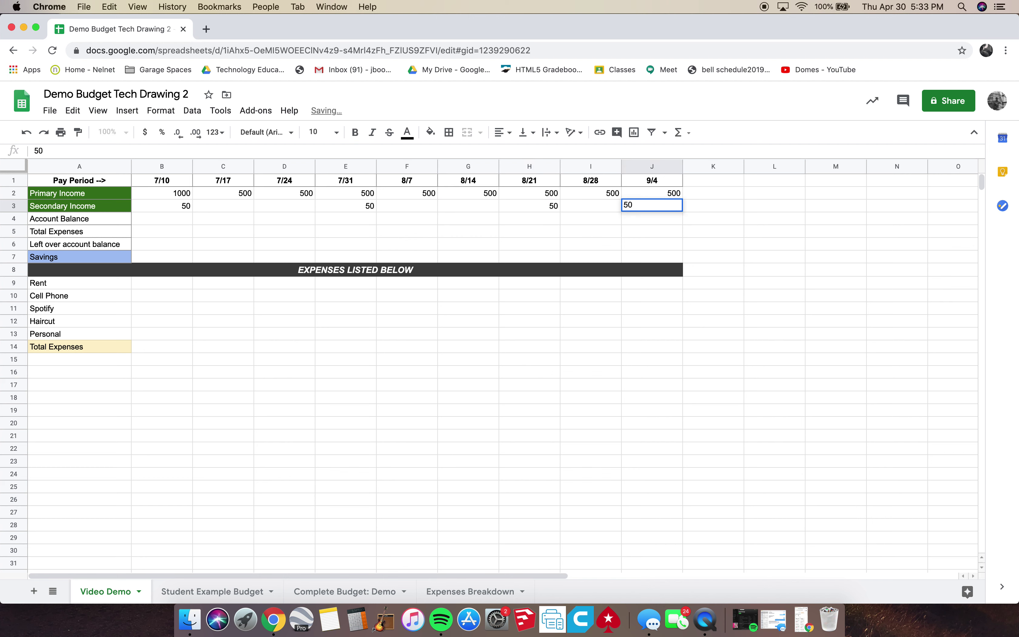
pyautogui.click(450, 223)
pyautogui.click(420, 272)
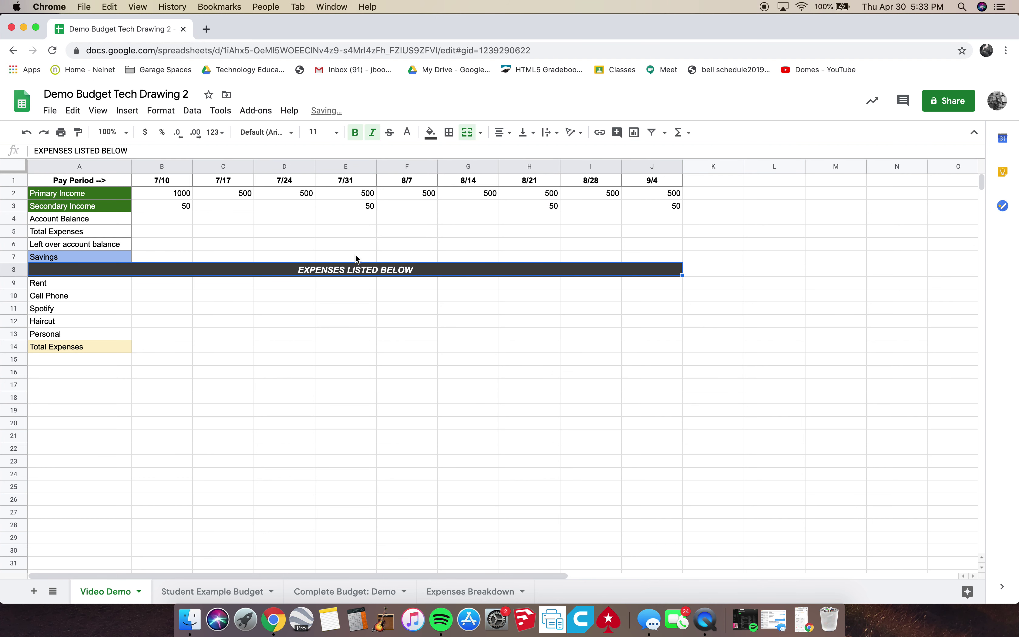
pyautogui.click(258, 221)
pyautogui.click(177, 208)
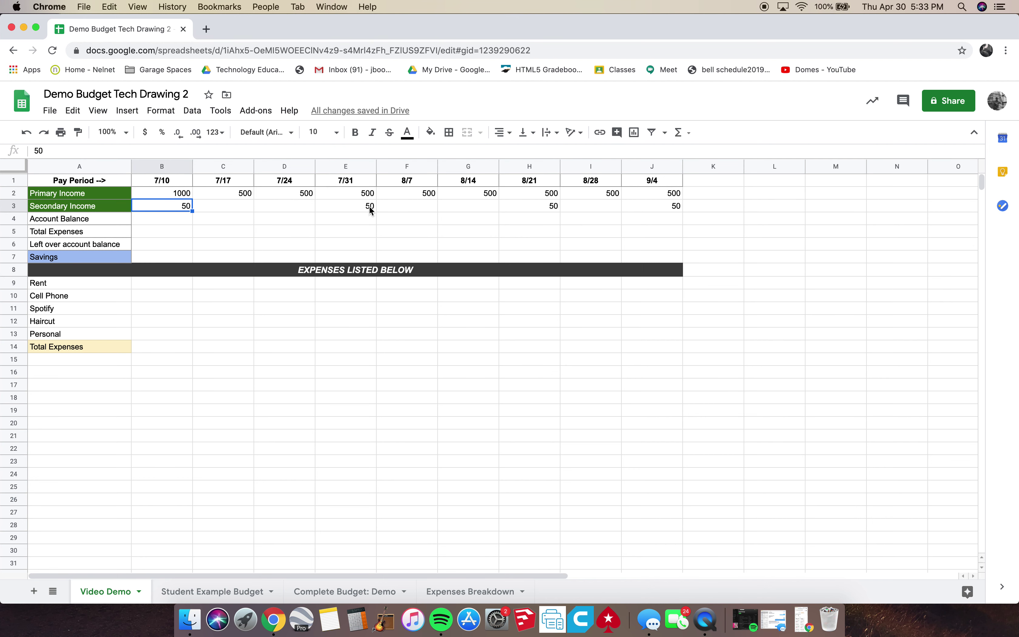
pyautogui.click(170, 222)
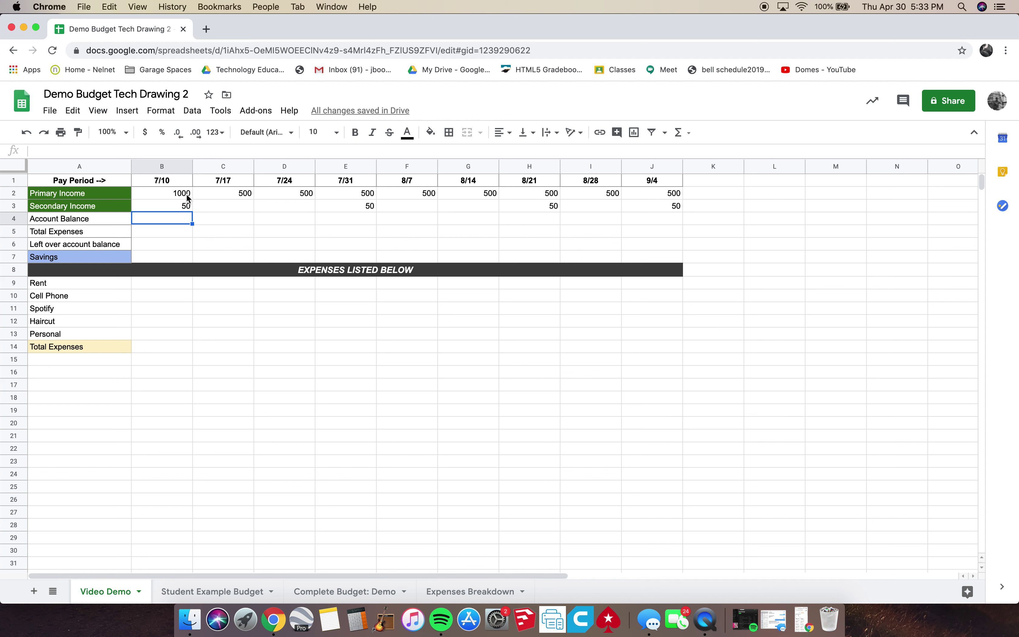
pyautogui.moveTo(188, 198); pyautogui.dragTo(184, 204)
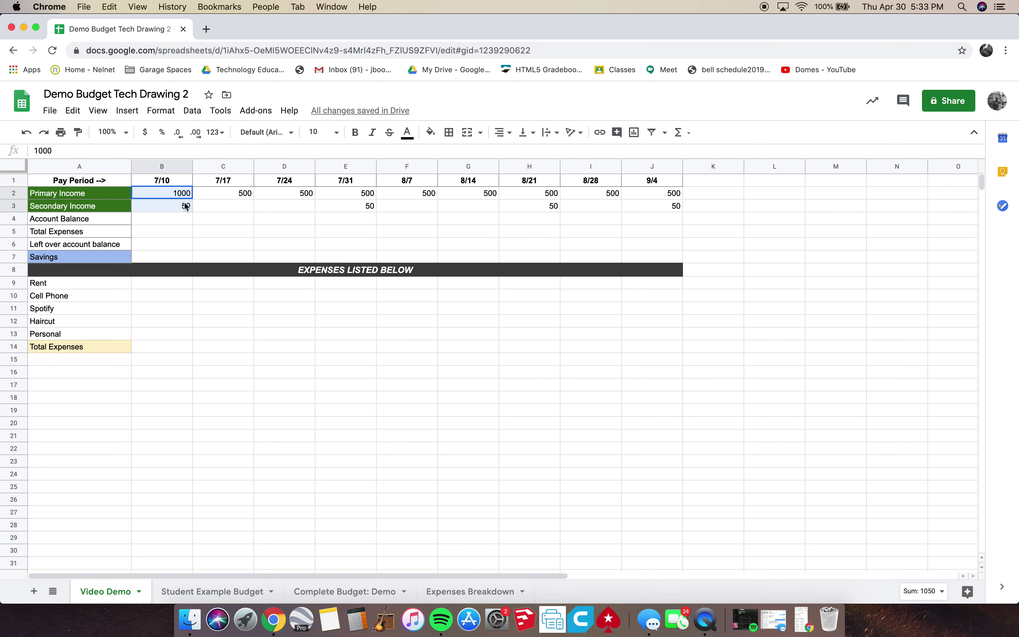
pyautogui.click(183, 220)
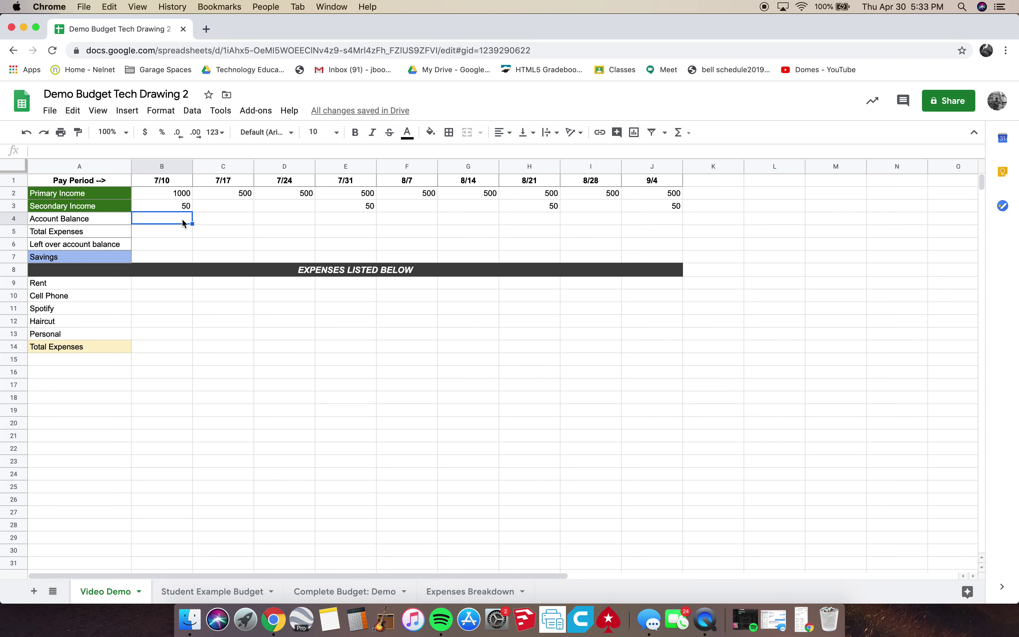
pyautogui.click(691, 135)
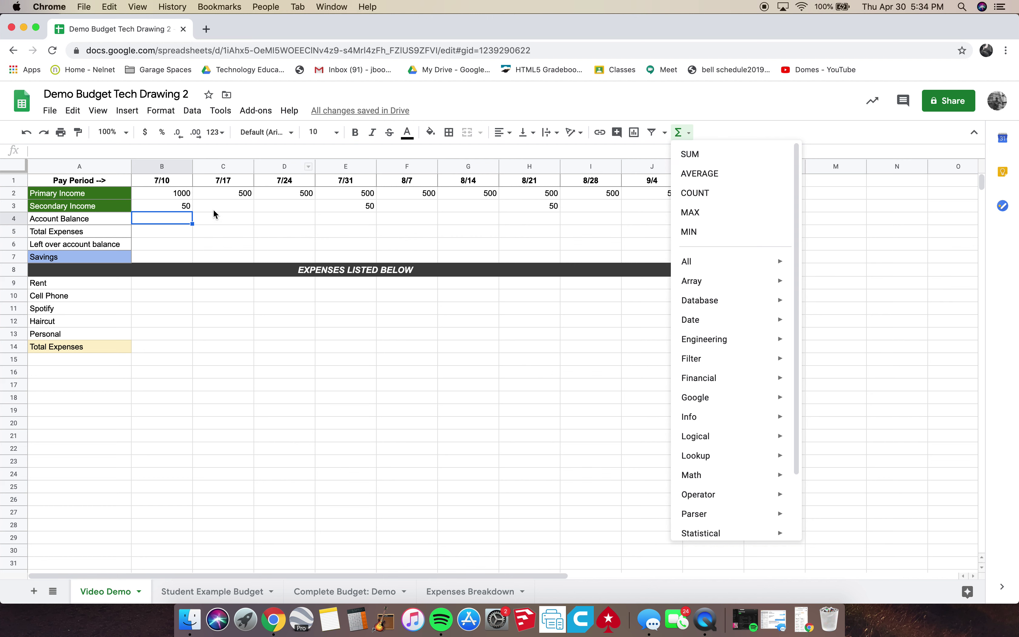
pyautogui.click(703, 154)
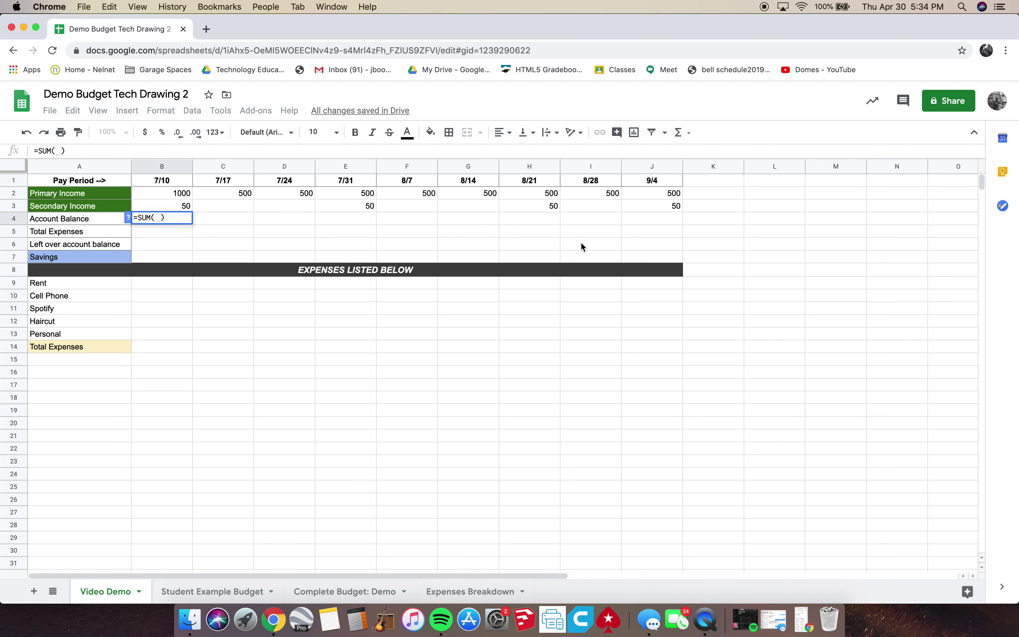
pyautogui.click(211, 242)
pyautogui.click(175, 245)
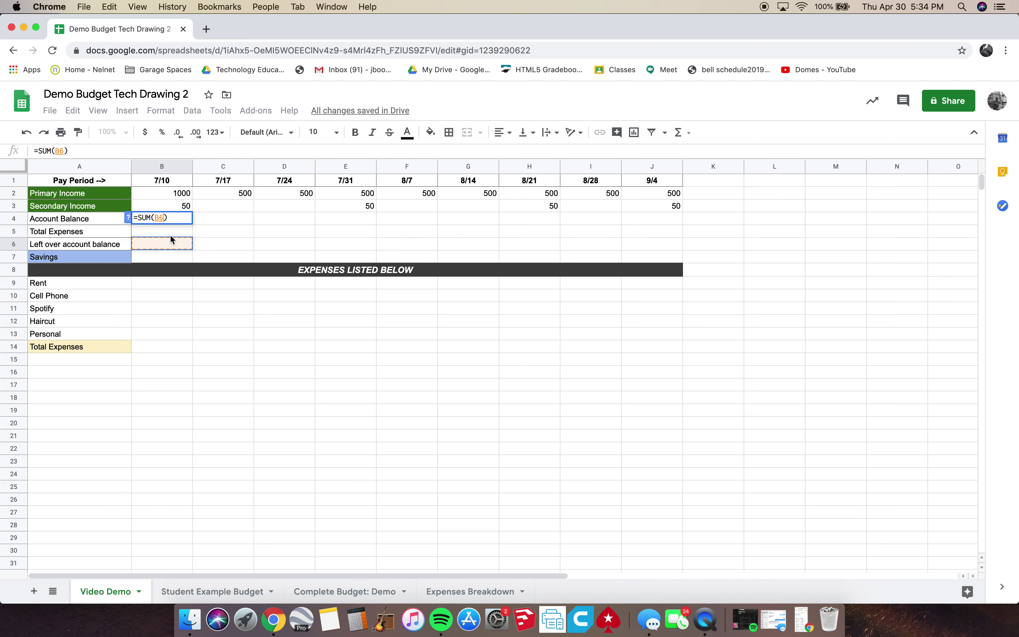
pyautogui.press('Escape')
pyautogui.doubleClick(172, 220)
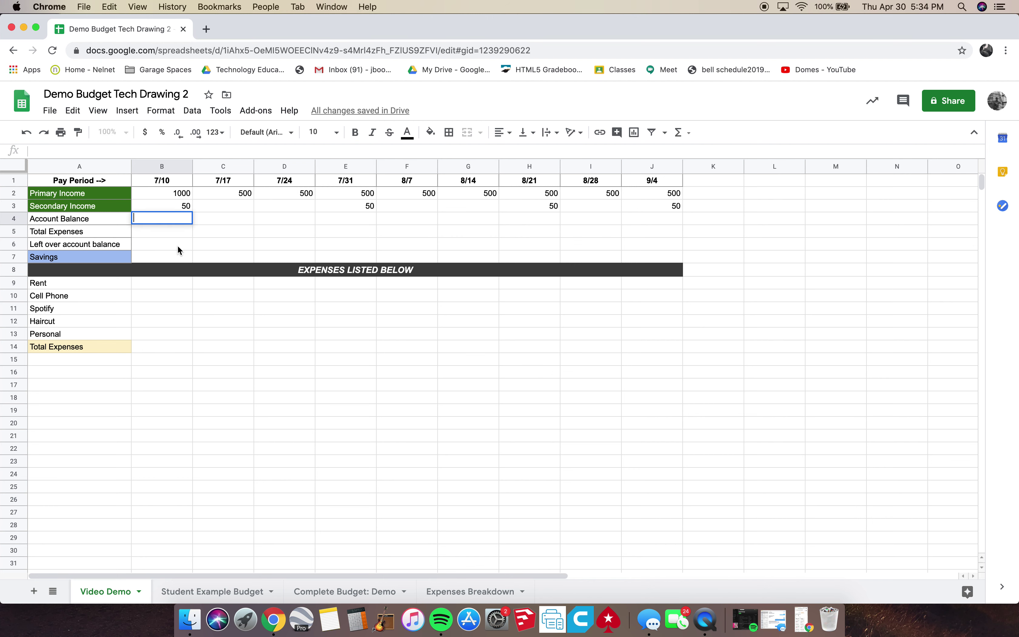
pyautogui.click(177, 249)
# Enter the formula =sum(B2,B3) as the Account Balance for the 7/10 pay period.
pyautogui.click(179, 223)
pyautogui.moveTo(186, 194); pyautogui.dragTo(191, 206)
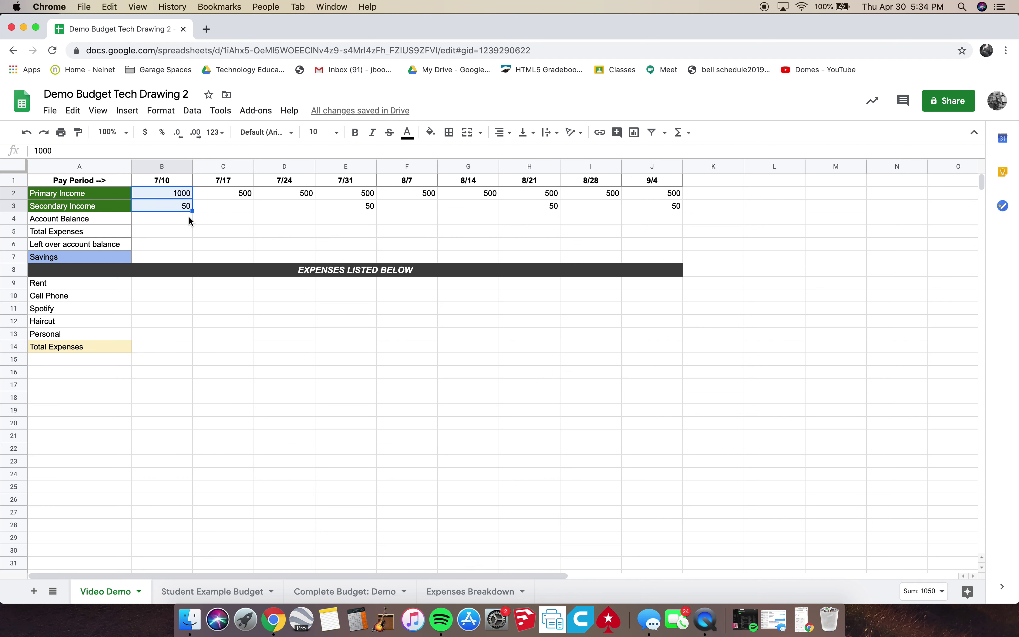
pyautogui.click(187, 217)
pyautogui.write('=')
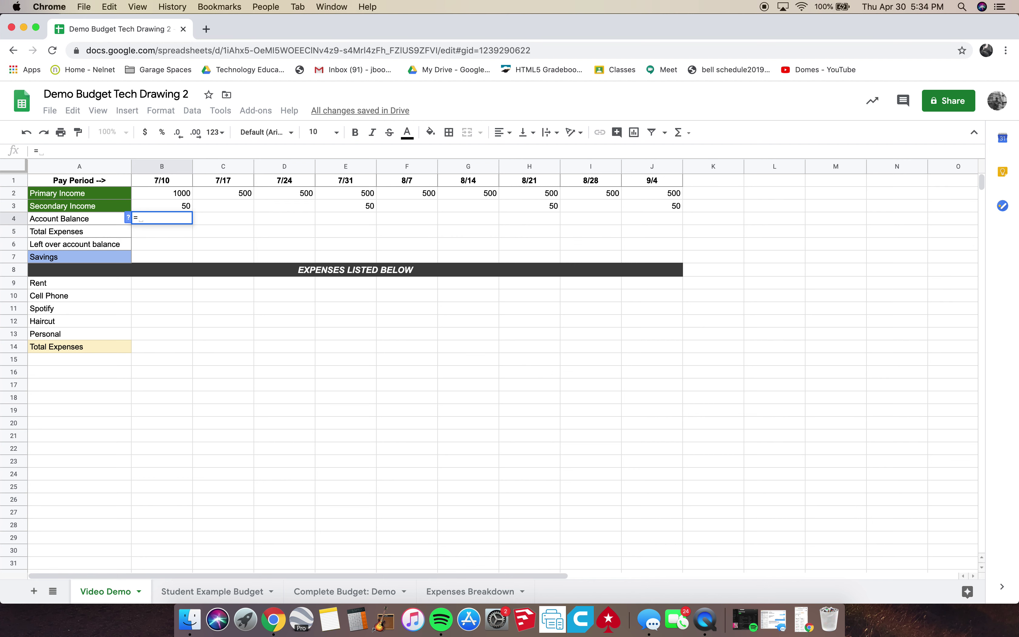
pyautogui.write('sum')
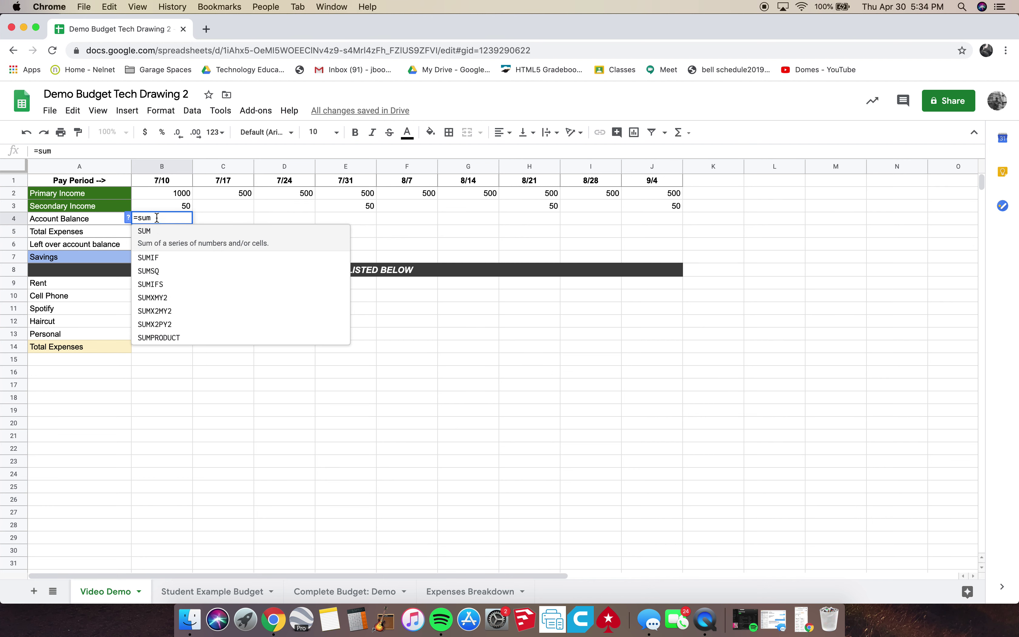
pyautogui.write('(')
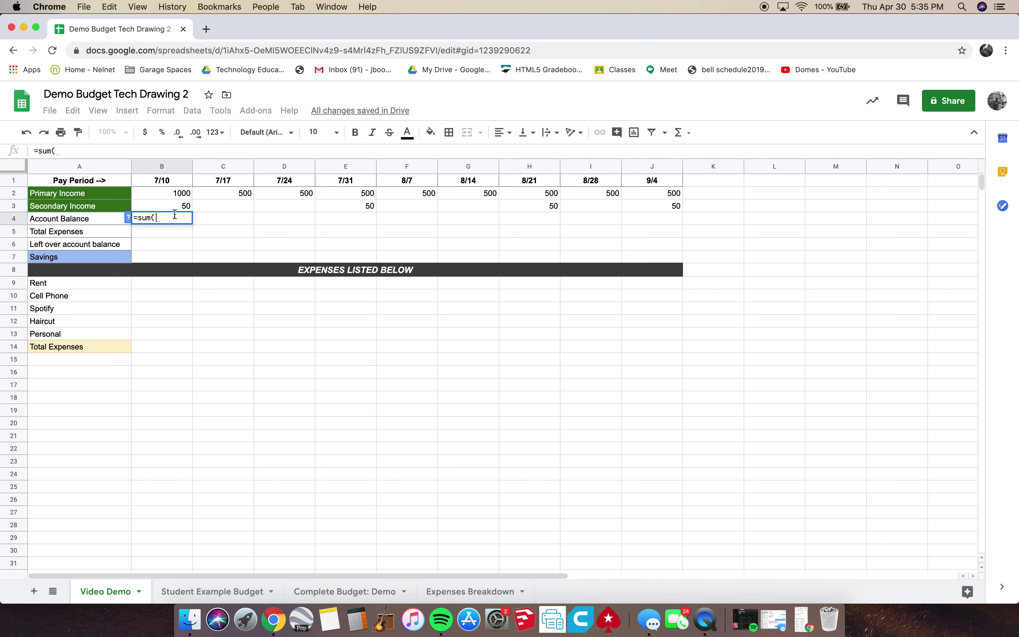
pyautogui.click(178, 195)
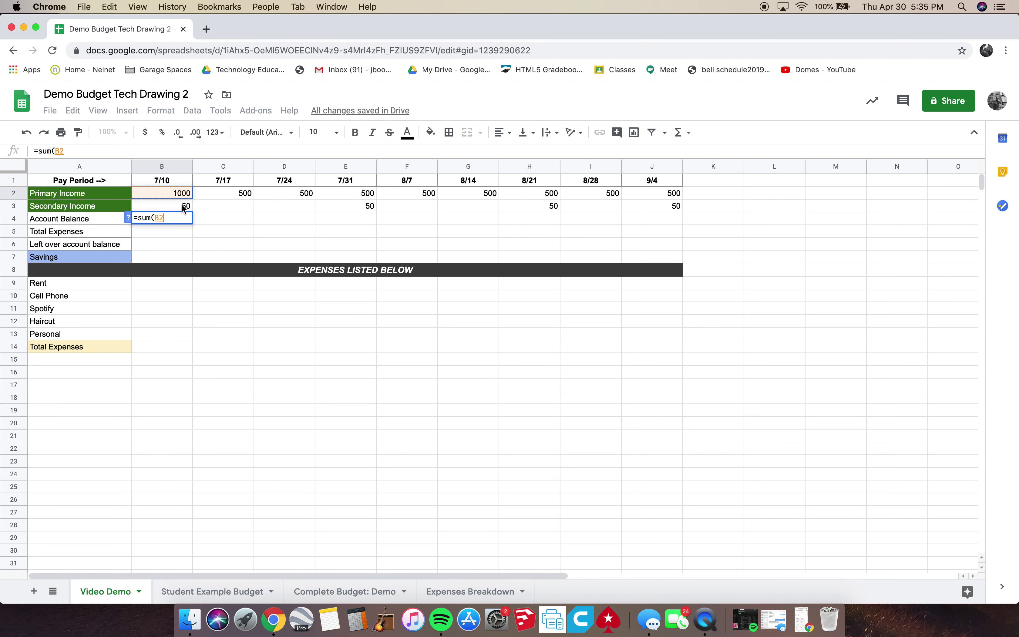
pyautogui.write(',')
pyautogui.click(183, 205)
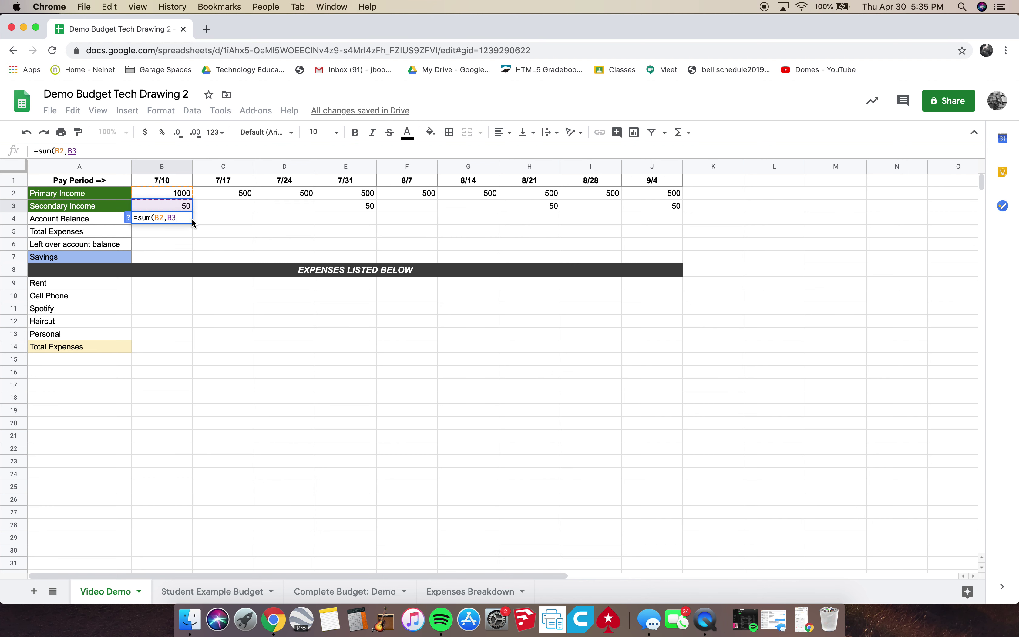
pyautogui.write(')')
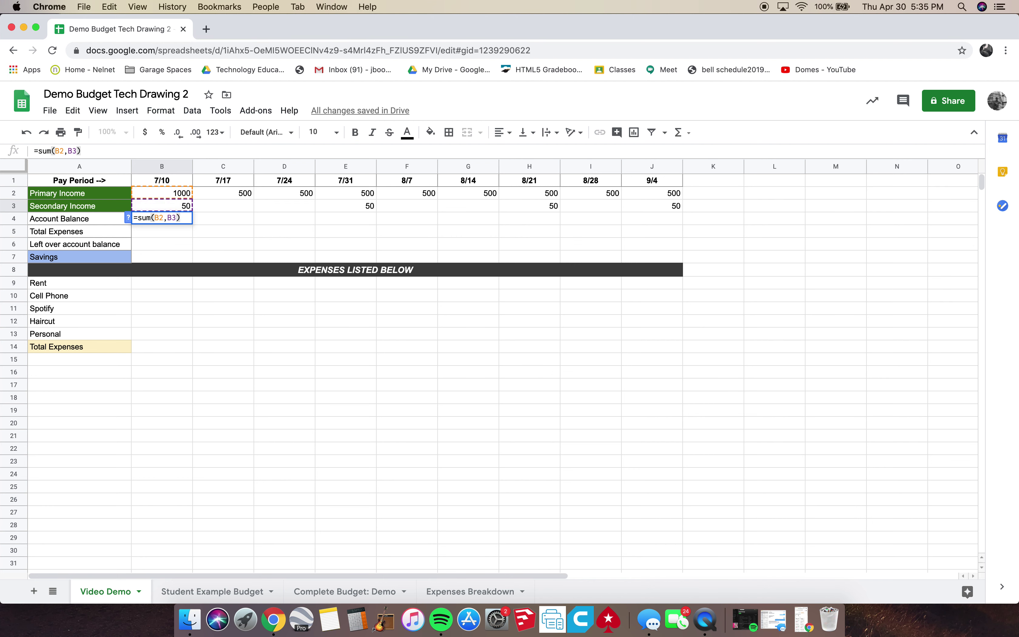
pyautogui.press('Return')
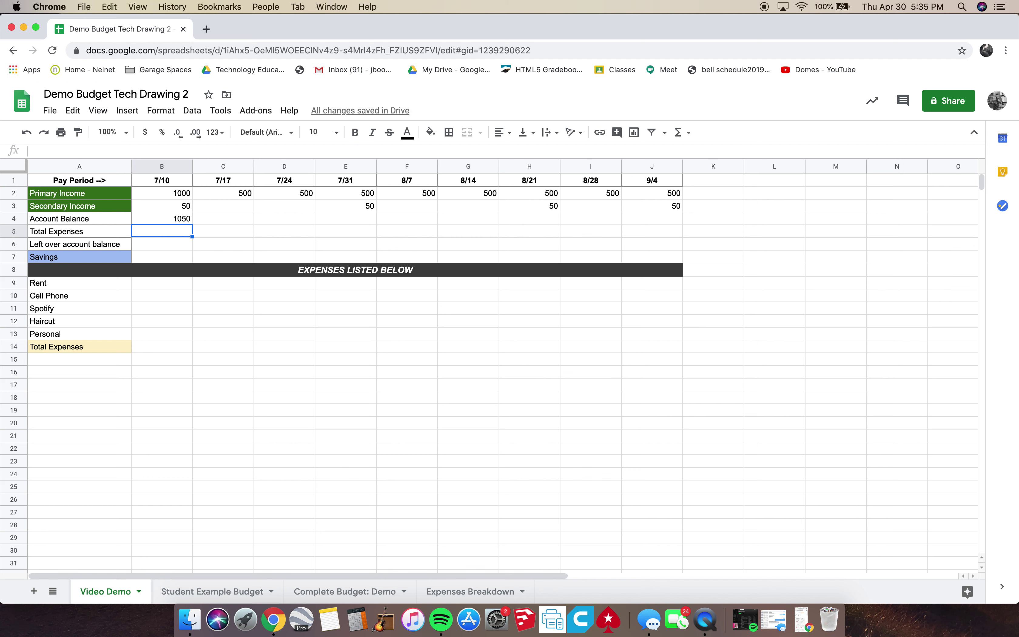
# Replace the 7/10 Account Balance content with the range formula =sum(B2:B3).
pyautogui.click(179, 219)
pyautogui.press('Delete')
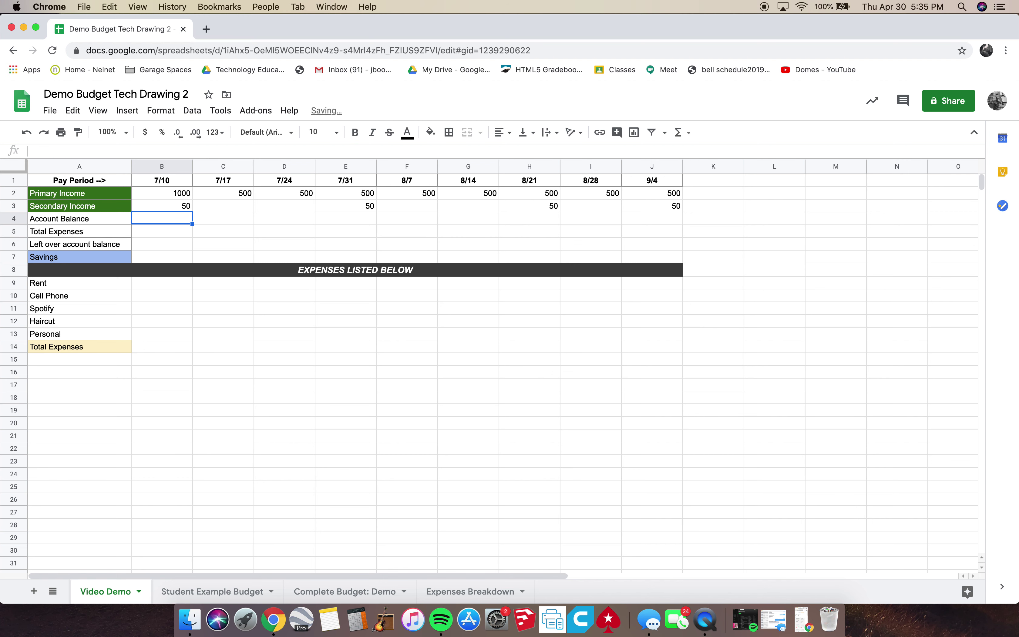
pyautogui.write('=sum(')
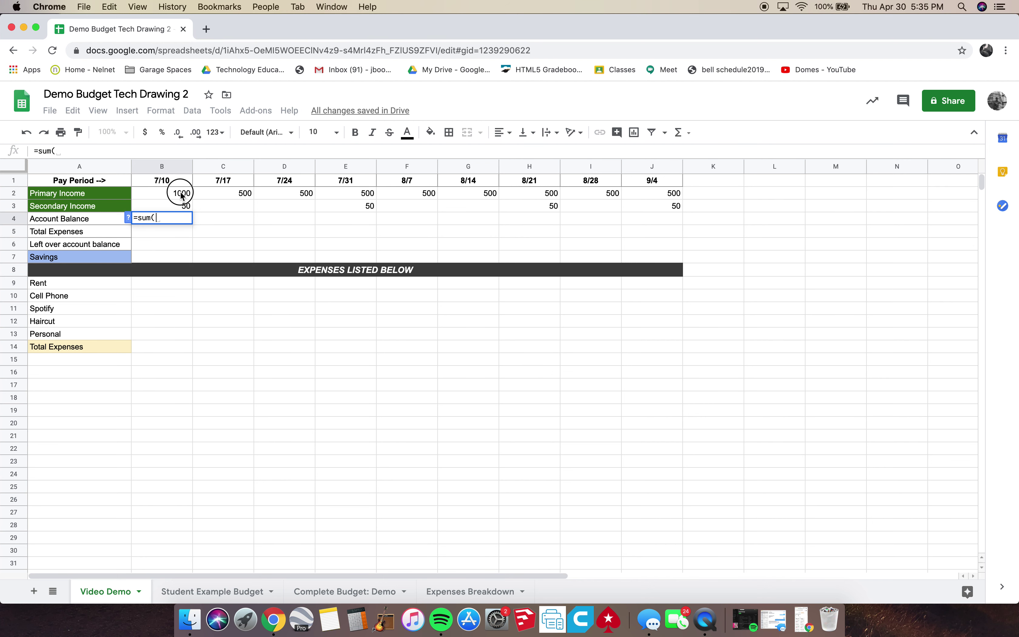
pyautogui.moveTo(181, 195); pyautogui.dragTo(183, 208)
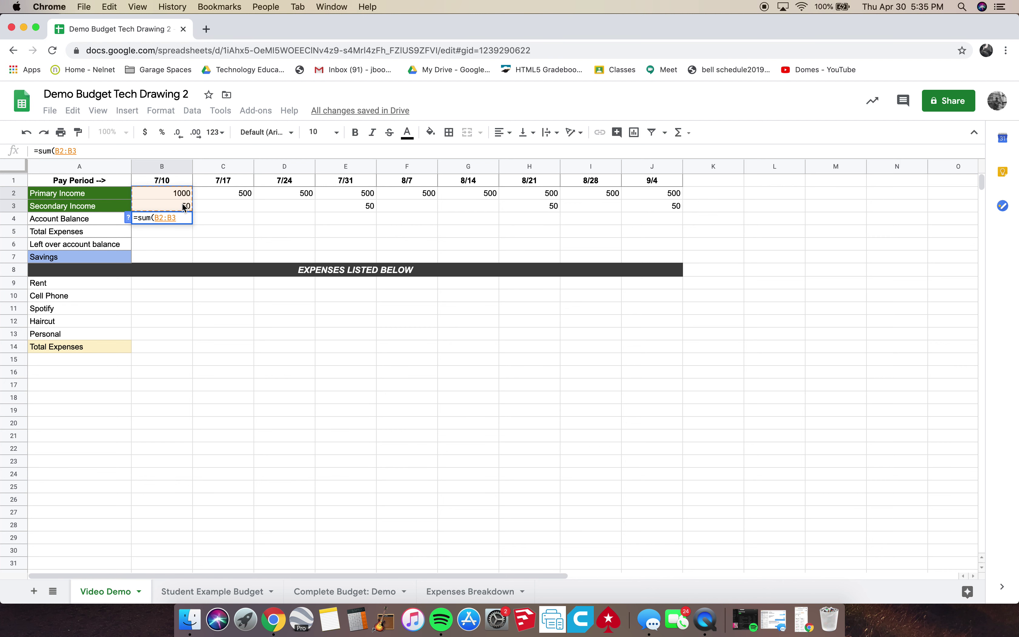
pyautogui.write(')')
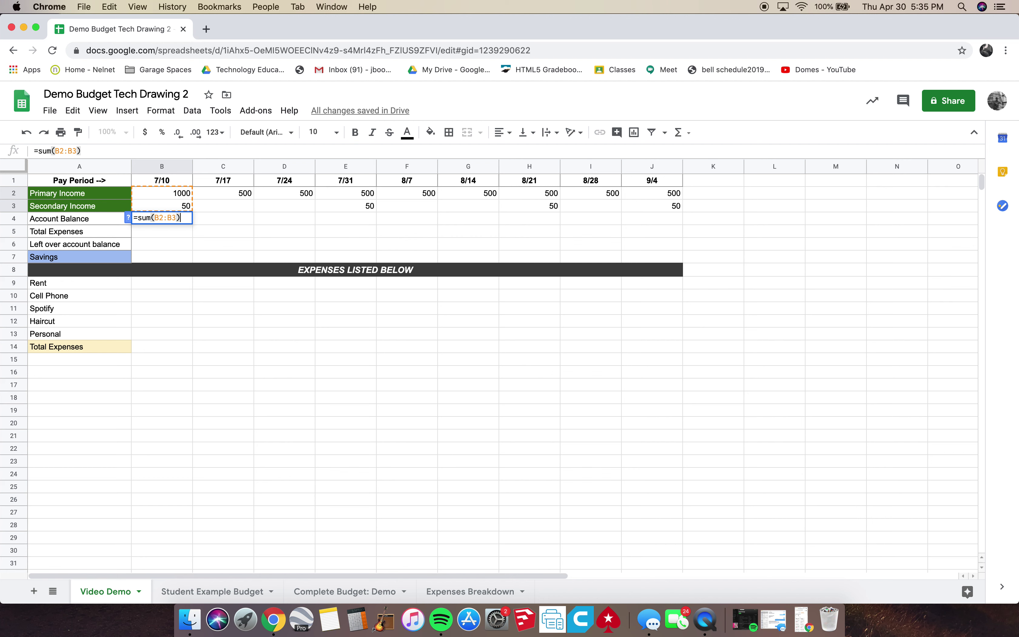
pyautogui.press('Return')
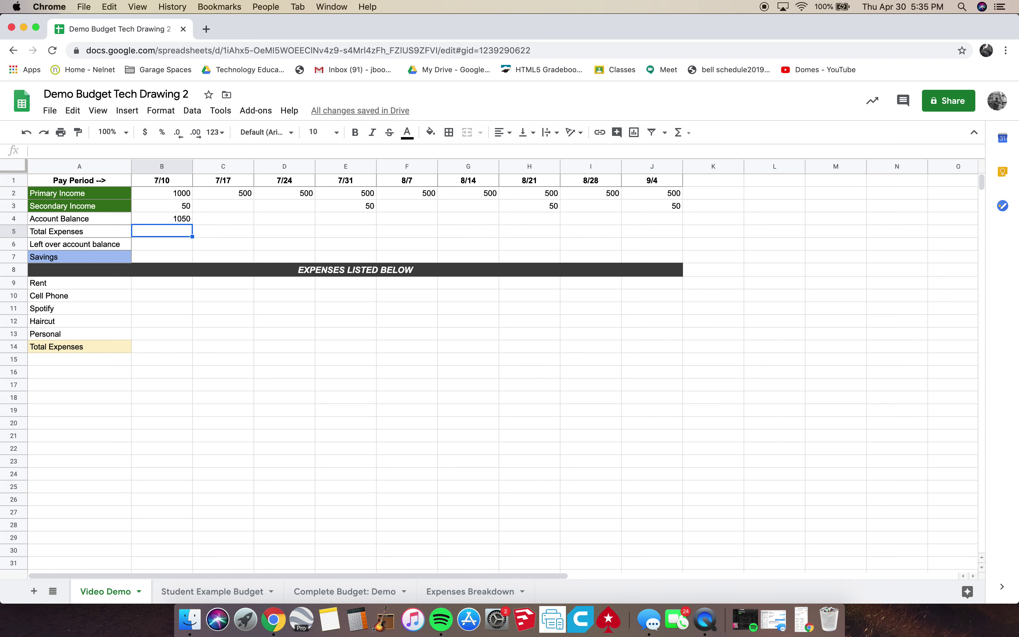
pyautogui.click(169, 244)
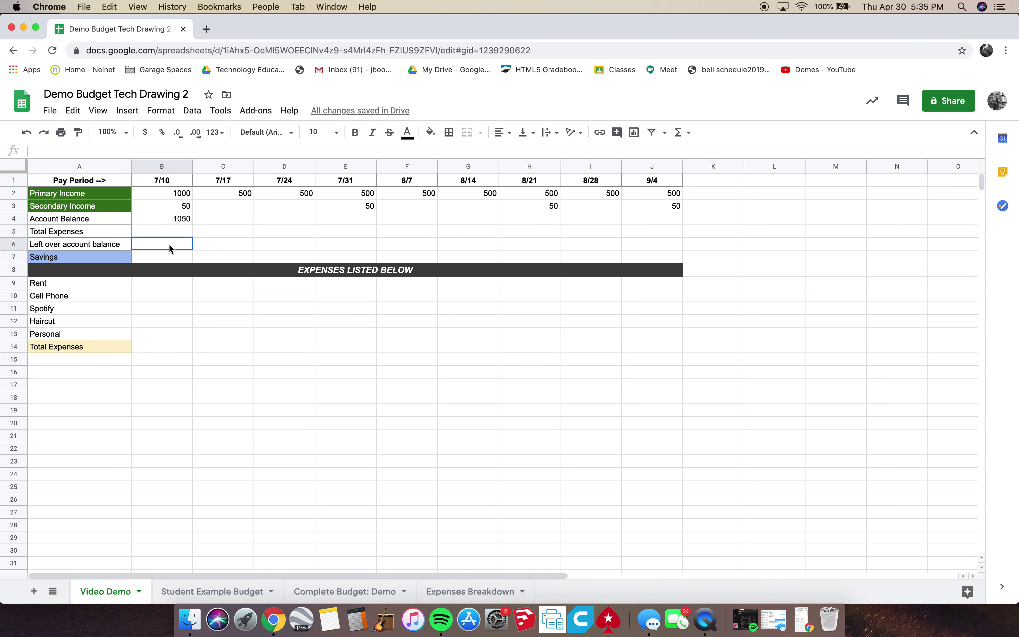
pyautogui.click(173, 282)
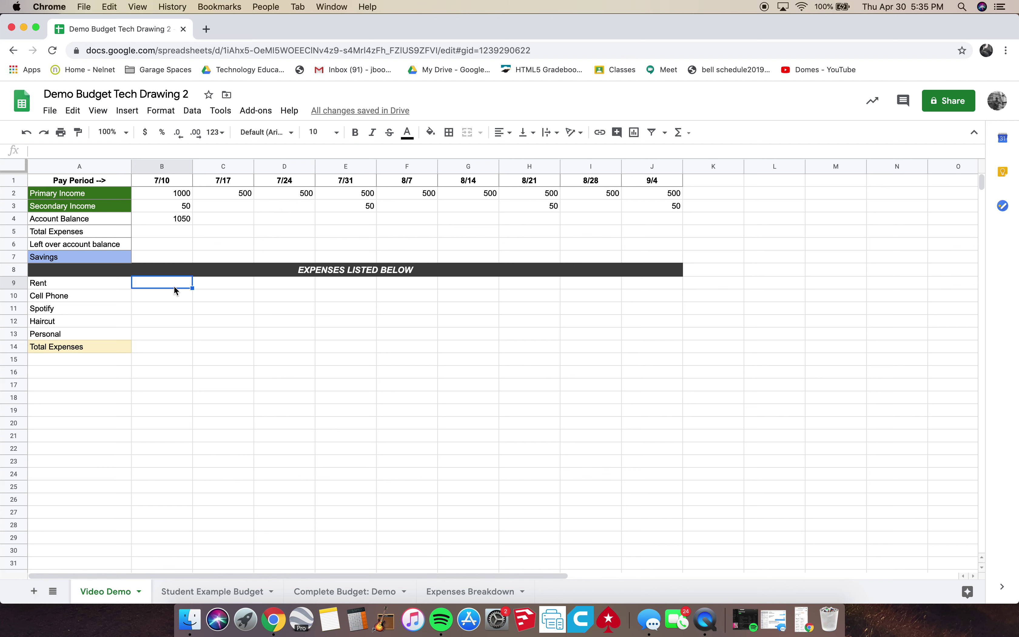
pyautogui.click(68, 287)
pyautogui.moveTo(69, 290); pyautogui.dragTo(71, 316)
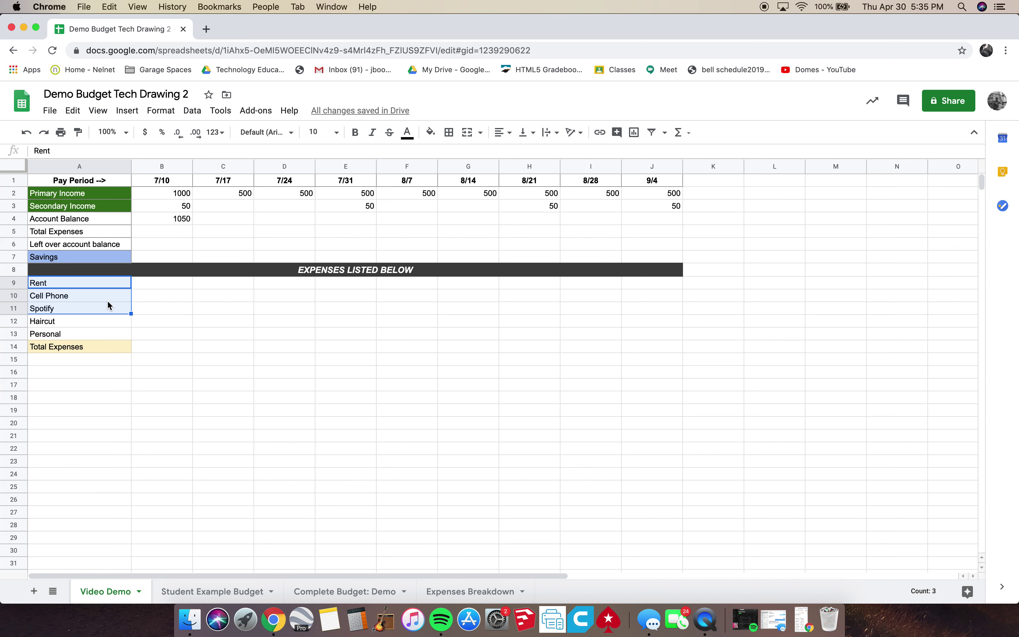
# Enter 300 as the Rent expense for the 7/10 pay period.
pyautogui.click(152, 282)
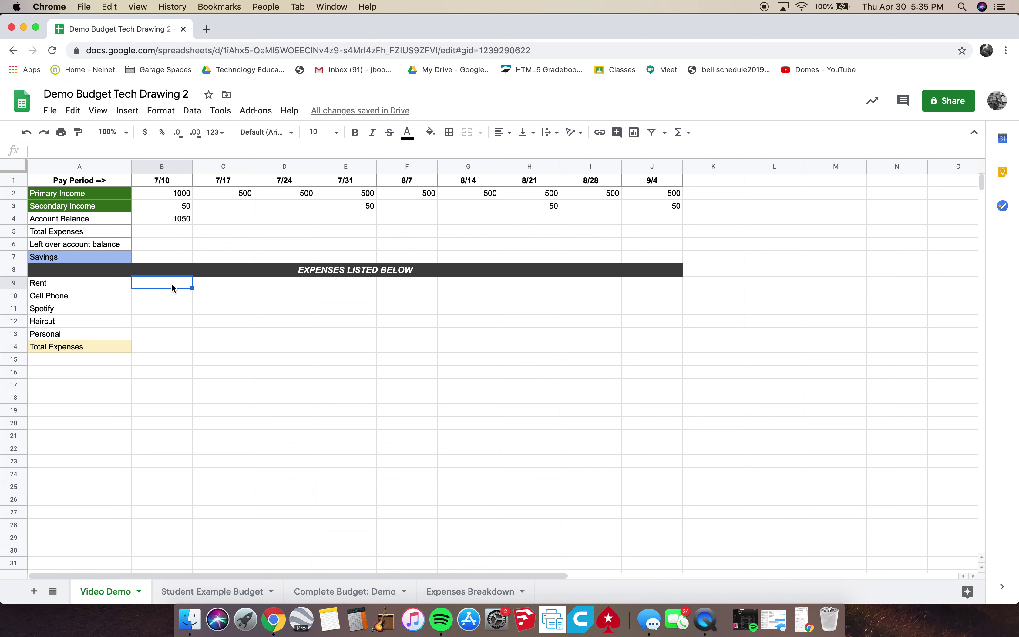
pyautogui.write('300')
pyautogui.click(178, 335)
pyautogui.click(180, 297)
pyautogui.click(183, 283)
# Enter the 7/10 expenses for Cell Phone as 30, Spotify as 10 and Haircut as 50.
pyautogui.click(163, 295)
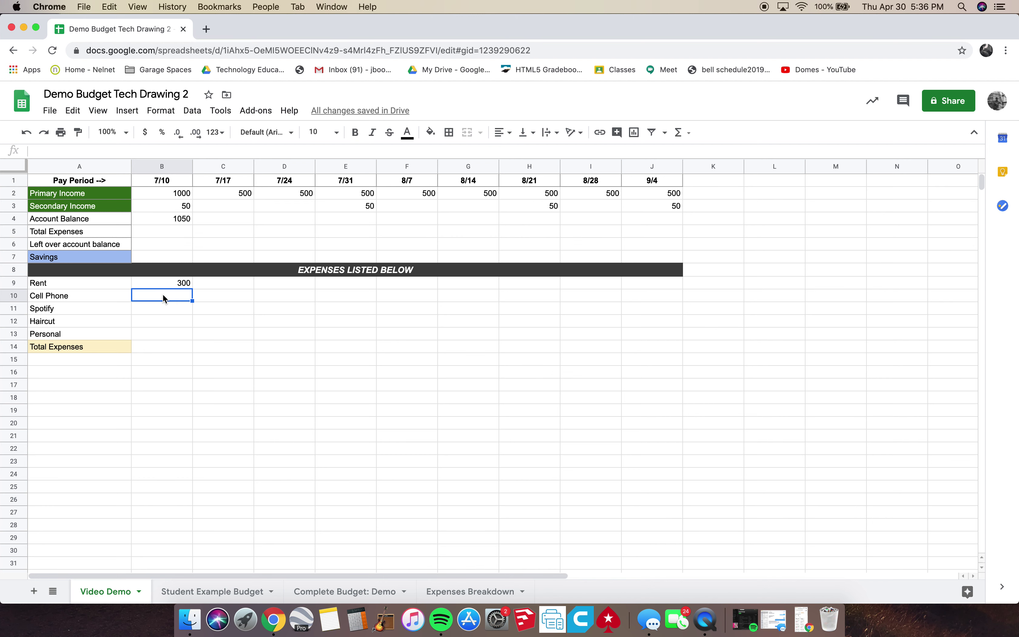
pyautogui.write('30')
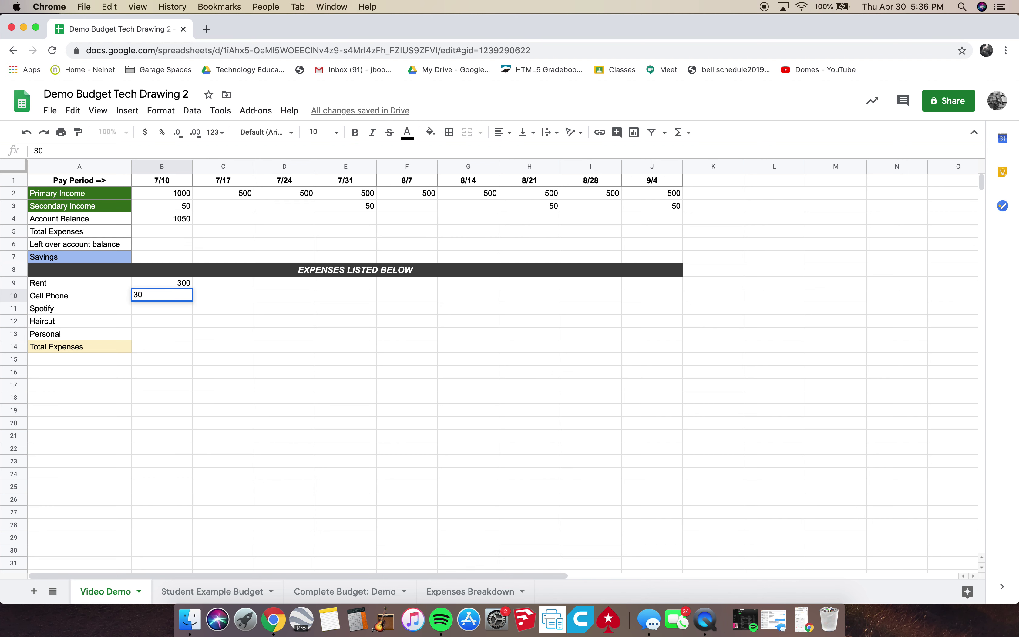
pyautogui.press('Return')
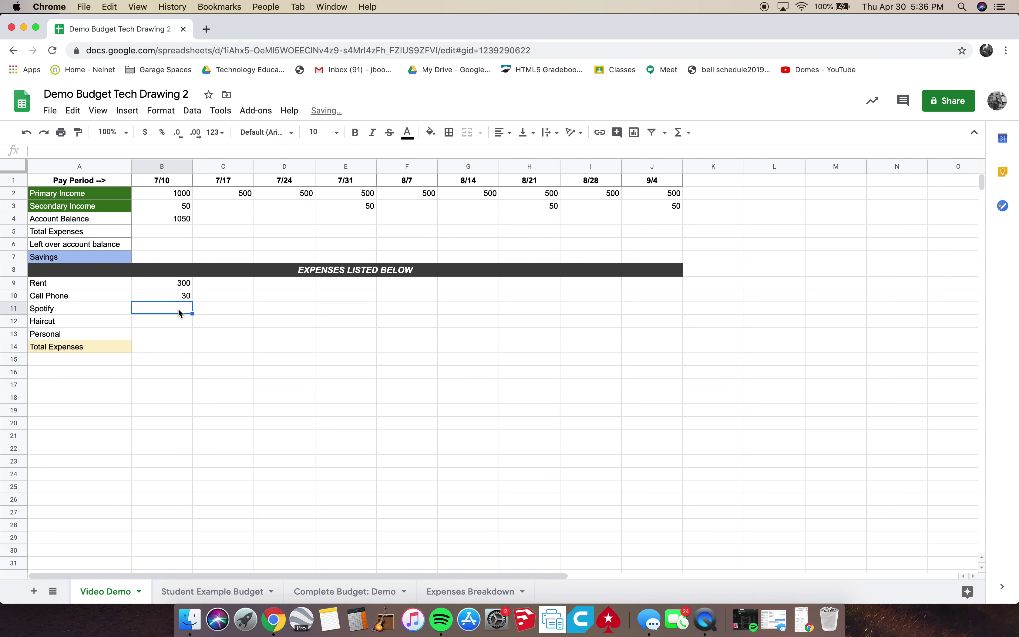
pyautogui.write('10')
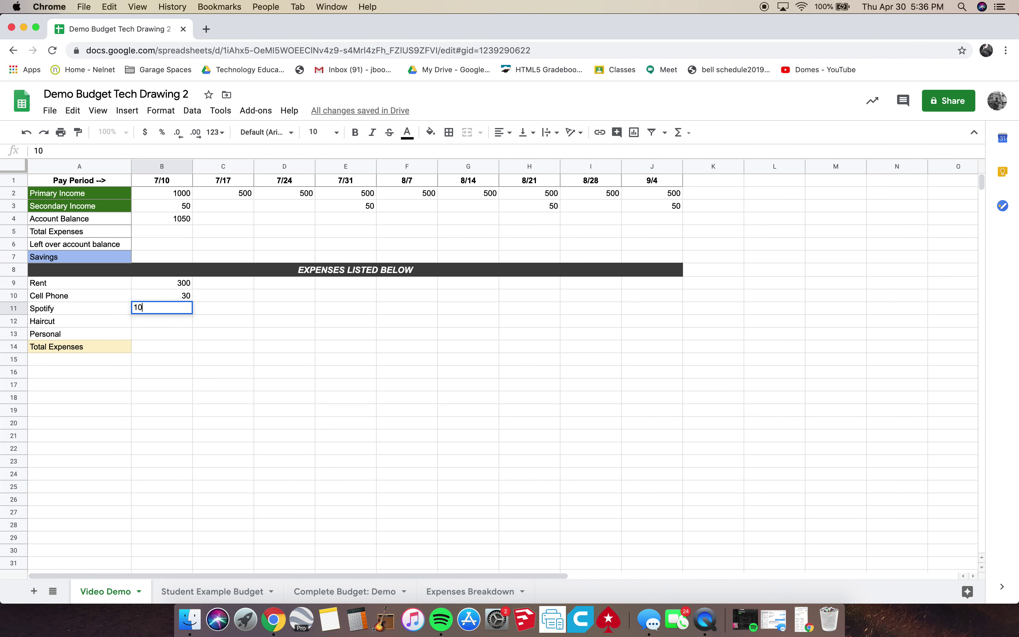
pyautogui.click(170, 323)
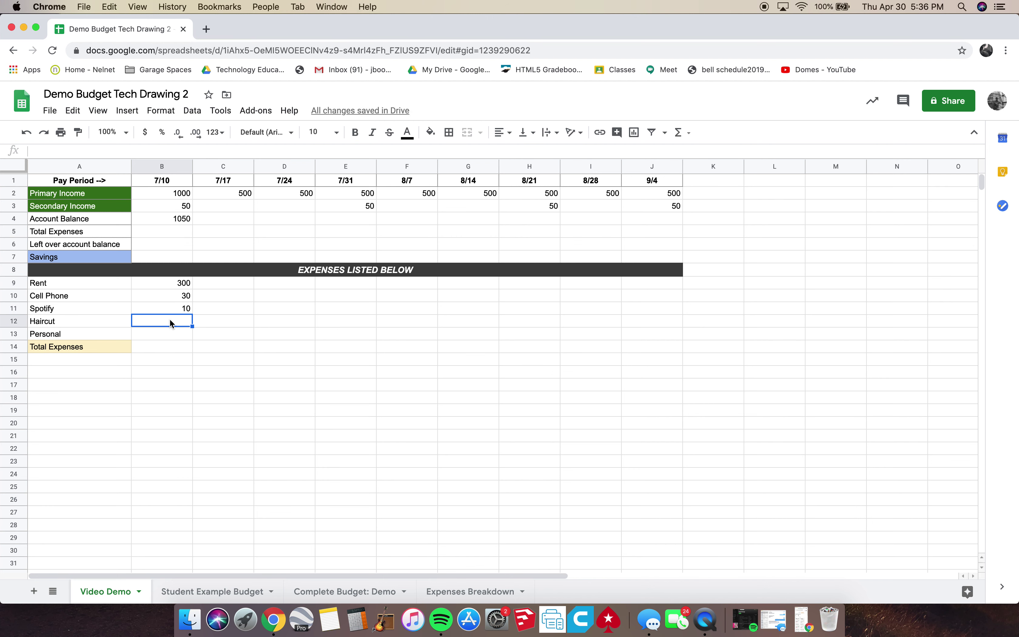
pyautogui.write('50')
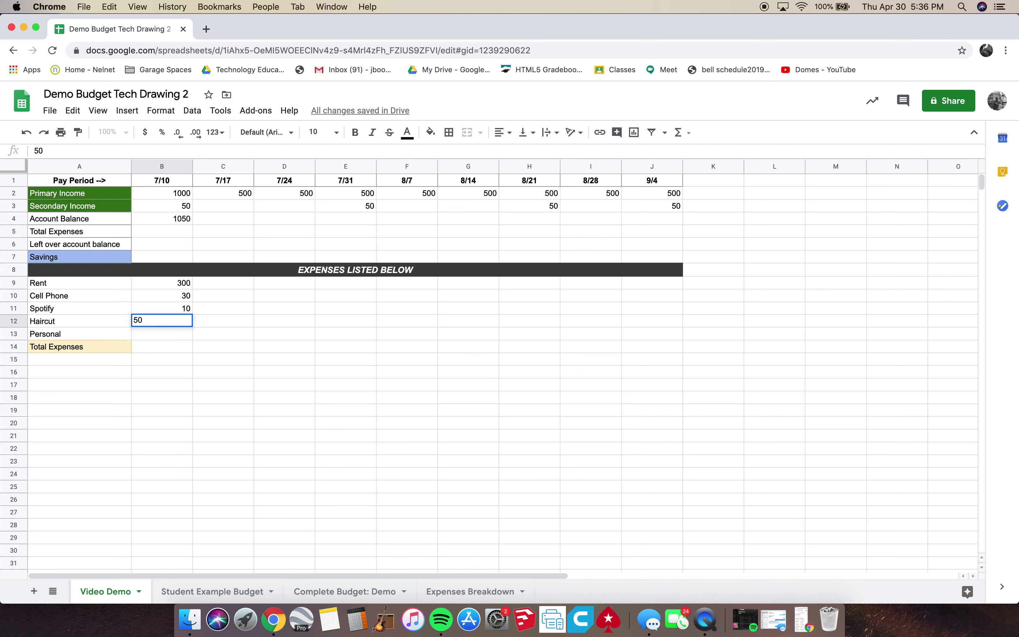
pyautogui.click(185, 337)
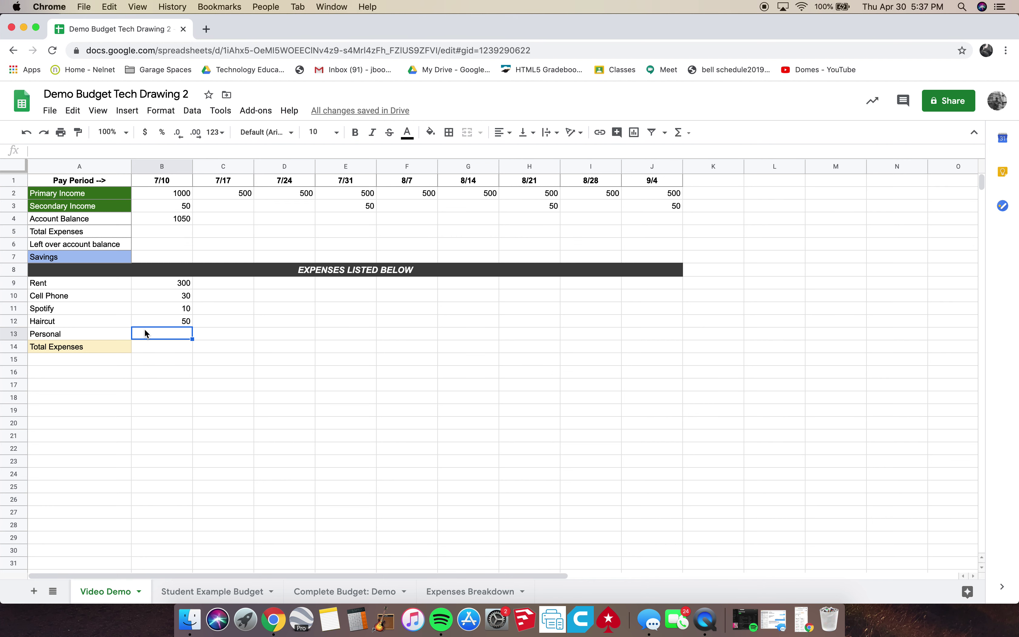
# Enter 60 as the Personal expense for the 7/10 pay period.
pyautogui.write('60')
pyautogui.click(177, 371)
pyautogui.click(187, 335)
pyautogui.click(171, 348)
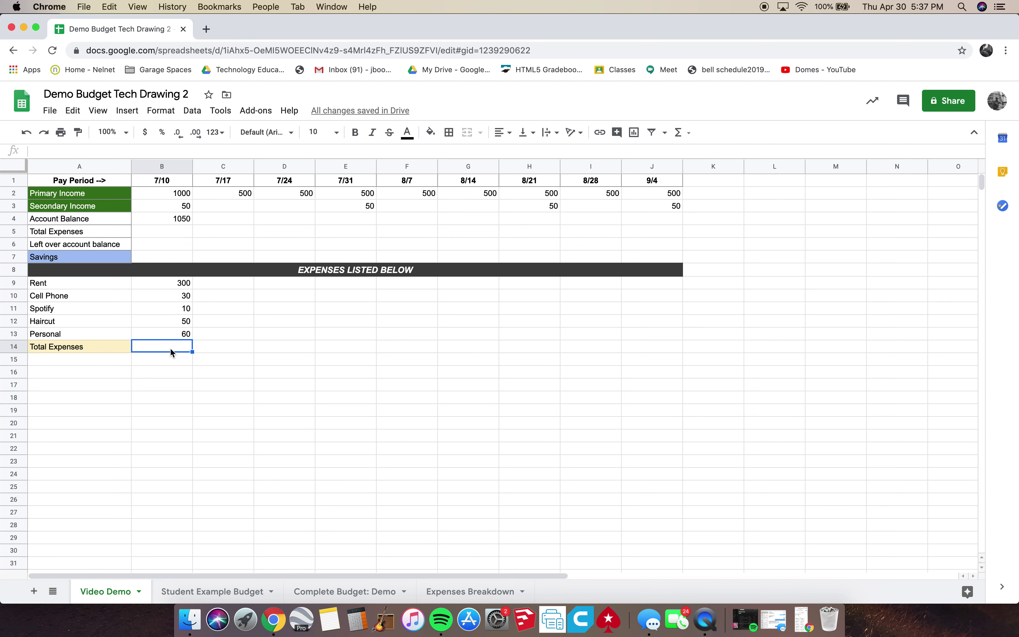
# Set the Personal expense for the 7/10 pay period to 70.
pyautogui.click(185, 335)
pyautogui.write('70')
pyautogui.click(199, 396)
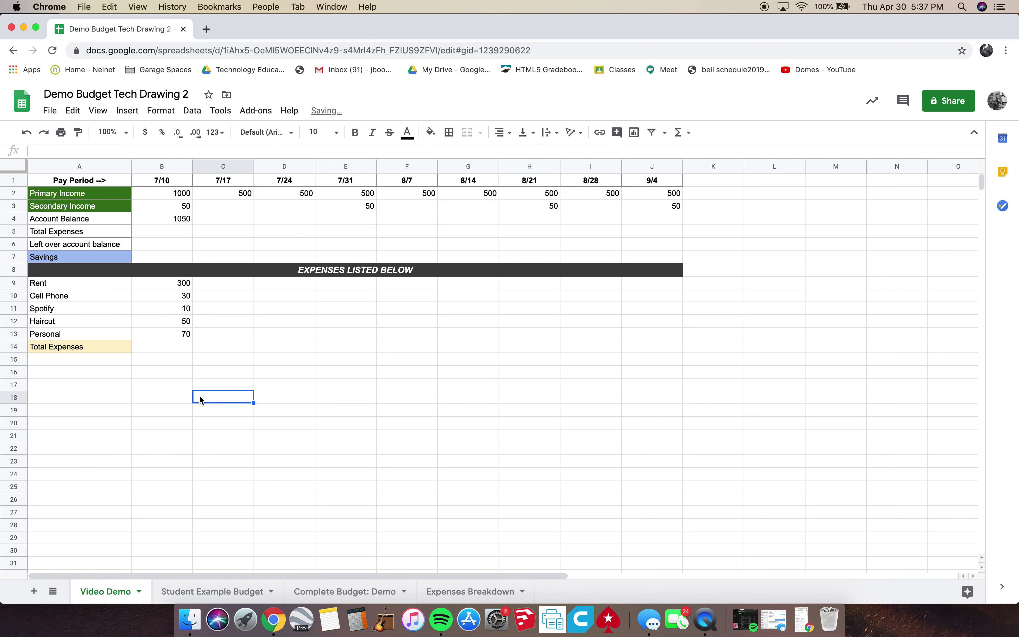
pyautogui.click(185, 336)
pyautogui.click(183, 349)
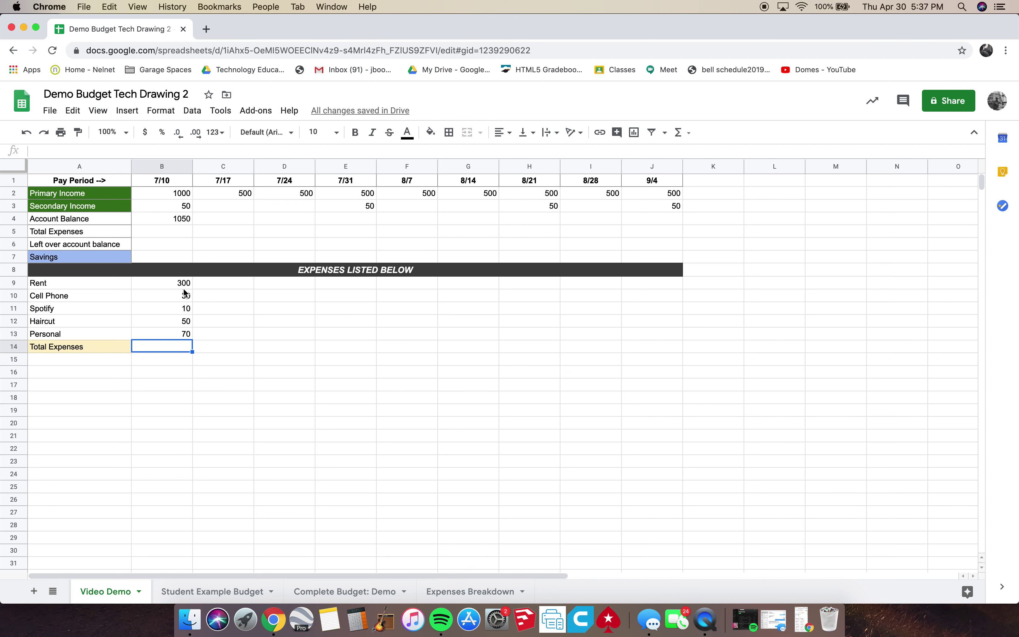
pyautogui.moveTo(183, 283); pyautogui.dragTo(187, 341)
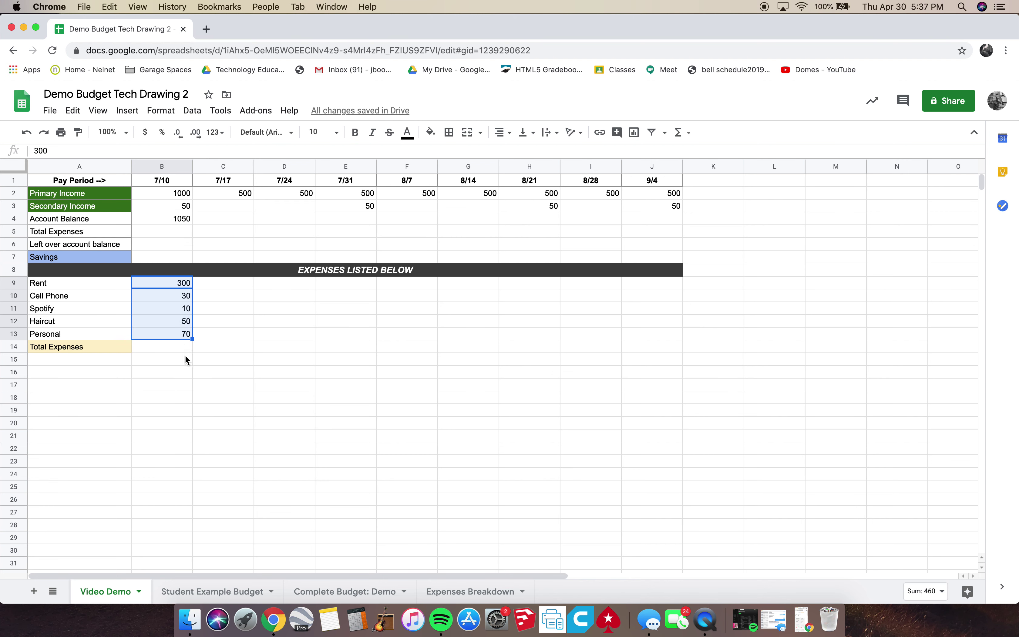
pyautogui.click(180, 348)
pyautogui.click(128, 349)
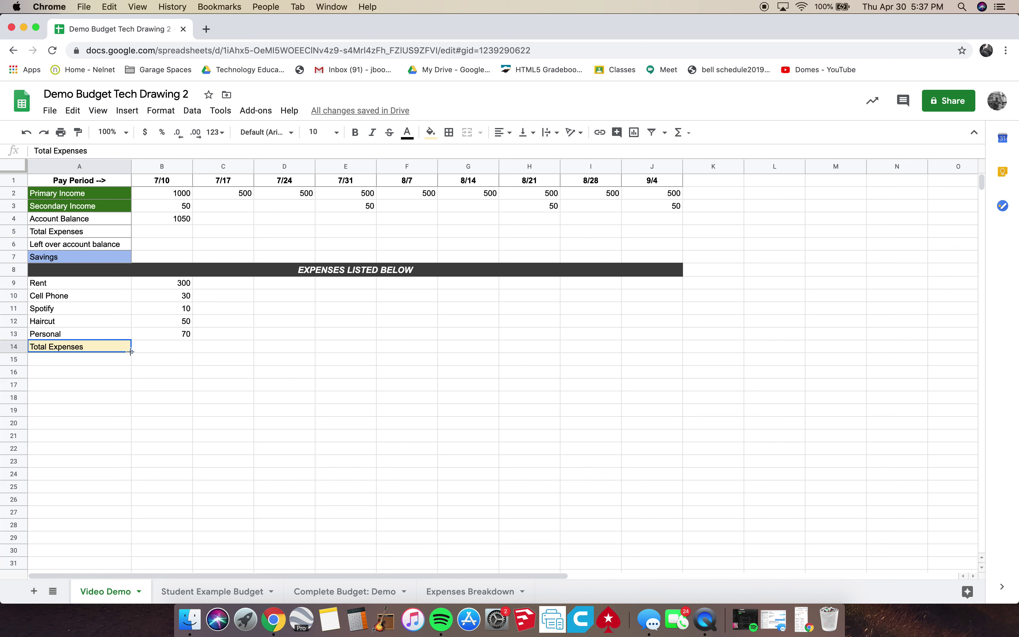
pyautogui.moveTo(130, 352); pyautogui.dragTo(643, 354)
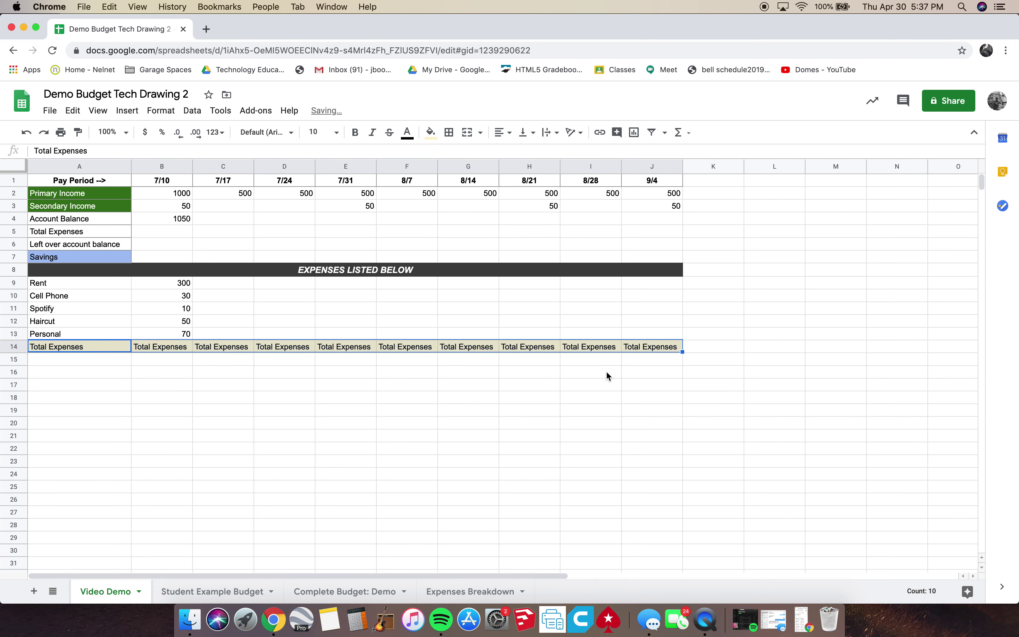
pyautogui.press('super+z')
pyautogui.click(236, 360)
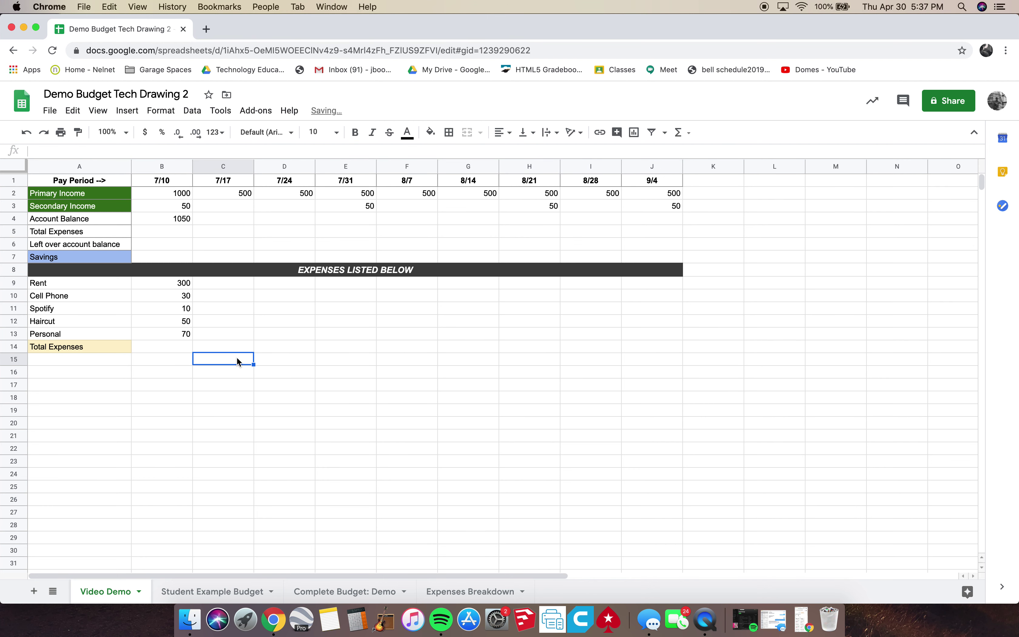
# Shade the Total Expenses row light yellow from its label across to the 9/4 pay period (A14:J14).
pyautogui.moveTo(142, 350); pyautogui.dragTo(674, 352)
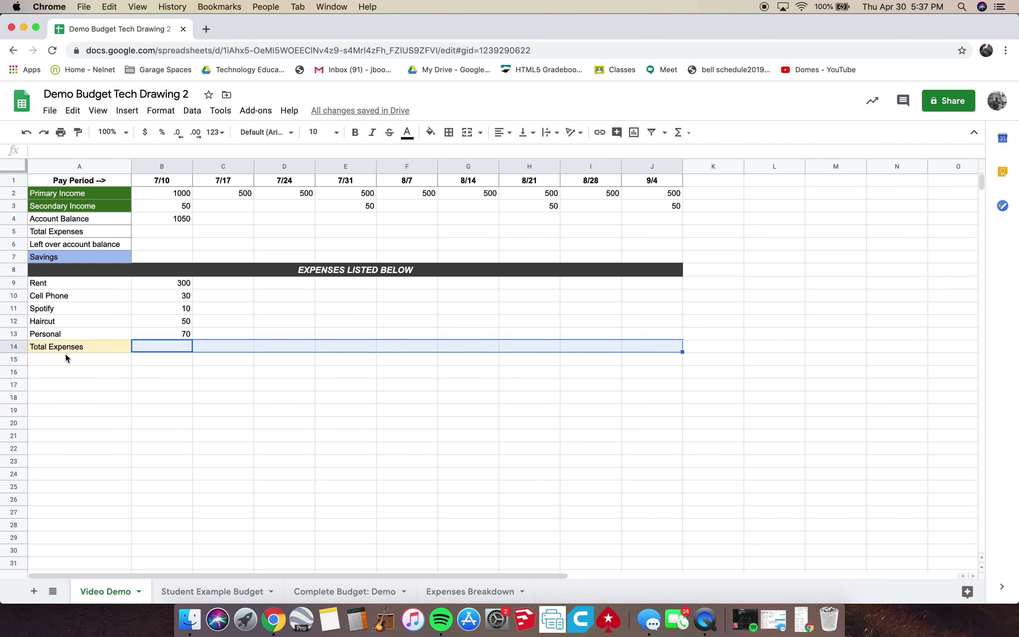
pyautogui.click(120, 351)
pyautogui.moveTo(120, 350); pyautogui.dragTo(646, 350)
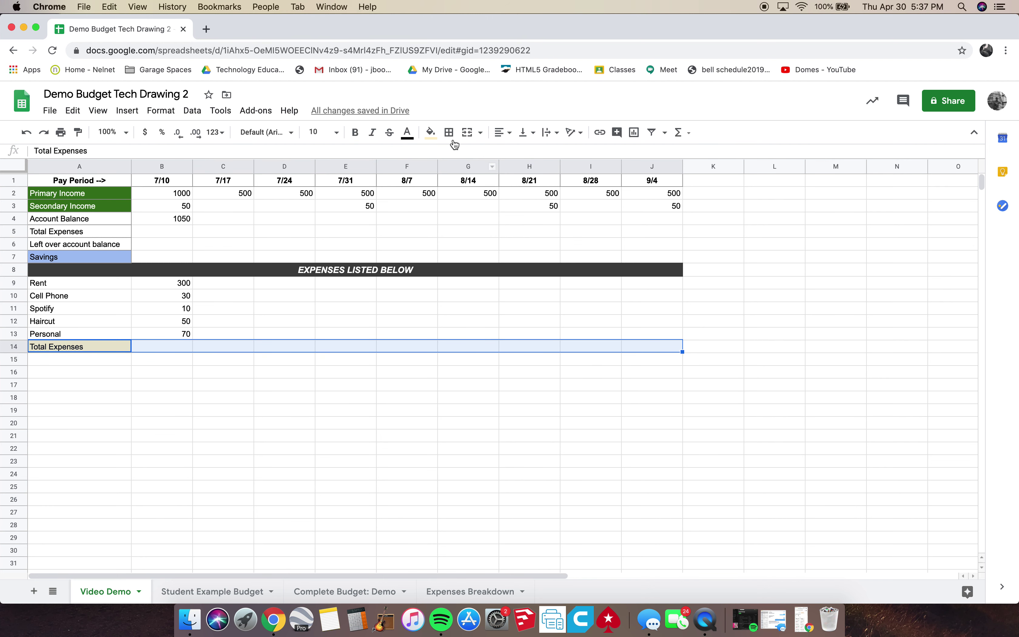
pyautogui.click(438, 137)
pyautogui.click(476, 205)
pyautogui.click(291, 434)
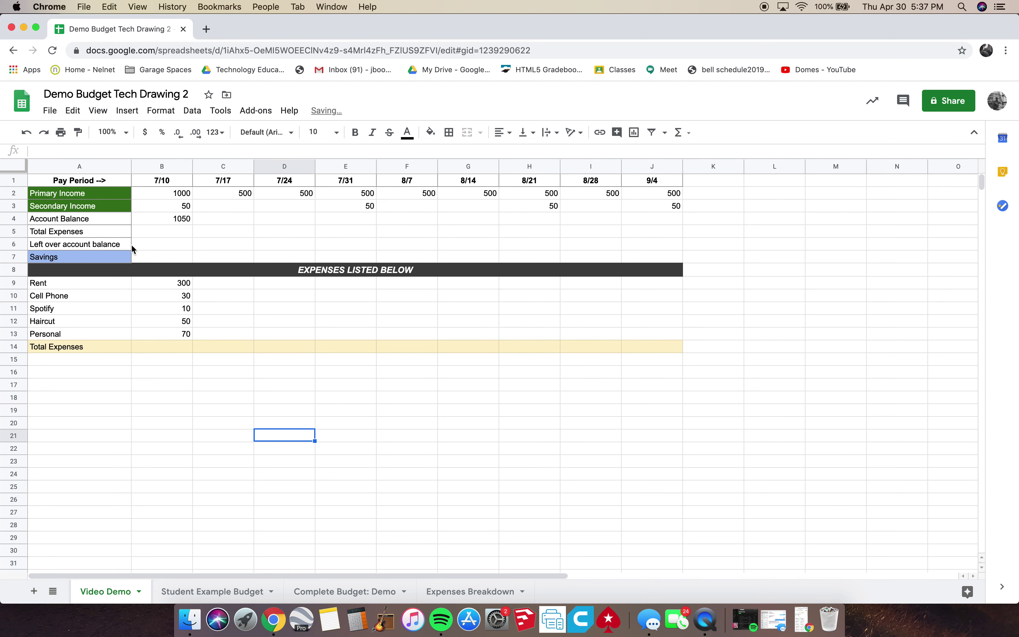
# Shade the Savings row light blue from its label across to the 9/4 pay period (A7:J7).
pyautogui.moveTo(121, 258); pyautogui.dragTo(641, 255)
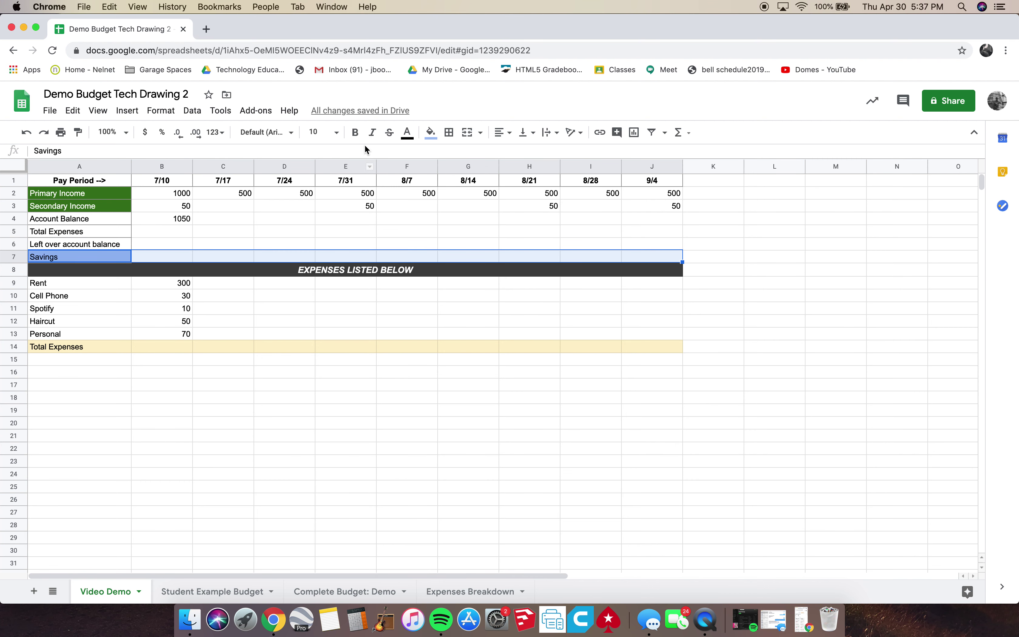
pyautogui.click(426, 139)
pyautogui.click(517, 227)
pyautogui.click(341, 238)
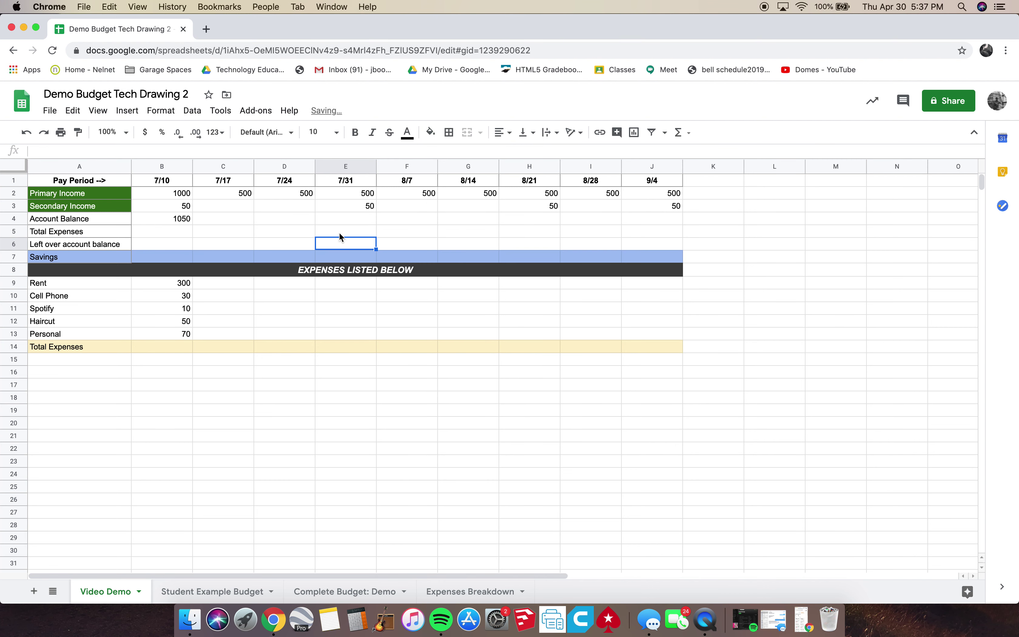
# Shade the Primary Income and Secondary Income rows light green from the labels across to 9/4 (A2:J3).
pyautogui.moveTo(127, 189); pyautogui.dragTo(676, 201)
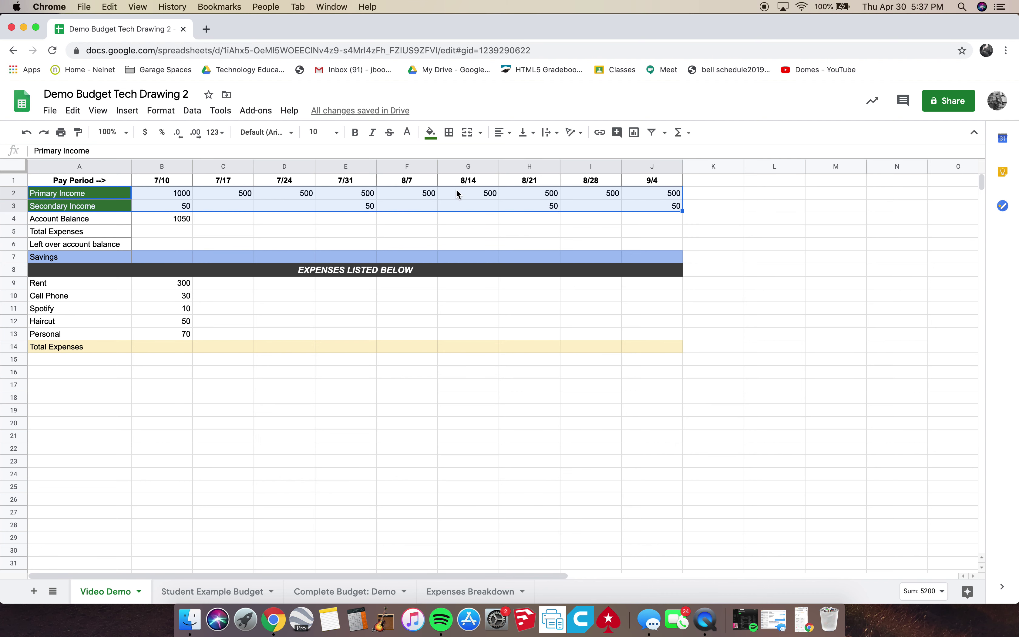
pyautogui.click(429, 146)
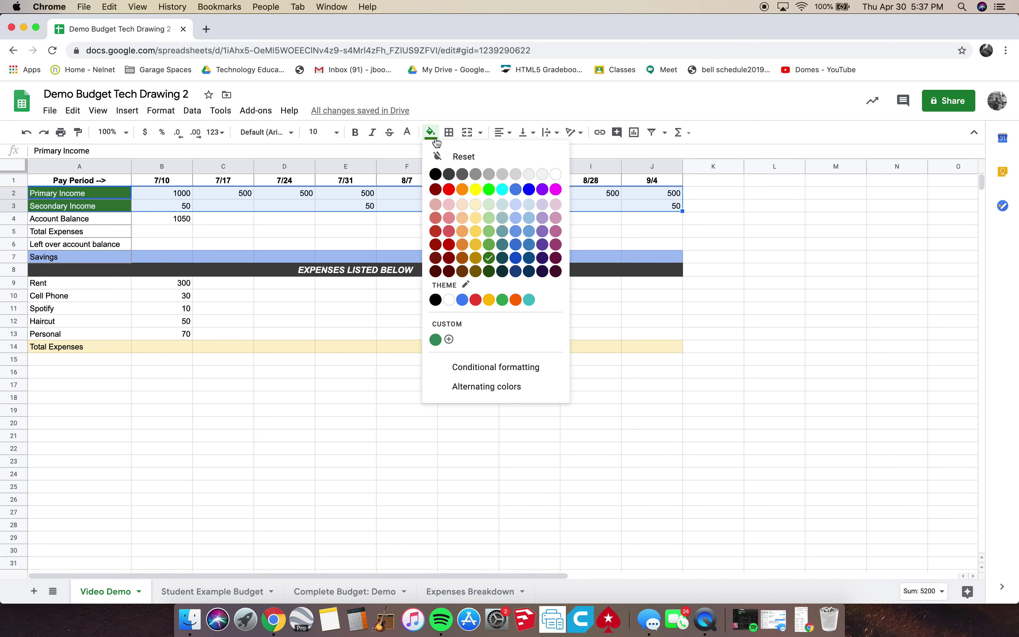
pyautogui.click(490, 220)
pyautogui.click(329, 245)
pyautogui.click(296, 331)
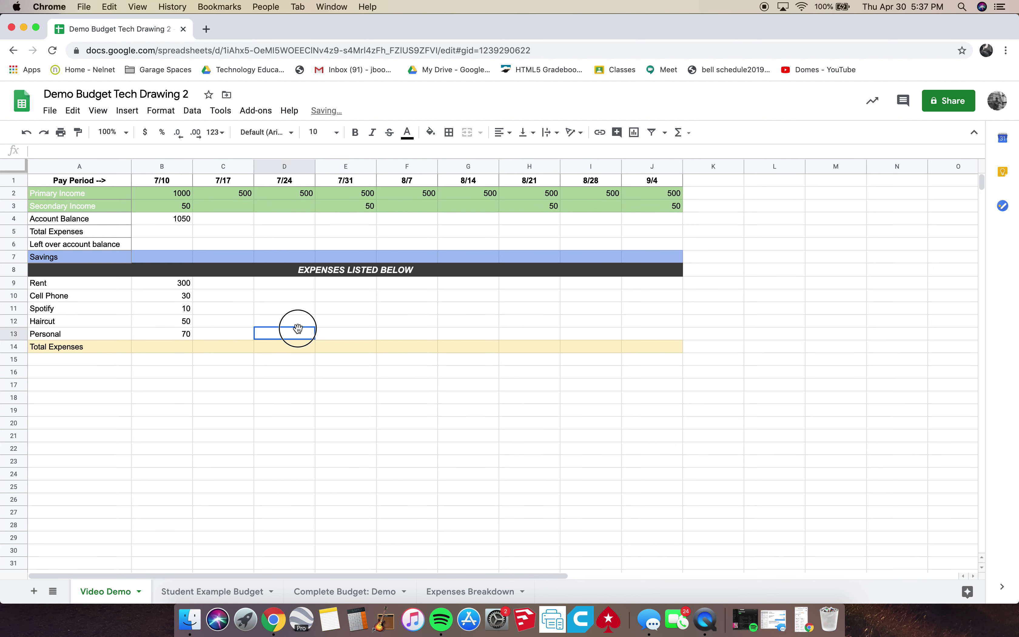
# Total the 7/10 expenses in B14 of the bottom Total Expenses row with the formula =sum(B9:B13).
pyautogui.click(162, 349)
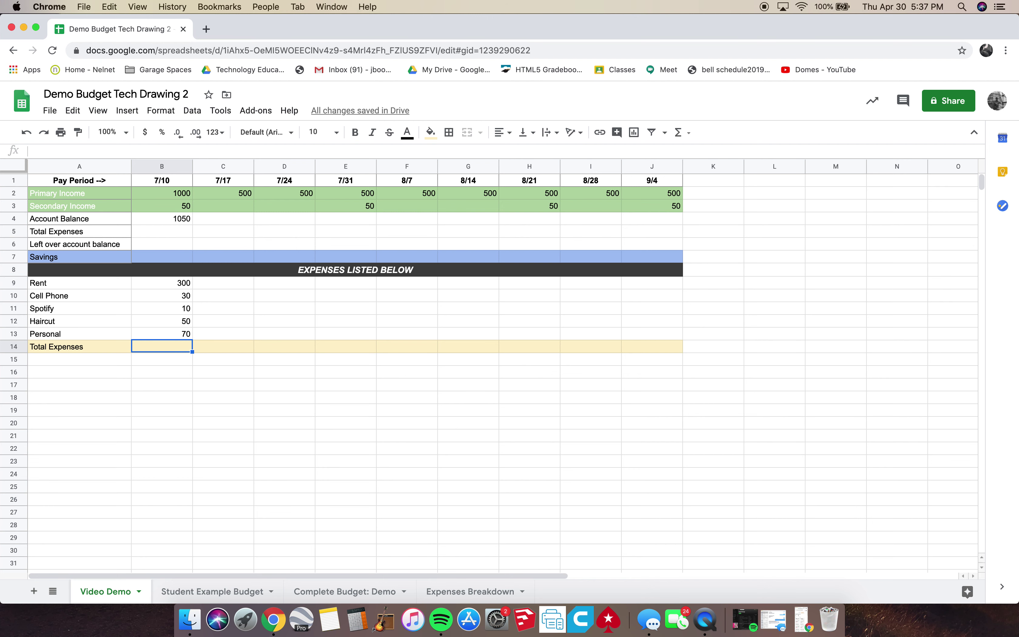
pyautogui.write('=sum')
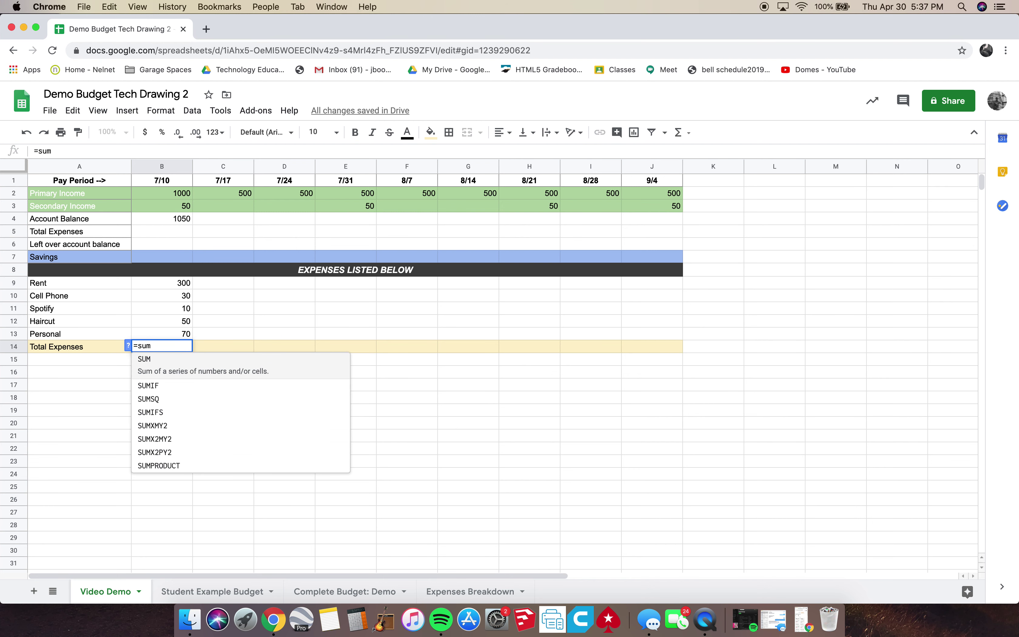
pyautogui.write('(')
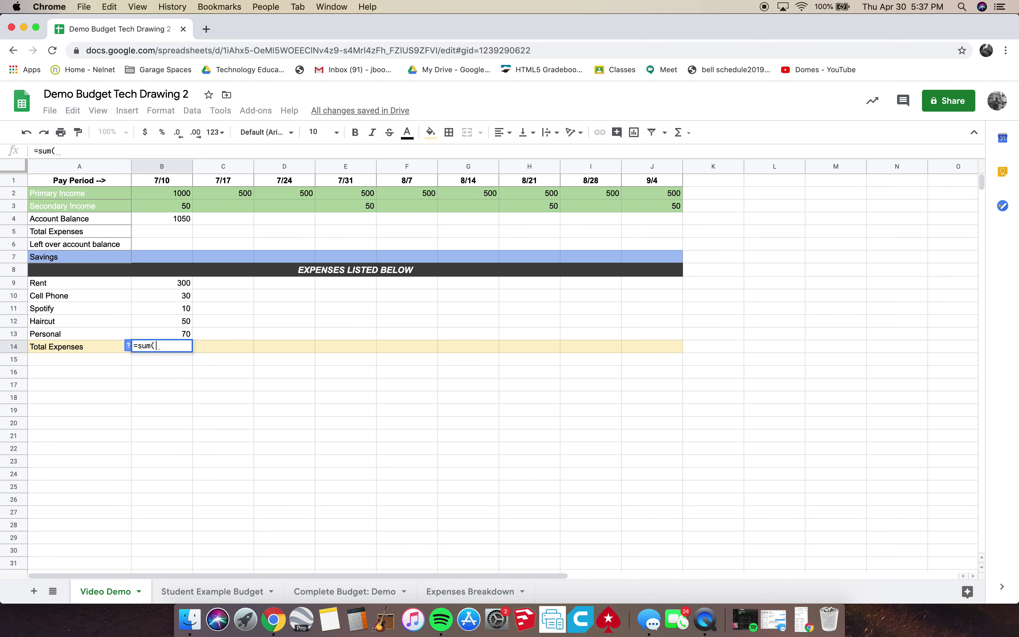
pyautogui.click(177, 285)
pyautogui.moveTo(177, 285); pyautogui.dragTo(189, 335)
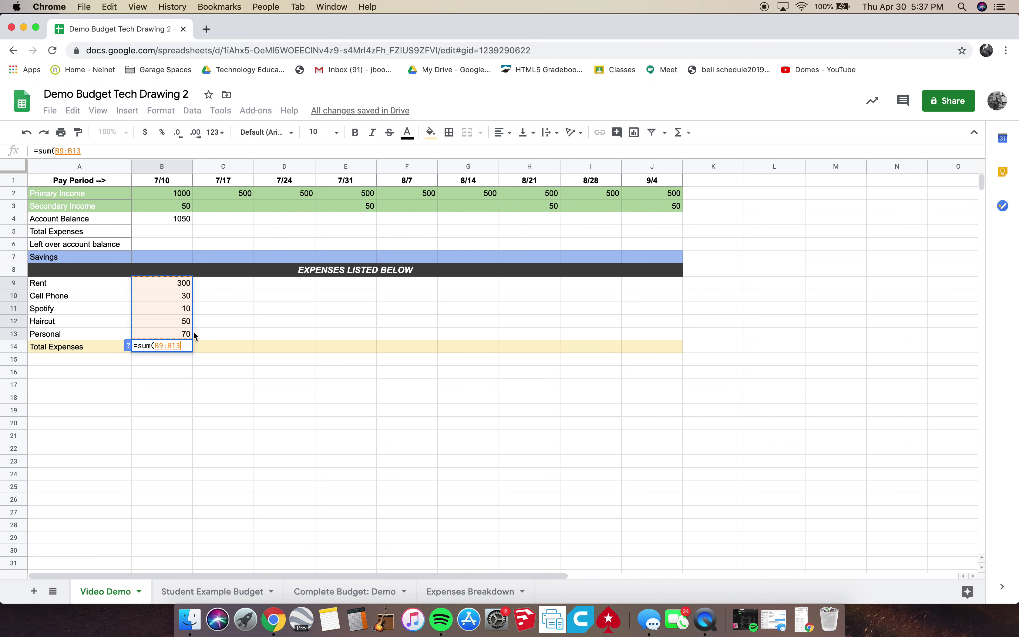
pyautogui.write(')')
pyautogui.press('Return')
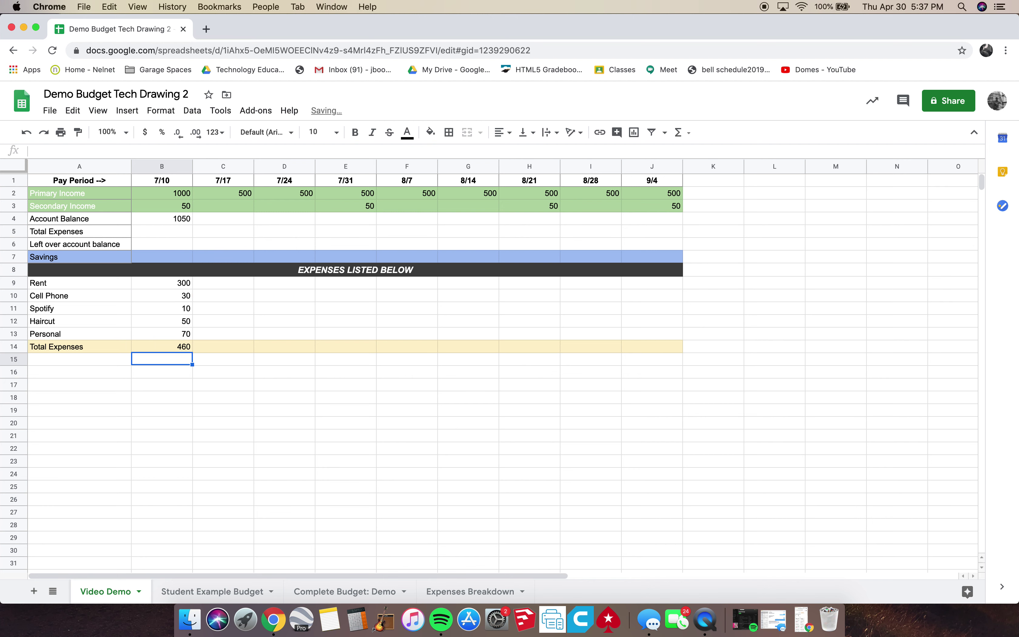
pyautogui.press('Up')
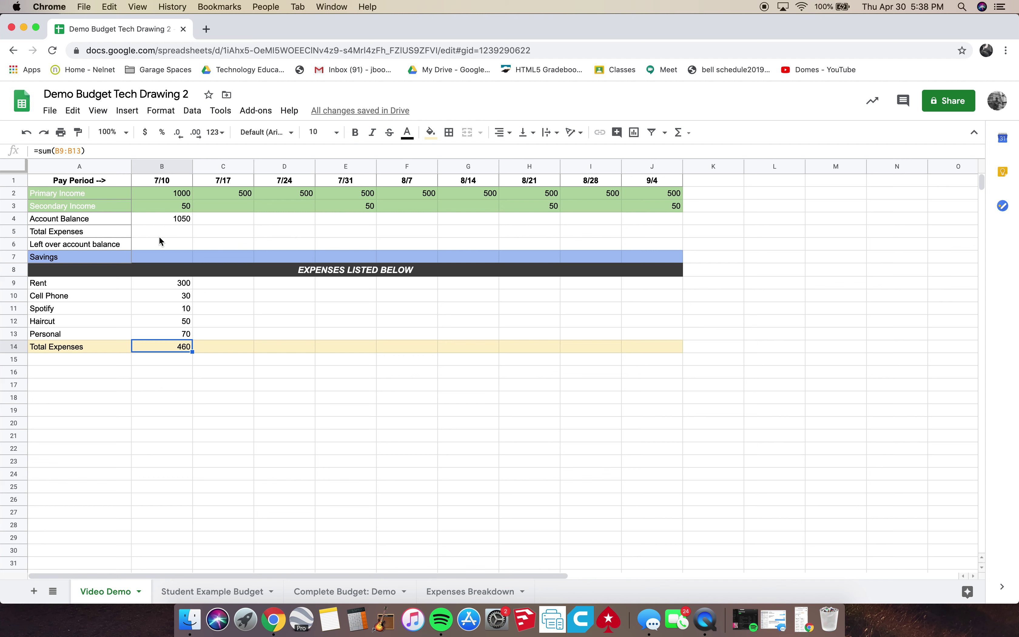
# Link the upper Total Expenses cell B5 for 7/10 to the expense total with the formula =(B14).
pyautogui.click(168, 233)
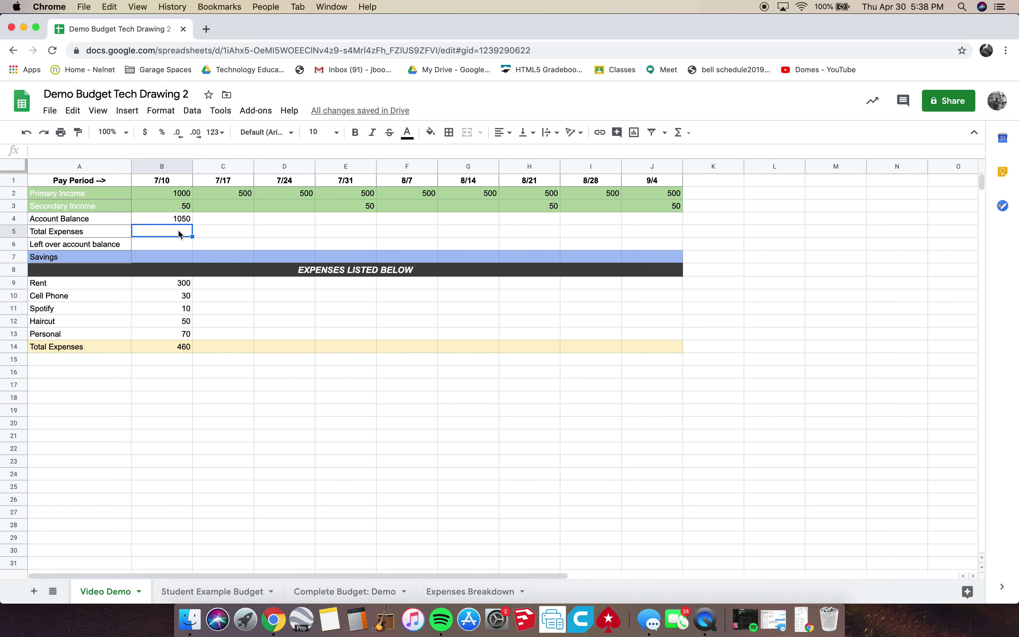
pyautogui.write('=')
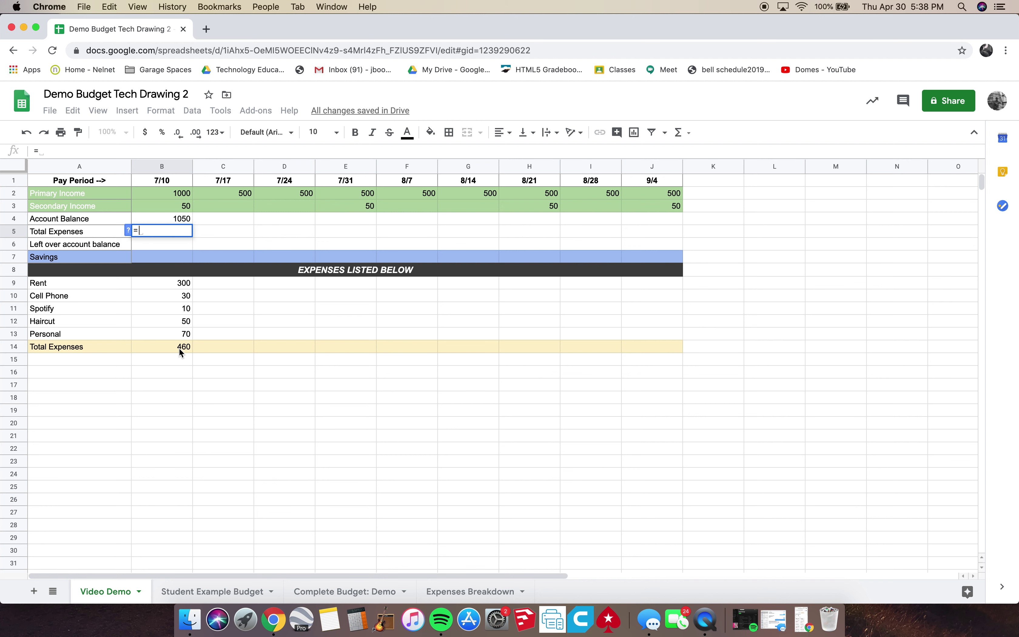
pyautogui.write('(')
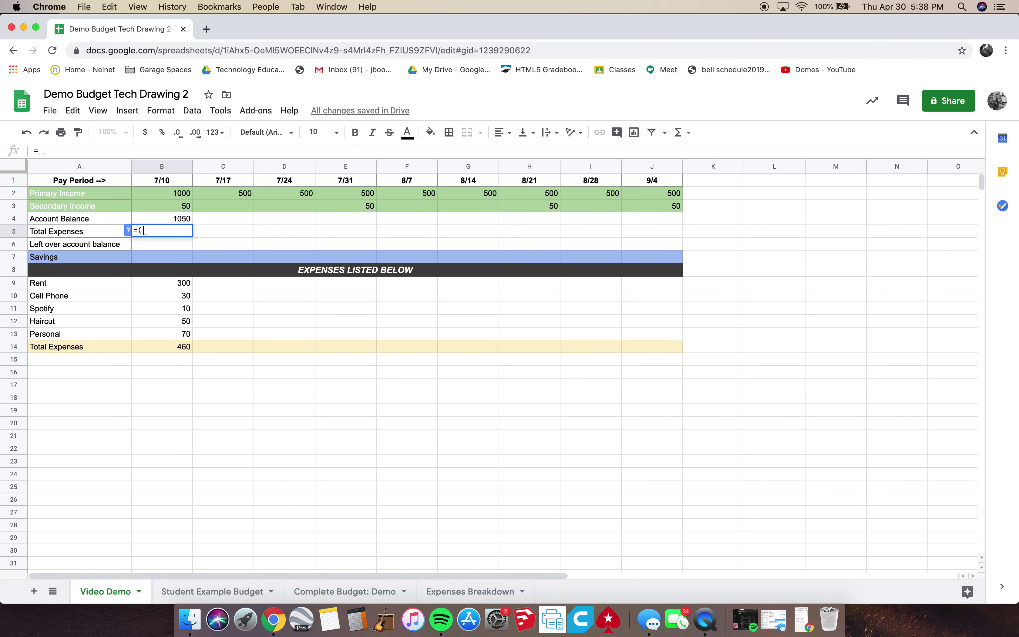
pyautogui.click(180, 349)
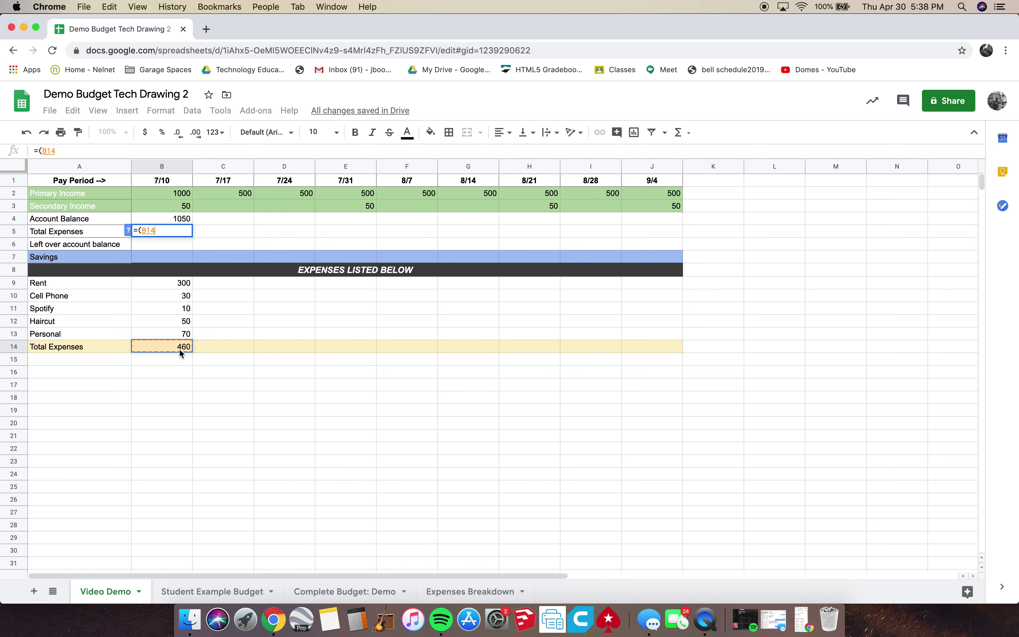
pyautogui.write(')')
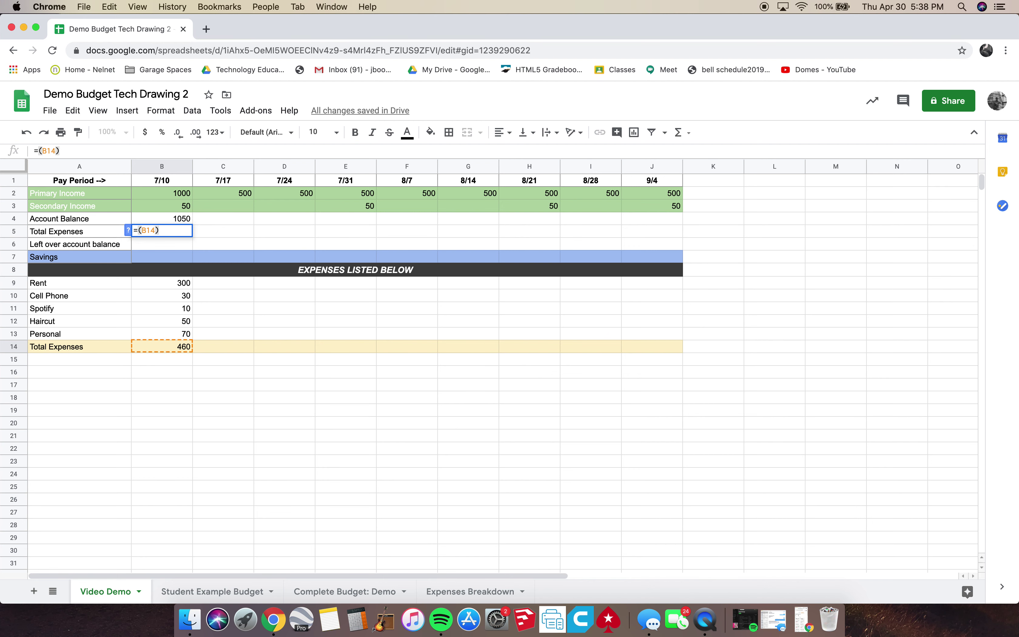
pyautogui.press('Return')
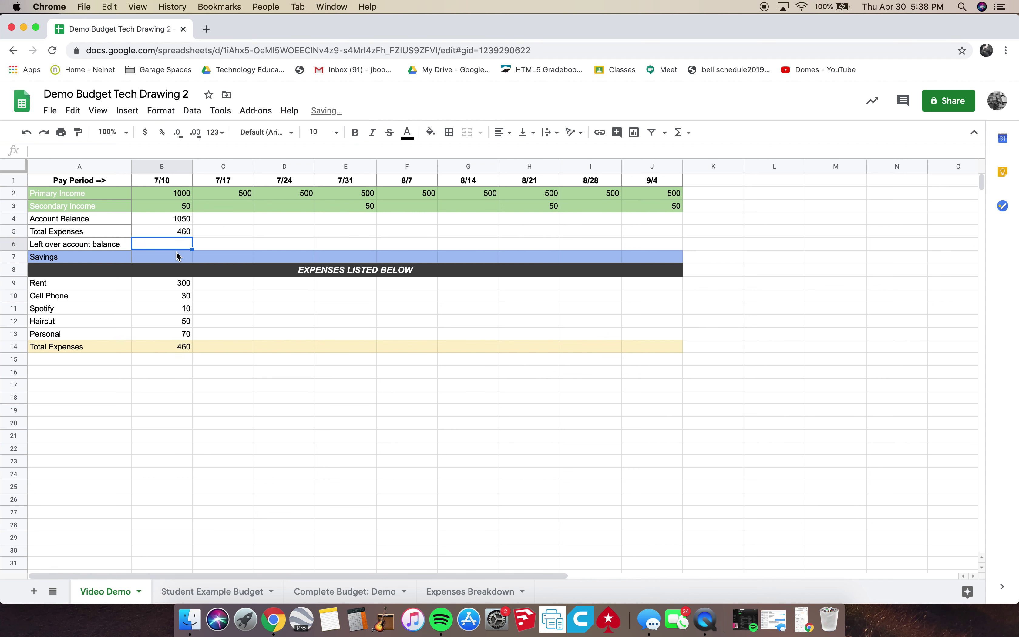
pyautogui.click(185, 235)
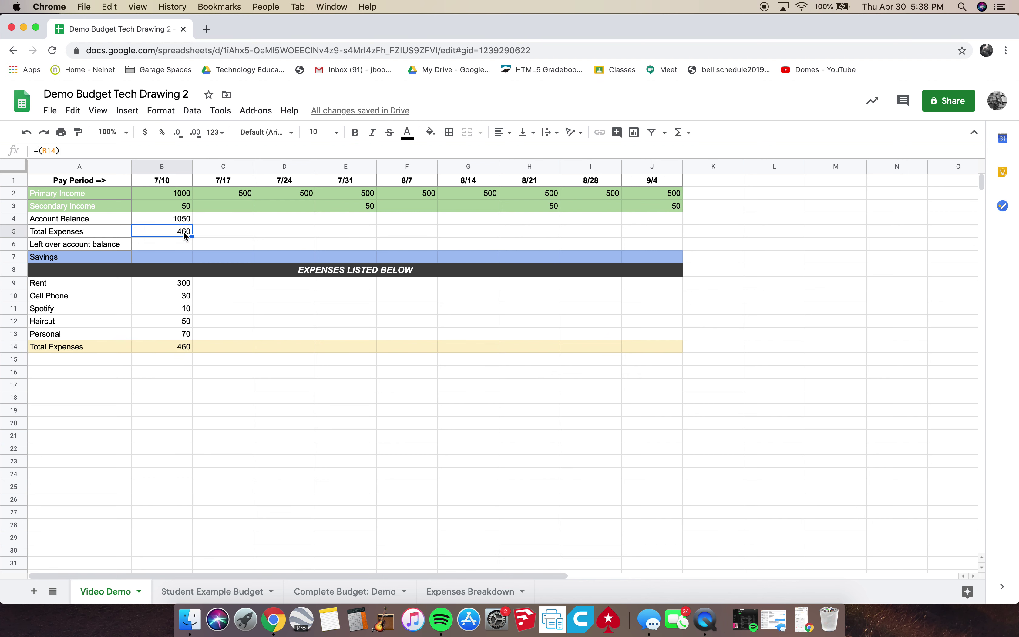
pyautogui.click(185, 350)
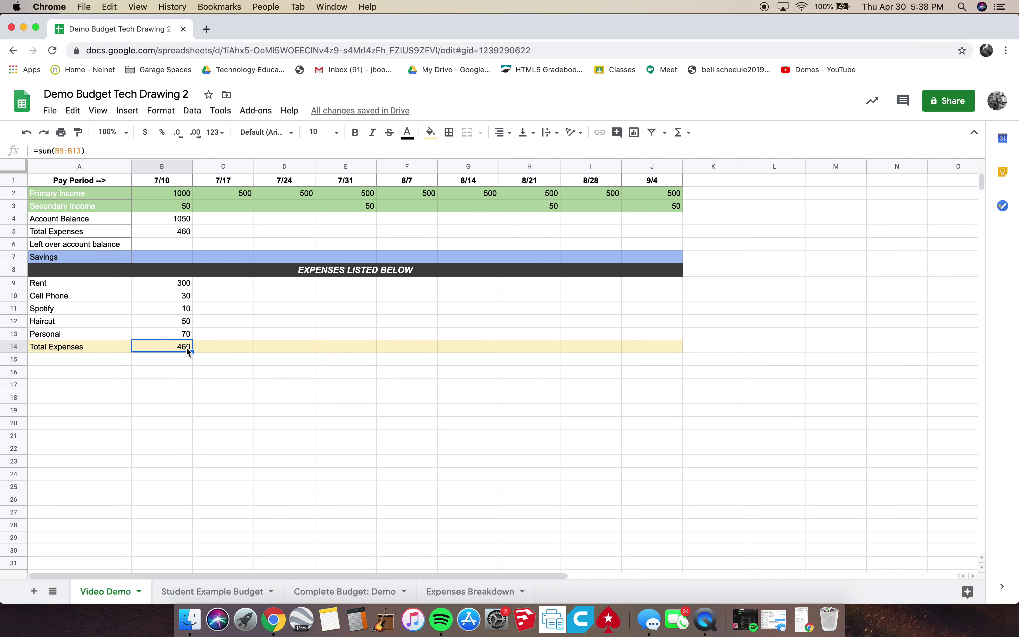
# Set the Haircut expense for 7/10 to 60 and check both Total Expenses cells.
pyautogui.click(186, 326)
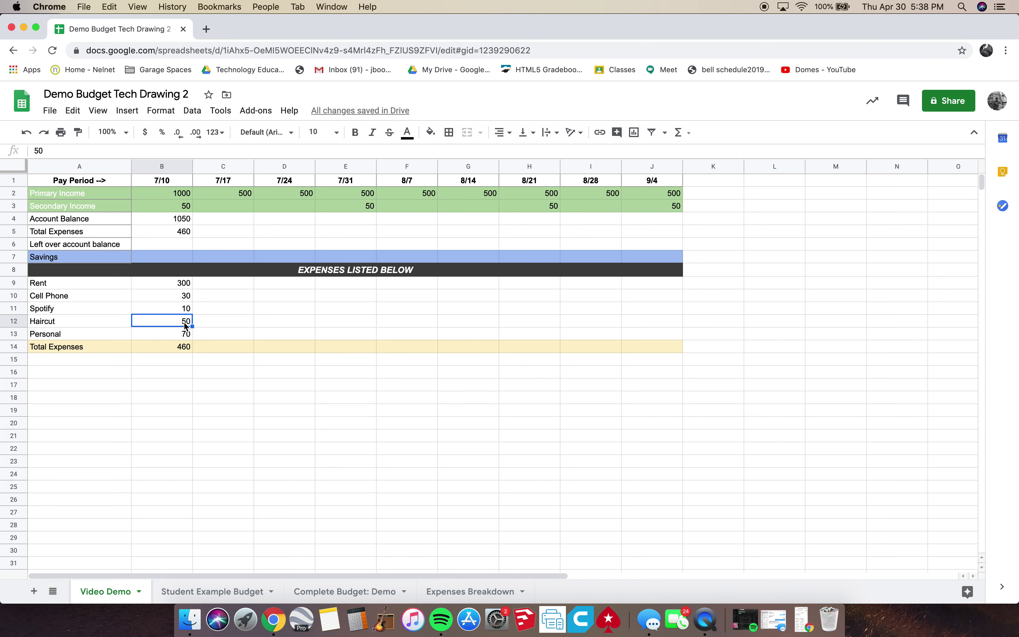
pyautogui.write('60')
pyautogui.press('Return')
pyautogui.click(185, 347)
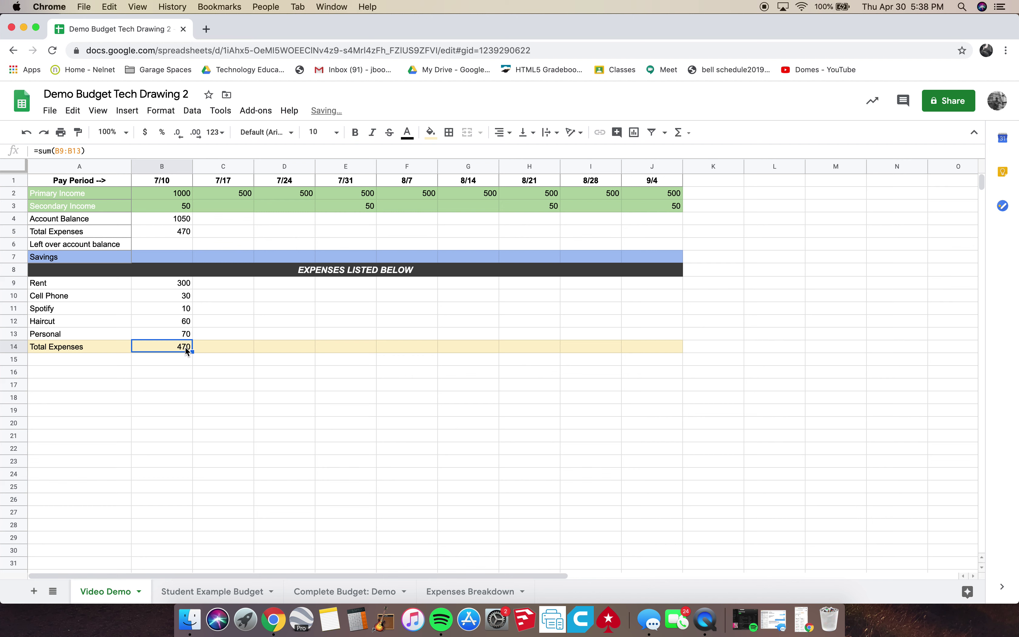
pyautogui.click(184, 236)
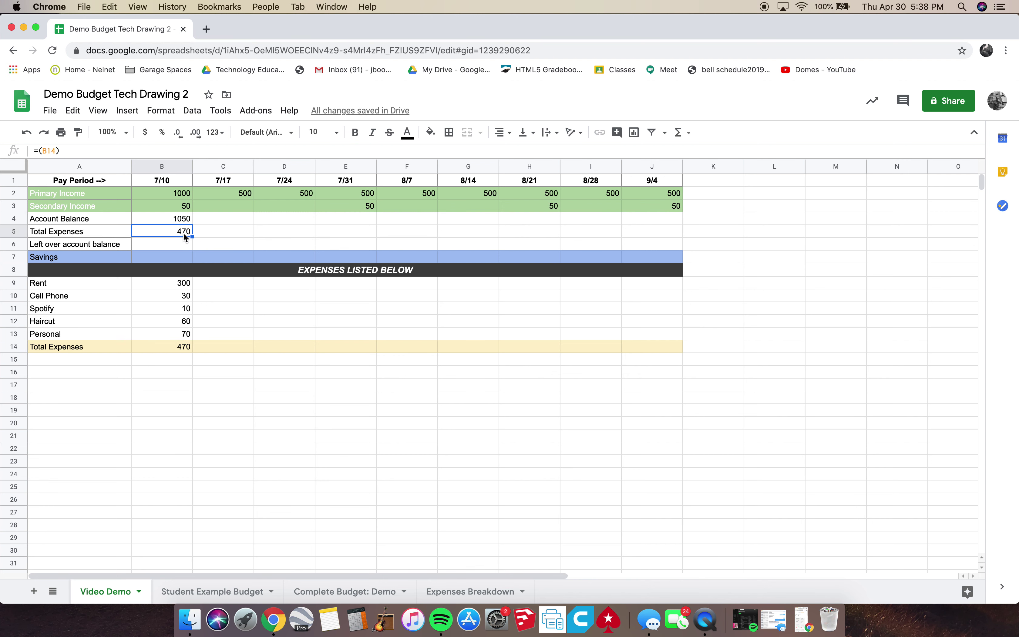
# Calculate the 7/10 Left over account balance in B6 by subtracting Total Expenses from Account Balance with the formula =sum(B4-B5).
pyautogui.click(182, 246)
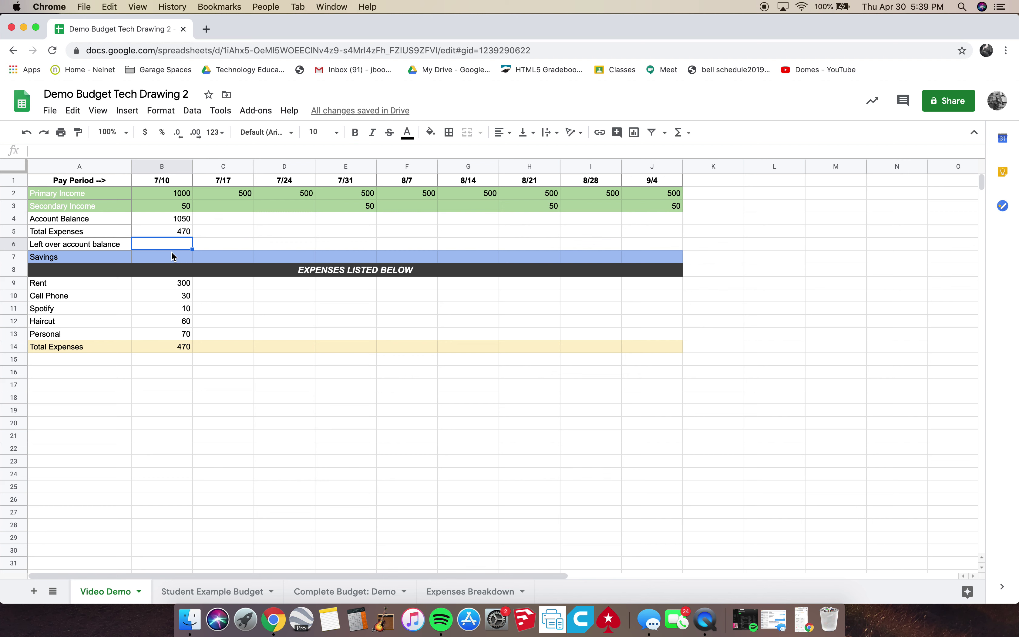
pyautogui.click(186, 222)
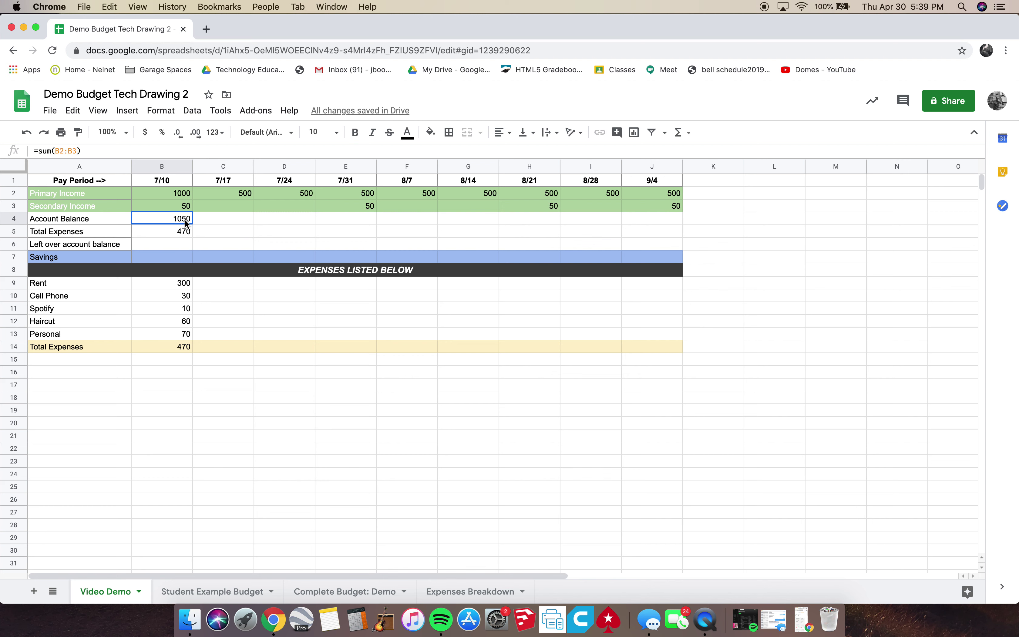
pyautogui.click(186, 233)
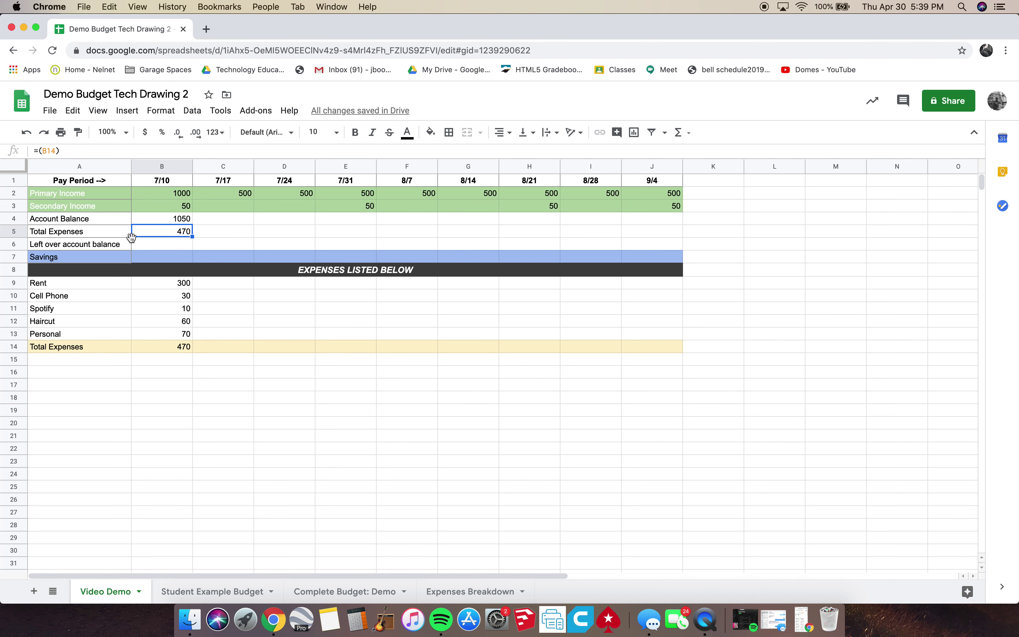
pyautogui.click(94, 232)
pyautogui.click(140, 233)
pyautogui.click(174, 244)
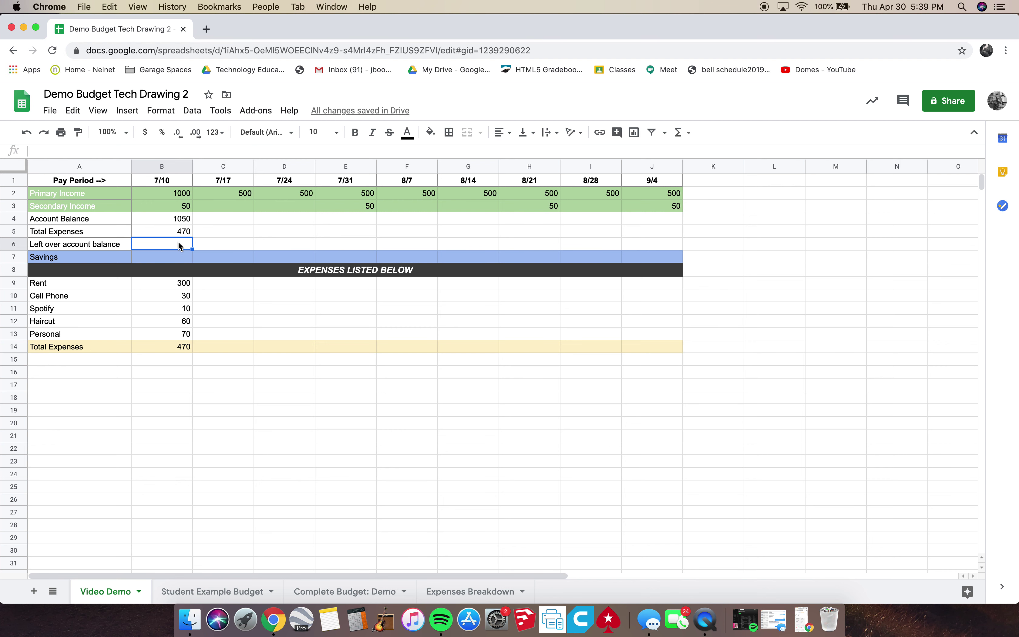
pyautogui.write('=sum(')
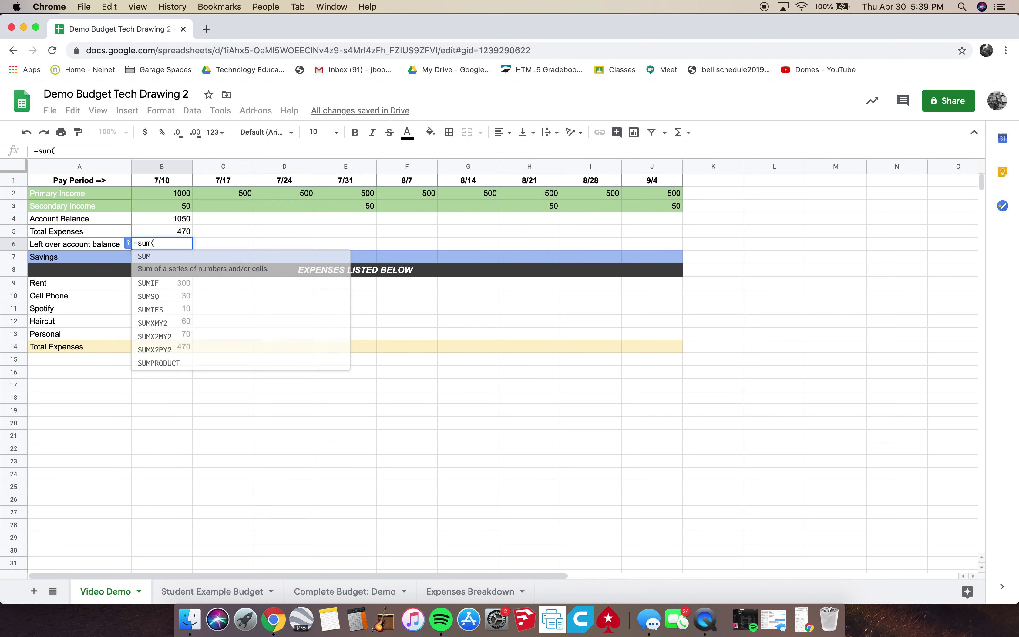
pyautogui.click(180, 220)
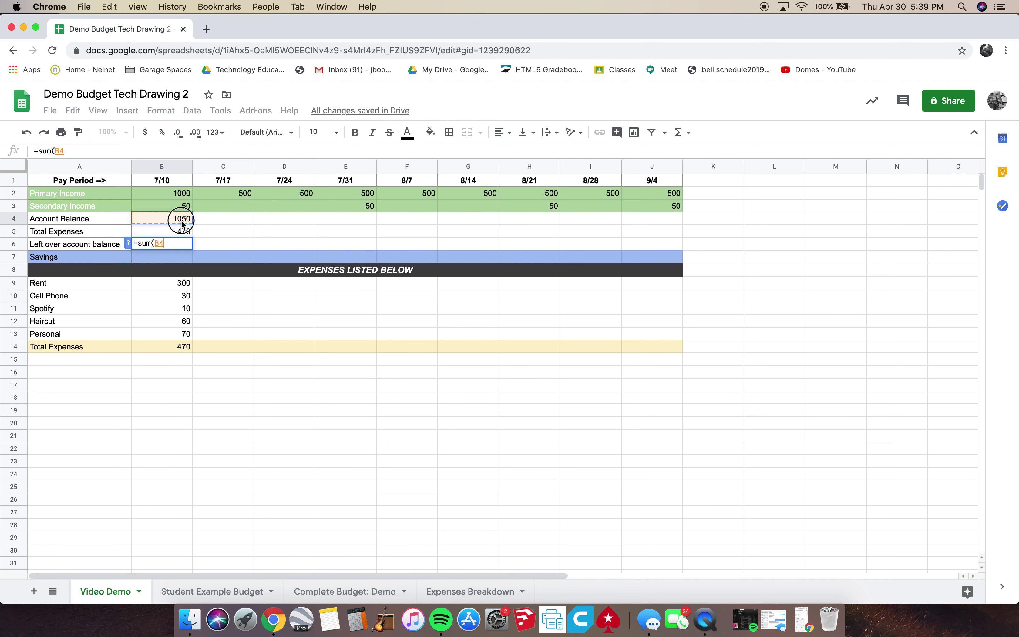
pyautogui.write('-')
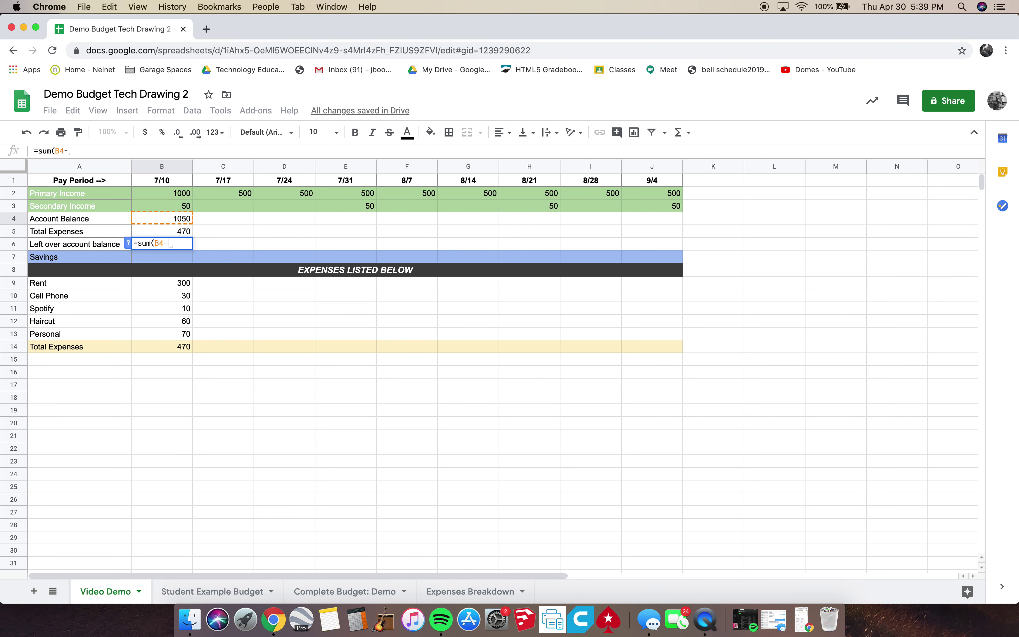
pyautogui.click(187, 231)
pyautogui.write(')')
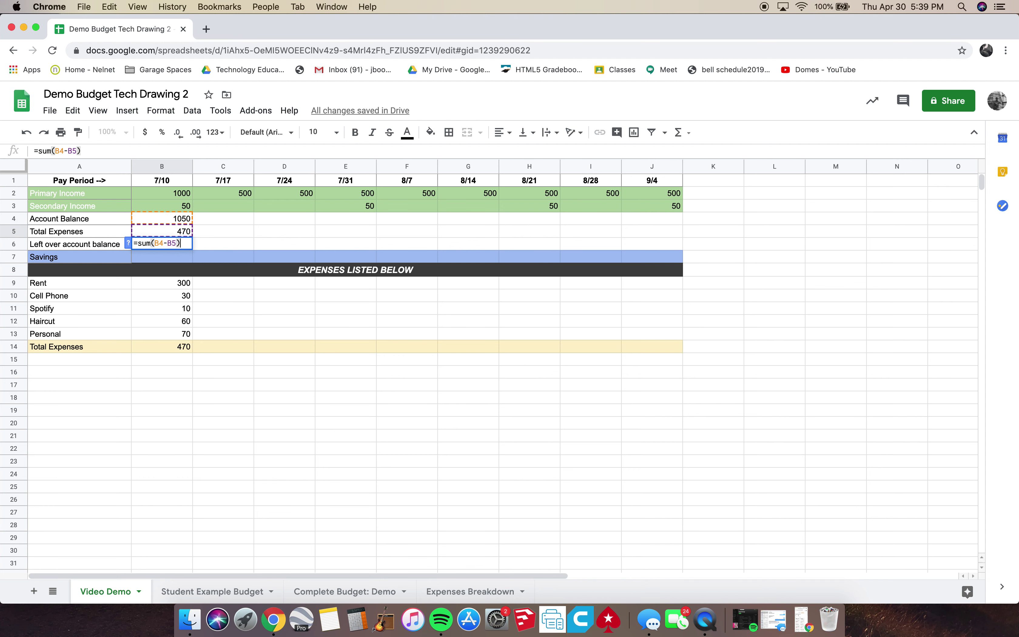
pyautogui.press('Return')
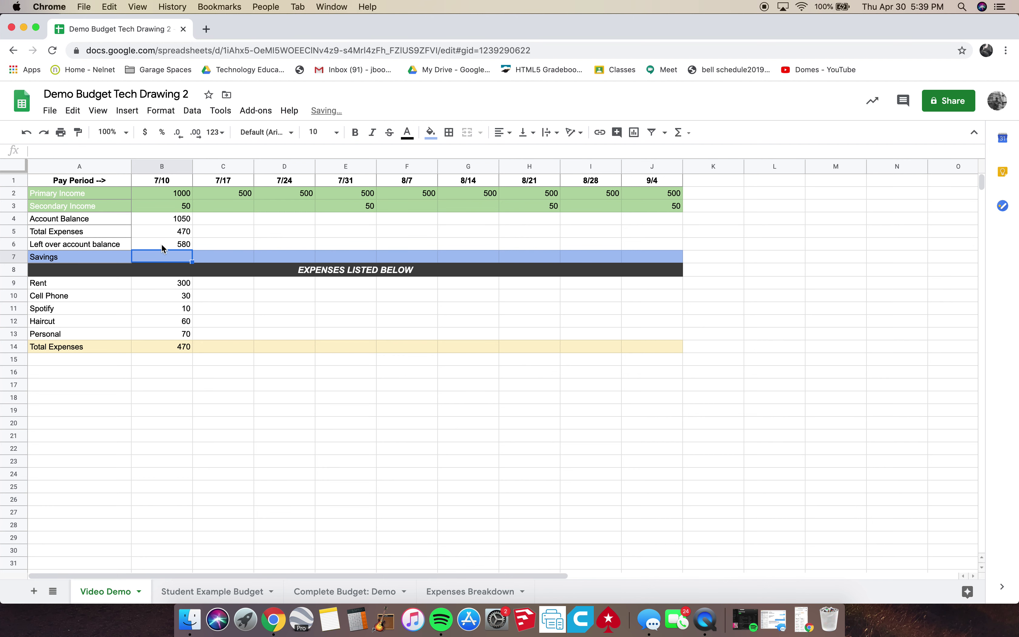
pyautogui.click(162, 246)
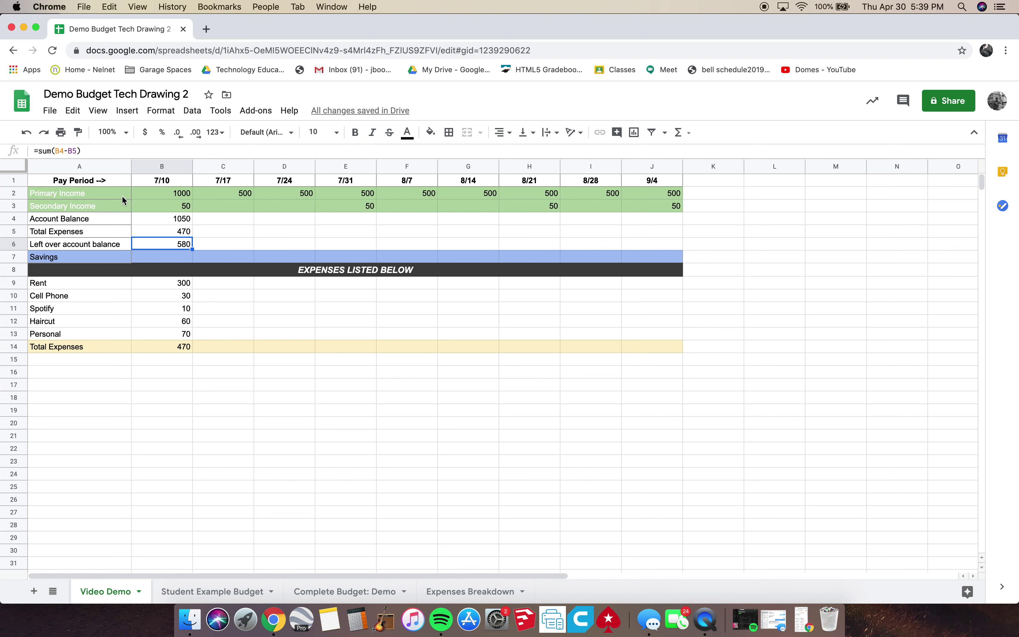
# Format the income, balance, savings and expense cells from 7/10 to 9/4 (B2:J13) as Currency with two decimals.
pyautogui.moveTo(124, 194); pyautogui.dragTo(576, 351)
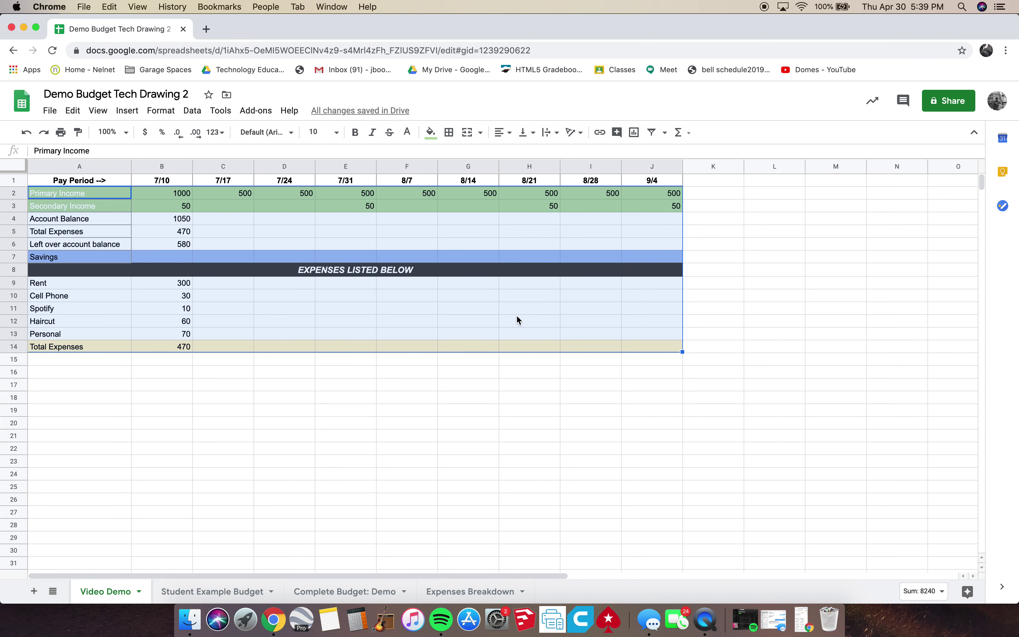
pyautogui.click(92, 181)
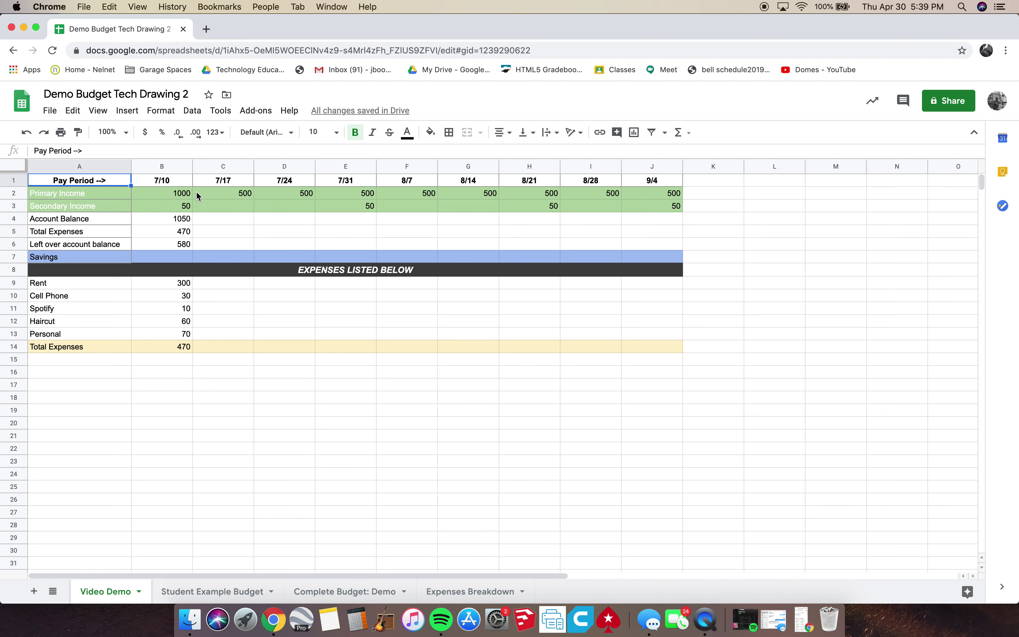
pyautogui.click(169, 193)
pyautogui.moveTo(151, 193); pyautogui.dragTo(651, 339)
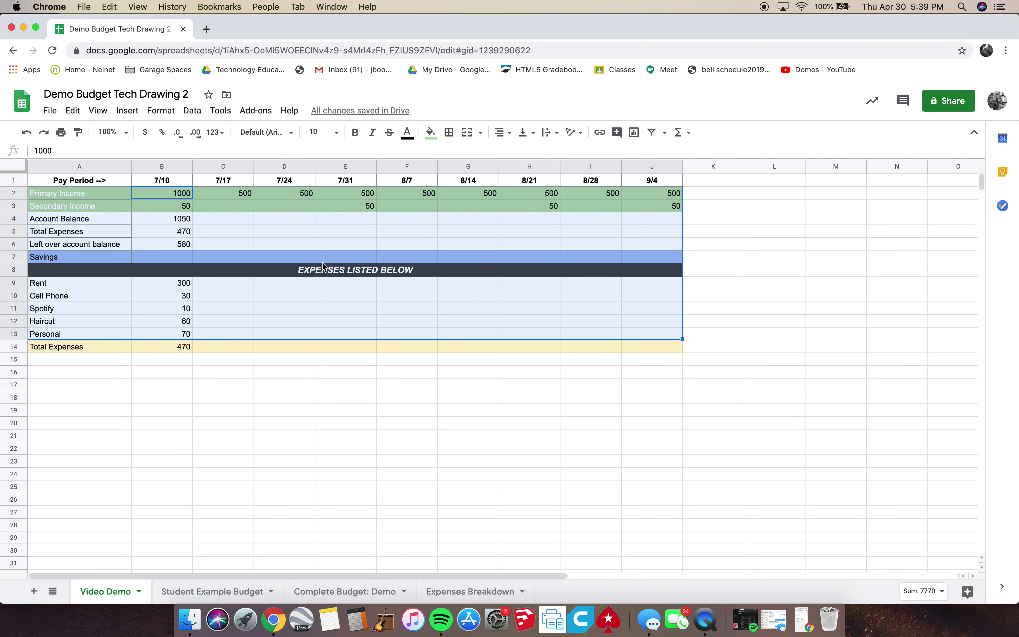
pyautogui.click(160, 110)
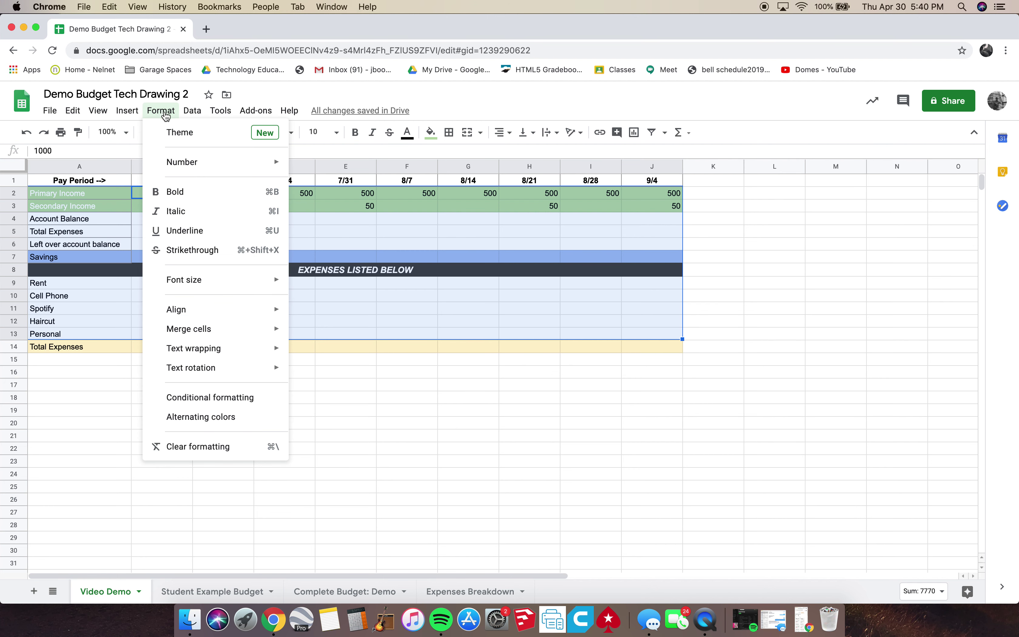
pyautogui.moveTo(195, 162)
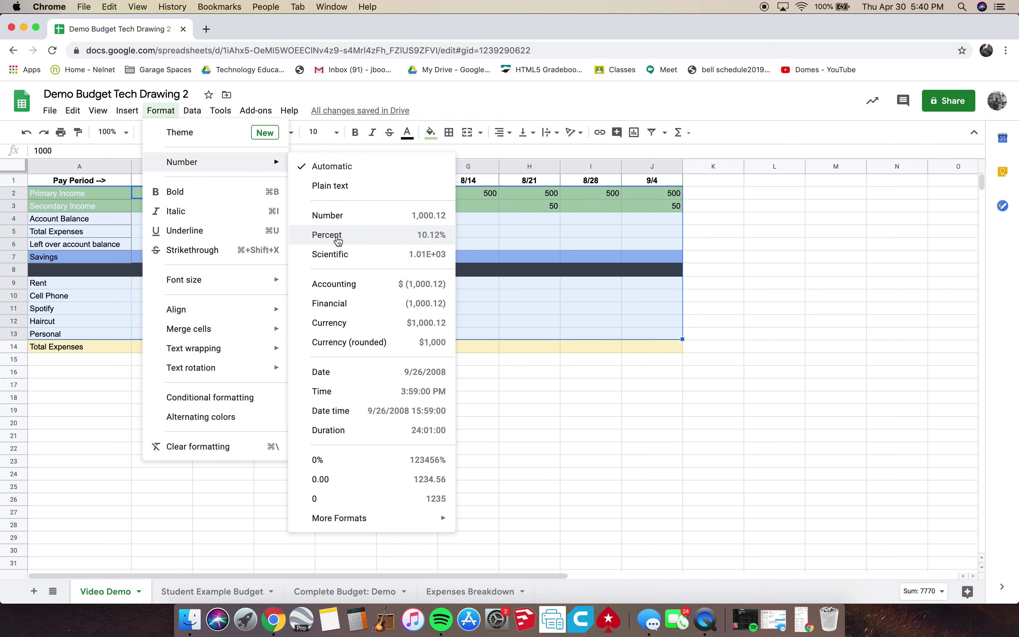
pyautogui.click(340, 327)
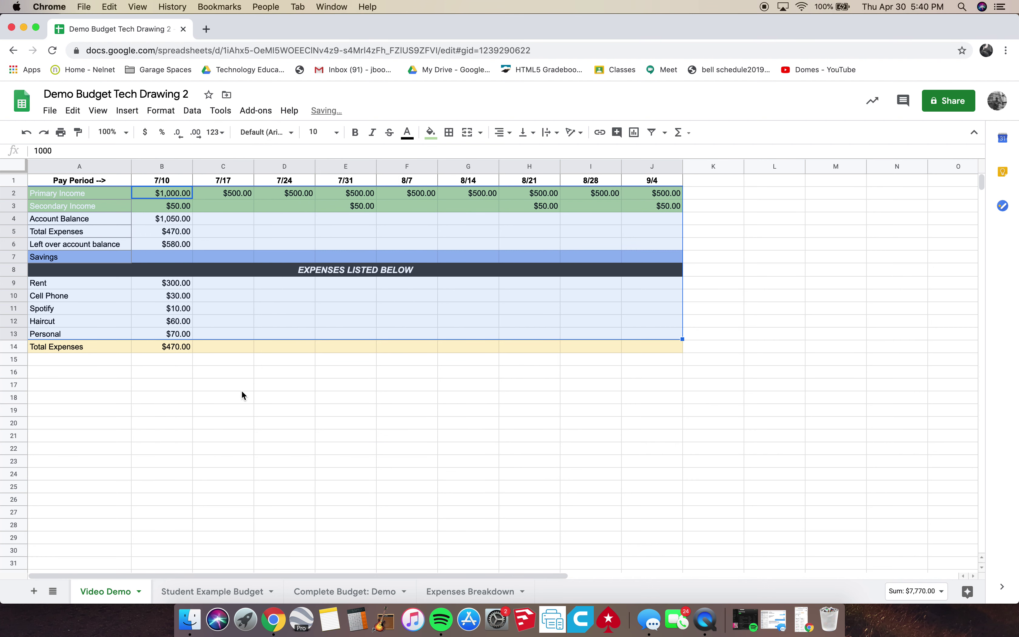
pyautogui.click(242, 388)
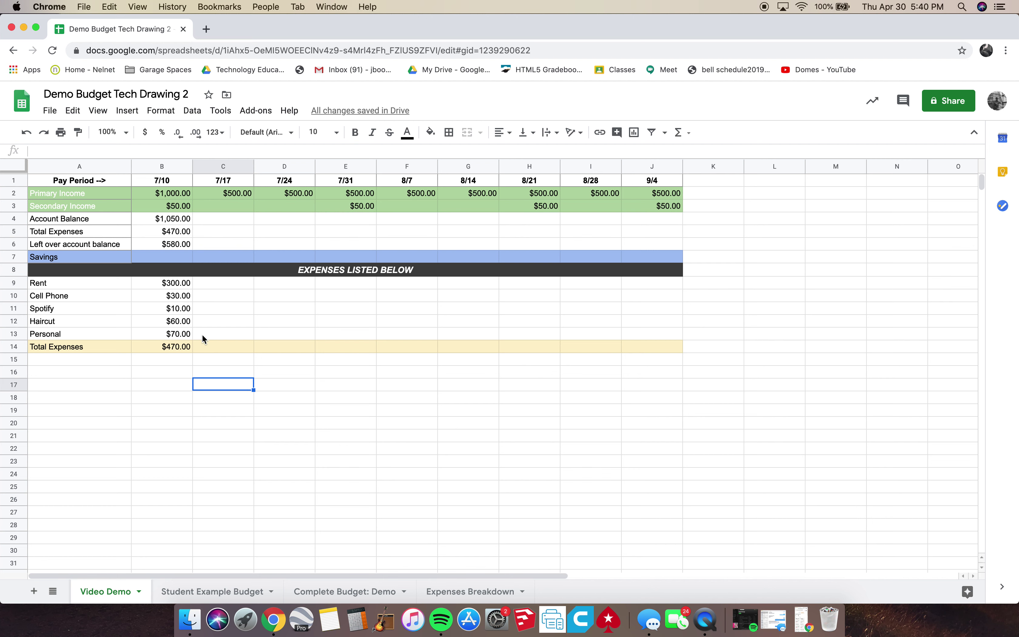
# Examine the 7/17 income and Account Balance cells alongside the 7/10 Total Expenses cell.
pyautogui.click(210, 165)
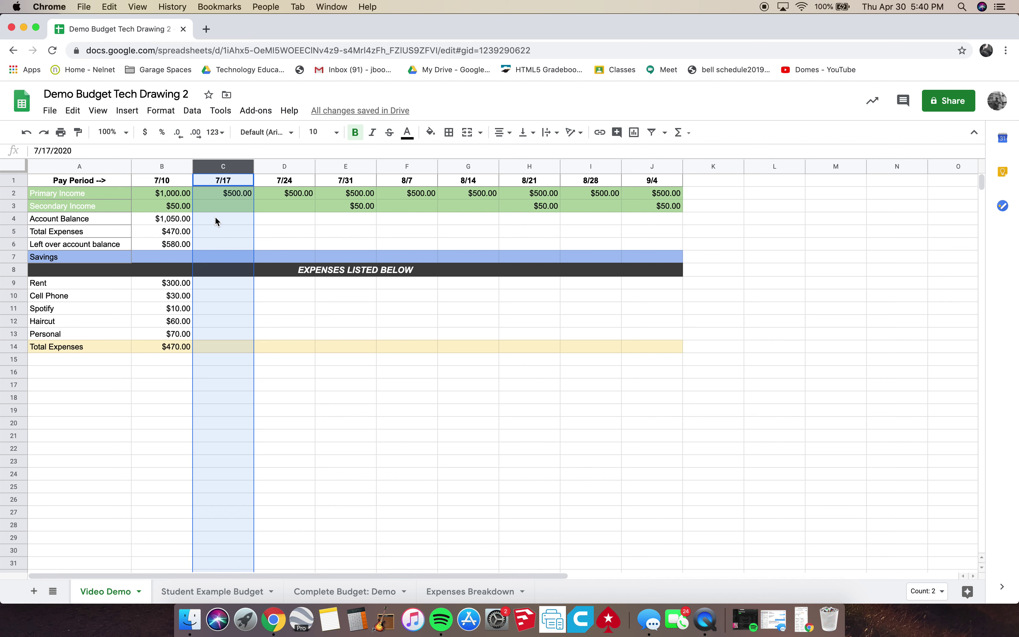
pyautogui.click(246, 231)
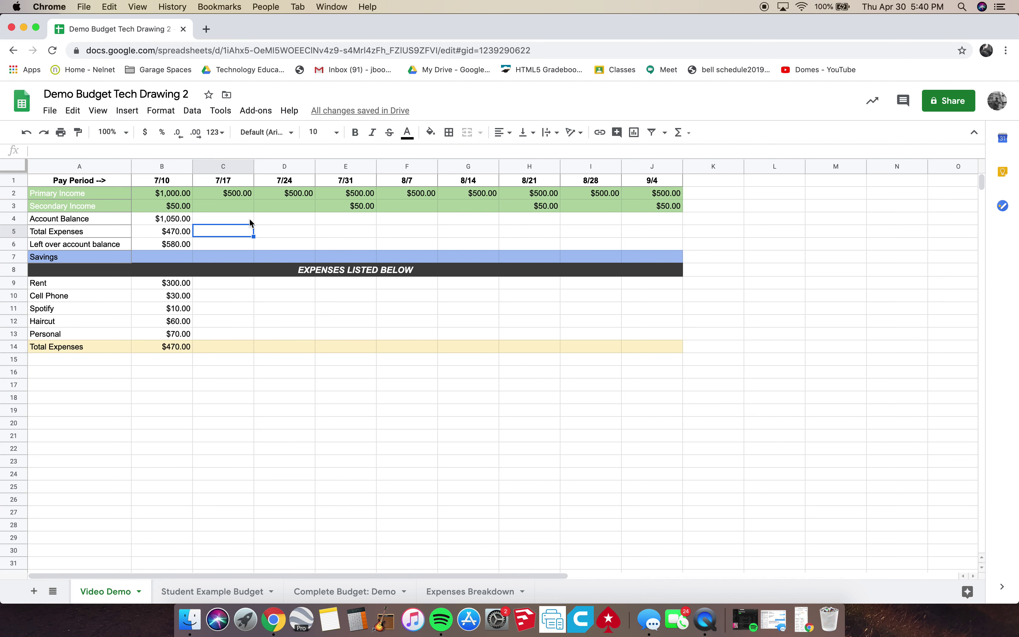
pyautogui.click(244, 209)
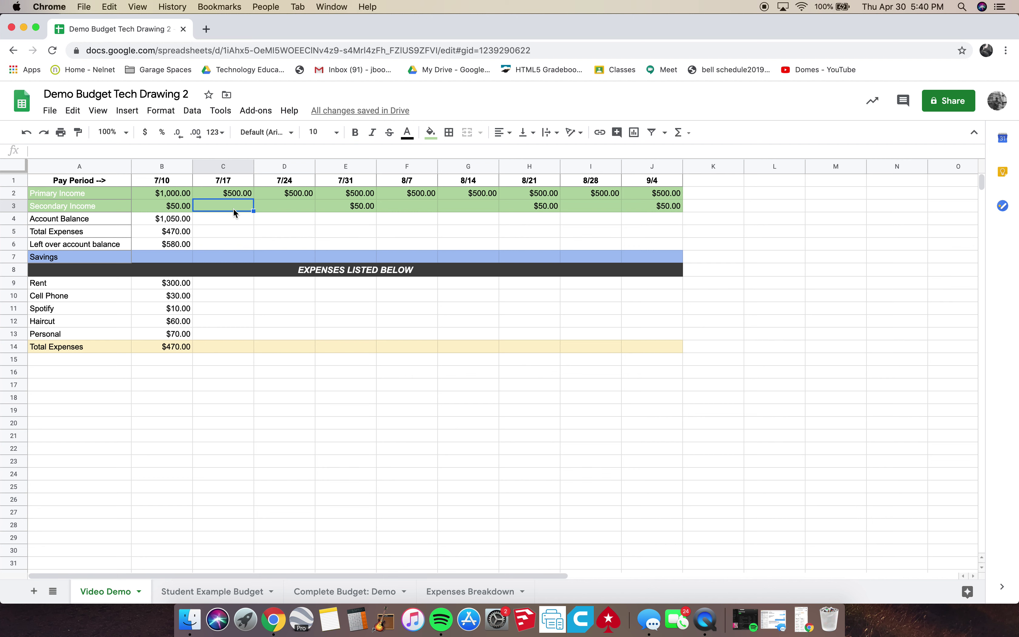
pyautogui.click(249, 219)
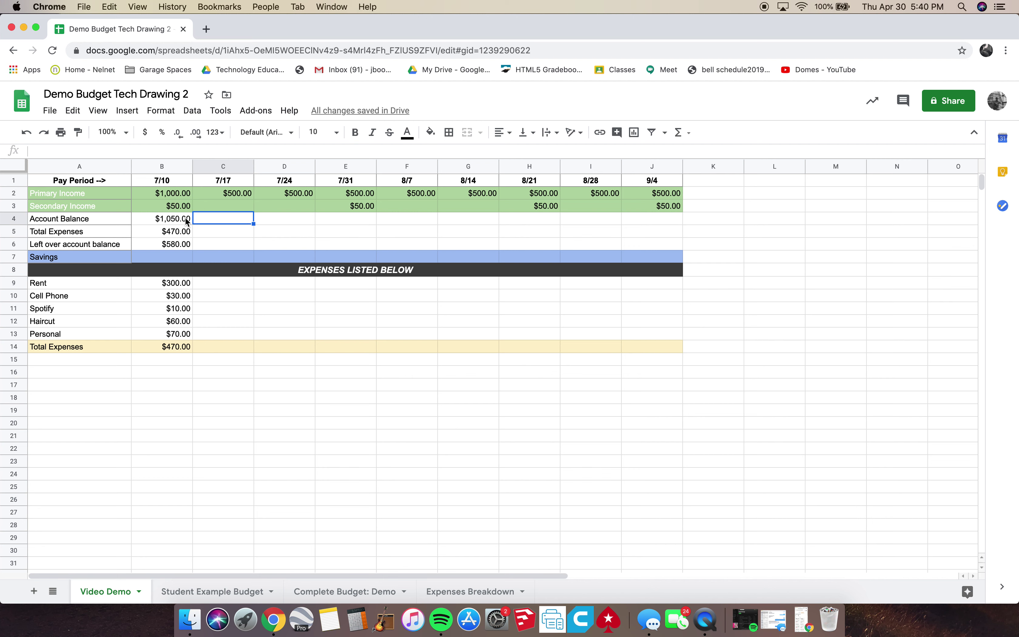
pyautogui.click(232, 194)
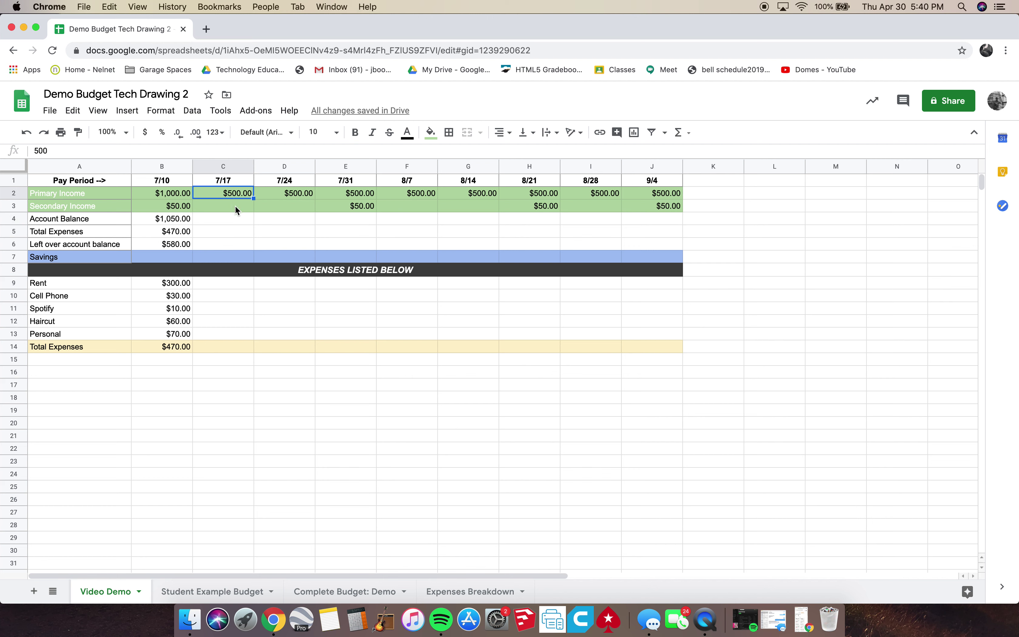
pyautogui.click(235, 207)
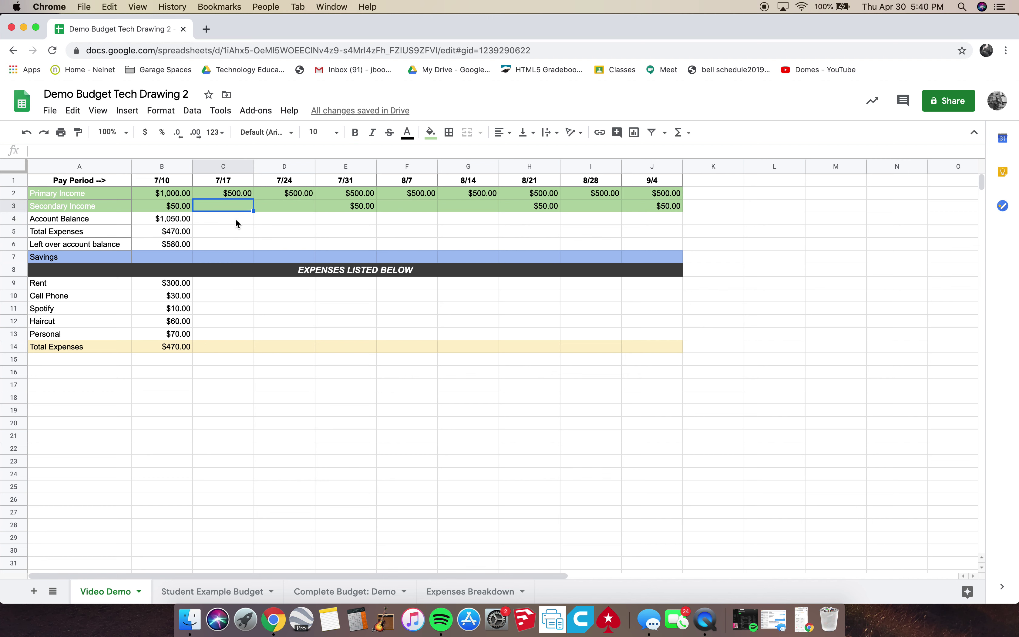
pyautogui.click(236, 220)
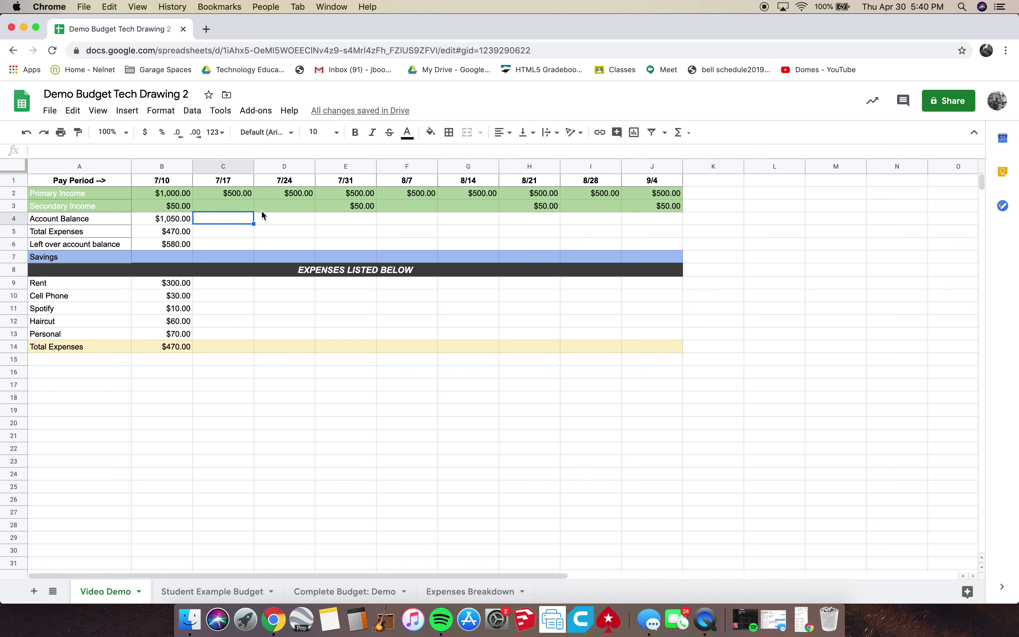
pyautogui.click(236, 193)
pyautogui.moveTo(237, 205); pyautogui.dragTo(236, 203)
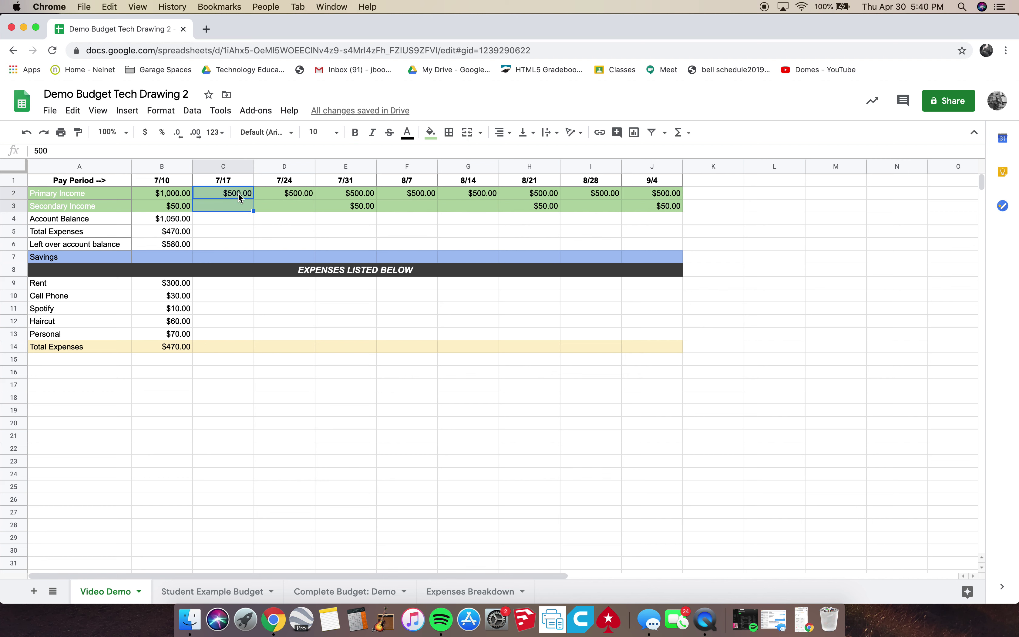
pyautogui.click(181, 235)
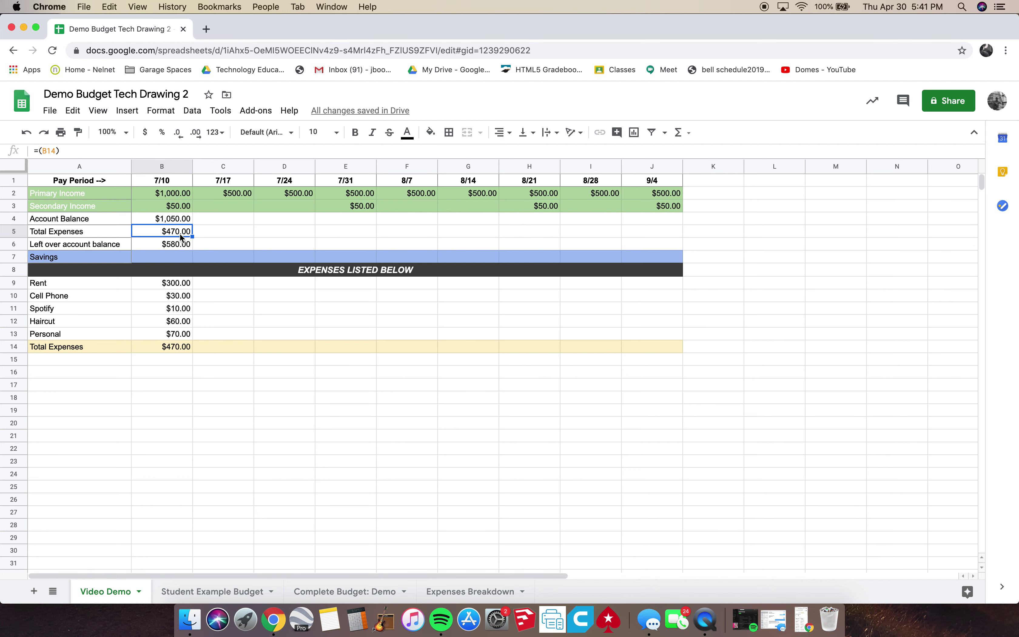
# Calculate the 7/17 Account Balance in C4 from both incomes and the 7/10 leftover balance with the formula =sum(C2,C3,B6).
pyautogui.click(233, 220)
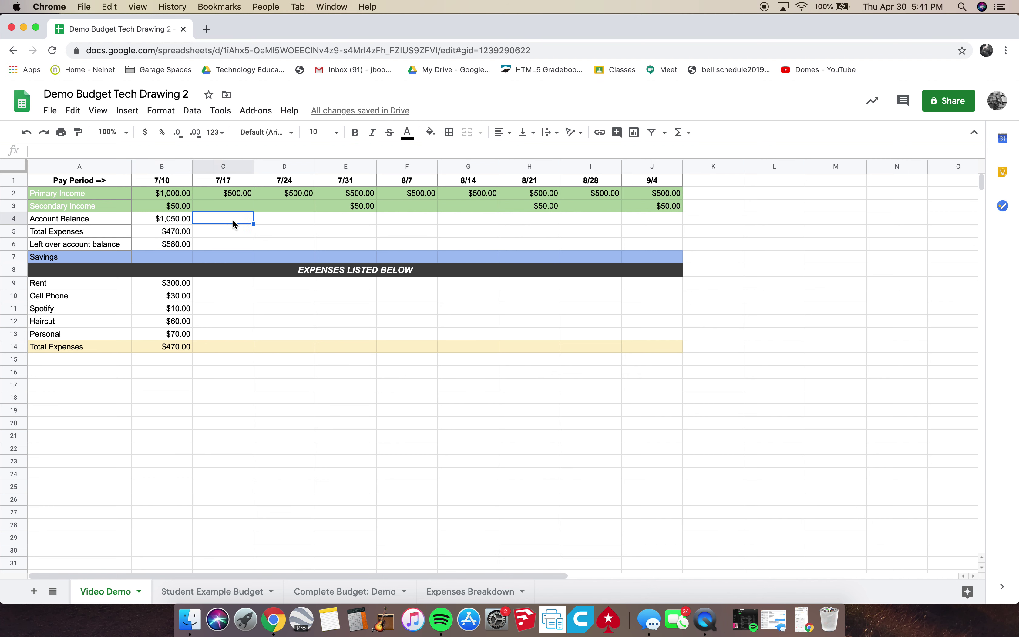
pyautogui.write('=s')
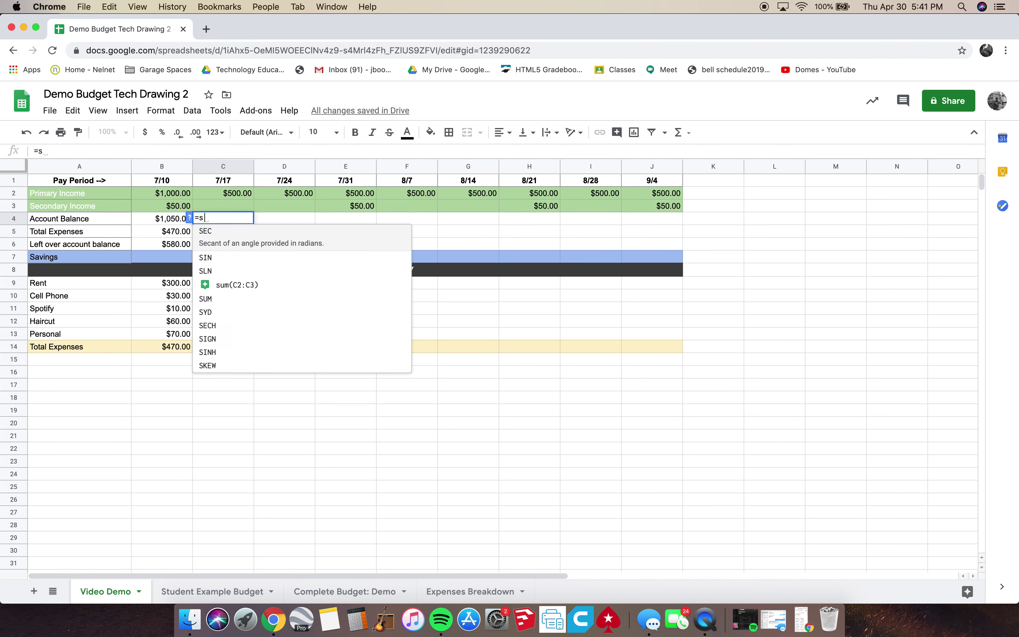
pyautogui.write('um(')
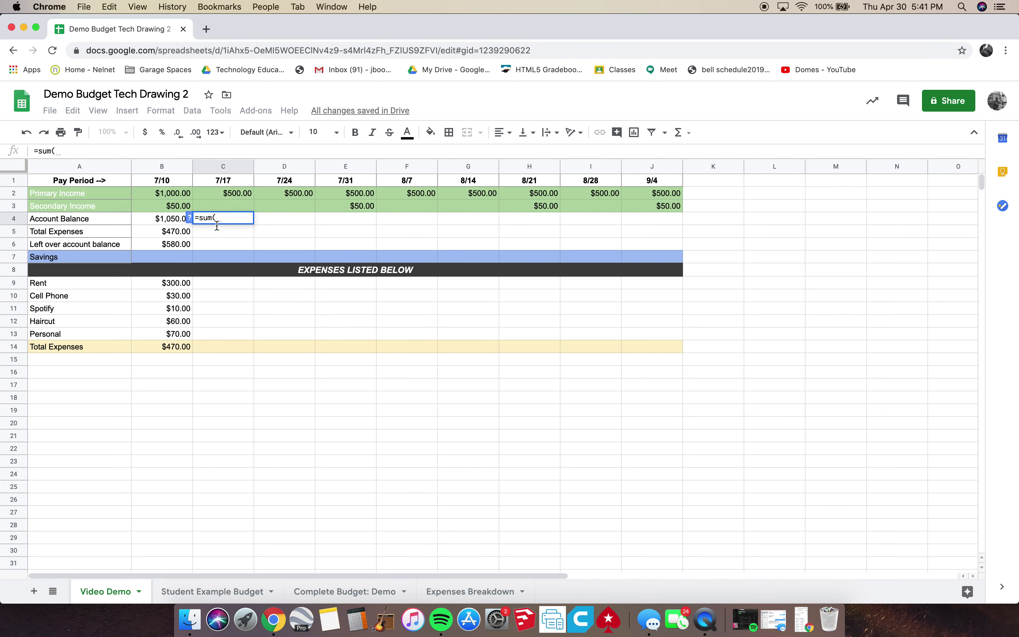
pyautogui.click(240, 195)
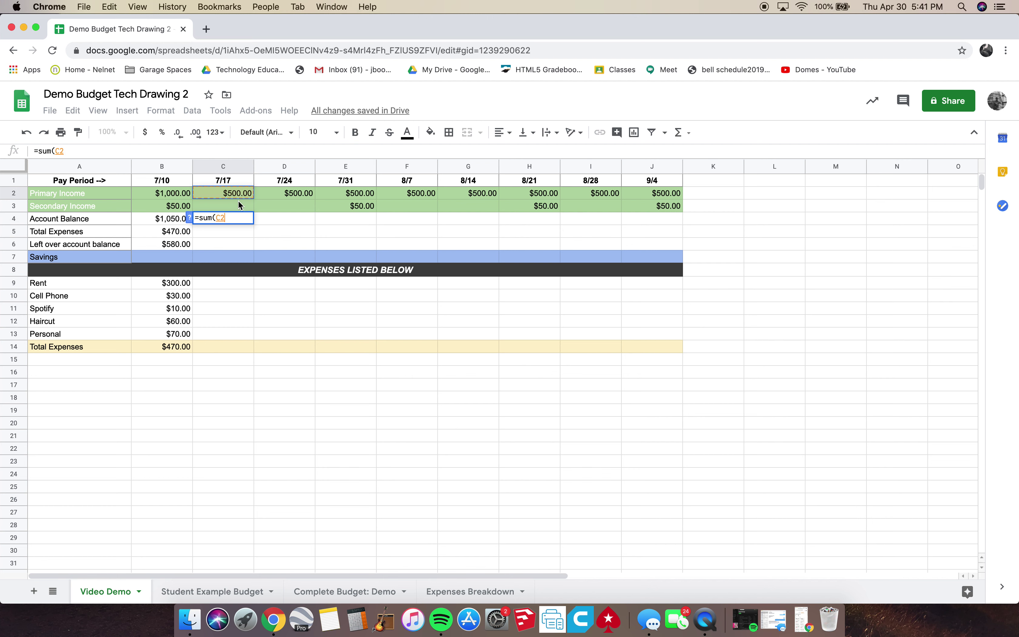
pyautogui.write(',')
pyautogui.click(235, 207)
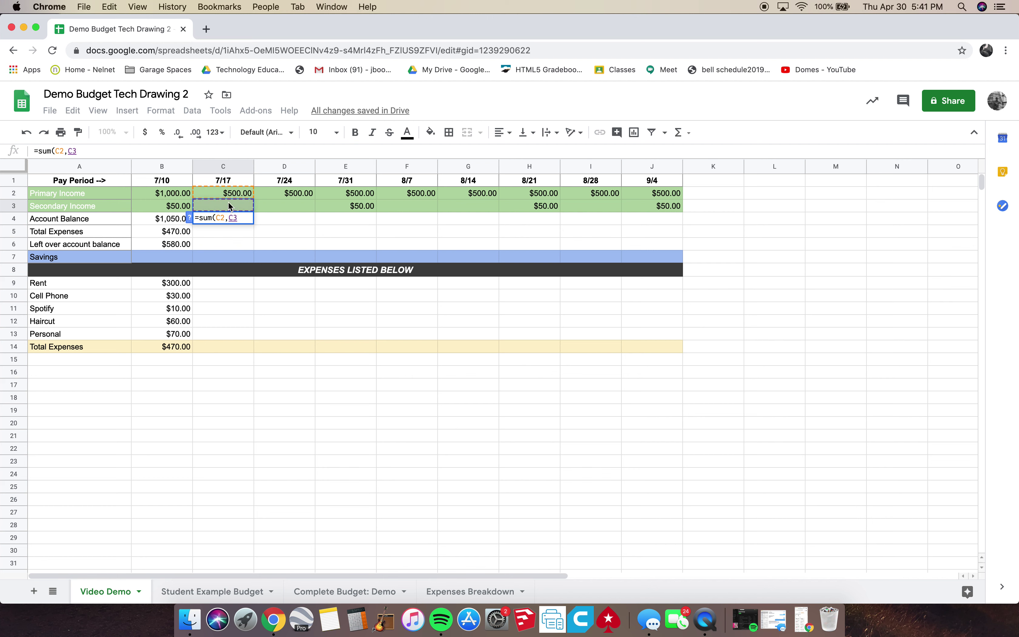
pyautogui.write(',')
pyautogui.click(176, 244)
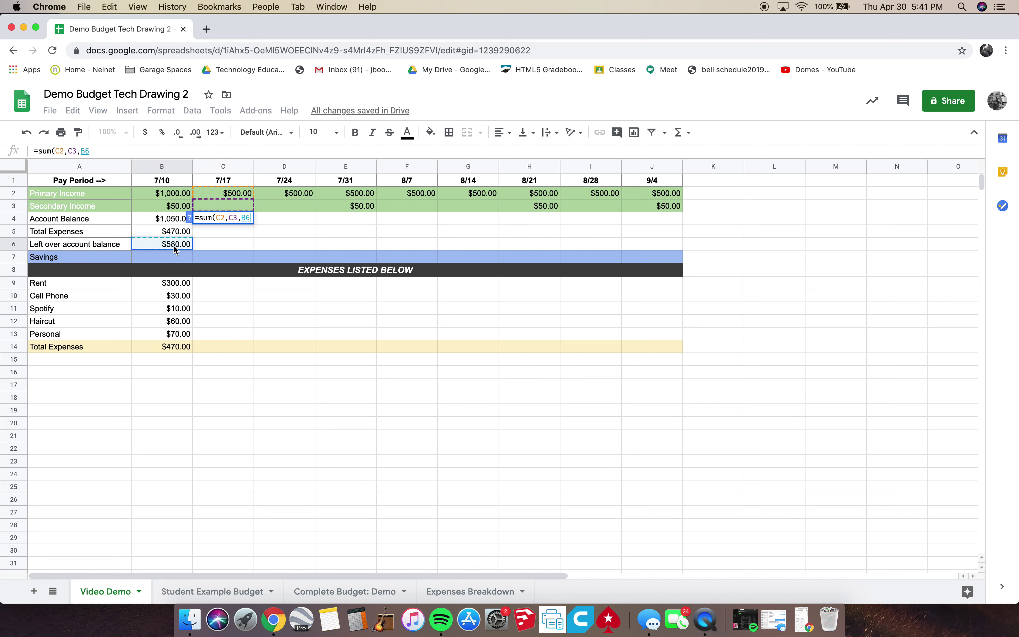
pyautogui.write(')')
pyautogui.press('Return')
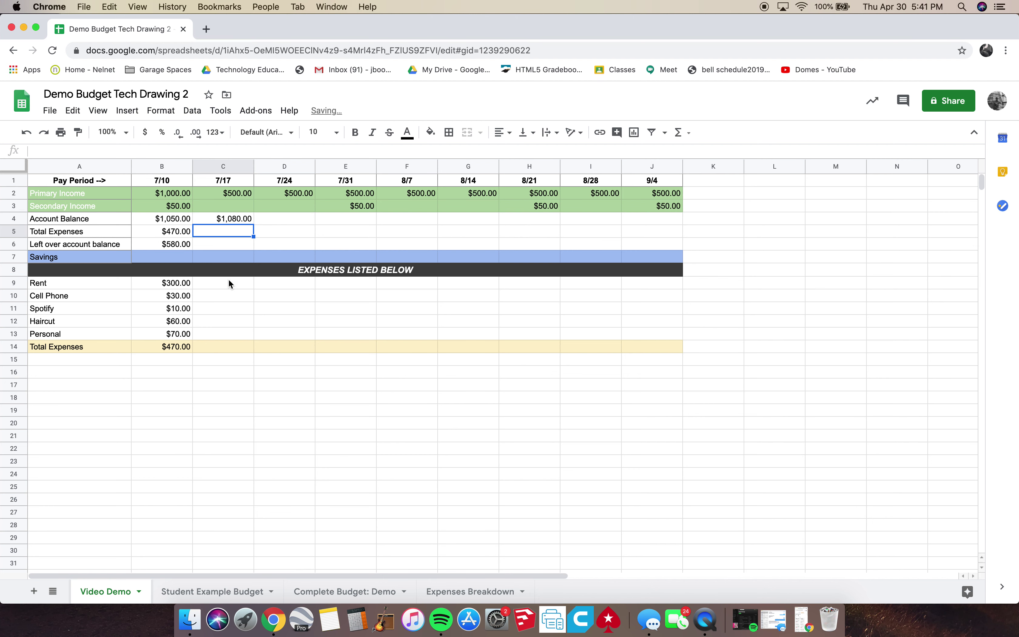
pyautogui.click(227, 220)
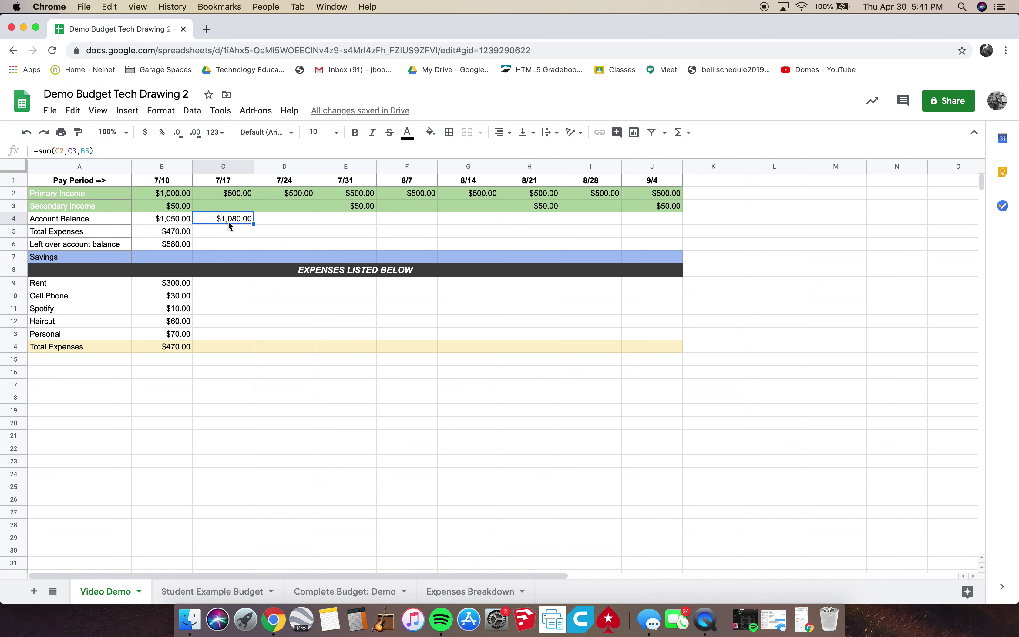
pyautogui.click(226, 184)
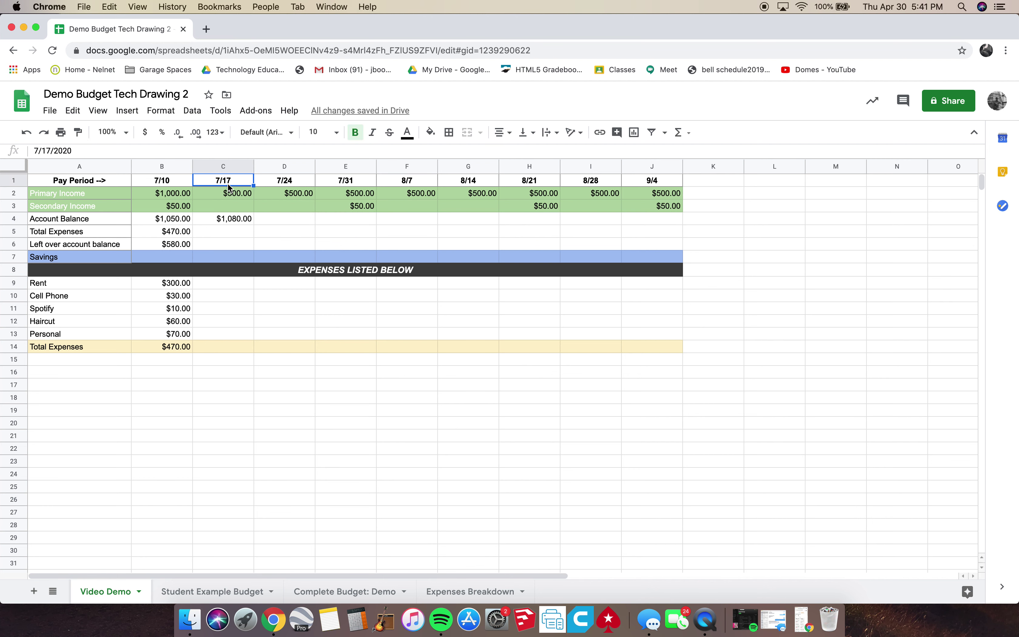
# Enter 0 for the 7/17 Rent, Cell Phone and Spotify expenses in C9:C11.
pyautogui.click(177, 245)
pyautogui.click(237, 220)
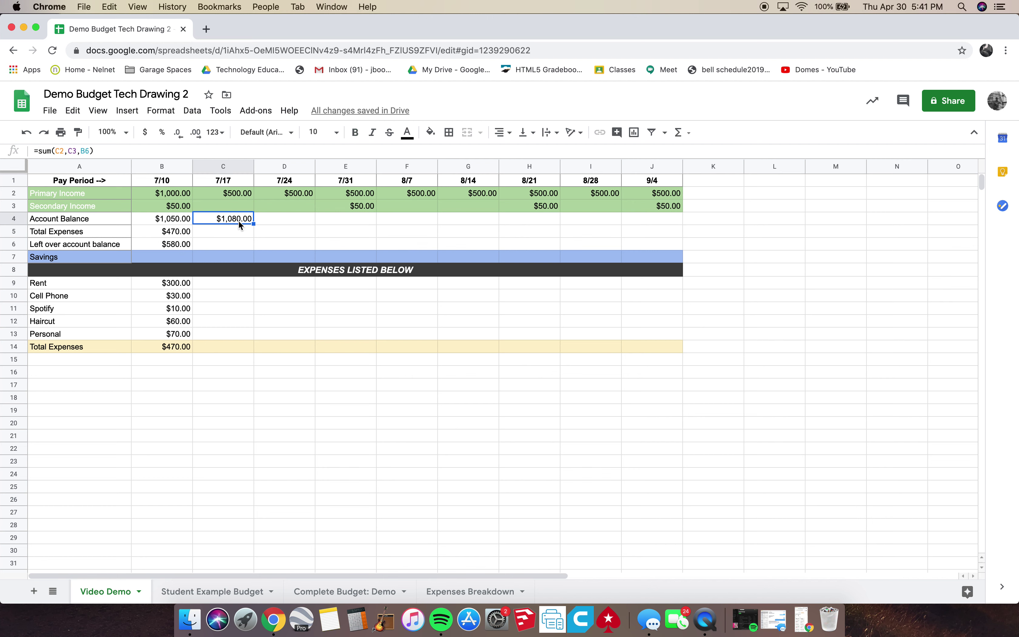
pyautogui.moveTo(227, 286); pyautogui.dragTo(229, 334)
pyautogui.click(222, 244)
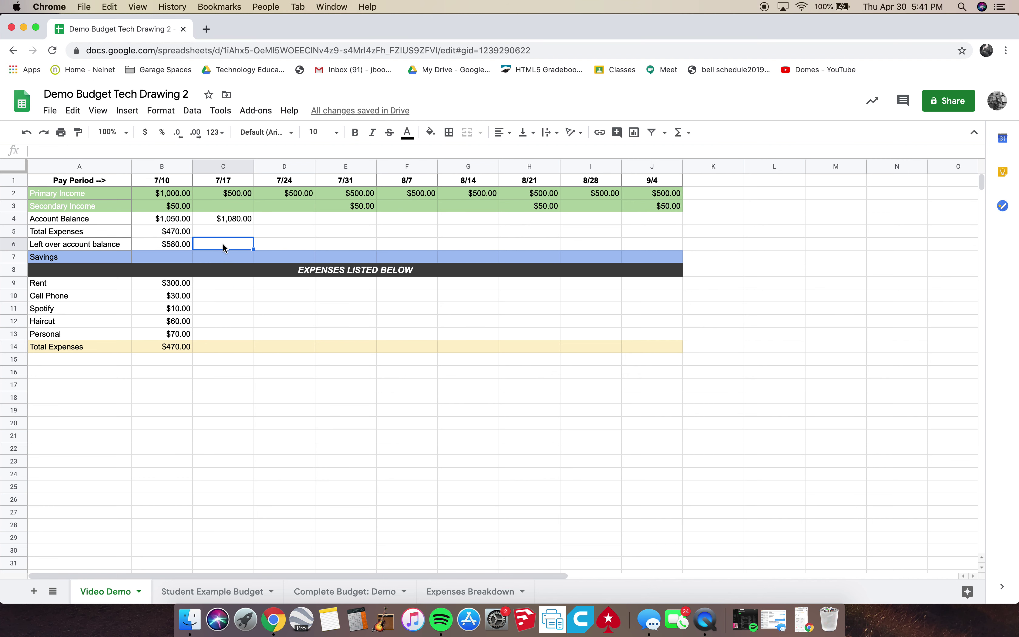
pyautogui.click(228, 284)
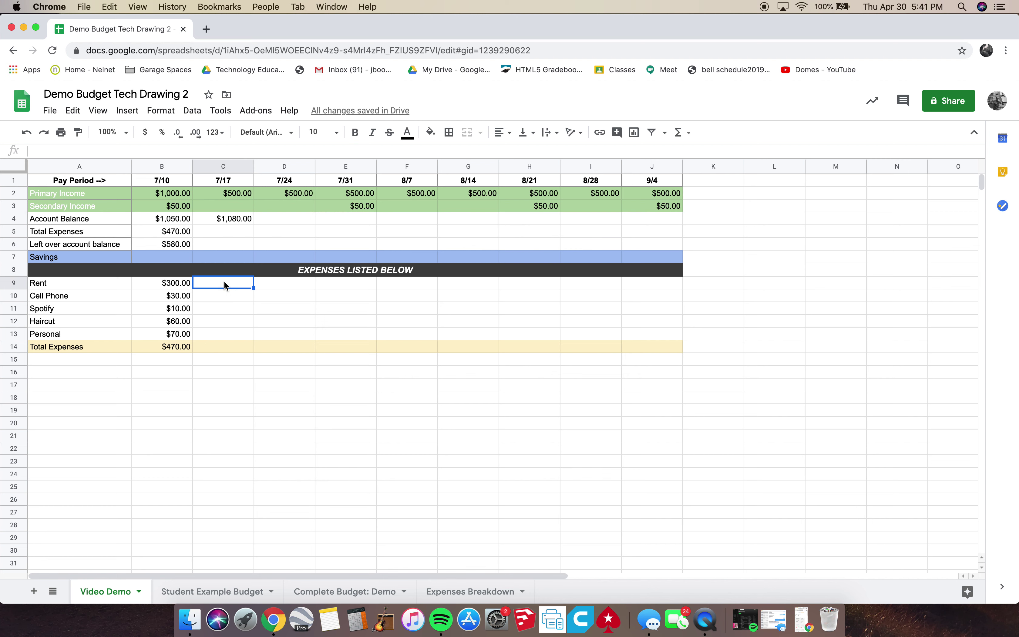
pyautogui.write('0')
pyautogui.press('Return')
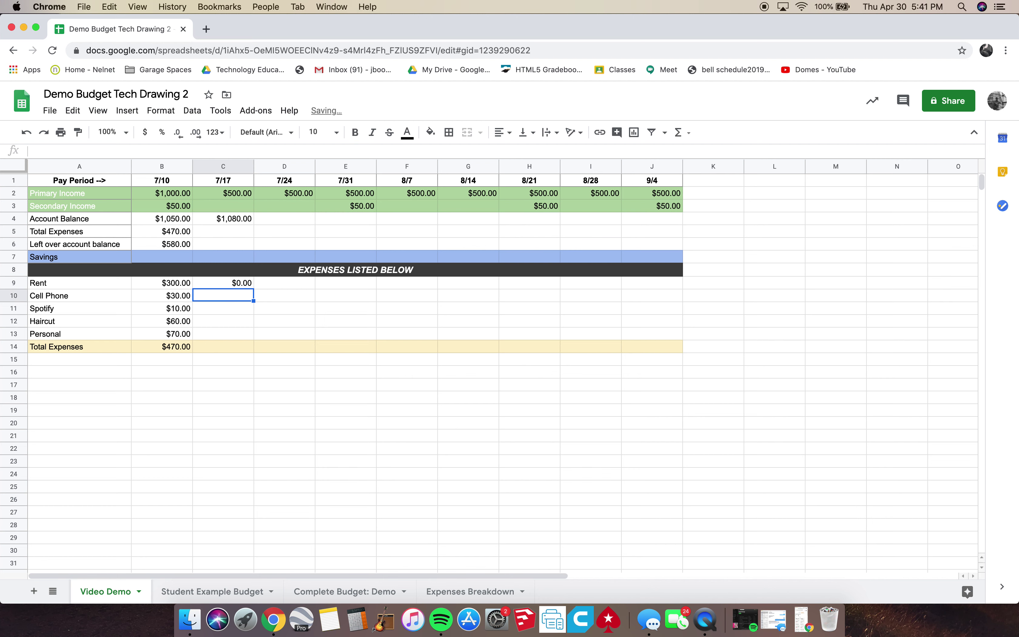
pyautogui.write('0')
pyautogui.press('Return')
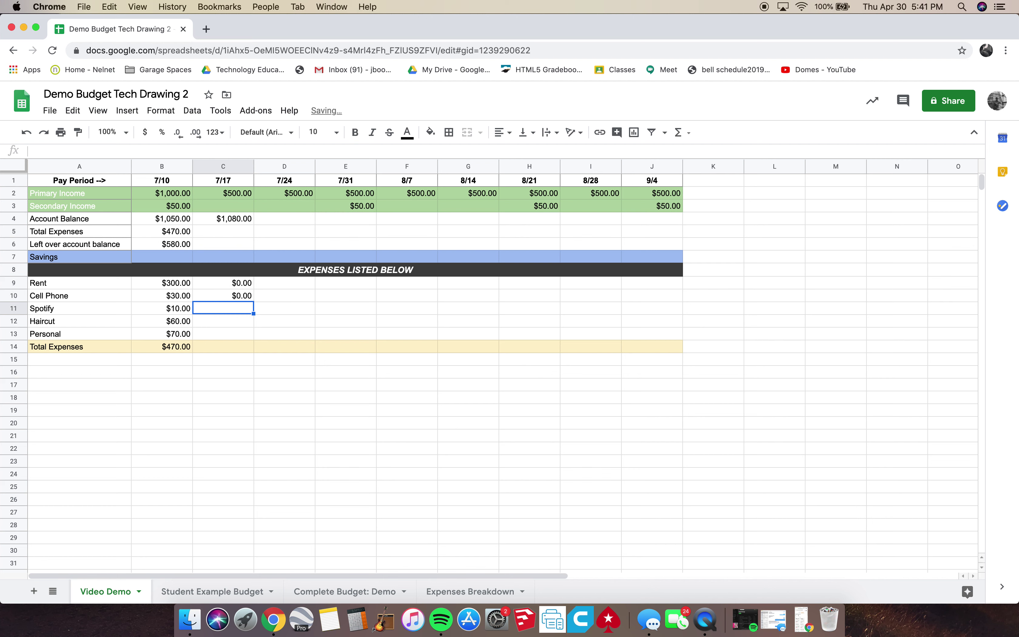
pyautogui.write('0')
pyautogui.press('Return')
# Enter 60 for Haircut and 70 for Personal in the 7/17 expenses, cells C12 and C13.
pyautogui.write('60')
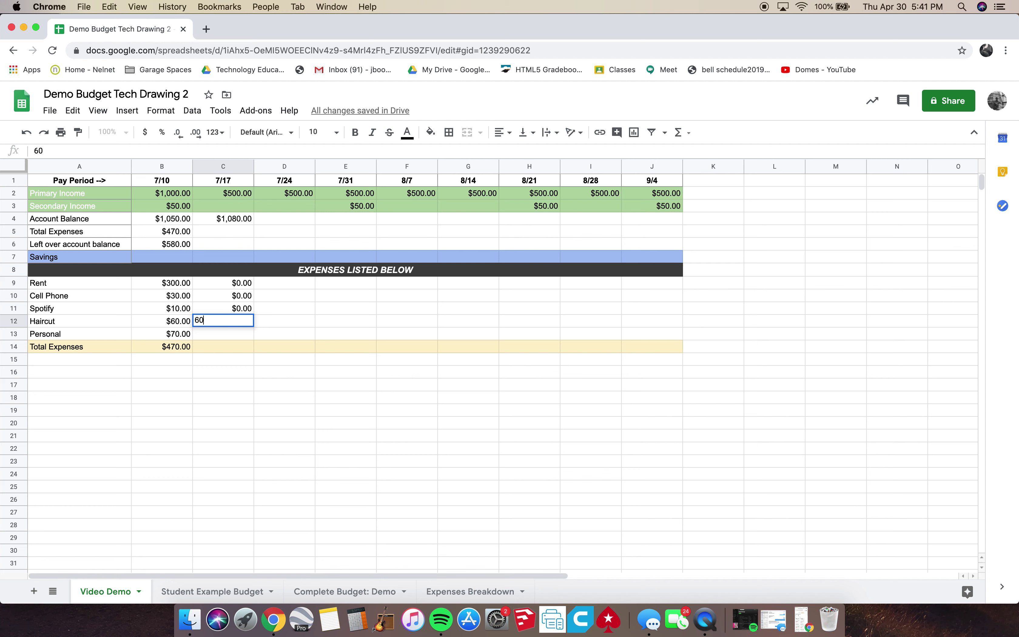
pyautogui.press('Return')
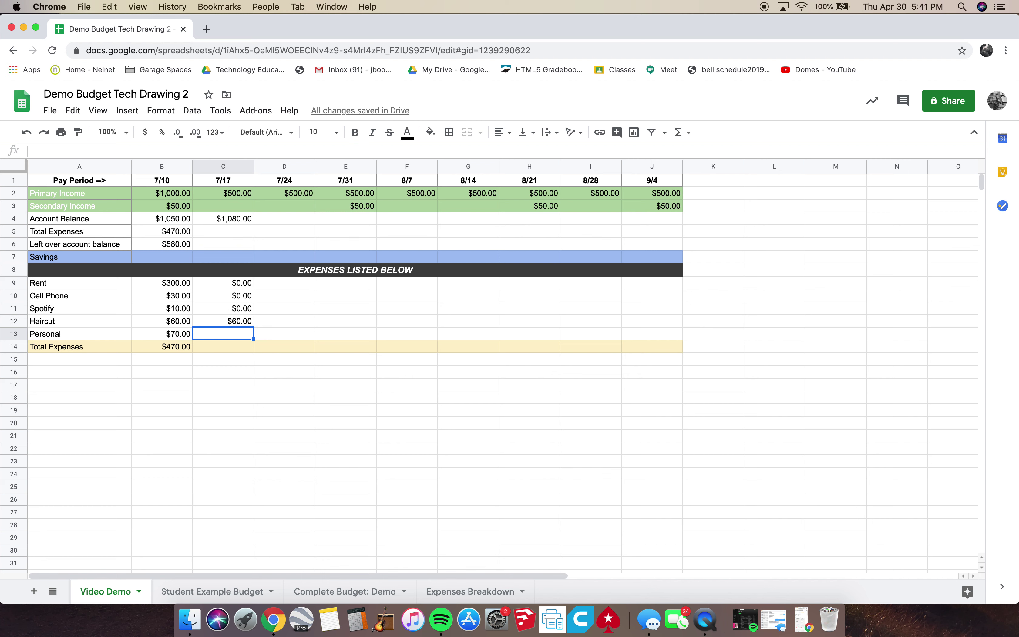
pyautogui.write('70')
pyautogui.press('Return')
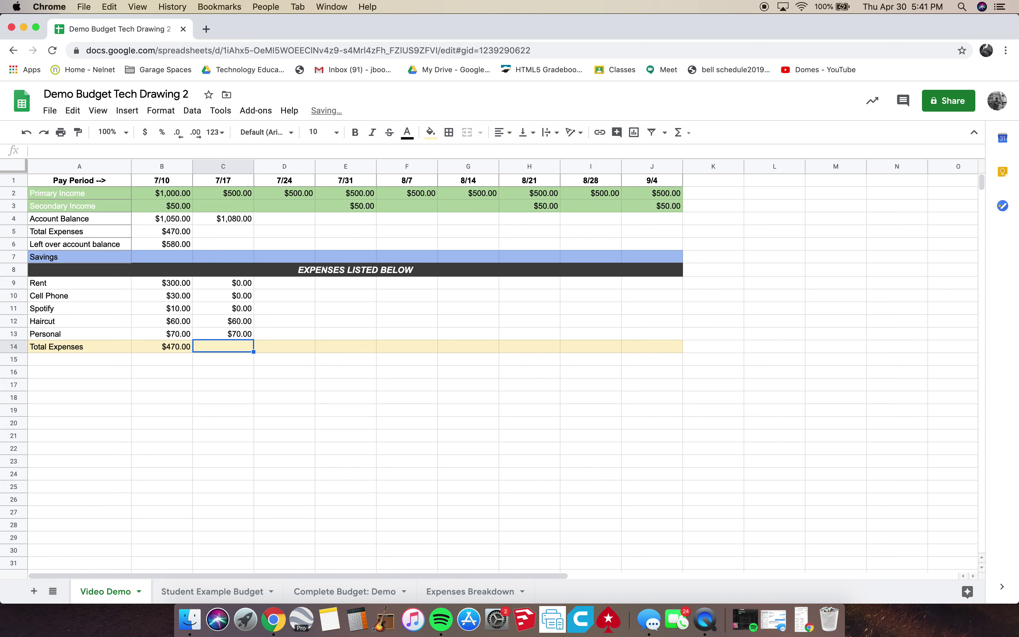
# Fill the 7/10 Total Expenses formula =sum(B9:B13) from B14 across to 9/4 in J14, and check the copied formula in C14.
pyautogui.click(173, 349)
pyautogui.doubleClick(185, 347)
pyautogui.click(181, 369)
pyautogui.click(190, 346)
pyautogui.moveTo(192, 351); pyautogui.dragTo(677, 352)
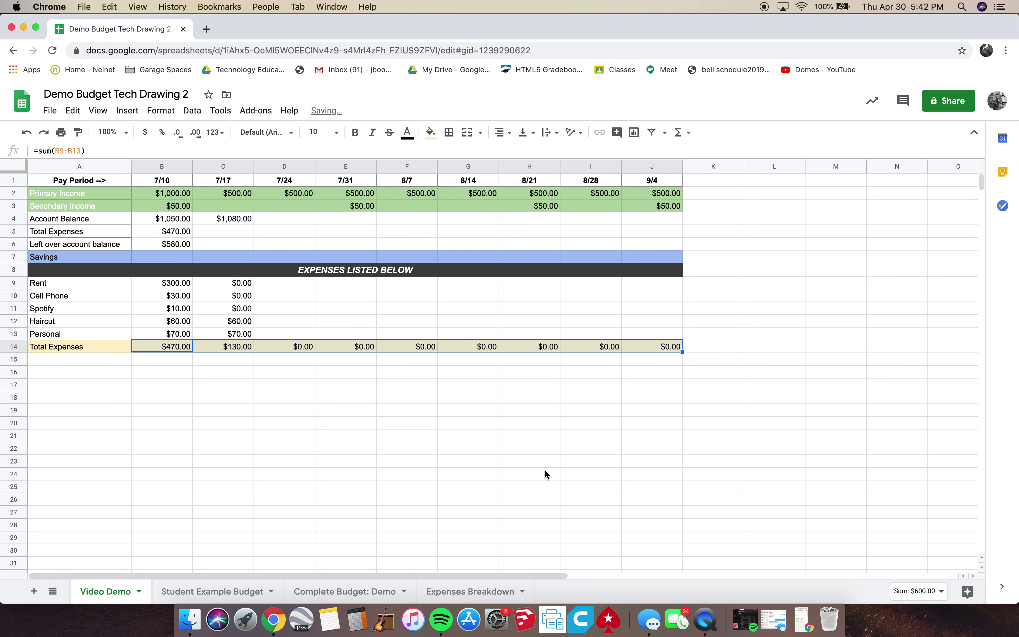
pyautogui.click(229, 373)
pyautogui.click(236, 346)
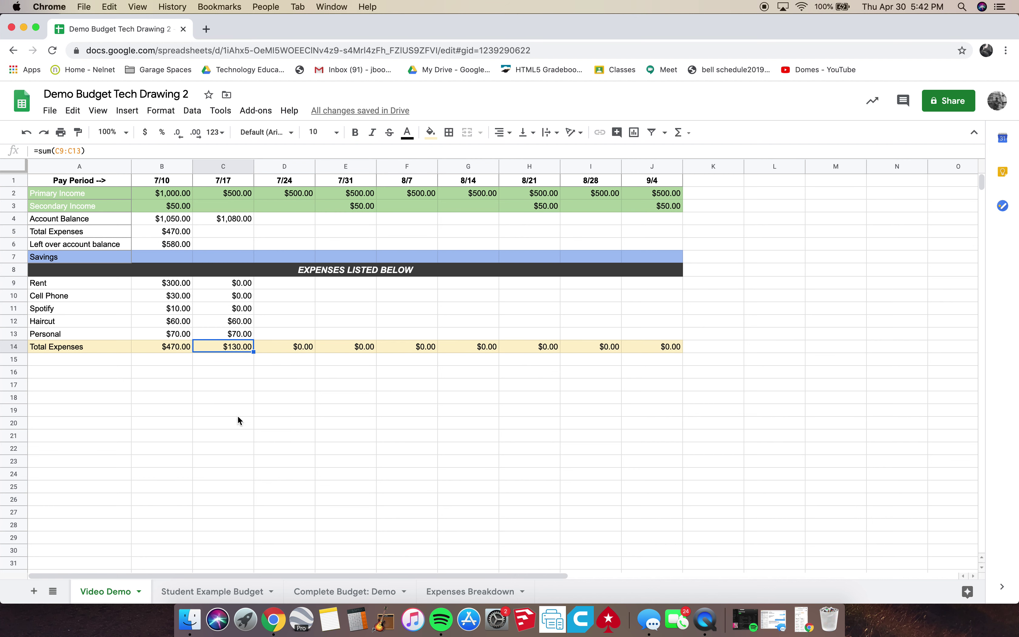
pyautogui.doubleClick(233, 348)
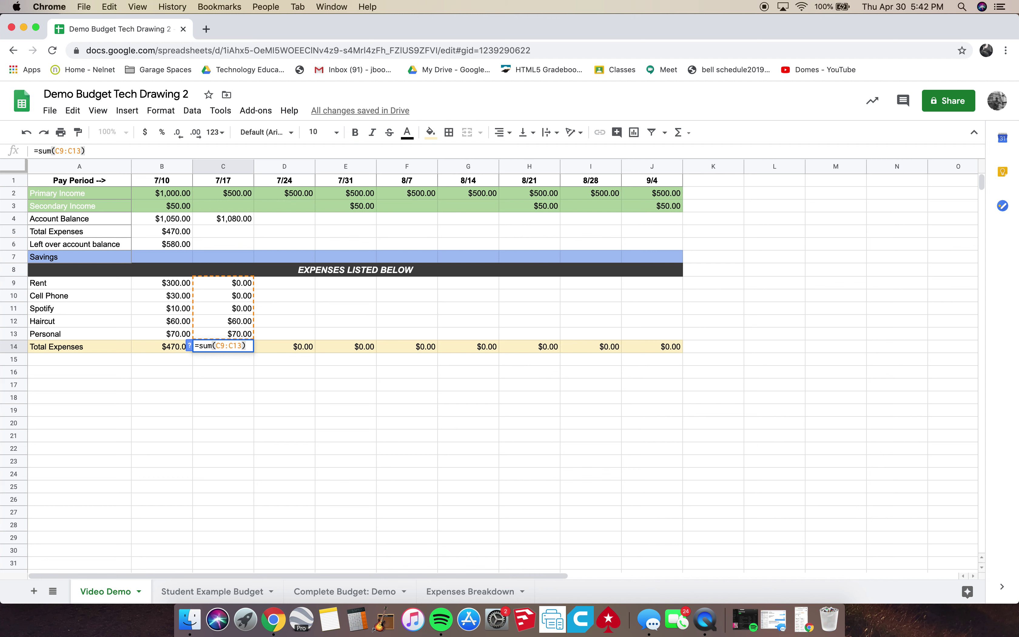
pyautogui.press('Return')
pyautogui.click(244, 377)
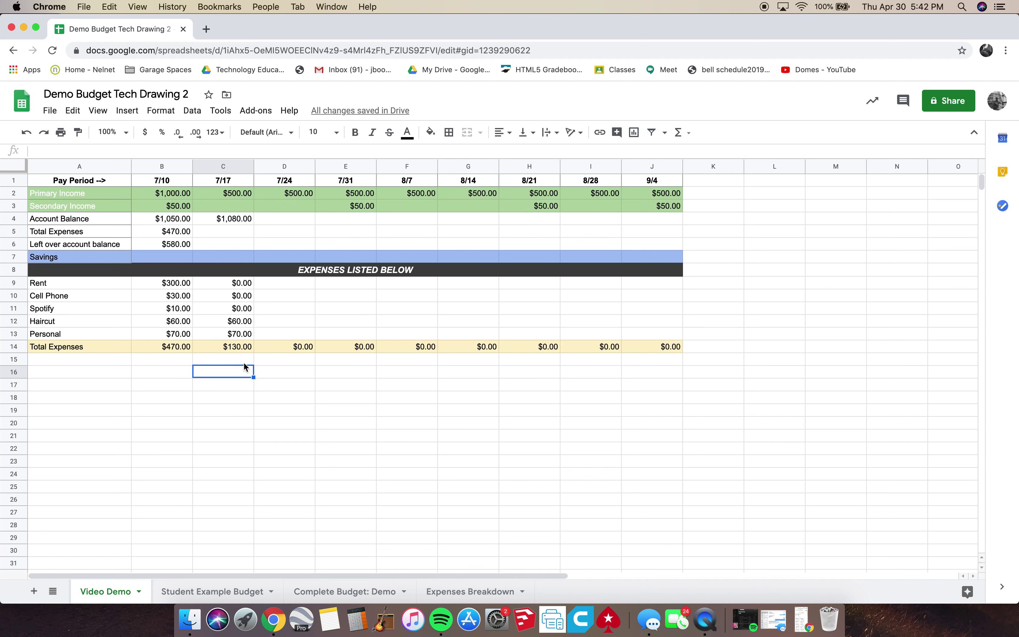
# Fill the Total Expenses reference =(B14) from B5 across row 5 to 9/4 in J5.
pyautogui.click(207, 233)
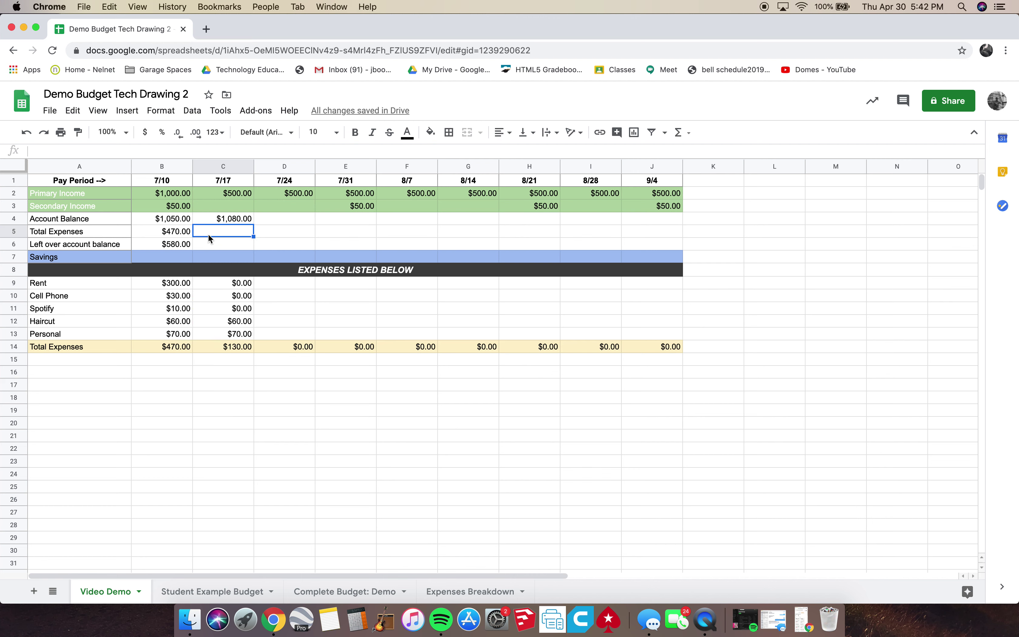
pyautogui.click(186, 236)
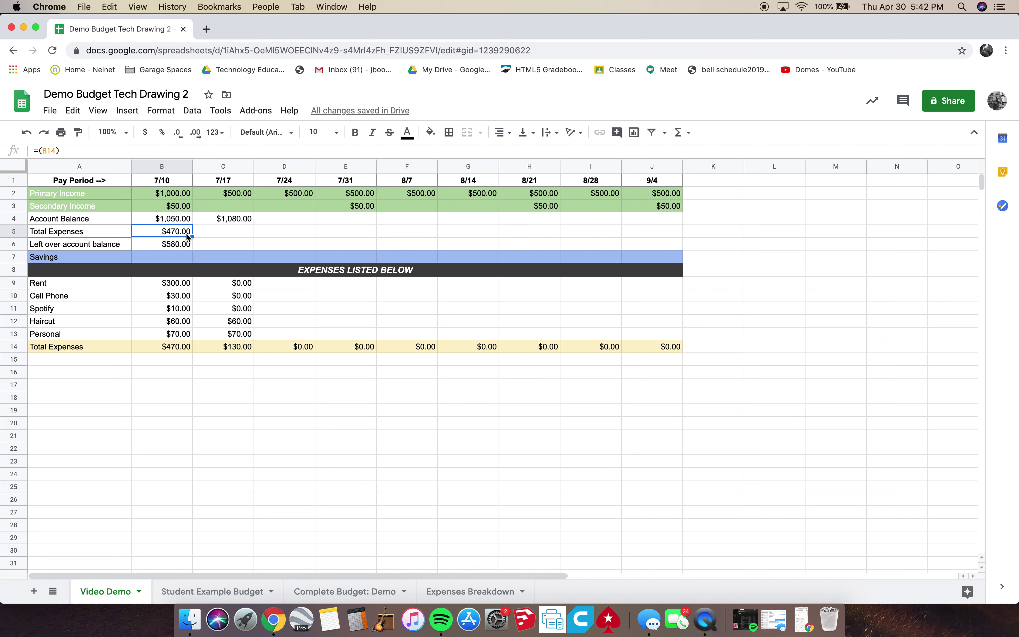
pyautogui.doubleClick(179, 230)
pyautogui.press('Escape')
pyautogui.moveTo(195, 236); pyautogui.dragTo(625, 246)
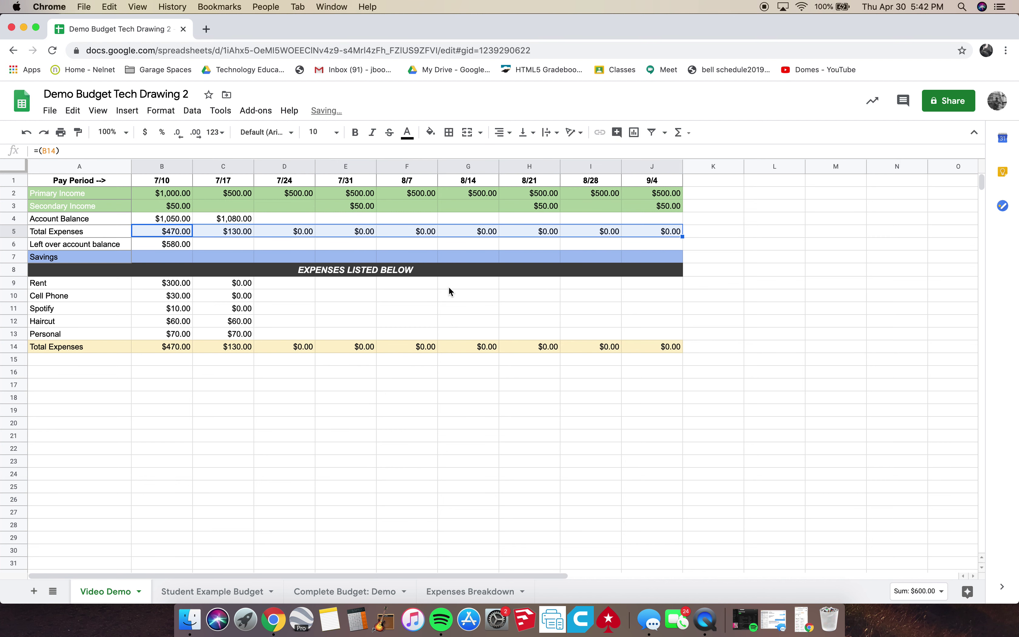
# Fill the Left over account balance formula =sum(B4-B5) from B6 across row 6 to 9/4 in J6.
pyautogui.click(226, 246)
pyautogui.click(108, 243)
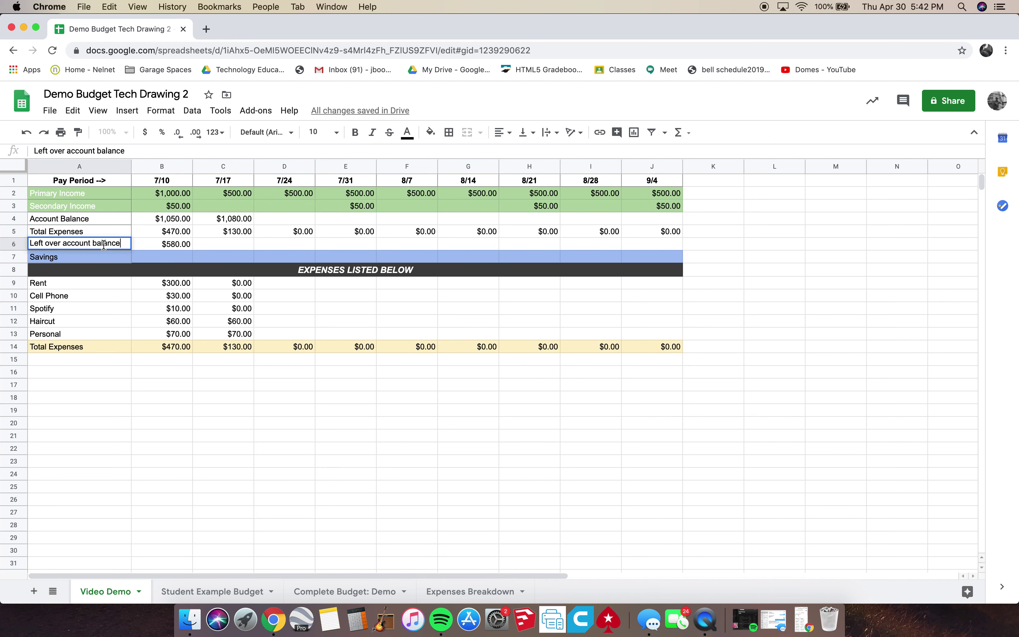
pyautogui.doubleClick(171, 246)
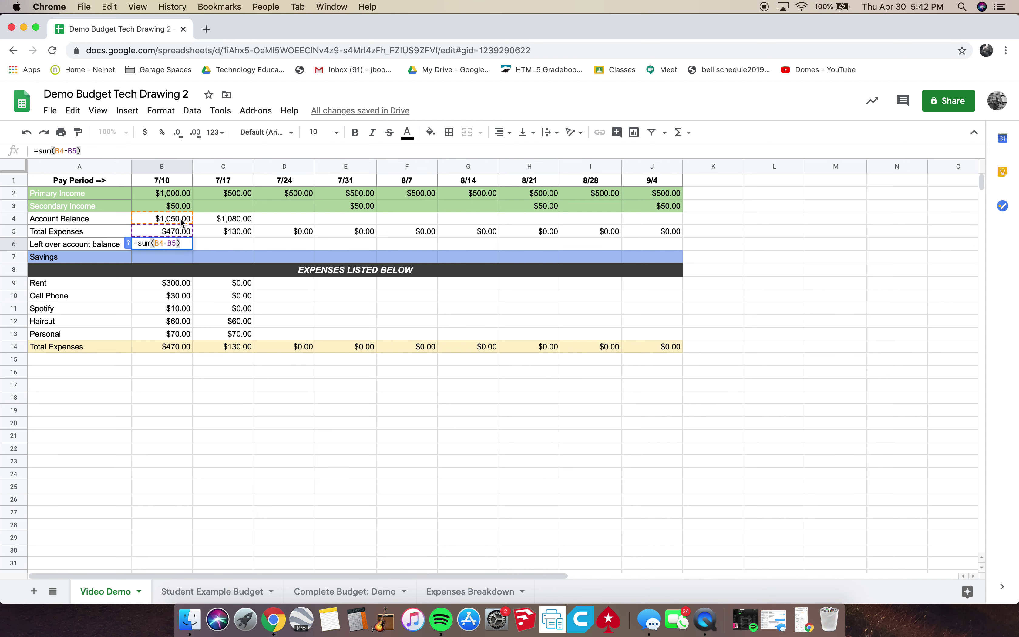
pyautogui.press('Return')
pyautogui.click(192, 247)
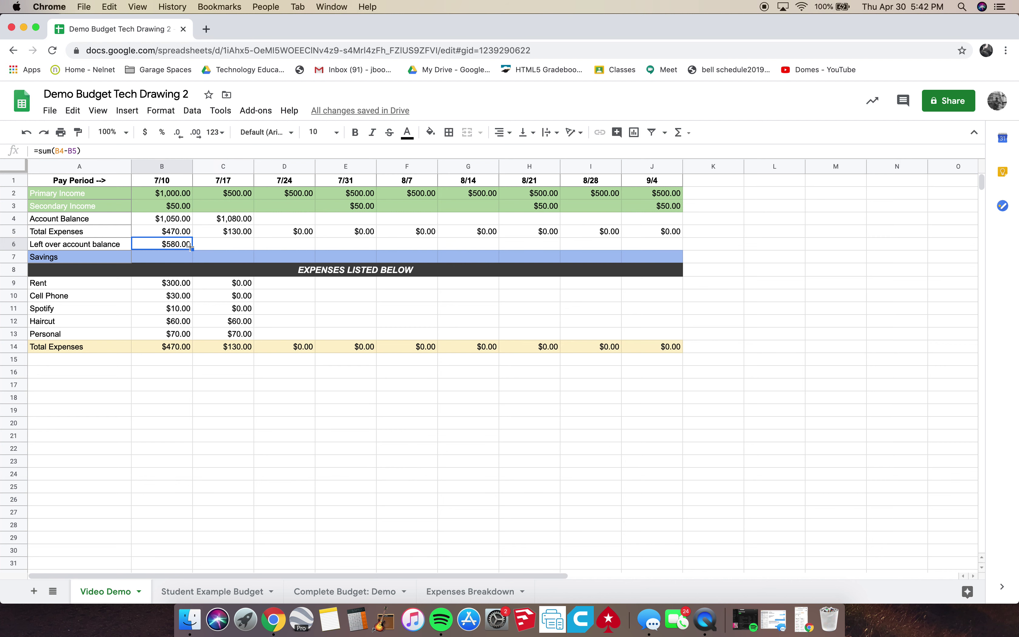
pyautogui.moveTo(192, 246); pyautogui.dragTo(650, 245)
pyautogui.click(228, 333)
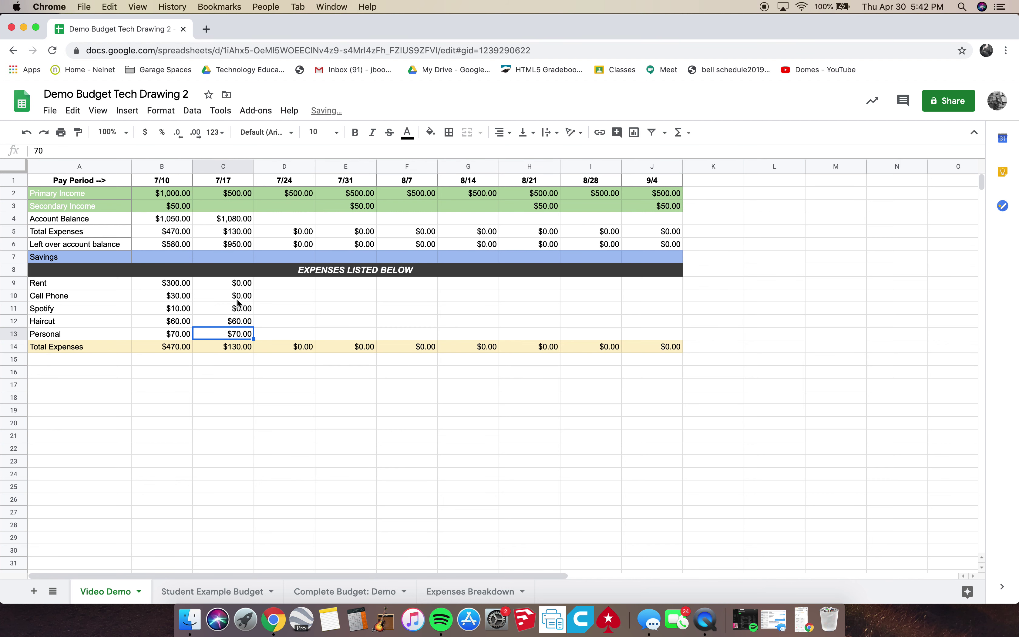
# Compare the Account Balance formulas in B4 and C4, and fill =sum(C2,C3,B6) from C4 across to 9/4 in J4.
pyautogui.click(239, 222)
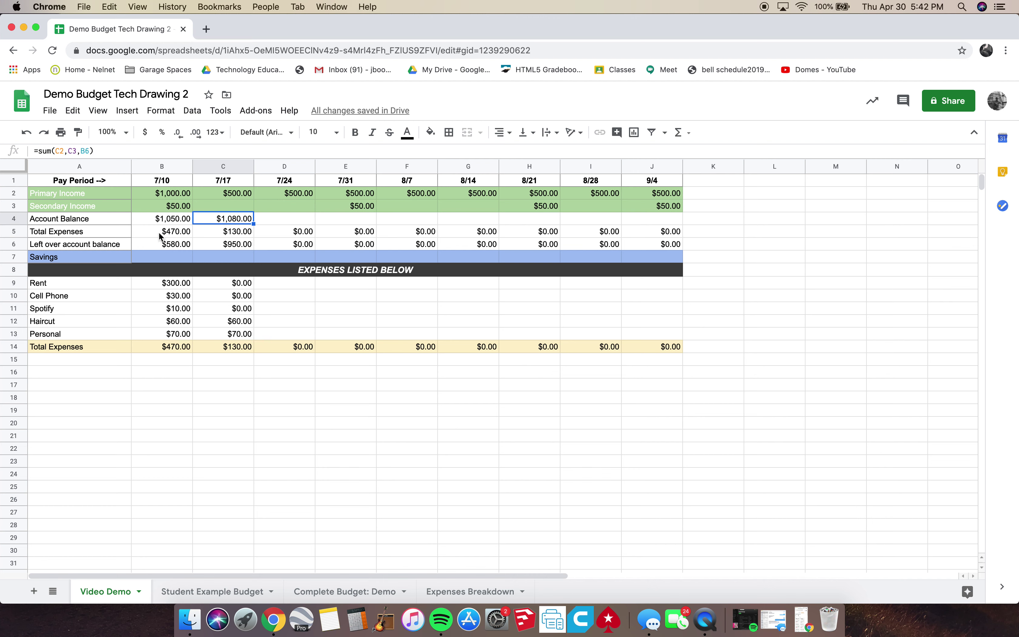
pyautogui.doubleClick(166, 218)
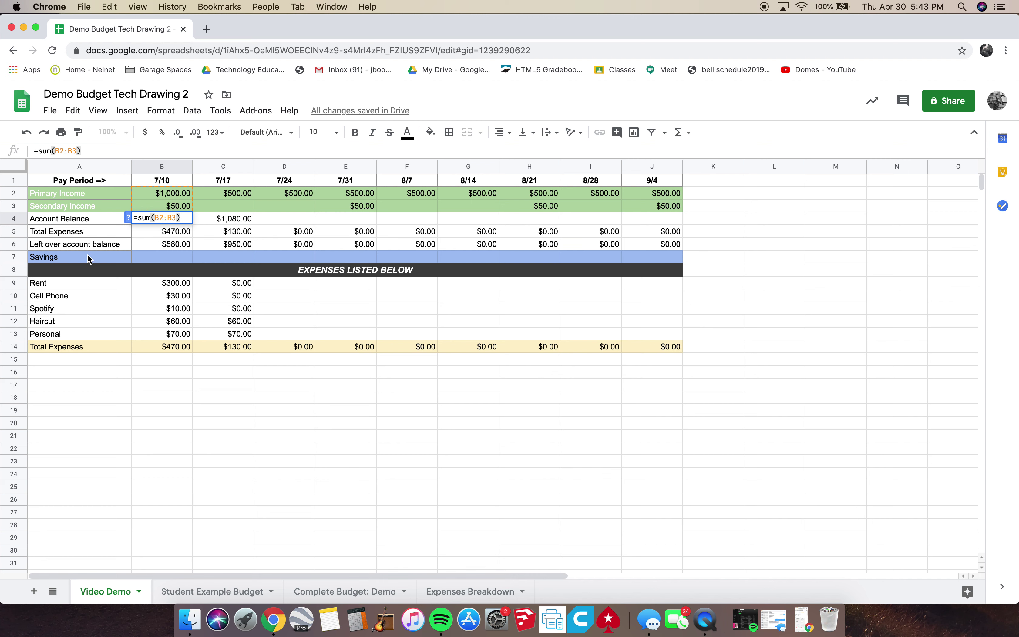
pyautogui.click(235, 224)
pyautogui.doubleClick(235, 223)
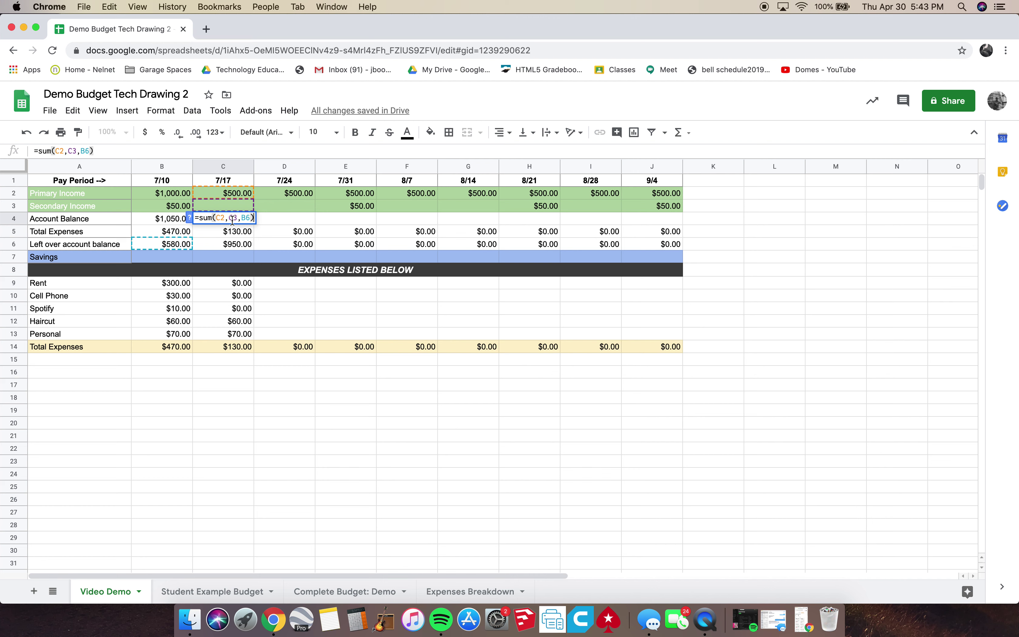
pyautogui.click(240, 192)
pyautogui.doubleClick(243, 220)
pyautogui.click(234, 218)
pyautogui.click(254, 223)
pyautogui.moveTo(254, 223); pyautogui.dragTo(679, 224)
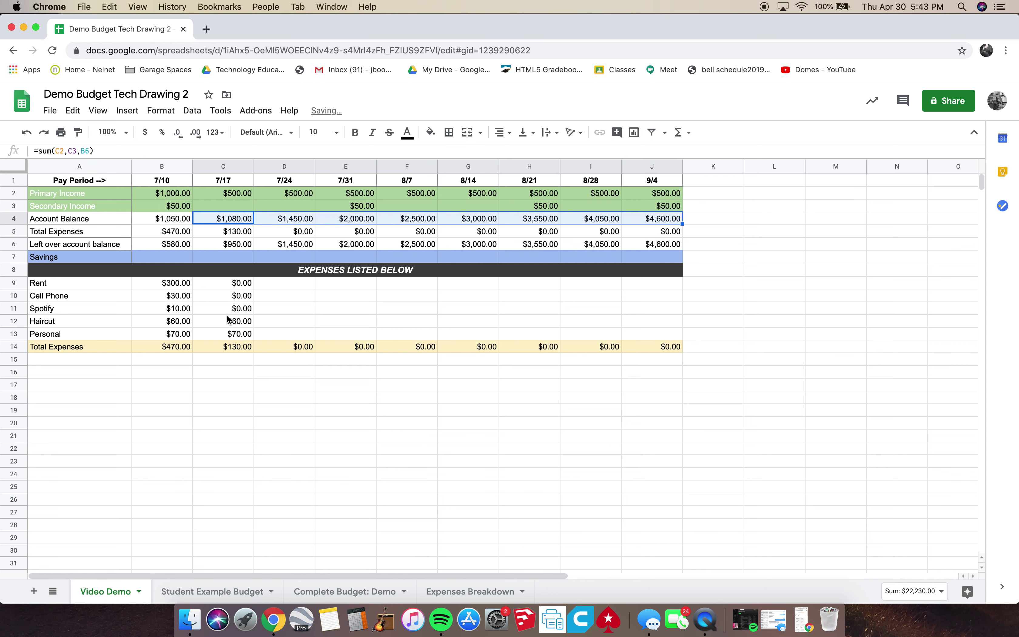
# Copy the 7/17 expenses in C9:C13 across the 7/24 to 9/4 pay periods, D9:J13.
pyautogui.click(287, 316)
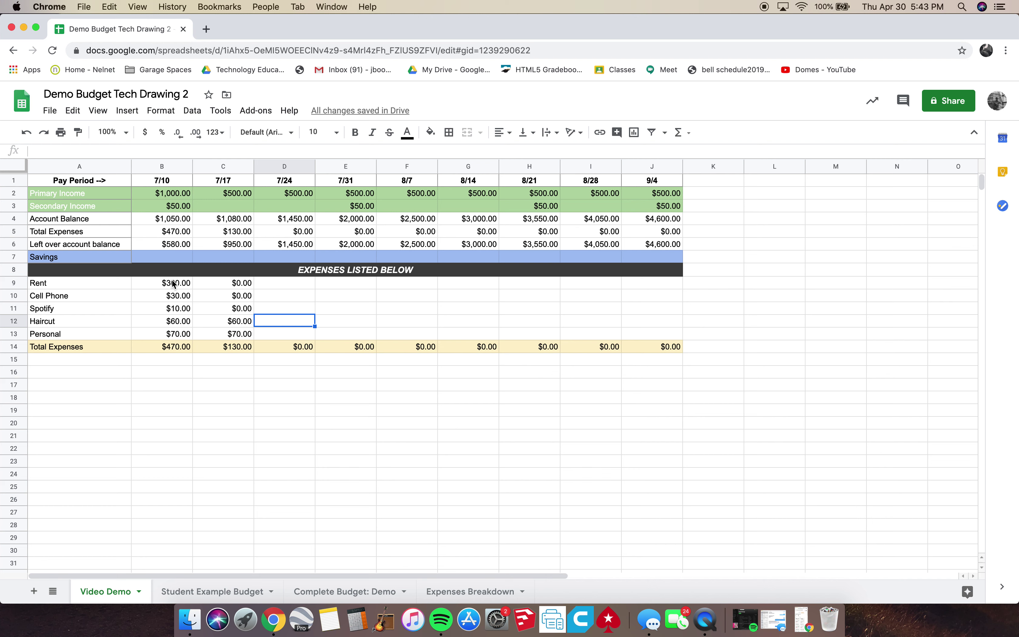
pyautogui.click(187, 284)
pyautogui.moveTo(186, 284); pyautogui.dragTo(237, 333)
pyautogui.click(237, 333)
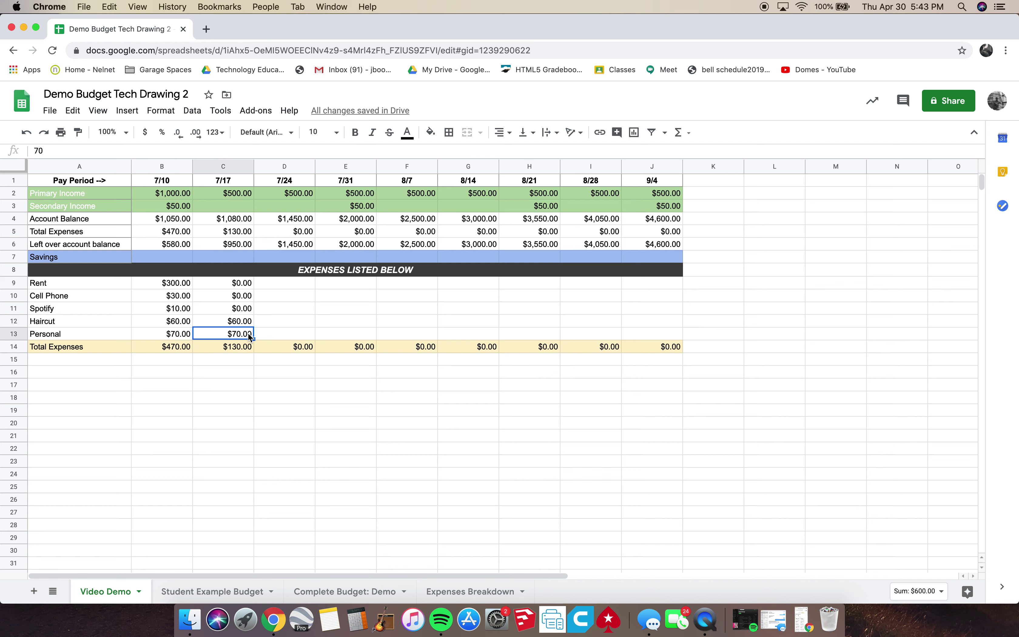
pyautogui.moveTo(239, 285); pyautogui.dragTo(644, 335)
pyautogui.click(506, 441)
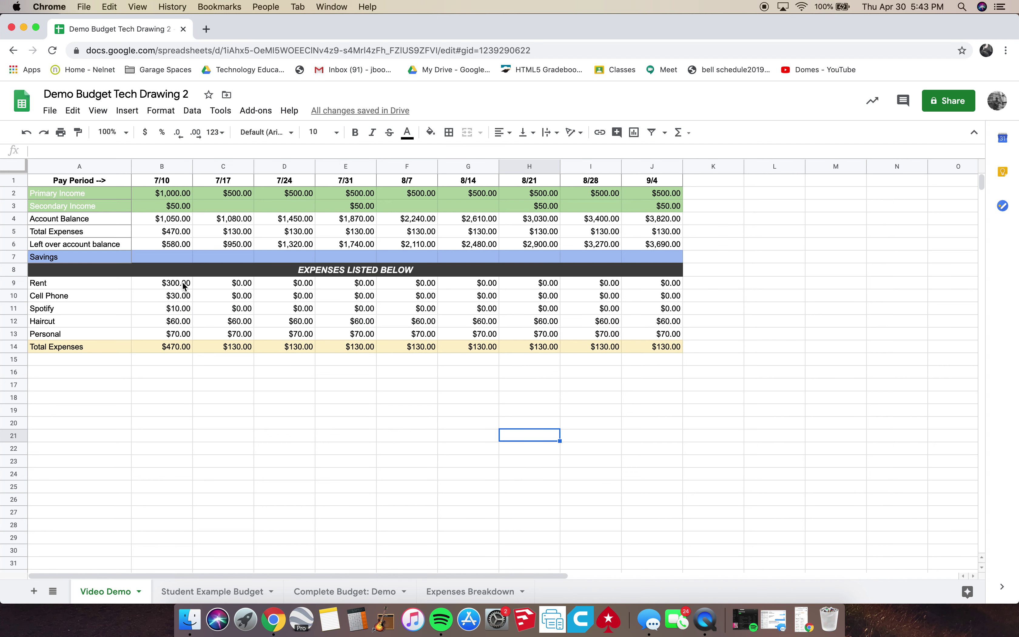
# Copy the 7/10 Rent, Cell Phone and Spotify amounts from B9:B11 to the 7/31 pay period in E9:E11.
pyautogui.click(182, 288)
pyautogui.moveTo(182, 288); pyautogui.dragTo(185, 310)
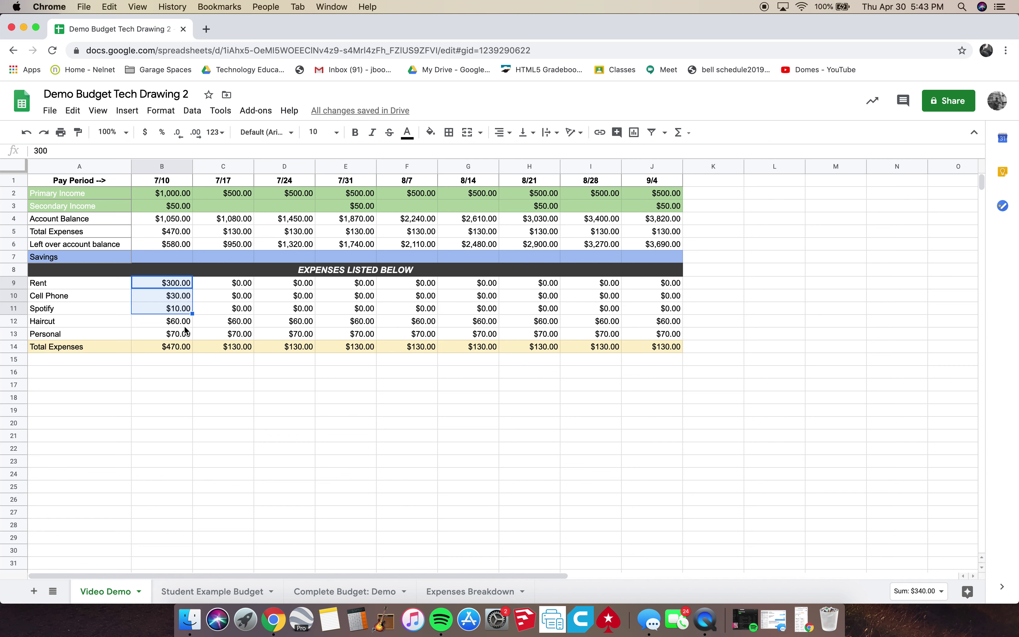
pyautogui.press('super+c')
pyautogui.click(353, 184)
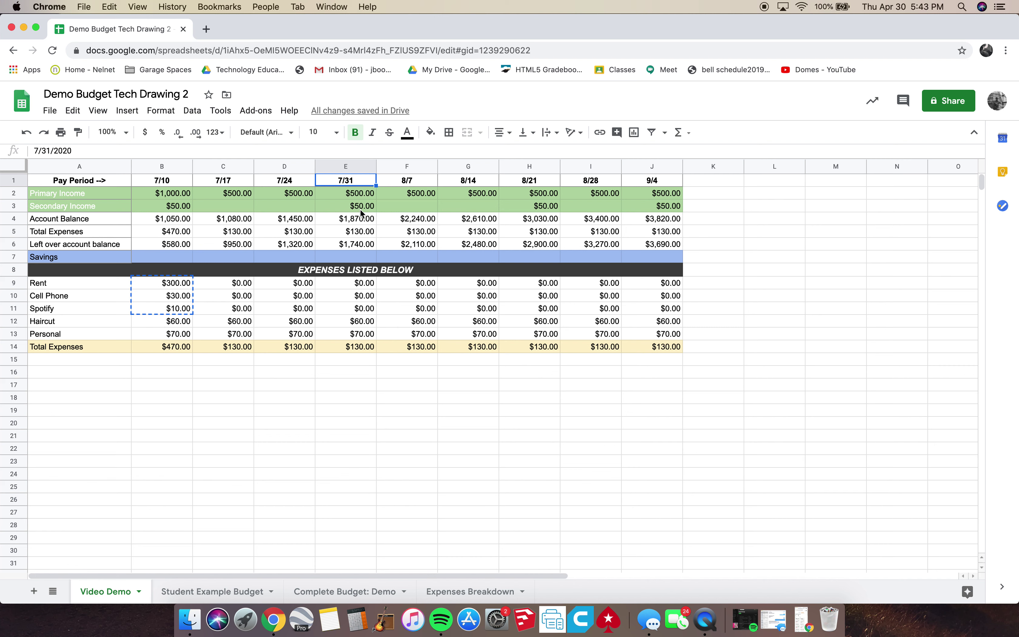
pyautogui.click(360, 284)
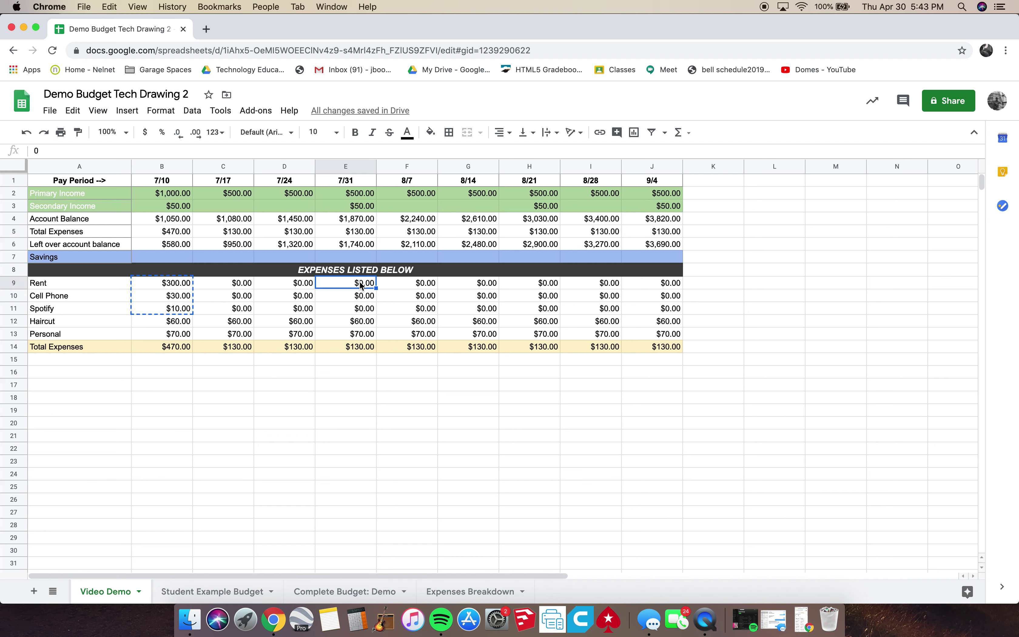
pyautogui.press('super+v')
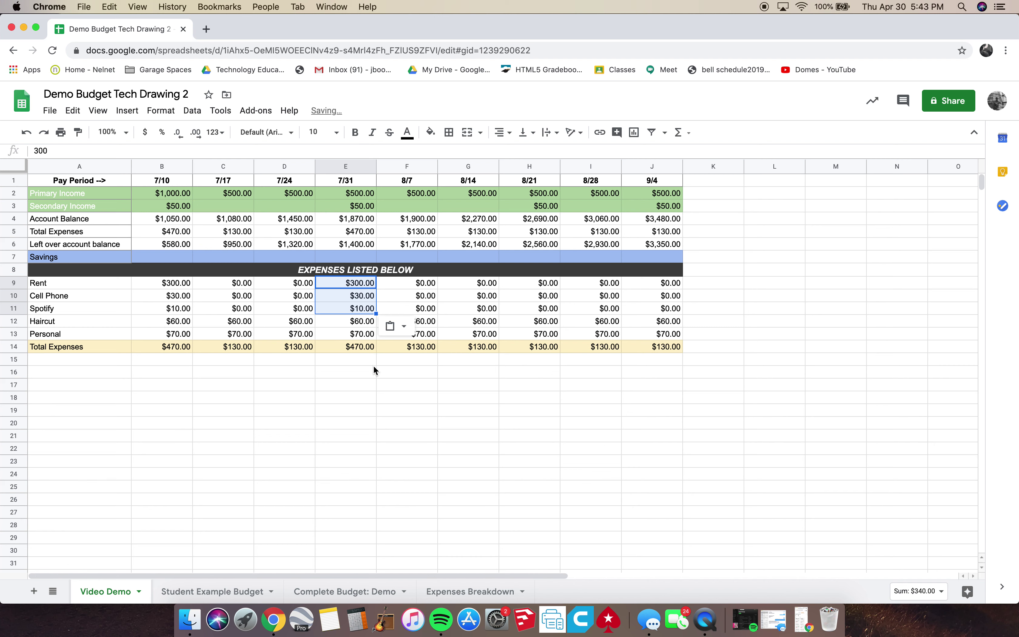
# Paste the copied Rent, Cell Phone and Spotify amounts into the 8/28 pay period, I9:I11.
pyautogui.click(599, 181)
pyautogui.click(605, 286)
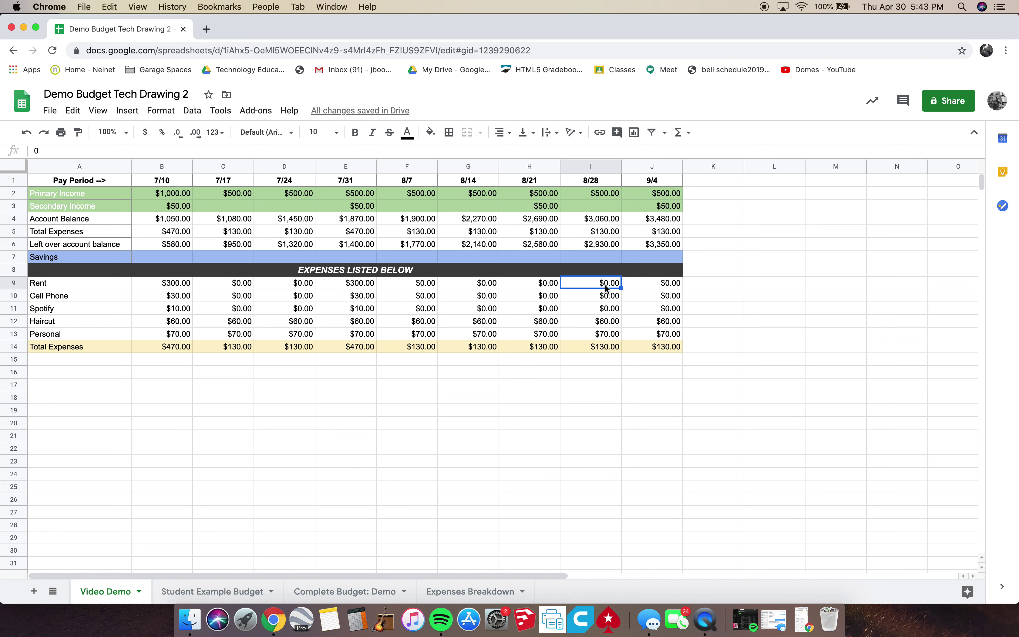
pyautogui.moveTo(606, 288); pyautogui.dragTo(607, 308)
pyautogui.press('super+v')
pyautogui.click(611, 359)
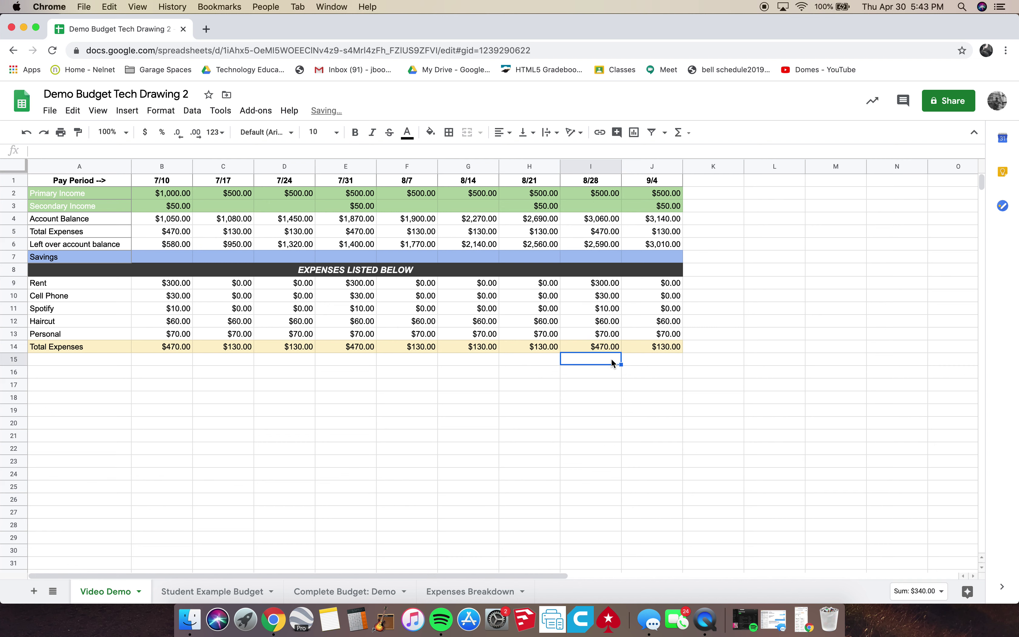
# Colour the entire Left over account balance row, row 6, with a yellow fill.
pyautogui.click(14, 244)
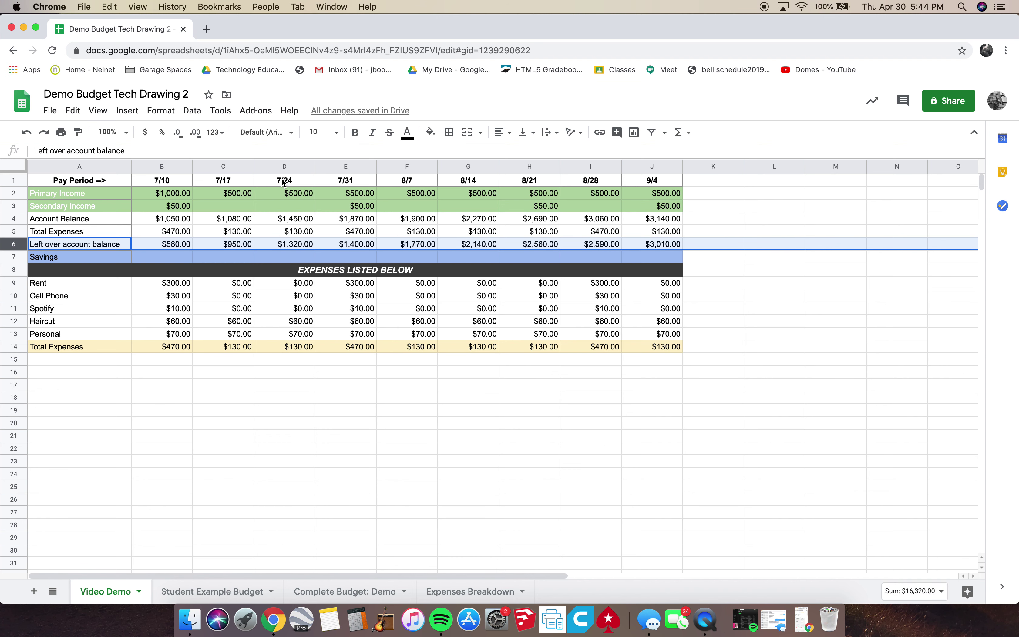
pyautogui.click(429, 132)
pyautogui.click(484, 192)
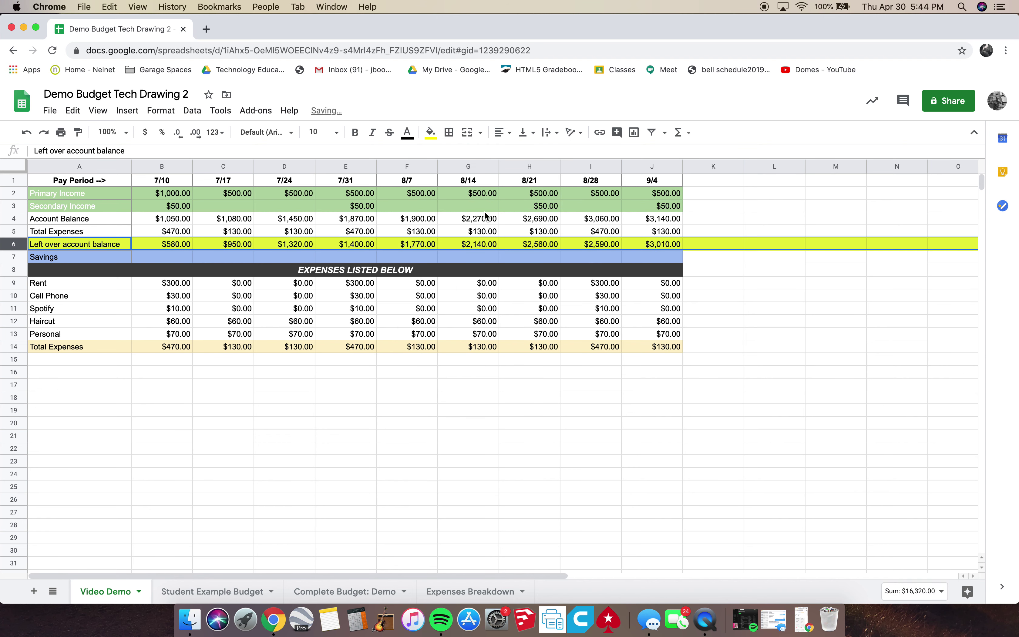
pyautogui.click(461, 372)
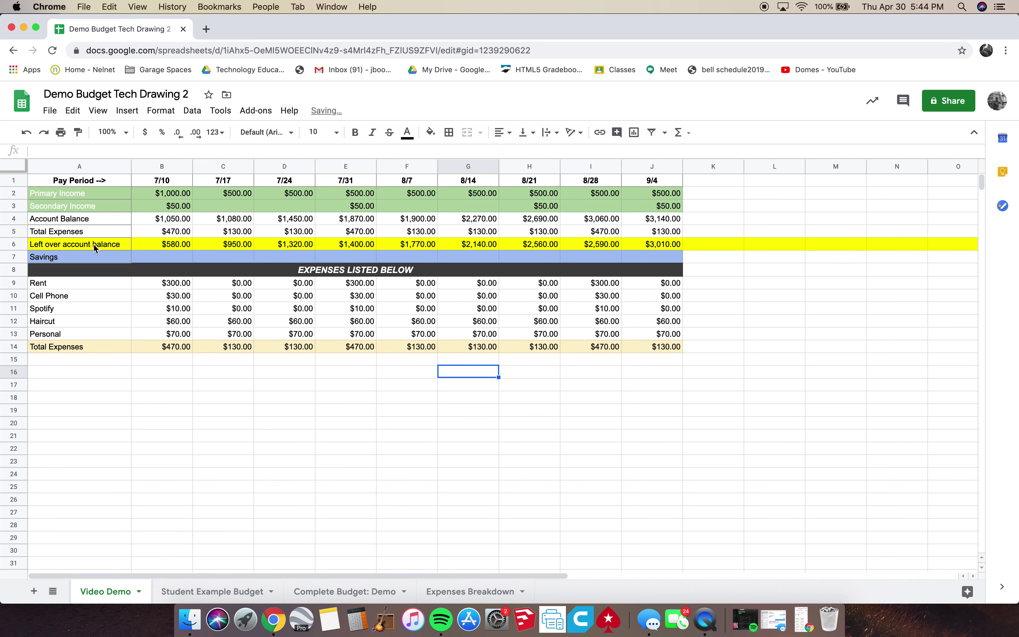
# Examine the Left over account balance formulas in row 6, the Personal expenses in row 13 and the 9/4 Total Expenses.
pyautogui.click(180, 248)
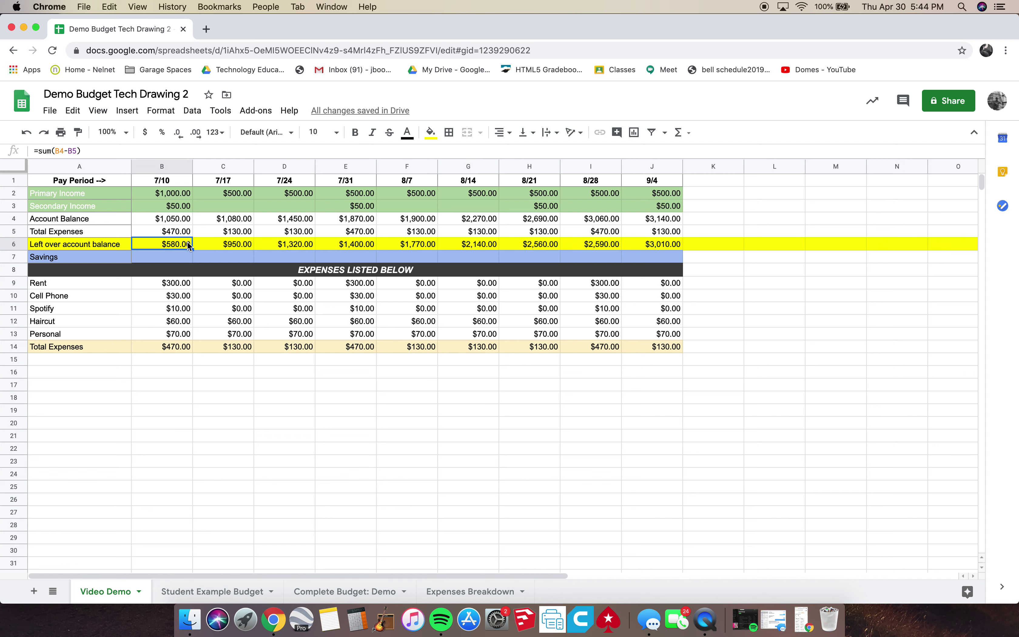
pyautogui.click(239, 249)
pyautogui.click(302, 248)
pyautogui.click(349, 246)
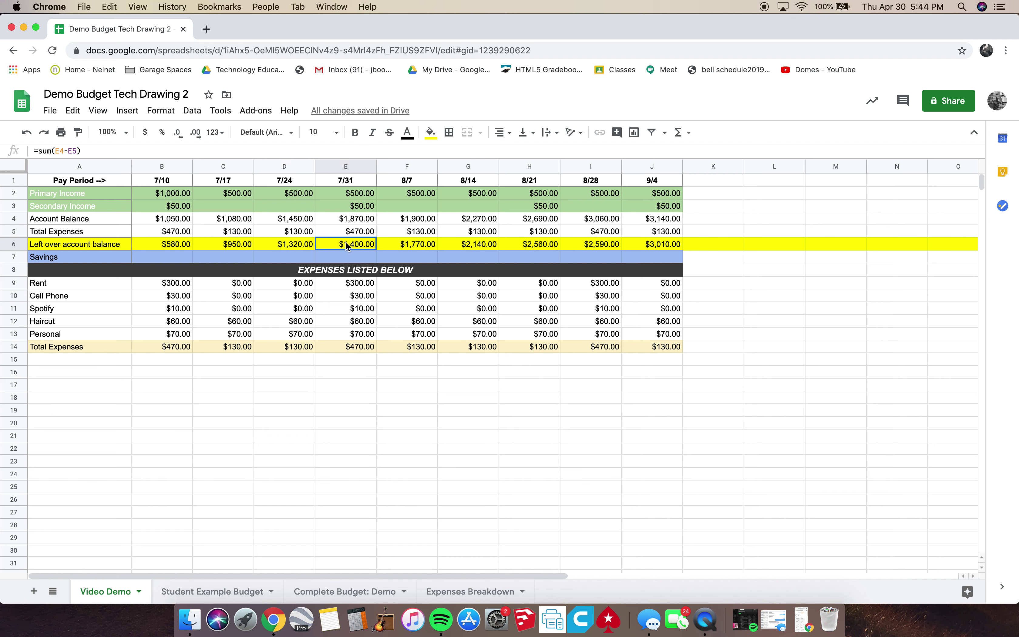
pyautogui.click(411, 246)
pyautogui.click(471, 248)
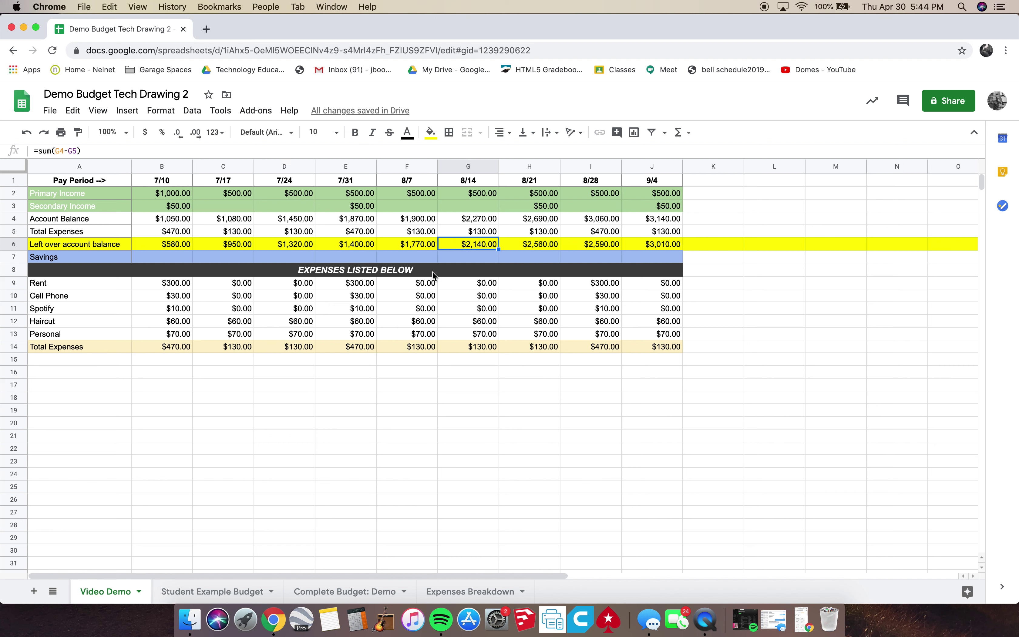
pyautogui.click(167, 333)
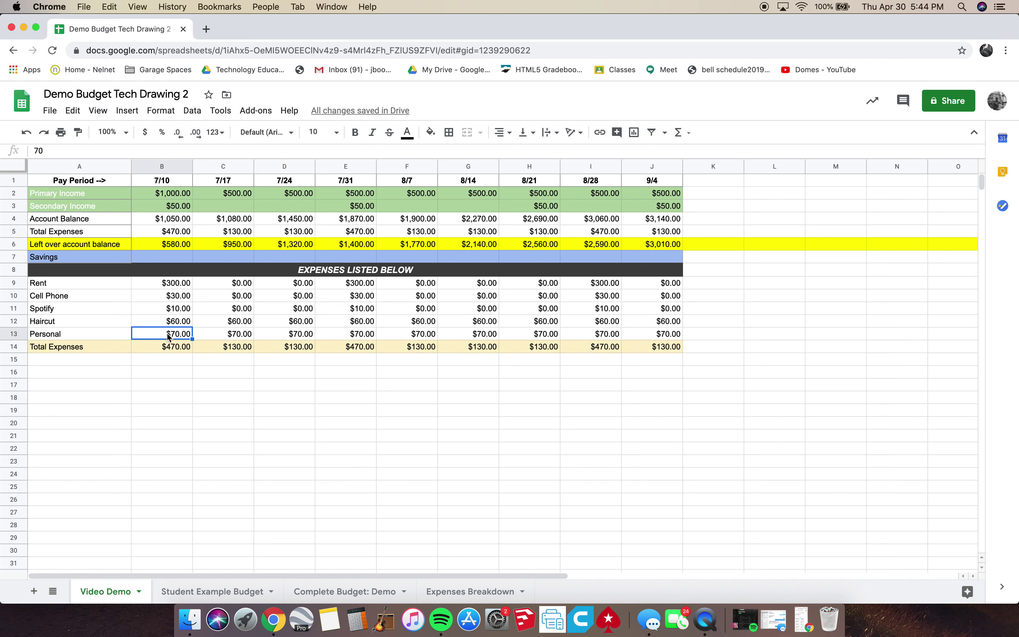
pyautogui.click(270, 334)
pyautogui.click(245, 336)
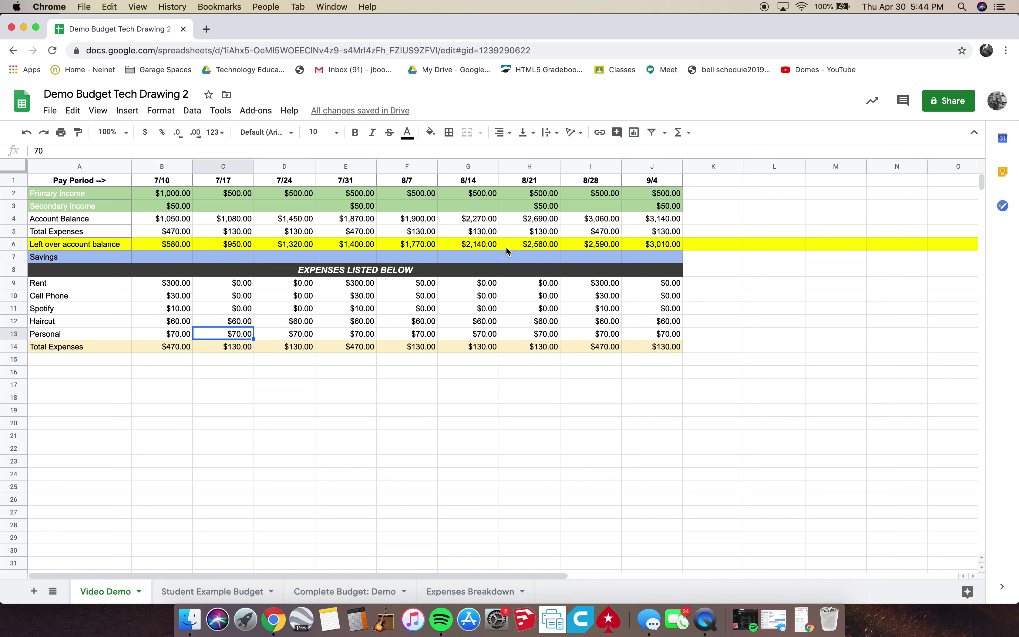
pyautogui.click(665, 246)
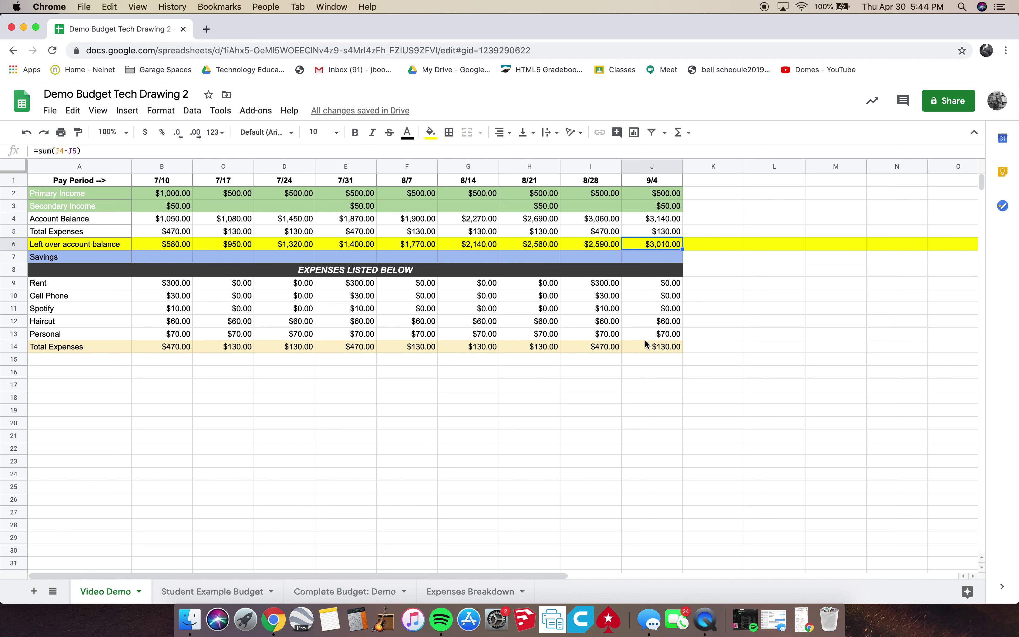
pyautogui.click(676, 346)
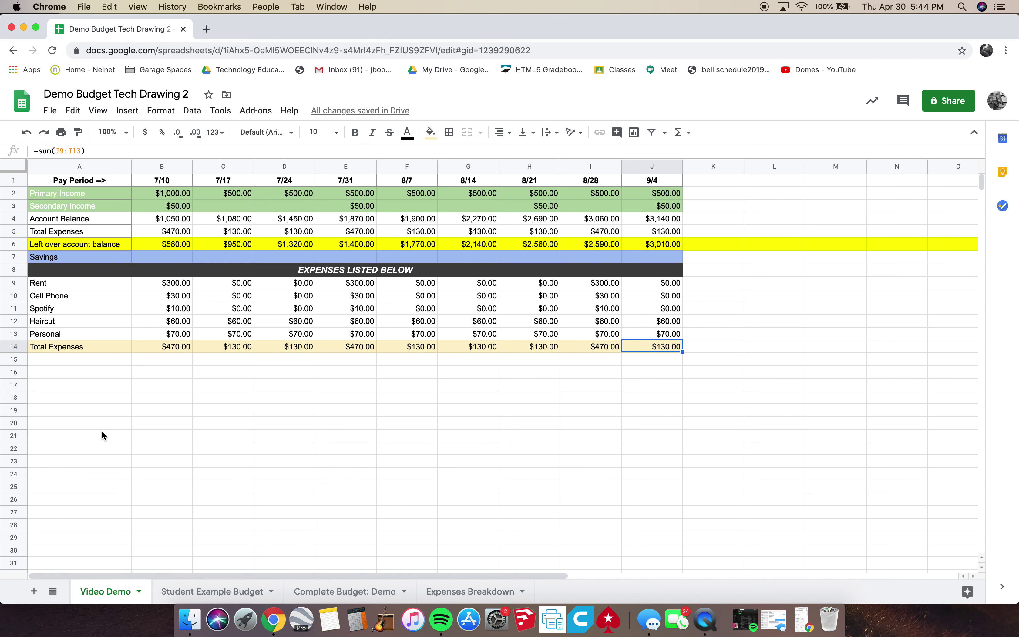
# Set the Primary Income to 200 for 7/17 in C2 and to 400 for 7/10 in B2.
pyautogui.click(233, 193)
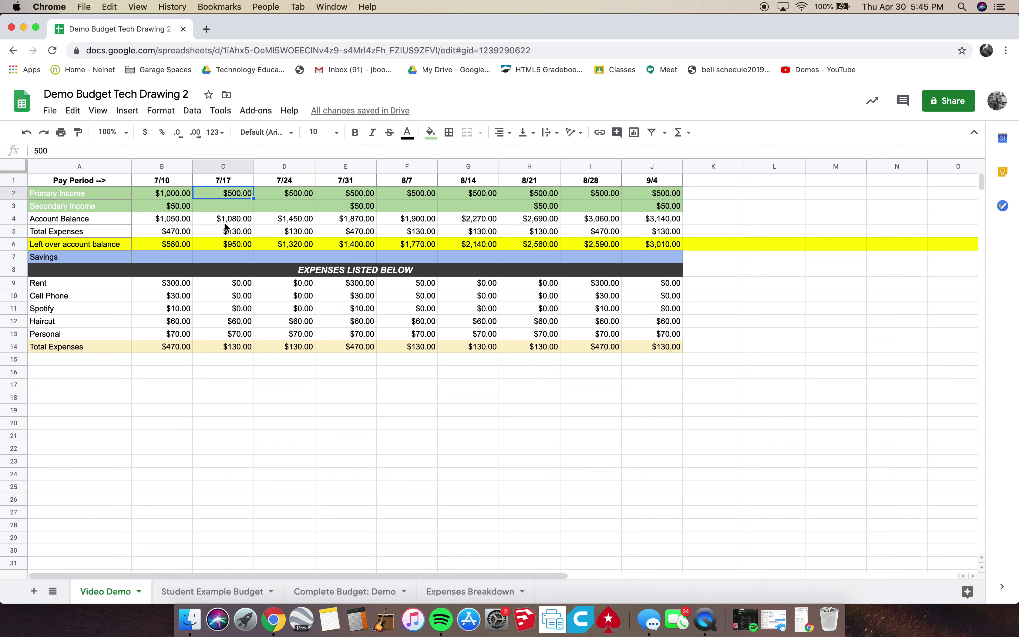
pyautogui.write('200')
pyautogui.click(288, 363)
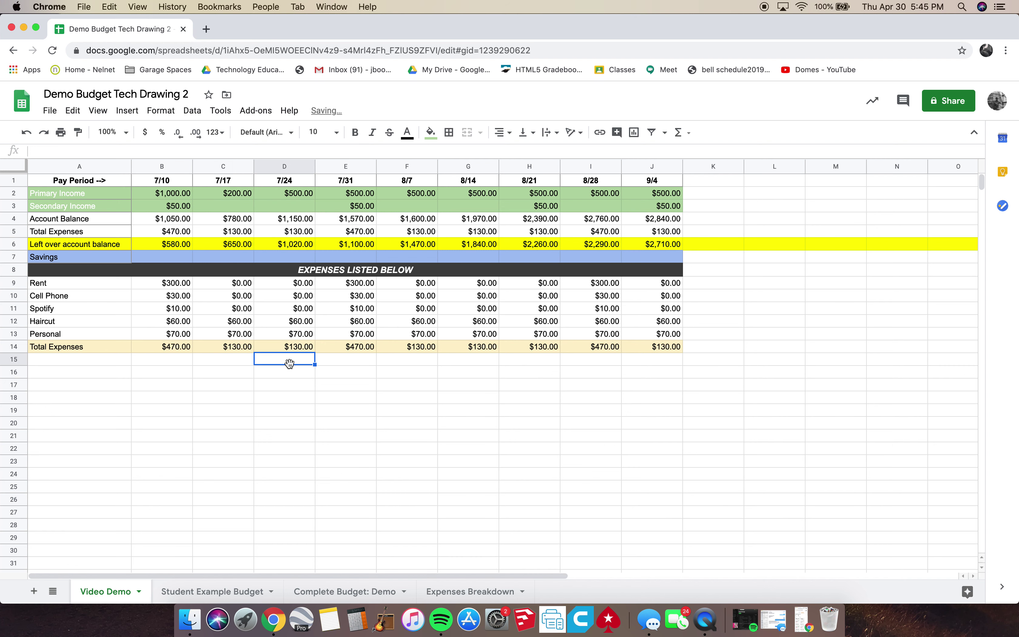
pyautogui.click(232, 194)
pyautogui.click(169, 197)
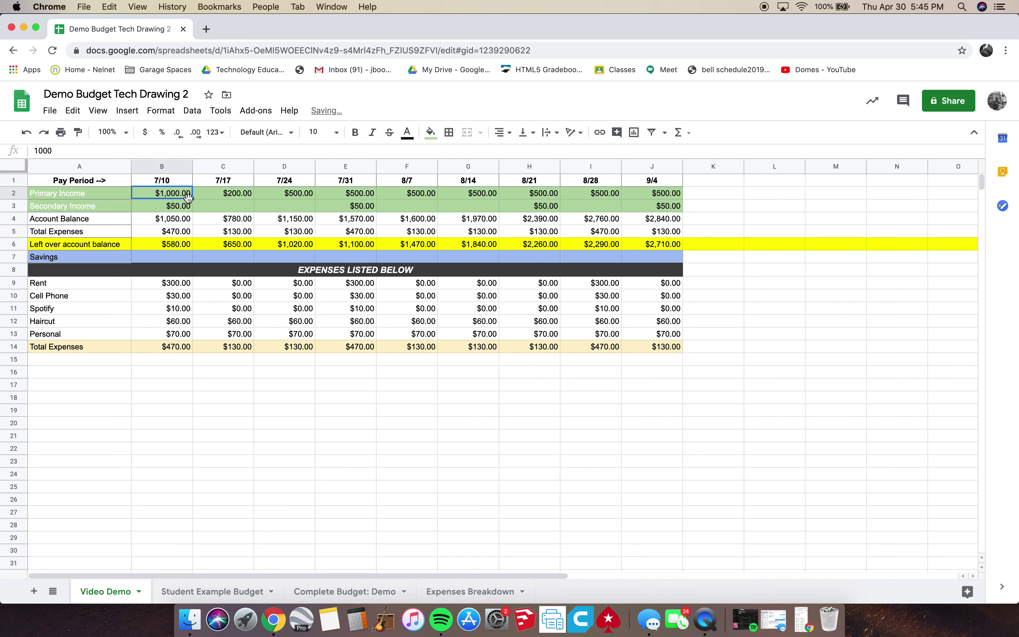
pyautogui.write('400')
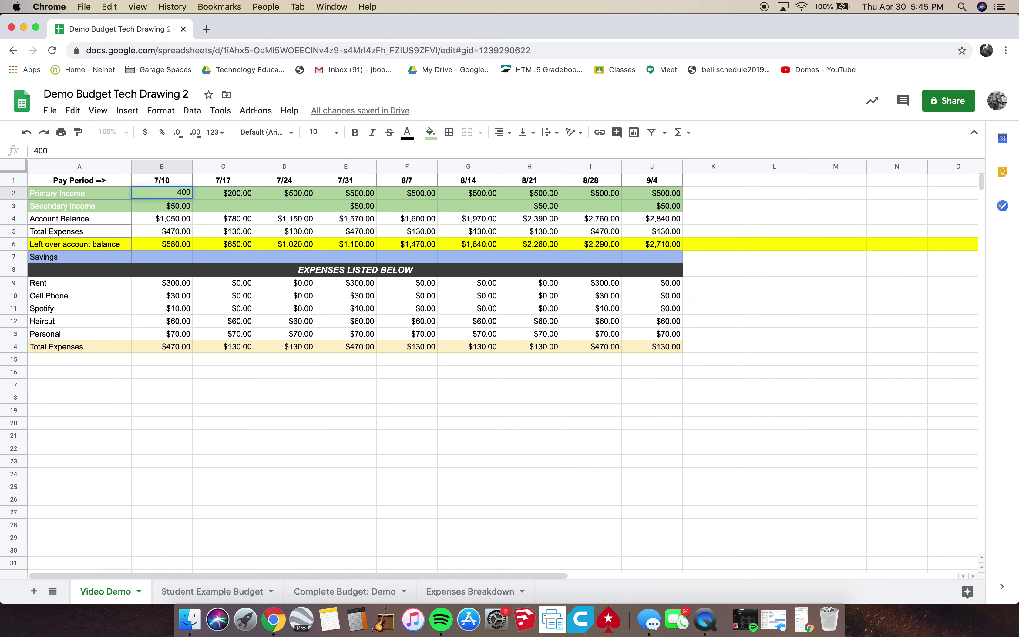
pyautogui.press('Return')
# Copy the 7/17 Primary Income from C2 across the 7/24 to 9/4 pay periods, D2:J2.
pyautogui.click(186, 196)
pyautogui.click(249, 193)
pyautogui.moveTo(253, 198); pyautogui.dragTo(649, 195)
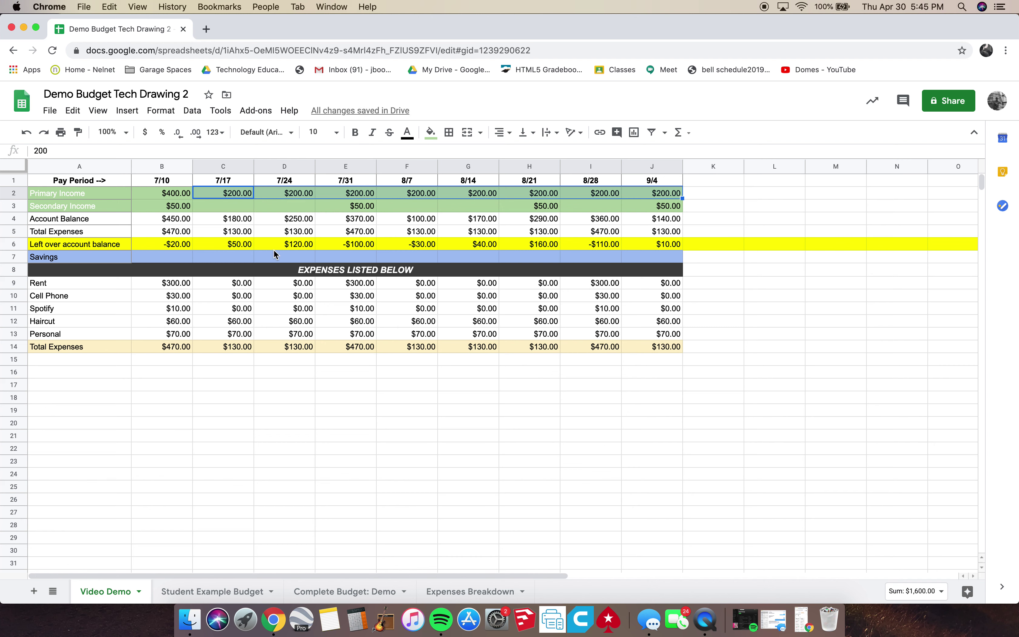
# Check the Left over account balance in row 6 for negative pay periods, including the 8/28 column.
pyautogui.click(244, 248)
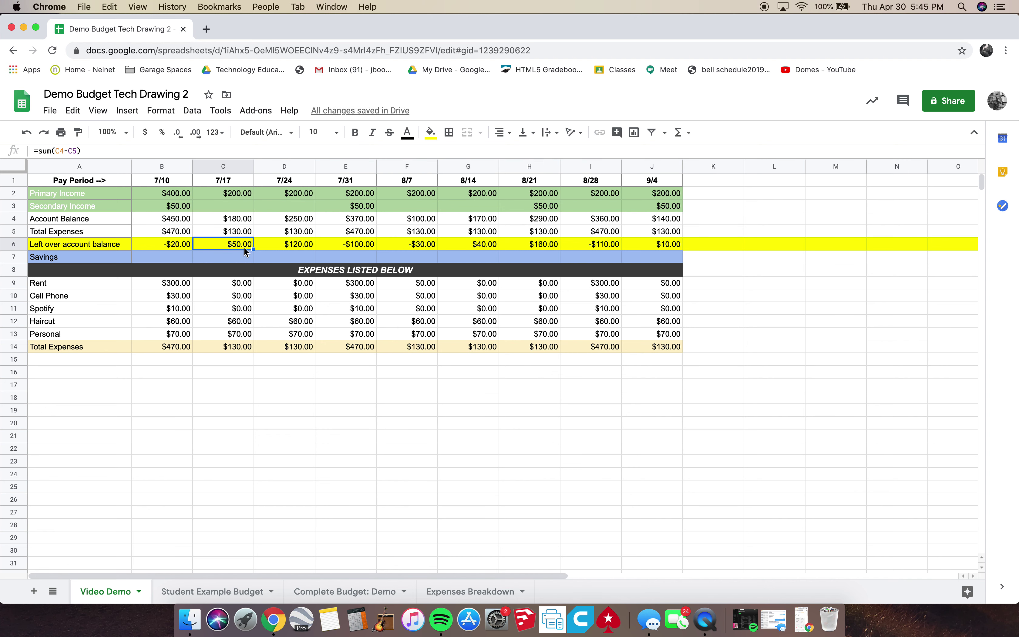
pyautogui.click(285, 248)
pyautogui.click(368, 244)
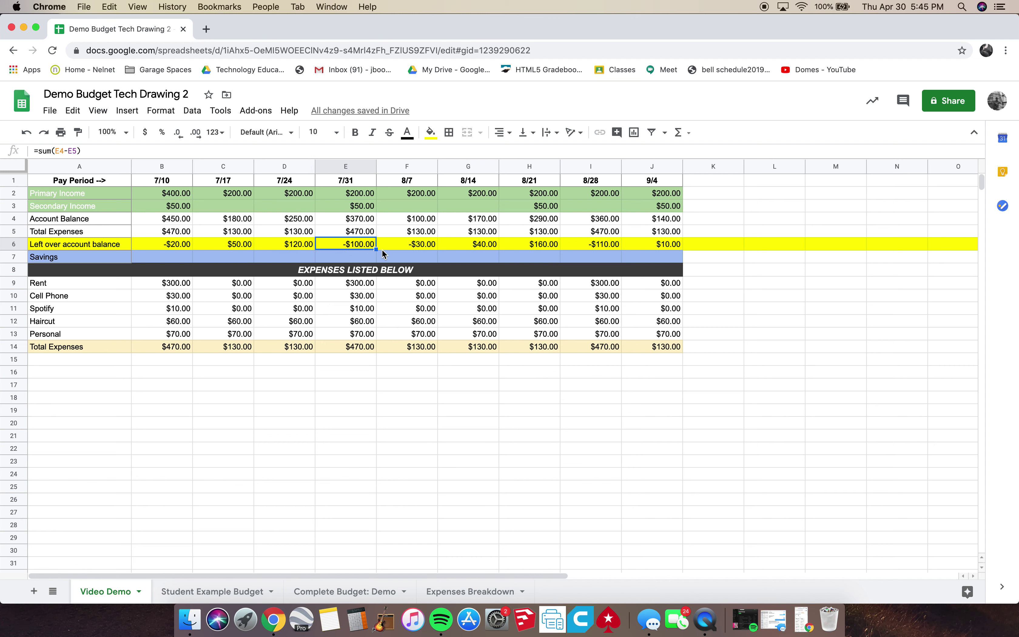
pyautogui.click(423, 247)
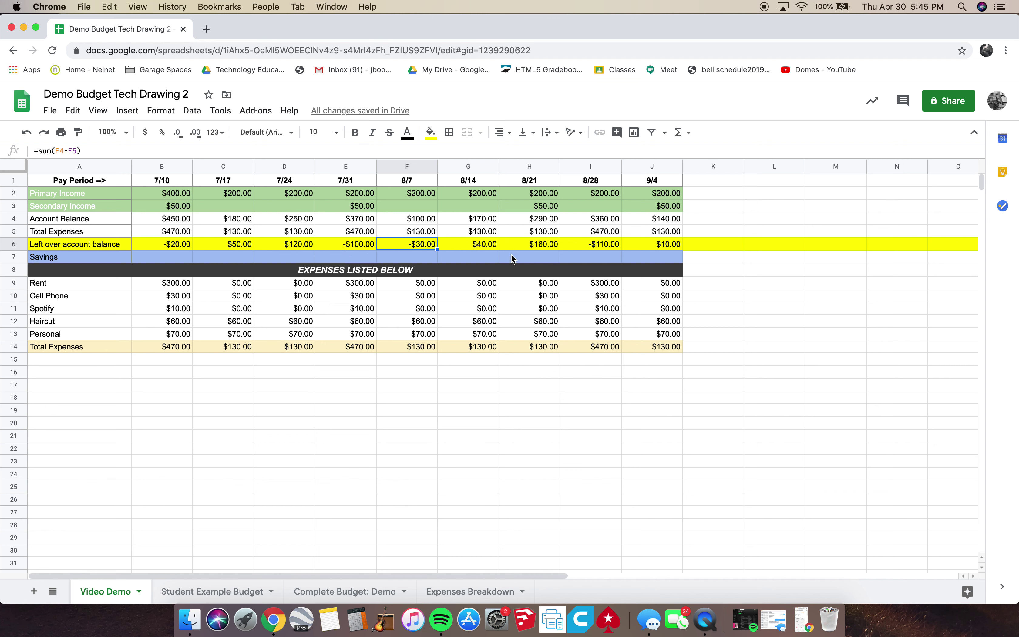
pyautogui.click(606, 247)
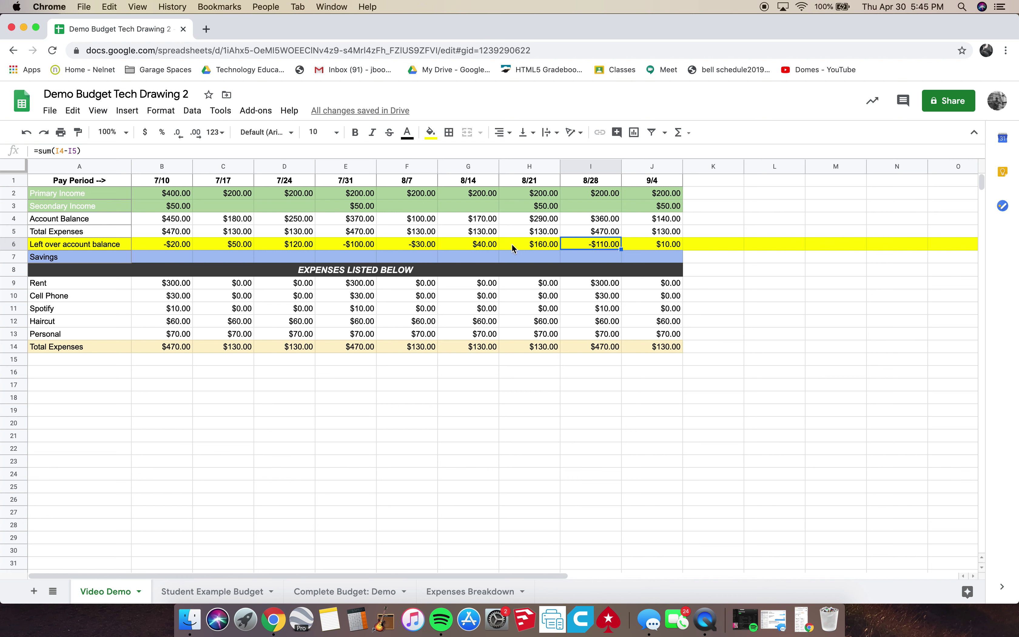
pyautogui.moveTo(592, 181)
pyautogui.mouseDown()
pyautogui.moveTo(613, 324)
pyautogui.moveTo(596, 188)
pyautogui.mouseUp()
pyautogui.click(592, 164)
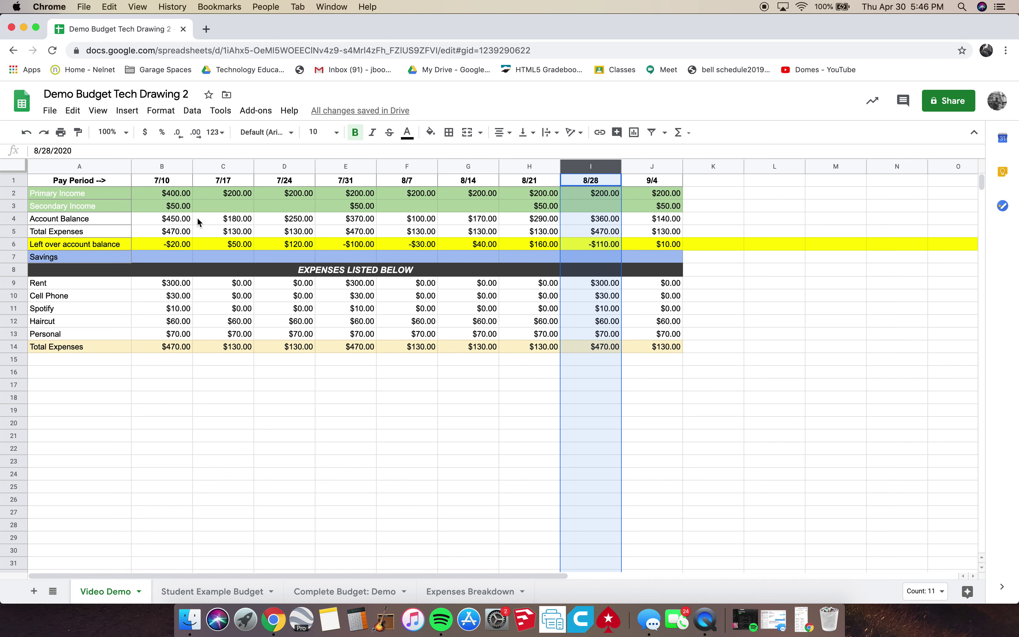
# Set the 7/17 Primary Income in C2 to 350 and copy it across D2:J2.
pyautogui.click(175, 198)
pyautogui.click(225, 200)
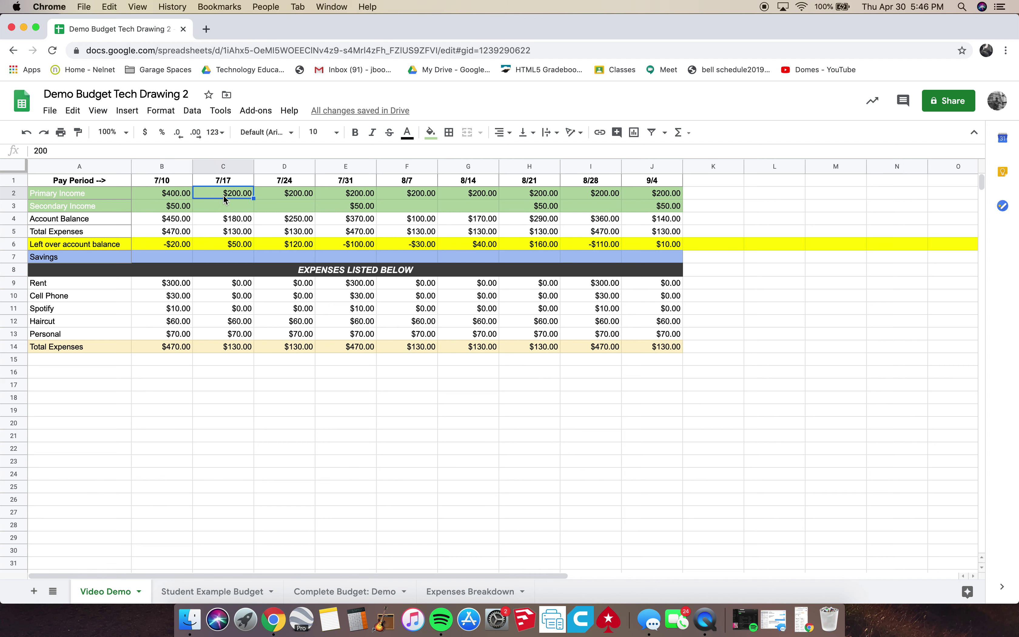
pyautogui.write('350')
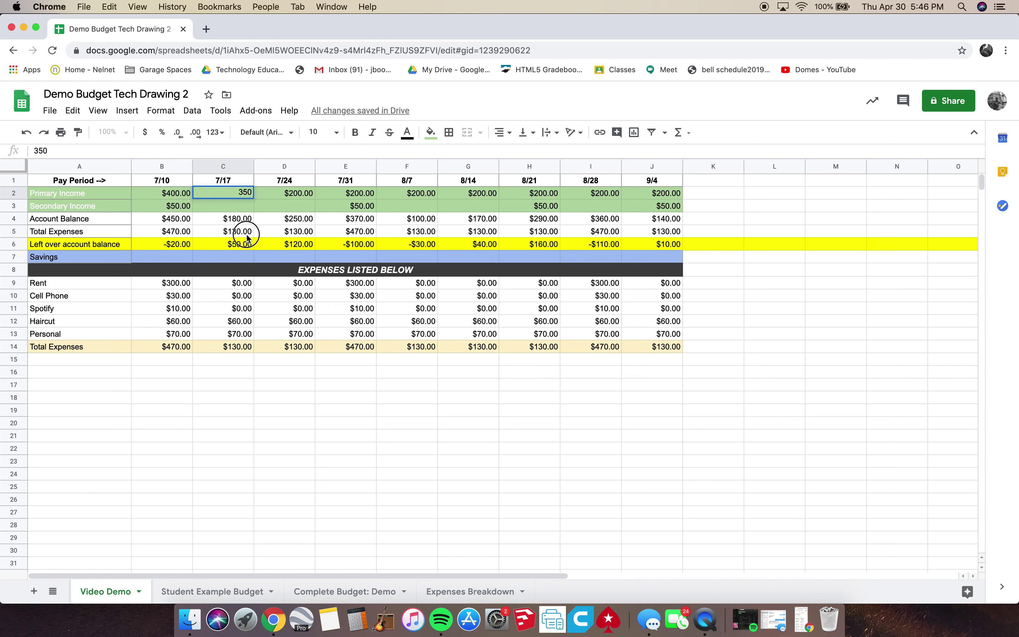
pyautogui.click(242, 231)
pyautogui.click(242, 195)
pyautogui.moveTo(253, 198); pyautogui.dragTo(640, 193)
# Set the 7/10 Primary Income in B2 to 700.
pyautogui.click(175, 196)
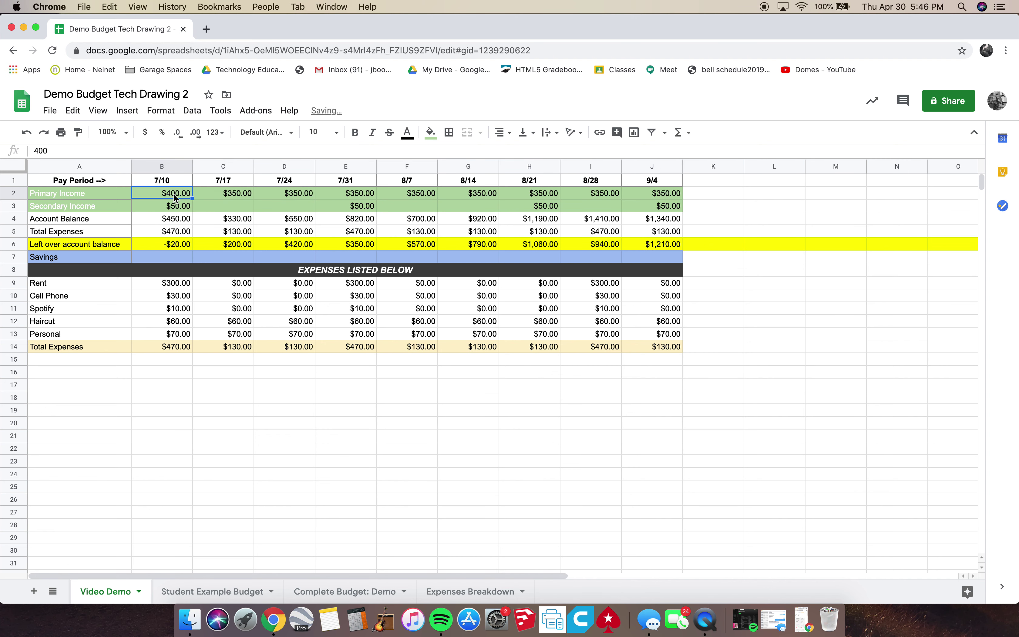
pyautogui.write('700')
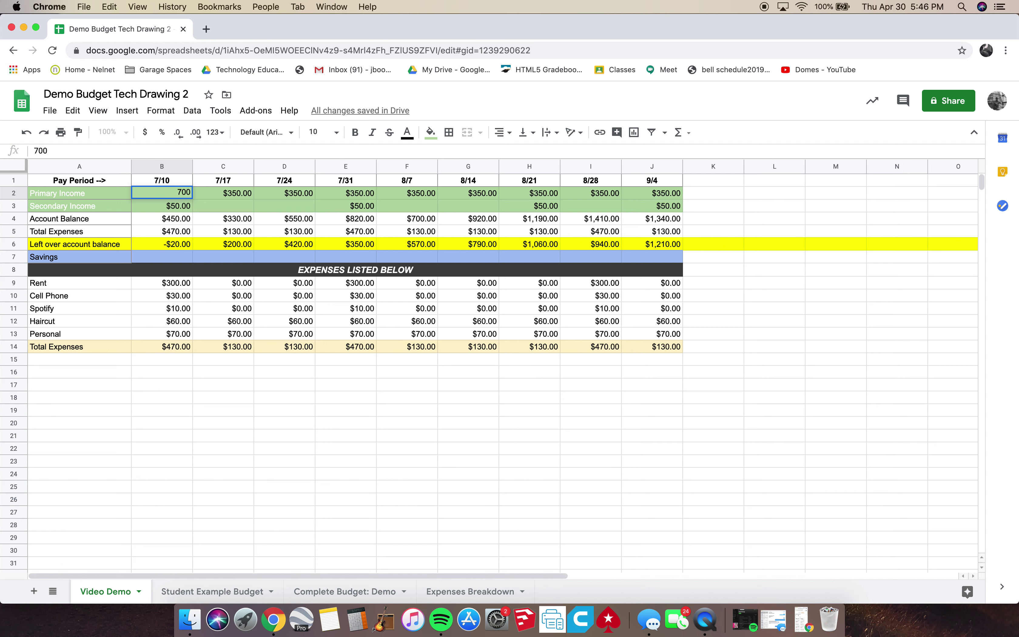
pyautogui.press('Return')
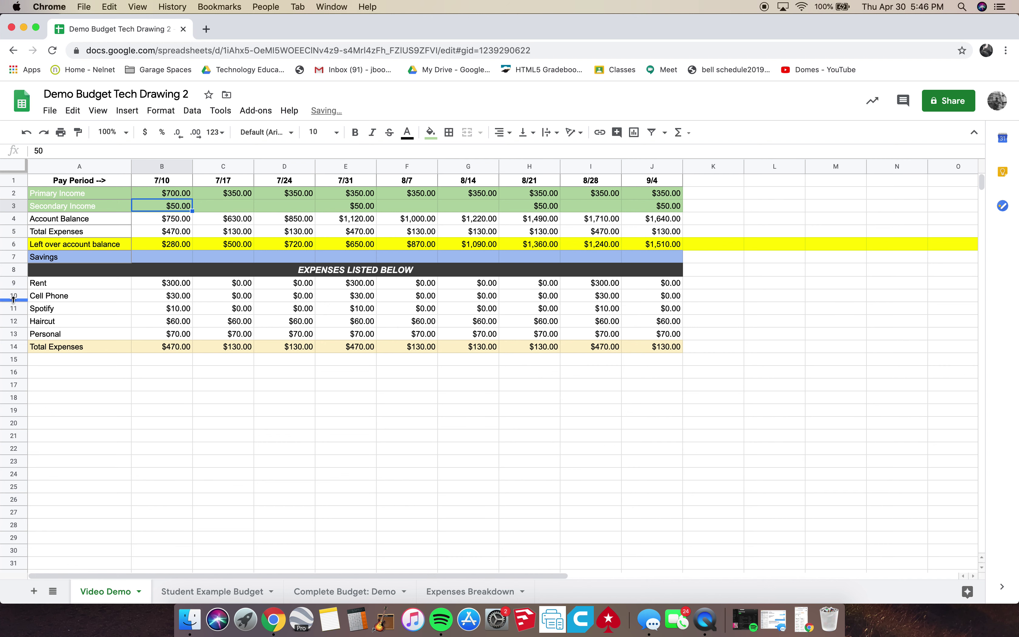
# Review the leftover account balances in B6:J6 against the 7/10 Primary Income, and look over the empty Savings row.
pyautogui.moveTo(168, 248)
pyautogui.mouseDown()
pyautogui.moveTo(668, 248)
pyautogui.moveTo(660, 251)
pyautogui.mouseUp()
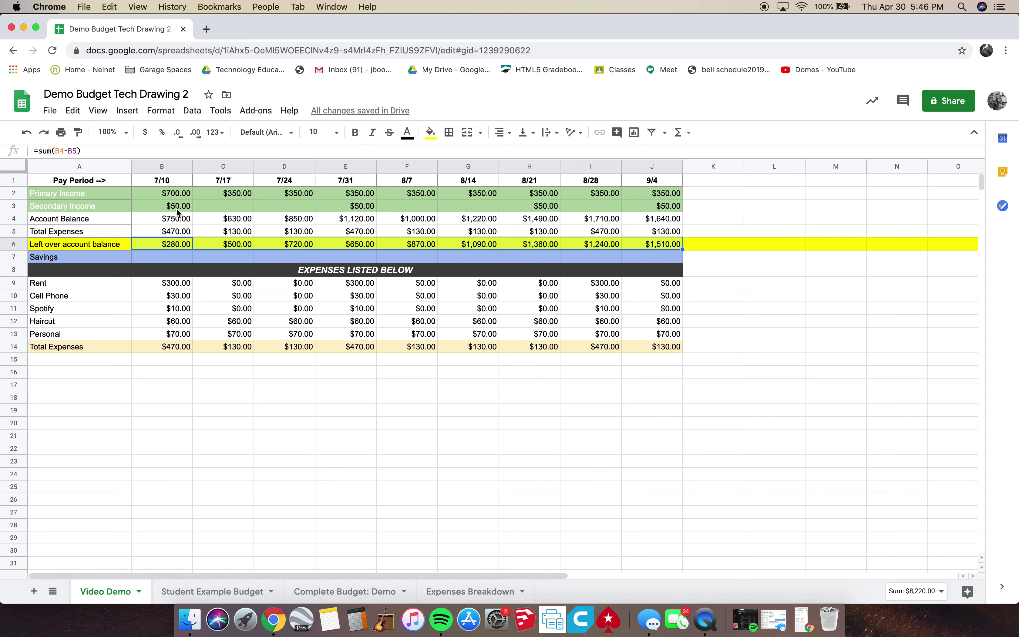
pyautogui.click(178, 195)
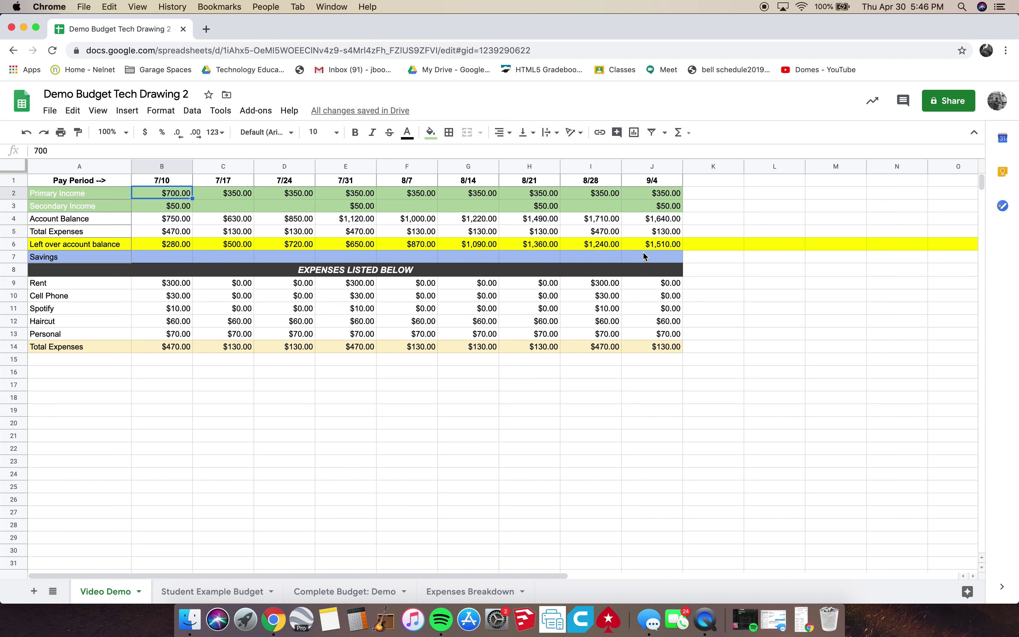
pyautogui.click(664, 244)
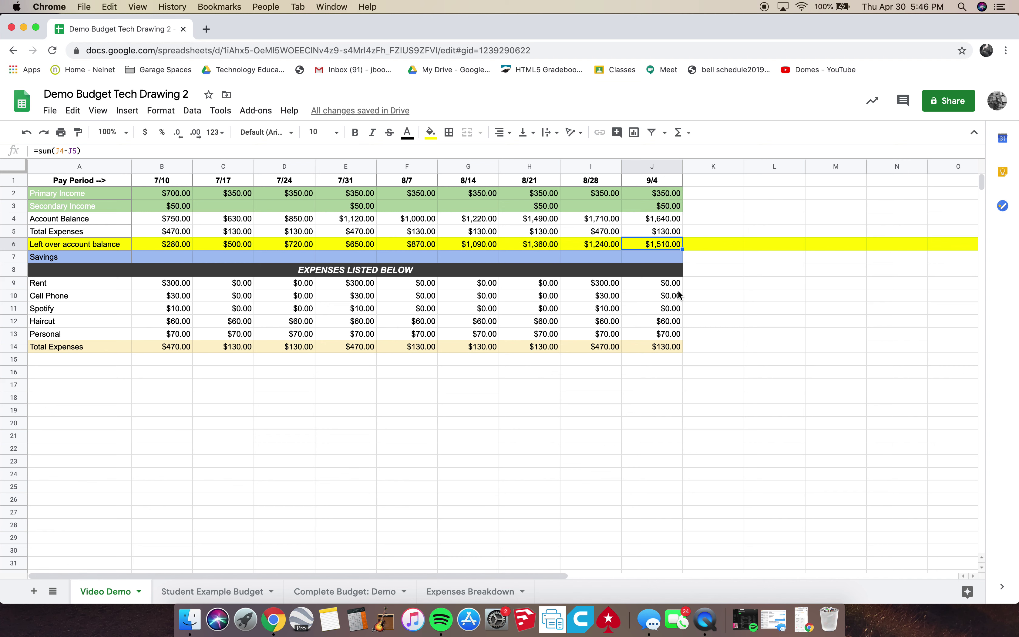
pyautogui.click(168, 258)
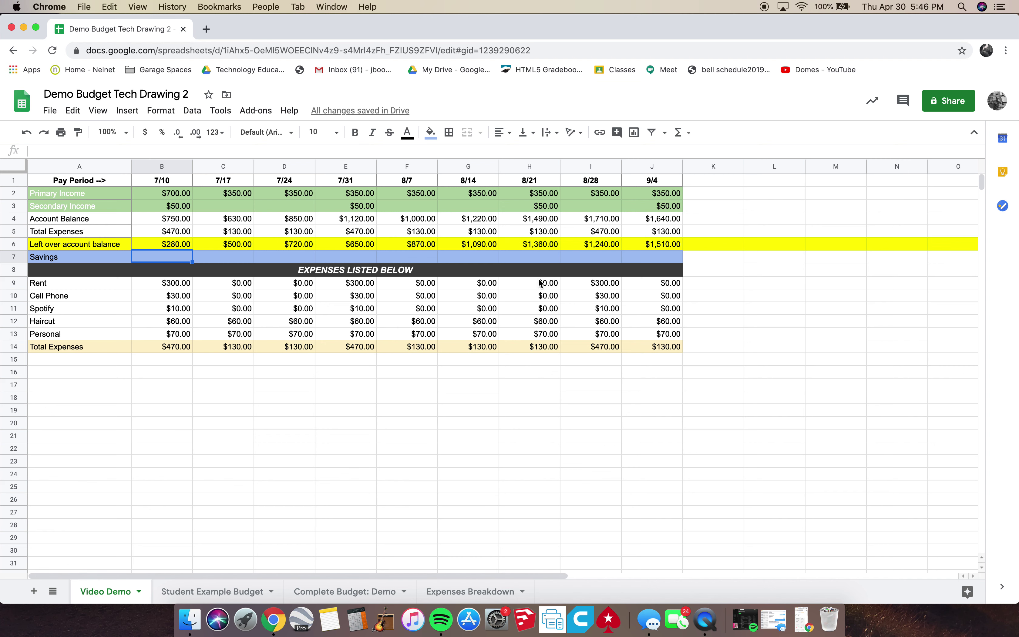
pyautogui.click(50, 181)
pyautogui.click(14, 181)
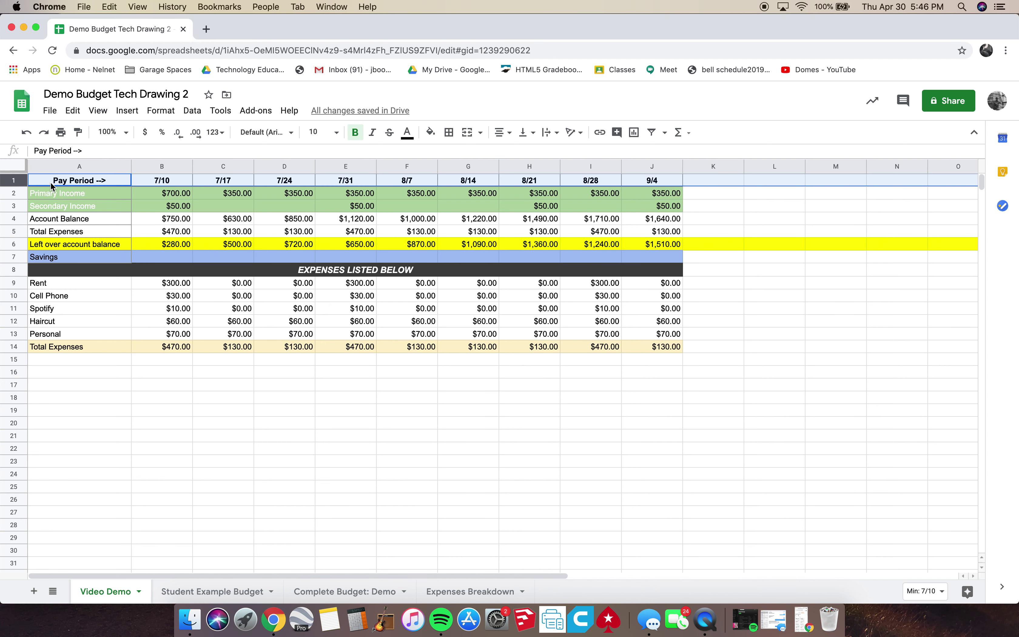
# Insert a row below Personal in the expense list and label it Savings in A14.
pyautogui.click(15, 334)
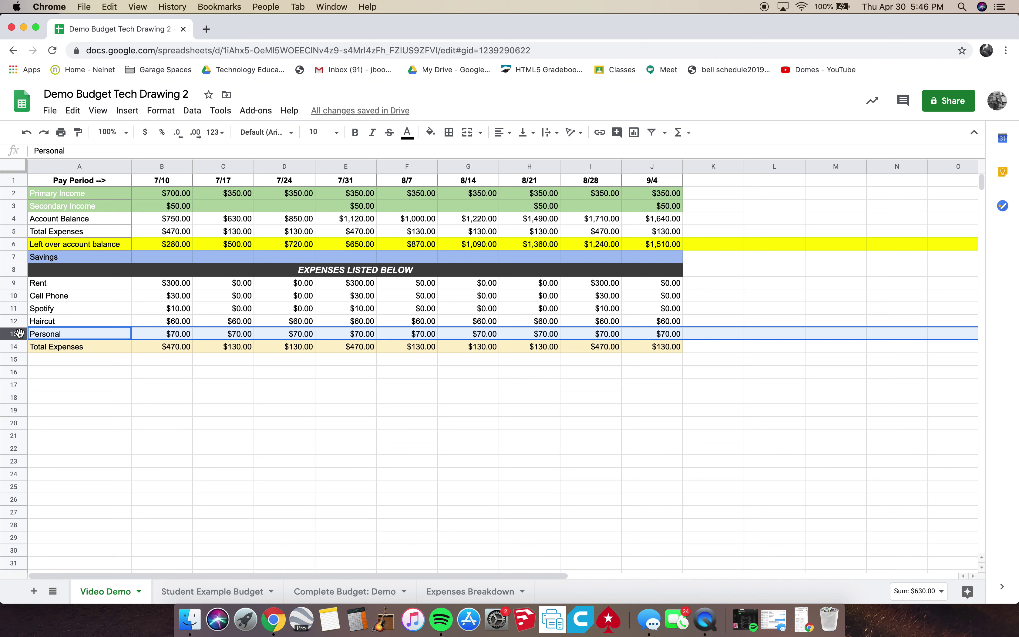
pyautogui.rightClick(16, 333)
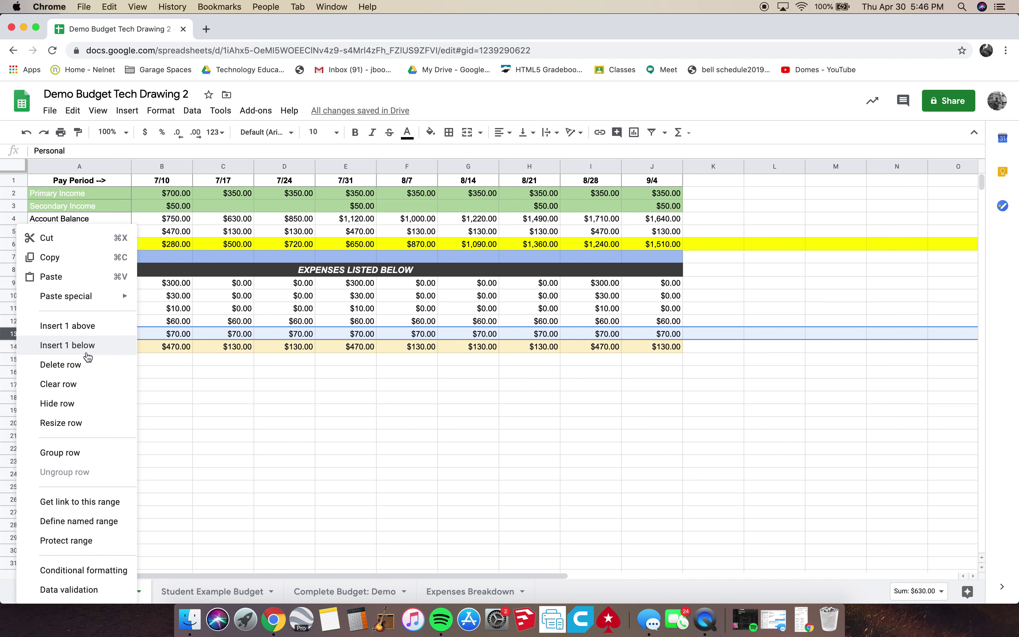
pyautogui.click(89, 353)
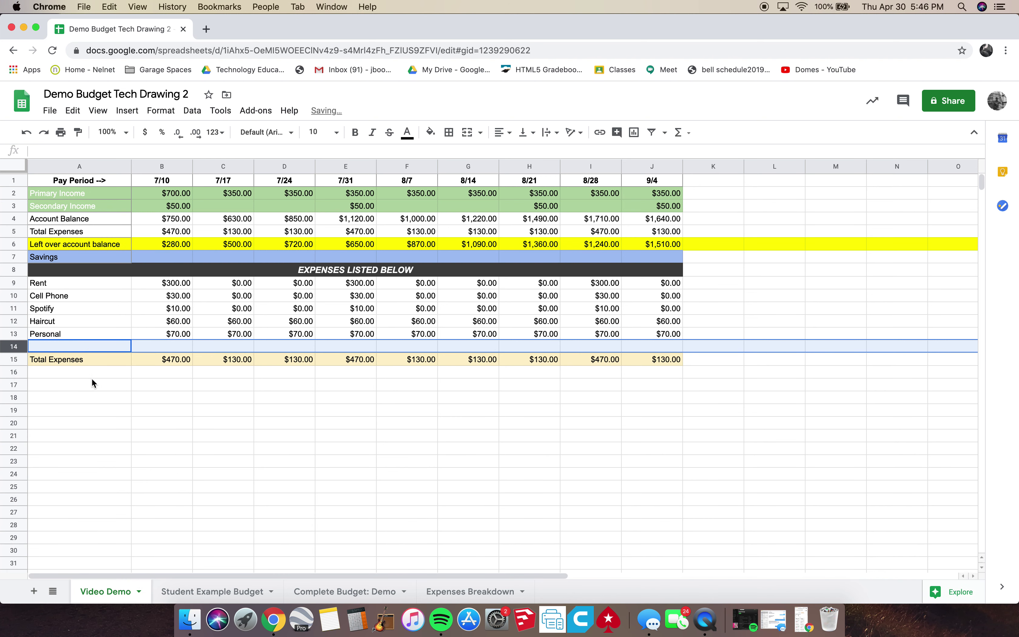
pyautogui.click(91, 378)
pyautogui.click(62, 347)
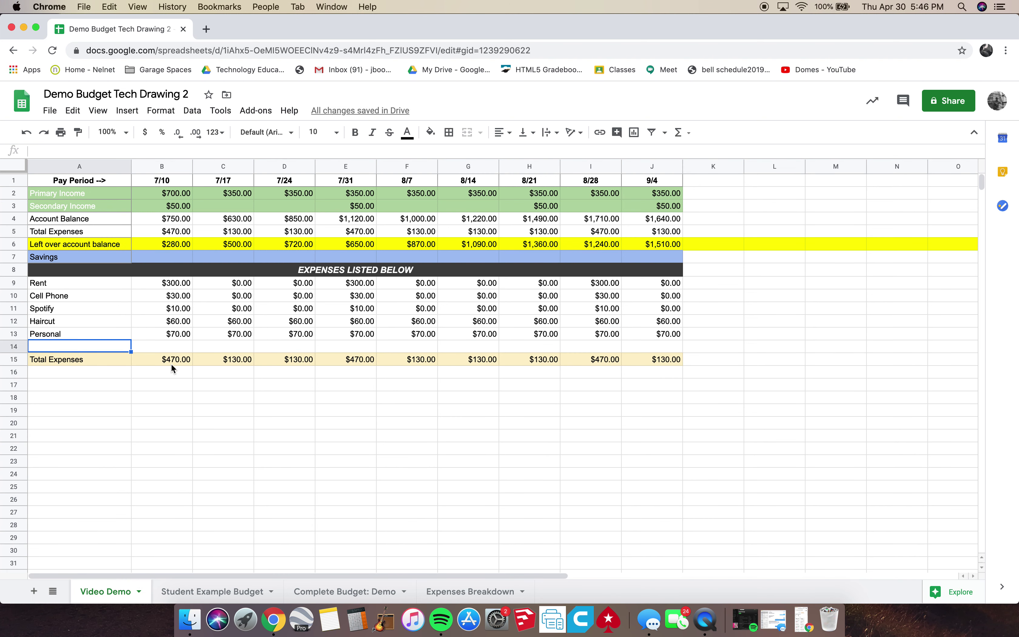
pyautogui.write('Savings')
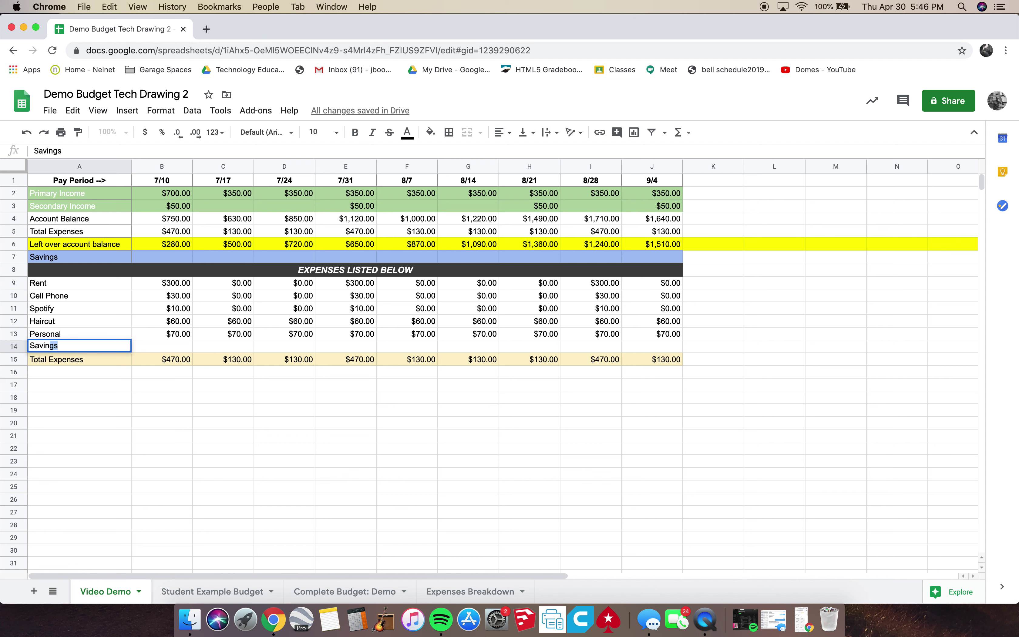
pyautogui.click(221, 436)
# Fill the expense list's Savings row, A14:J14, with light blue.
pyautogui.click(80, 352)
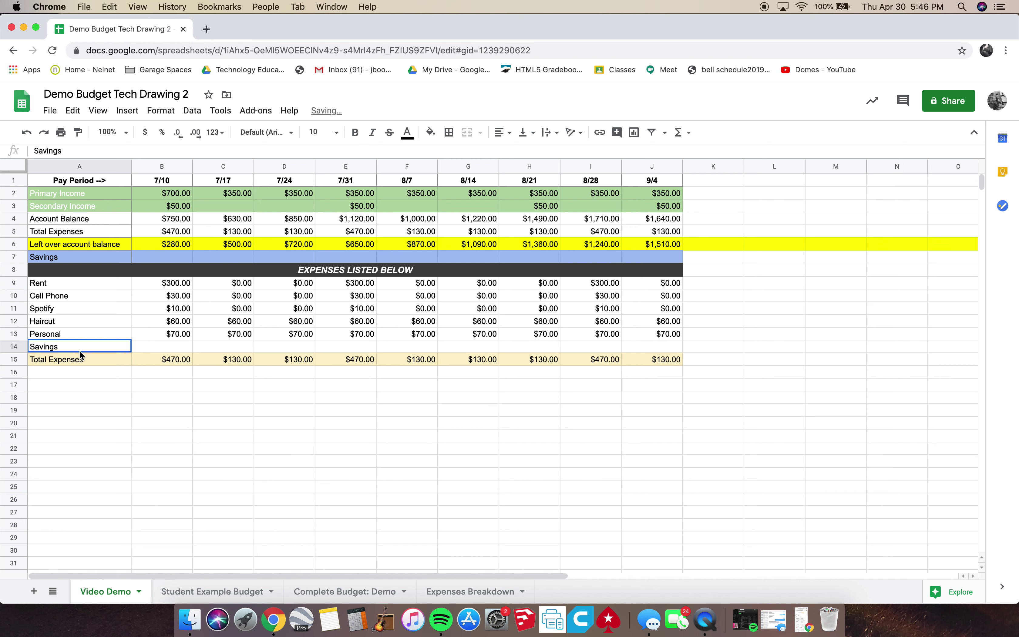
pyautogui.keyDown('shift'); pyautogui.click(641, 350); pyautogui.keyUp('shift')
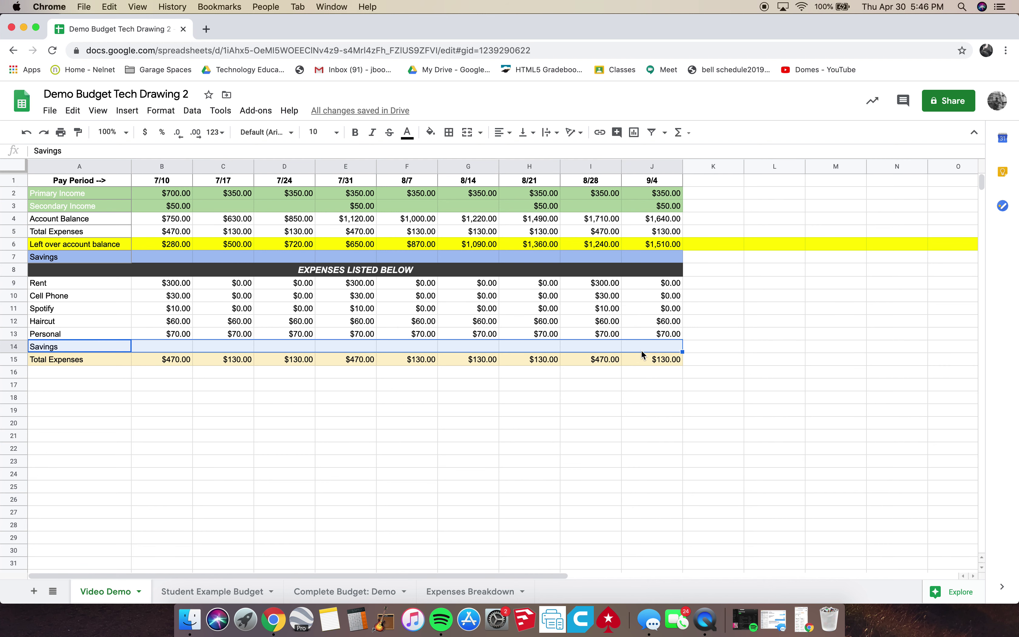
pyautogui.click(428, 134)
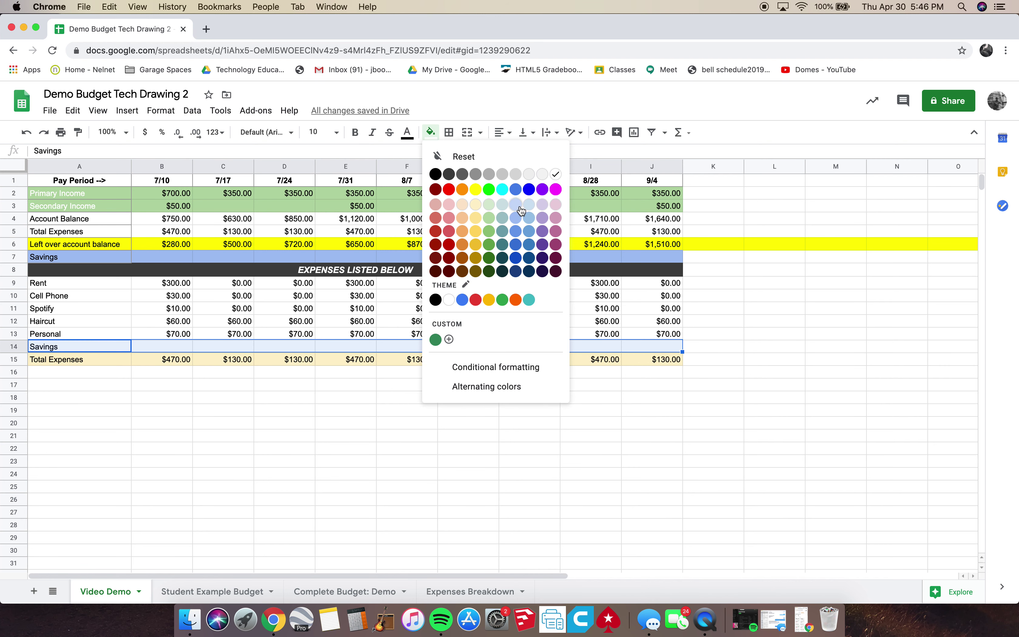
pyautogui.click(525, 206)
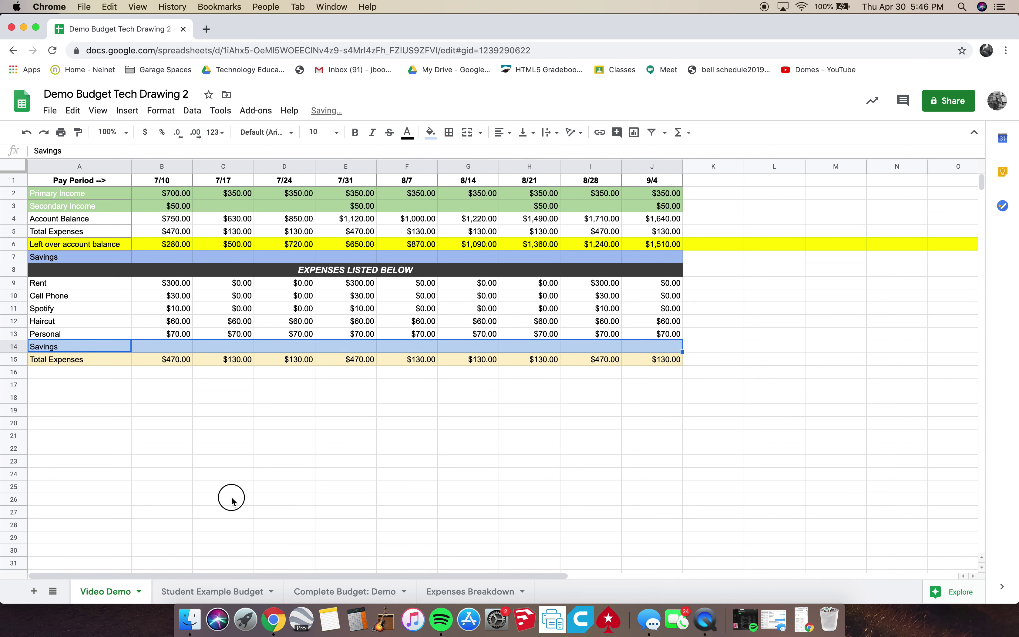
# Recolour the upper Savings row, A7:J7, with the same light blue fill as the Savings expense row.
pyautogui.click(82, 348)
pyautogui.moveTo(83, 261); pyautogui.dragTo(657, 273)
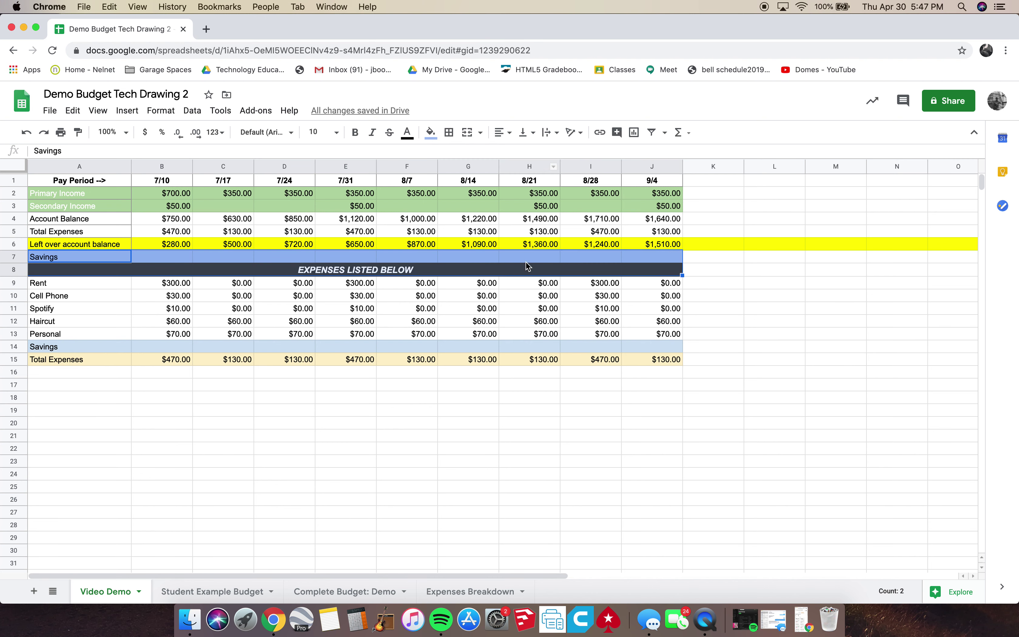
pyautogui.click(652, 256)
pyautogui.keyDown('shift'); pyautogui.click(80, 257); pyautogui.keyUp('shift')
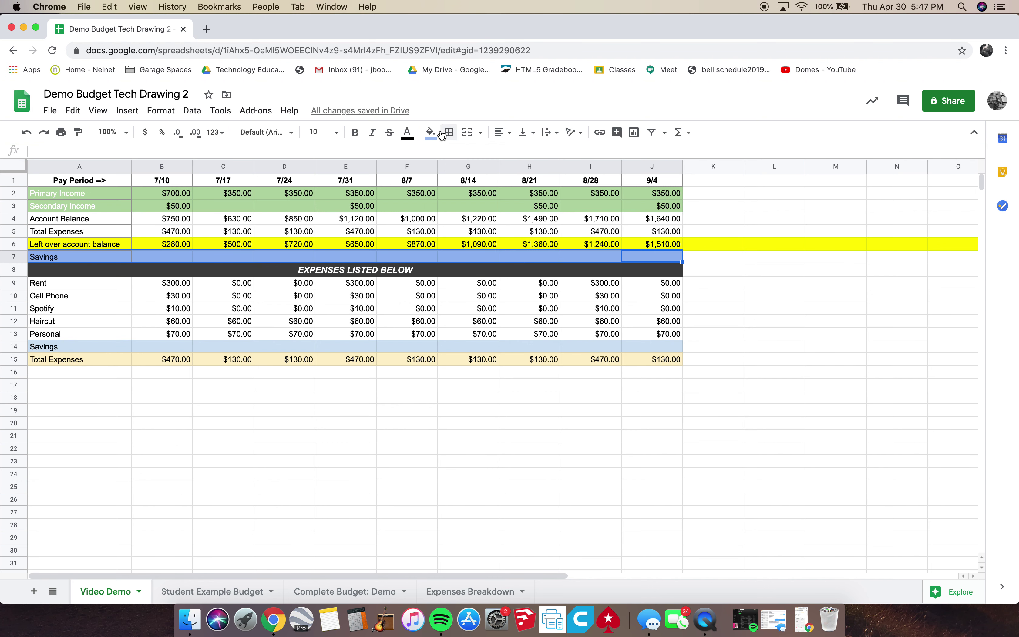
pyautogui.click(431, 132)
pyautogui.click(530, 212)
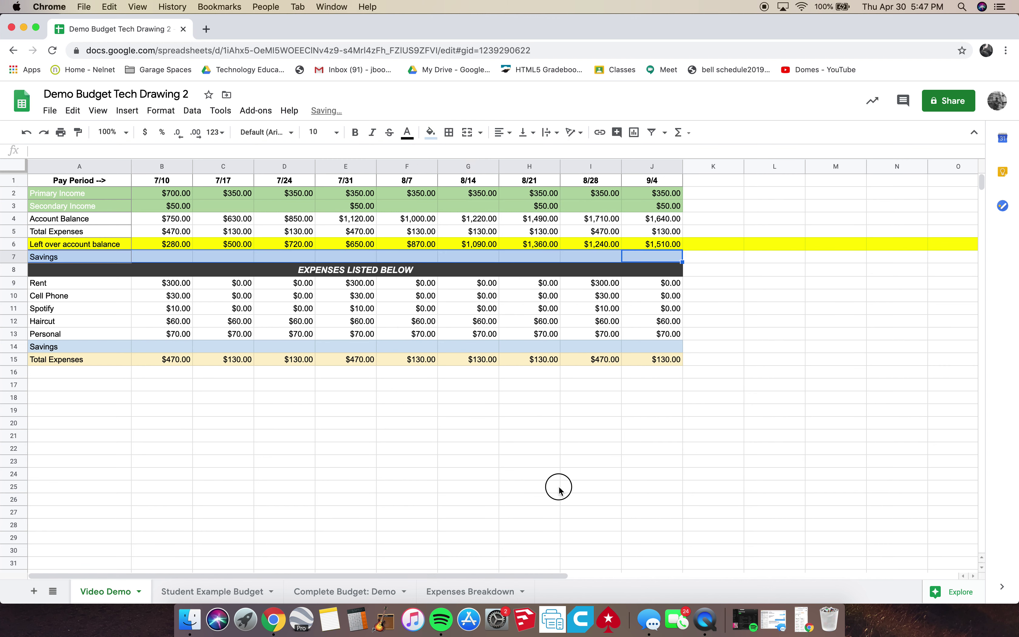
pyautogui.click(559, 488)
# Enter 50 as the 7/10 Savings expense in B14.
pyautogui.click(175, 349)
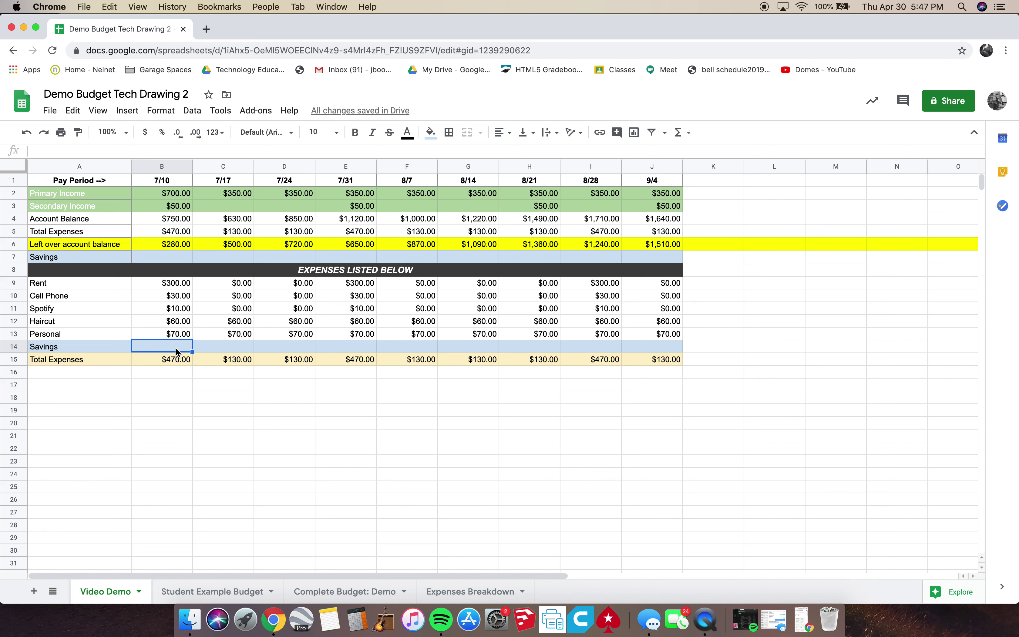
pyautogui.write('50')
pyautogui.click(207, 403)
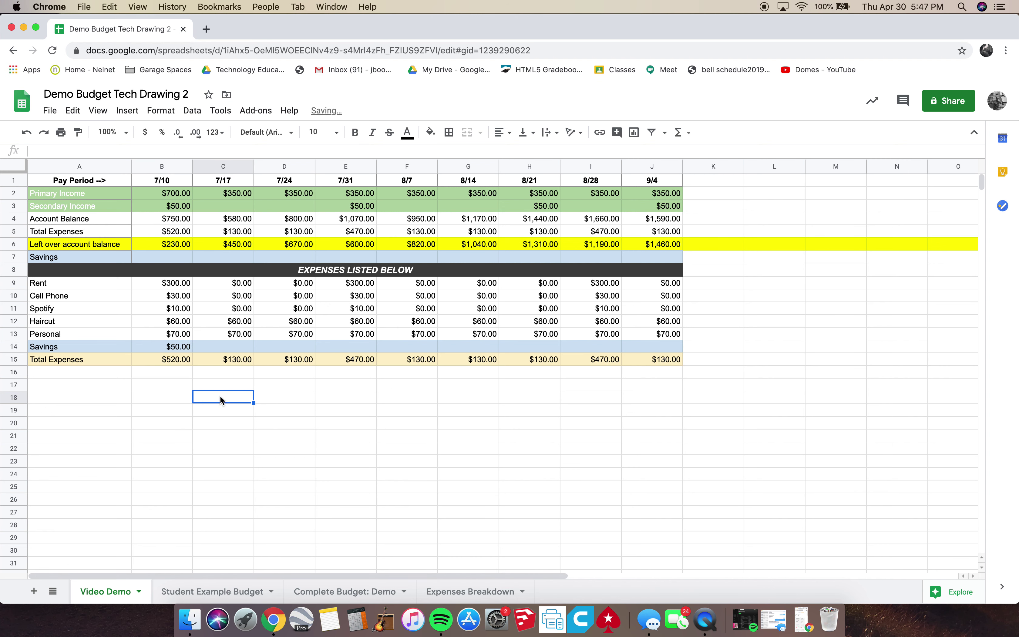
# Link the 7/10 Savings total in B7 to the Savings expense with the formula =(B14).
pyautogui.click(178, 349)
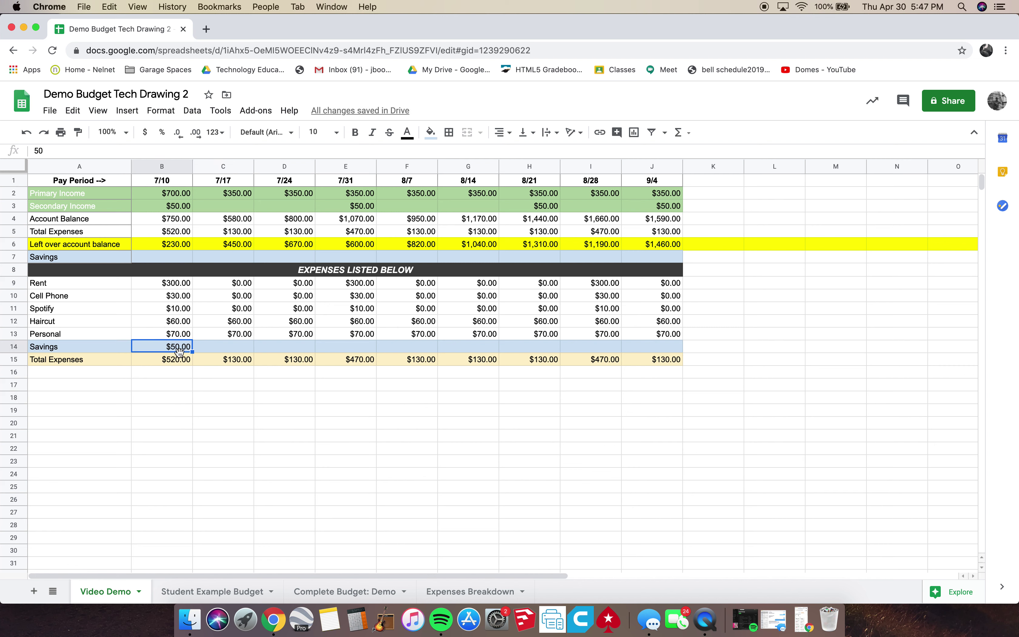
pyautogui.click(172, 260)
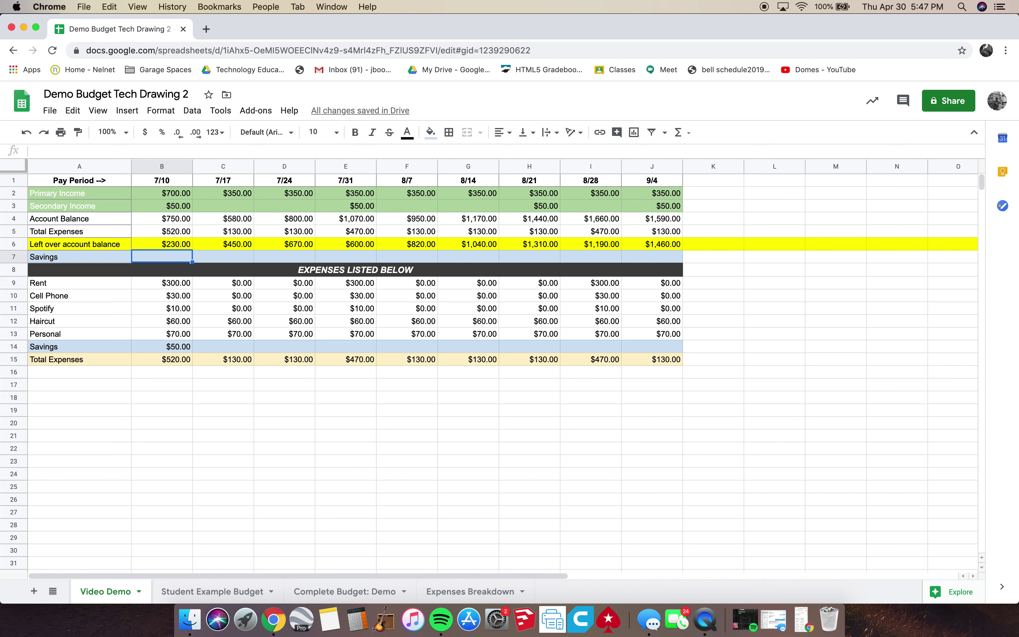
pyautogui.write('=')
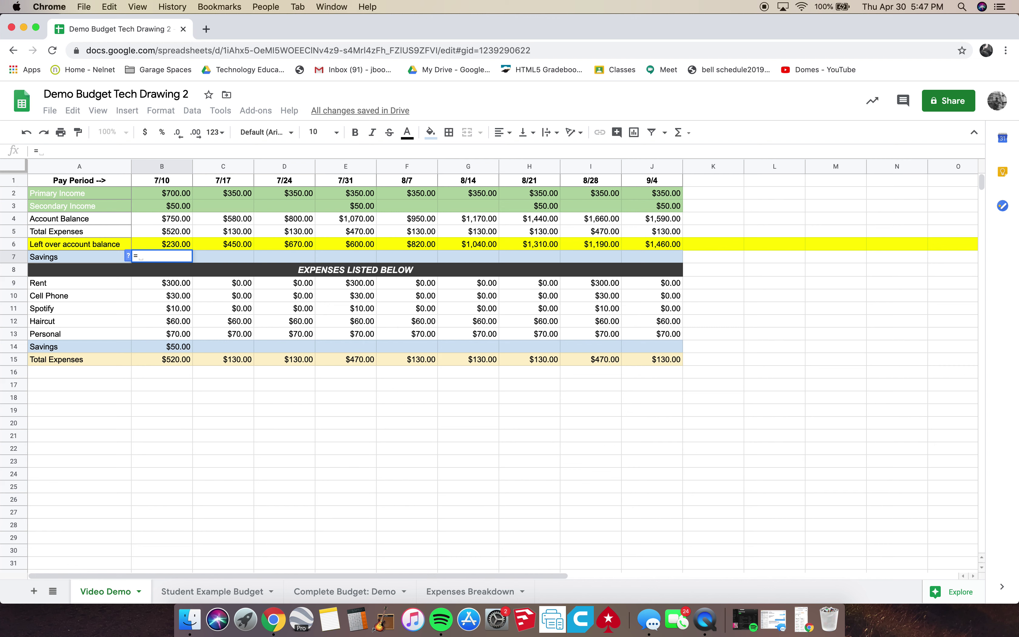
pyautogui.write('(')
pyautogui.click(181, 346)
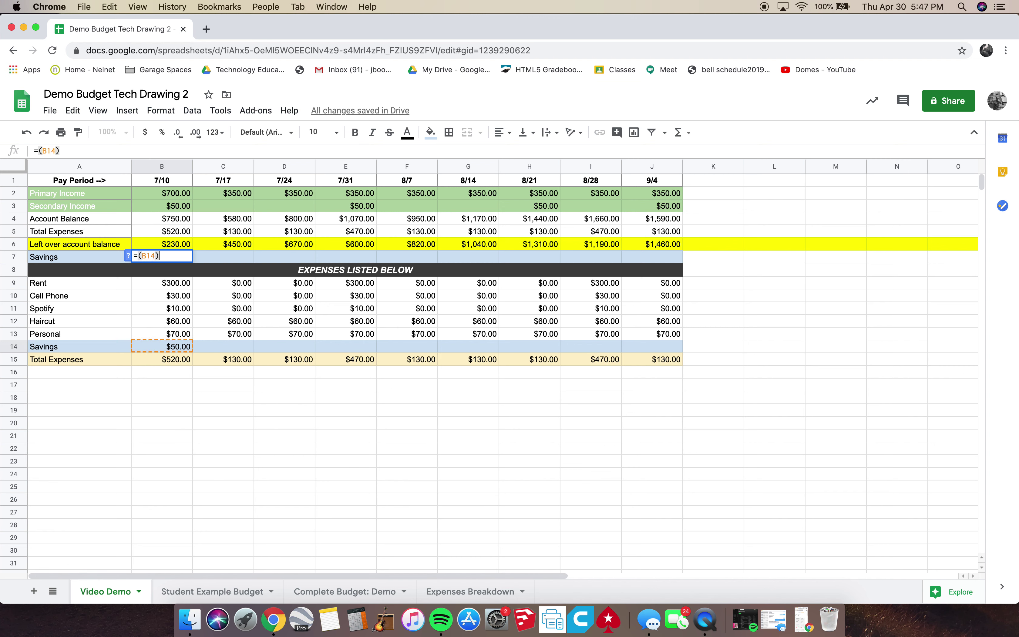
pyautogui.press('Return')
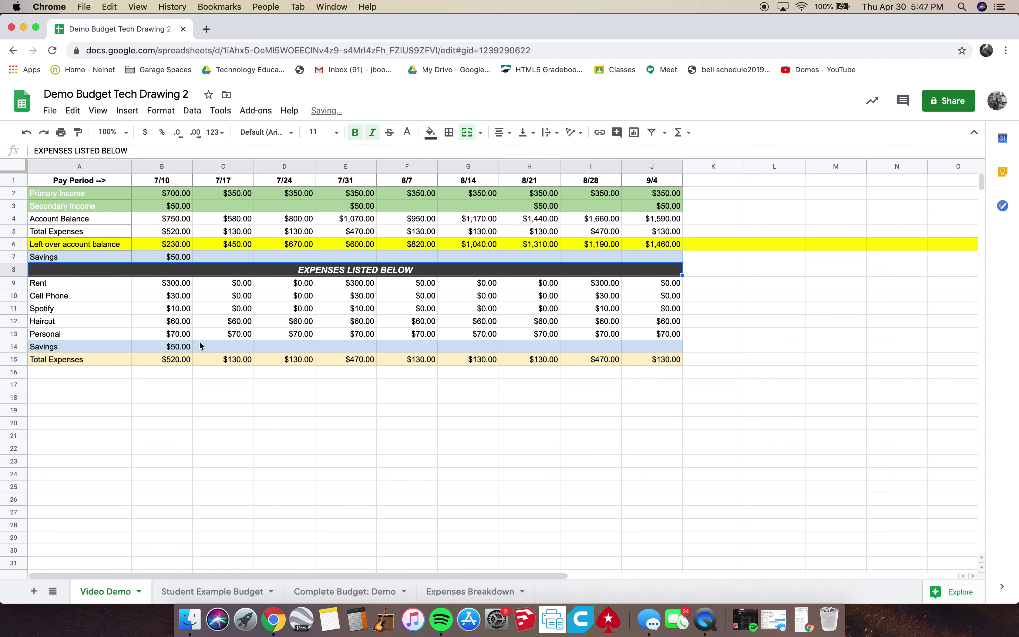
# Make the 7/17 Savings total in C7 cumulative with the formula =sum(C14,B7).
pyautogui.doubleClick(234, 256)
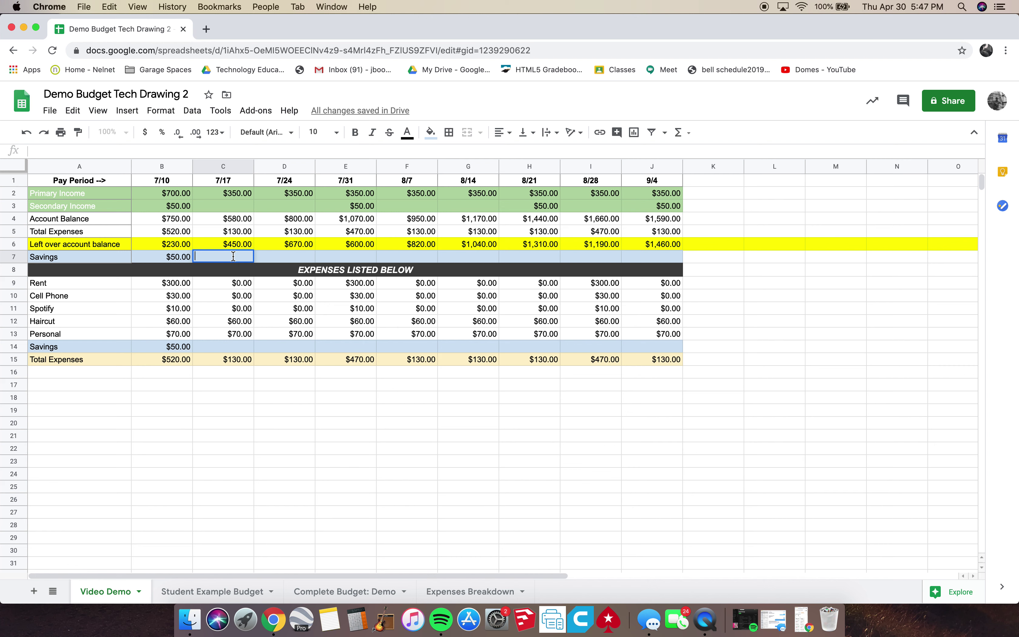
pyautogui.write('=sum(')
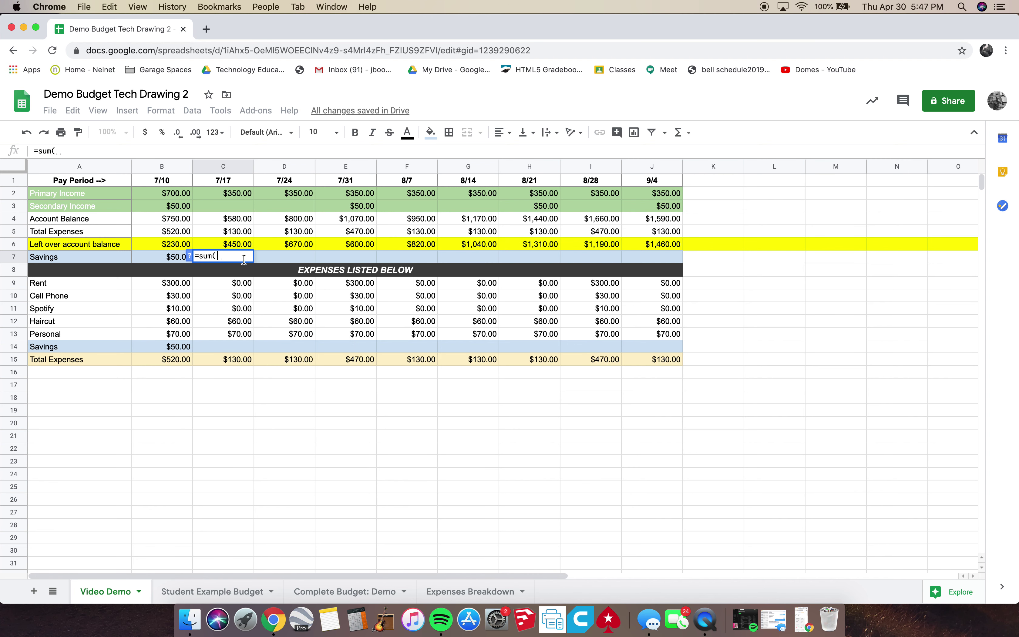
pyautogui.click(236, 347)
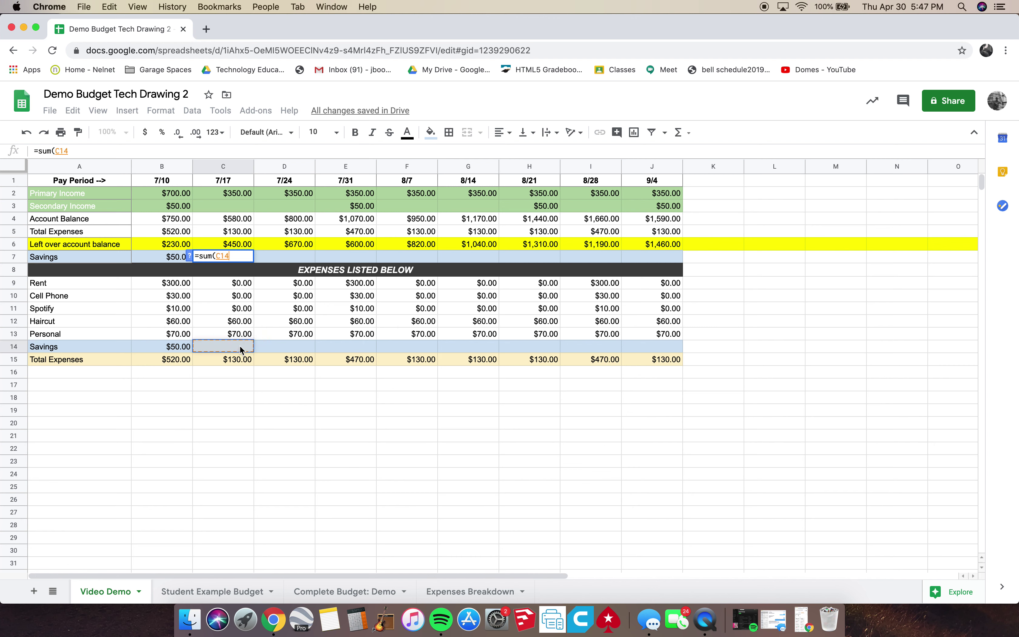
pyautogui.write(',')
pyautogui.click(178, 260)
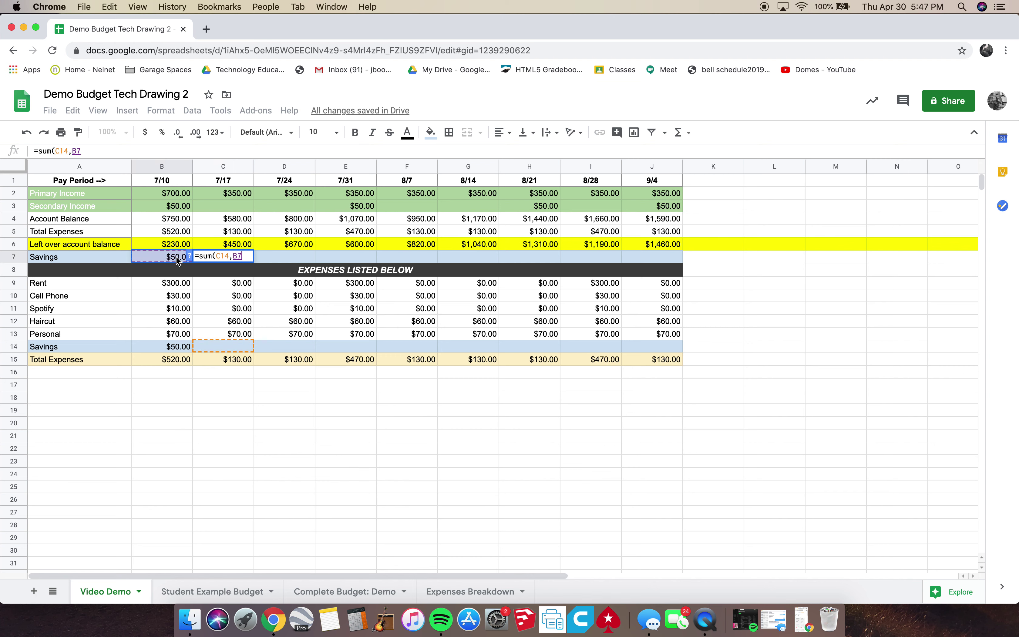
pyautogui.write(')')
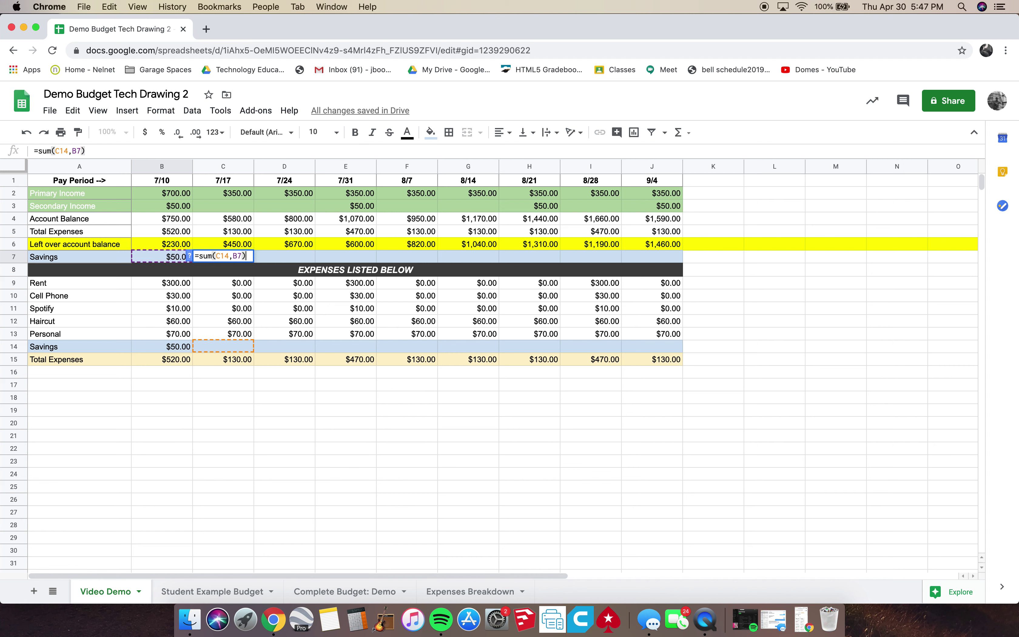
pyautogui.press('Return')
pyautogui.press('Up')
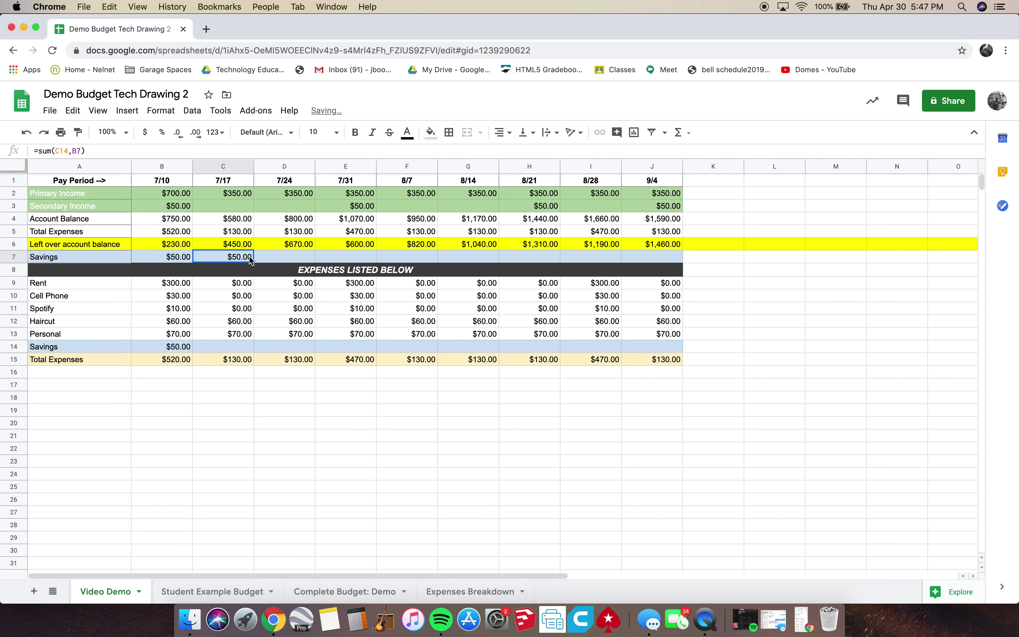
# Copy the 50 Savings expense from B14 across C14:J14.
pyautogui.click(231, 347)
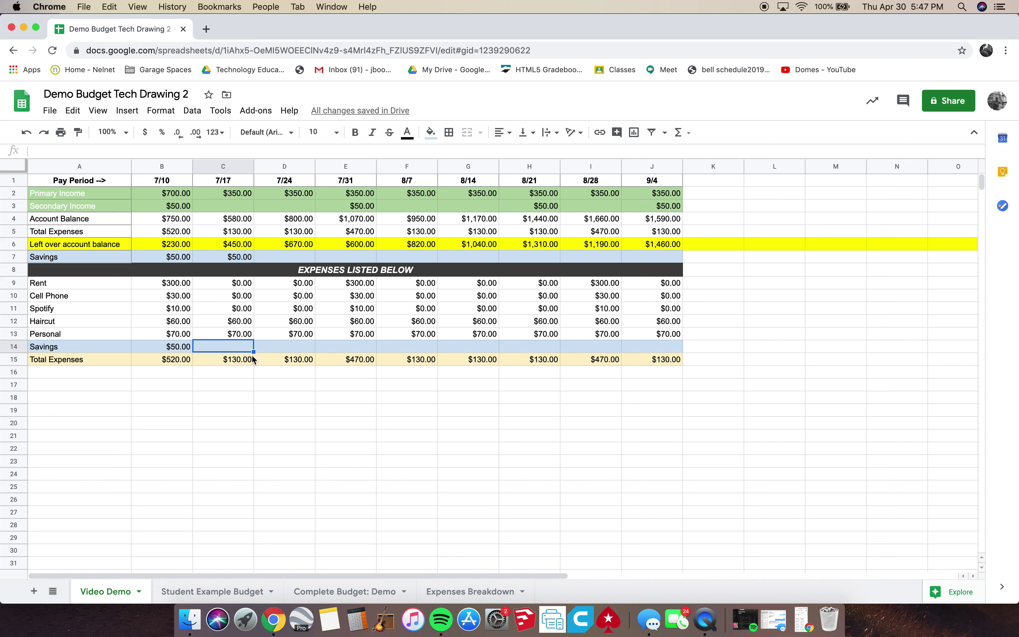
pyautogui.click(174, 350)
pyautogui.moveTo(193, 351); pyautogui.dragTo(640, 342)
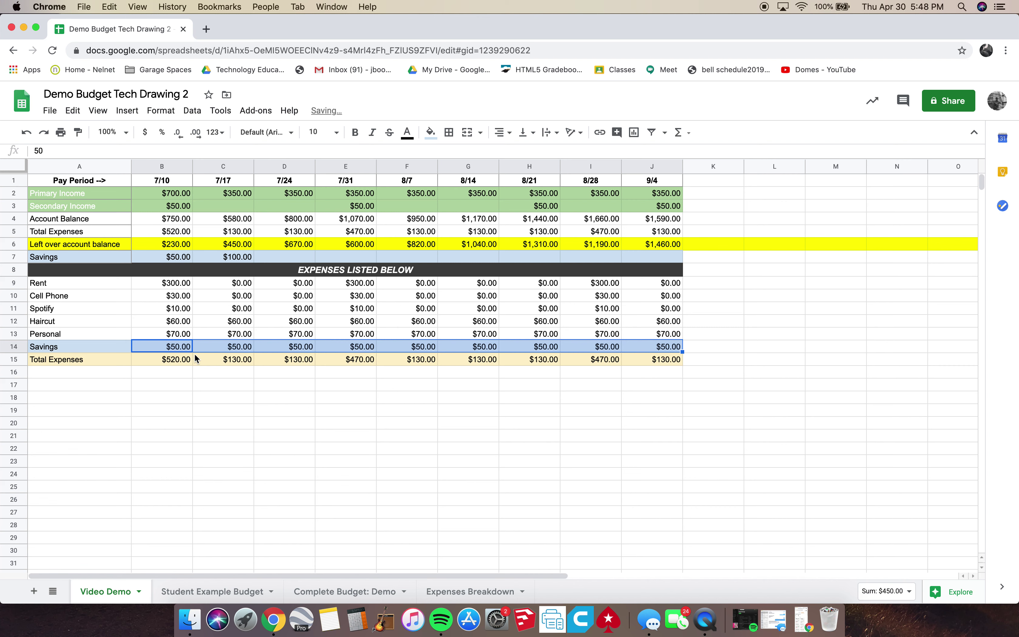
# Copy the cumulative Savings formula from C7 across D7:J7, checking the formulas in B7 and C7 first.
pyautogui.click(240, 258)
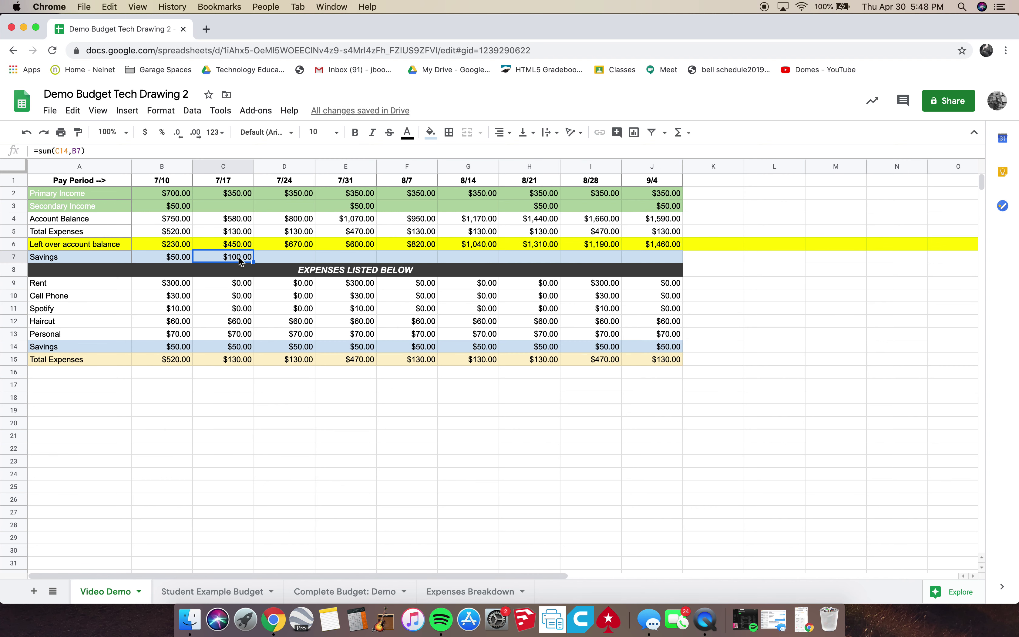
pyautogui.click(173, 261)
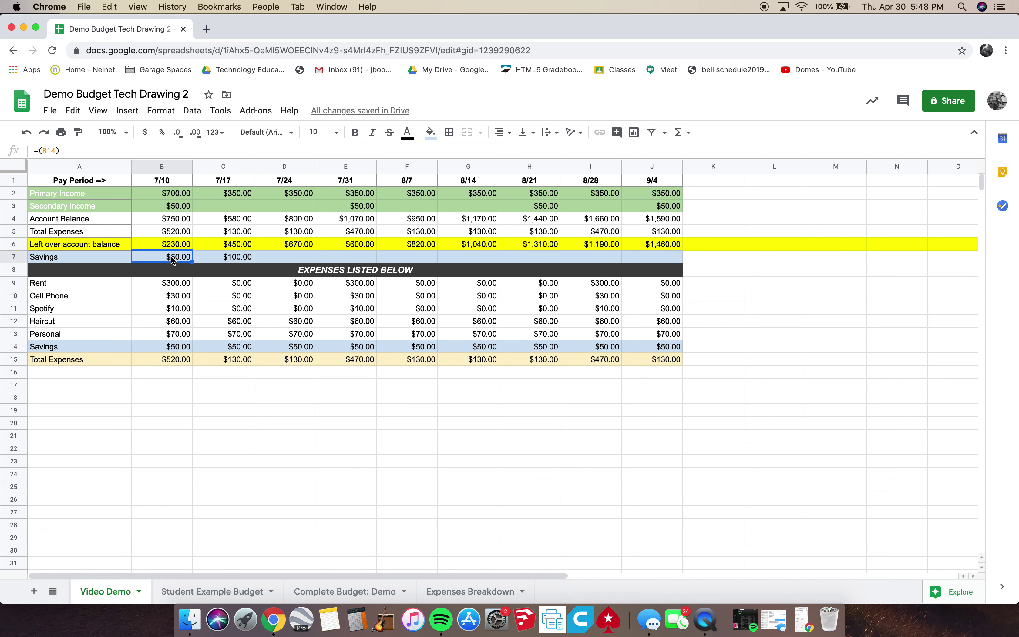
pyautogui.click(238, 347)
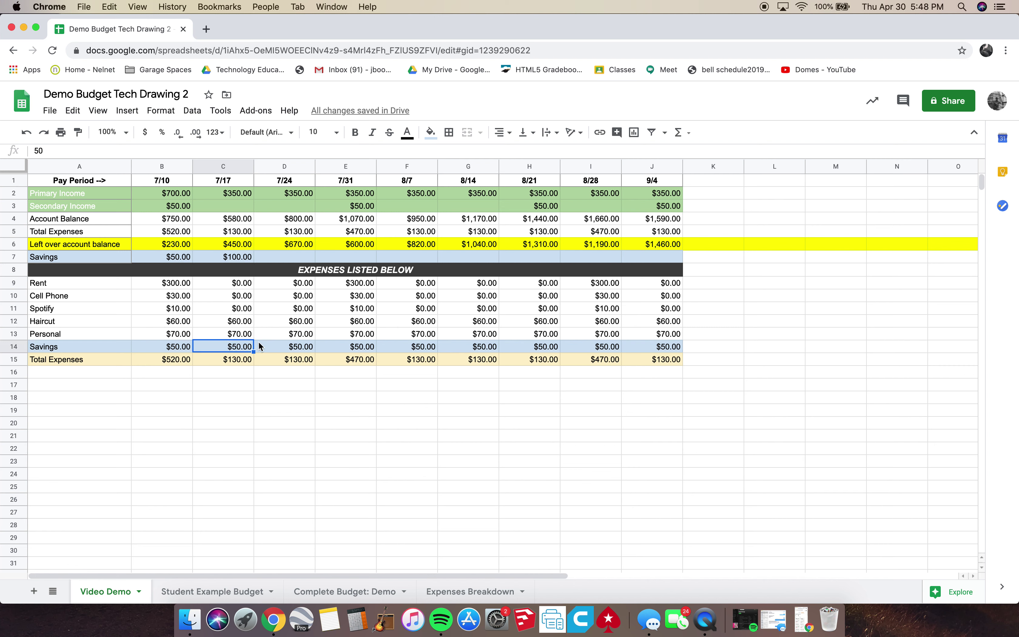
pyautogui.click(236, 258)
pyautogui.moveTo(253, 262); pyautogui.dragTo(645, 258)
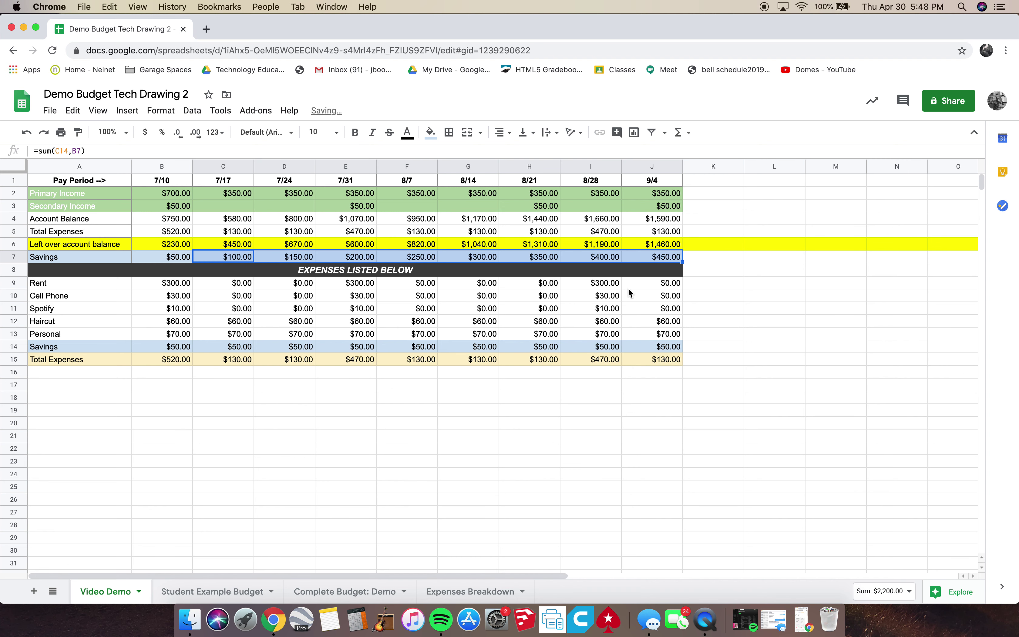
pyautogui.click(668, 259)
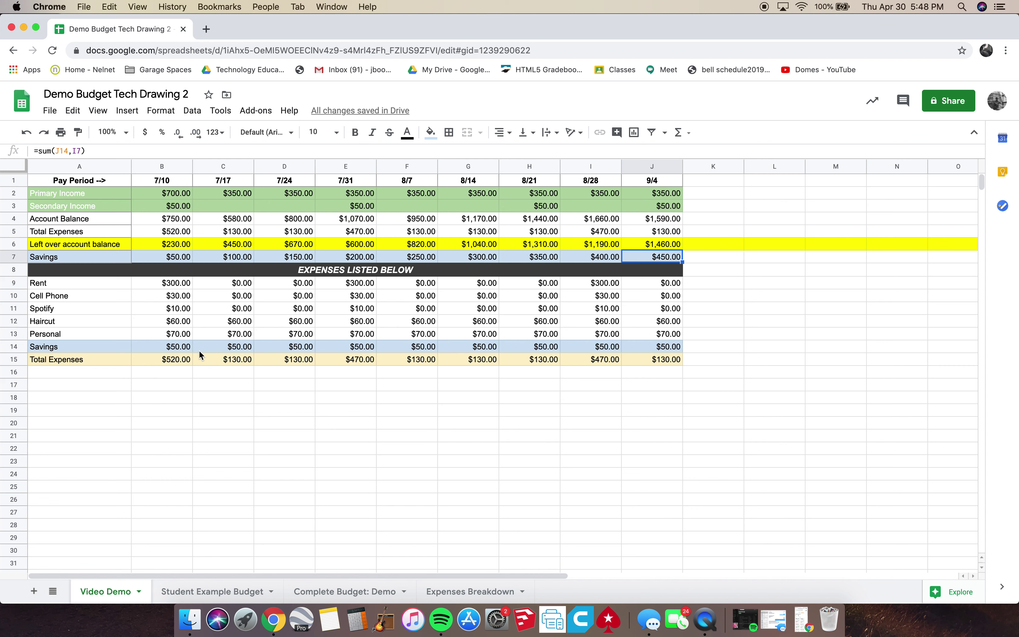
# Compare the Total Expenses formulas in B15 and C15, and change C15 to =sum(C9:C14) to include Savings.
pyautogui.click(188, 366)
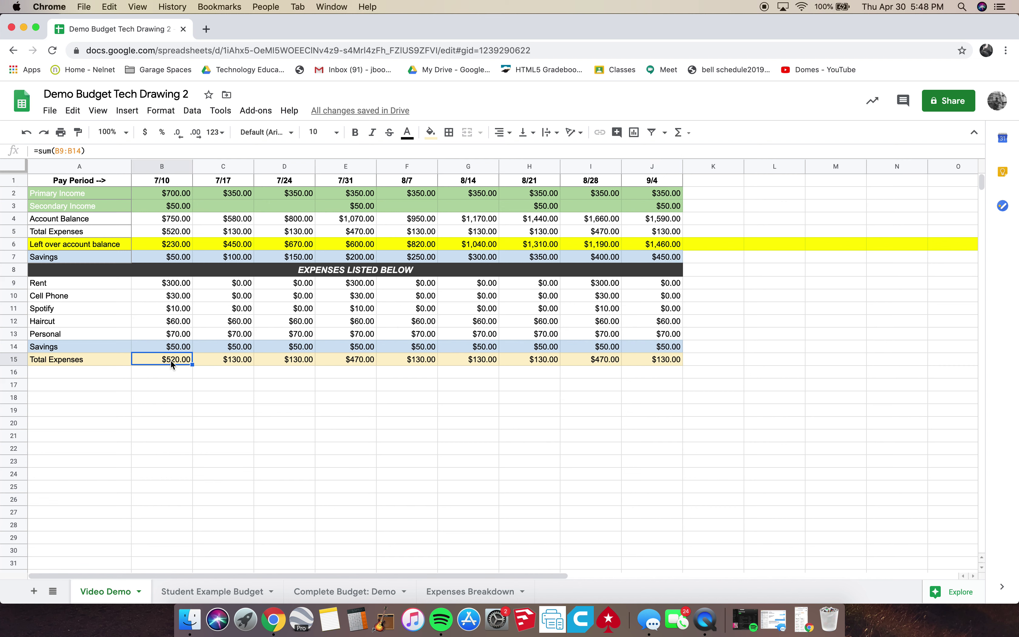
pyautogui.doubleClick(174, 360)
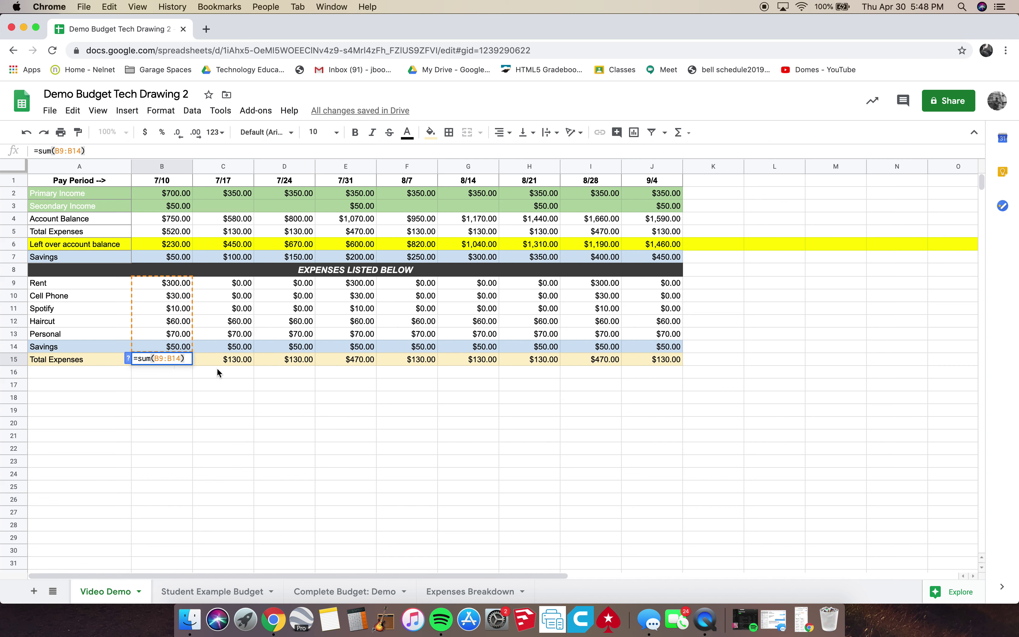
pyautogui.click(234, 359)
pyautogui.doubleClick(236, 360)
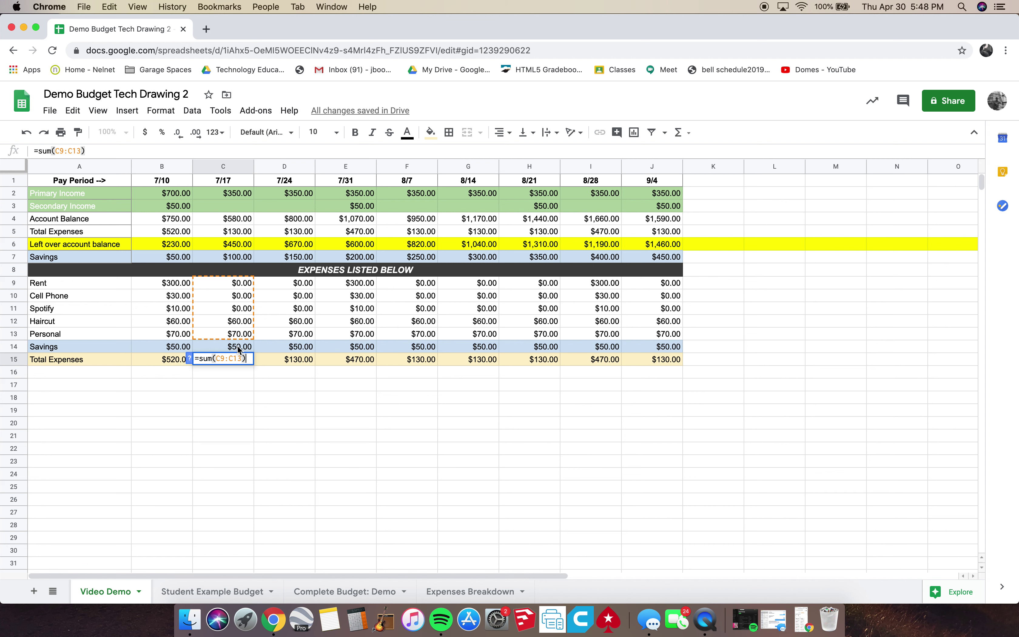
pyautogui.click(169, 359)
pyautogui.doubleClick(171, 359)
pyautogui.click(224, 361)
pyautogui.doubleClick(224, 361)
pyautogui.click(241, 359)
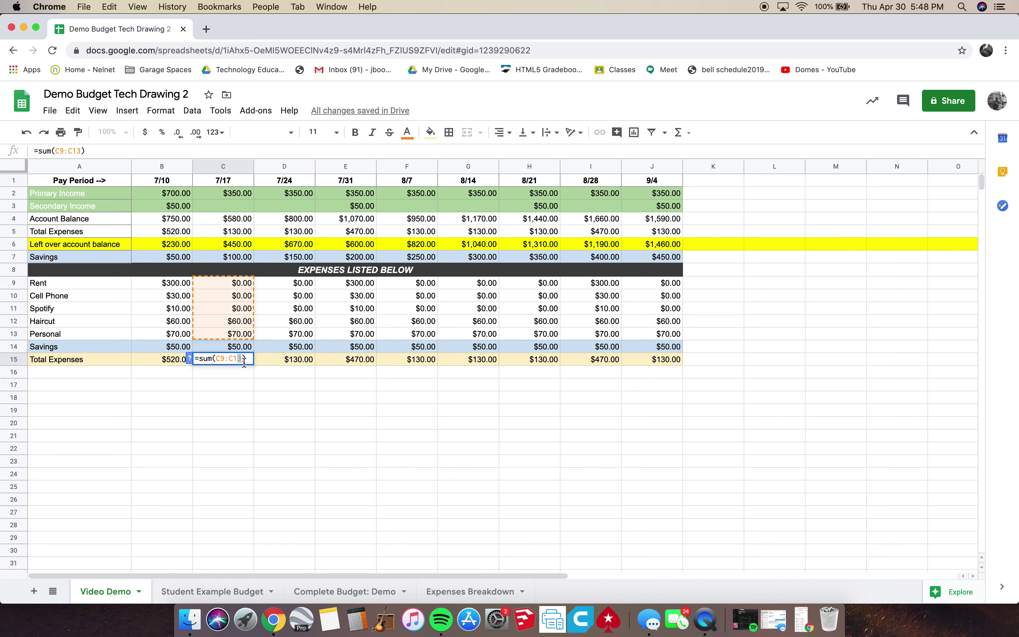
pyautogui.write('4')
pyautogui.press('Return')
# Copy the Total Expenses formula from C15 across D15:J15 and inspect the range summed in C15.
pyautogui.click(244, 365)
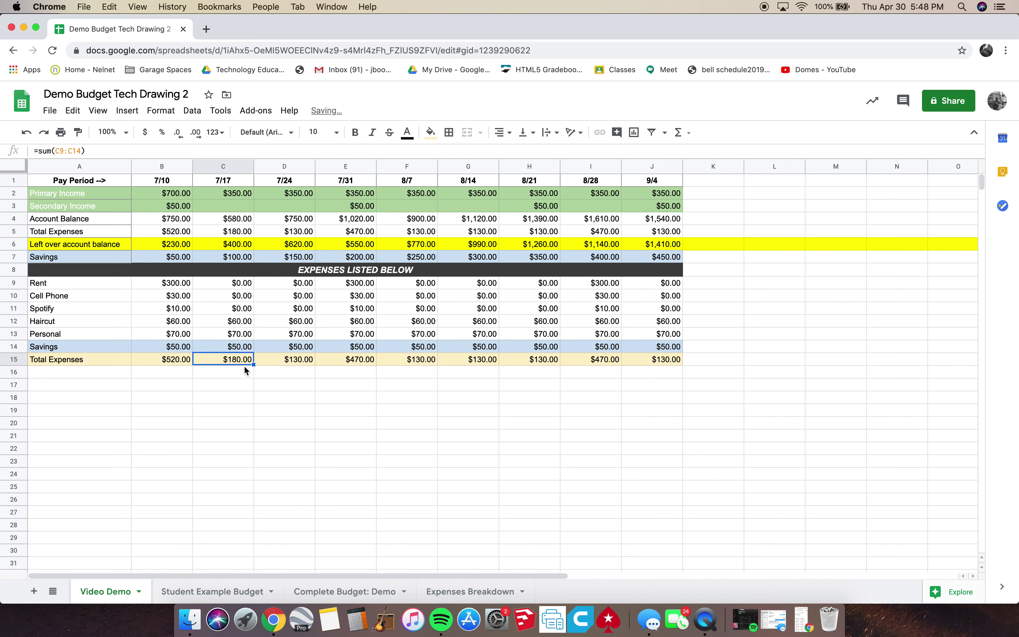
pyautogui.moveTo(254, 365); pyautogui.dragTo(653, 369)
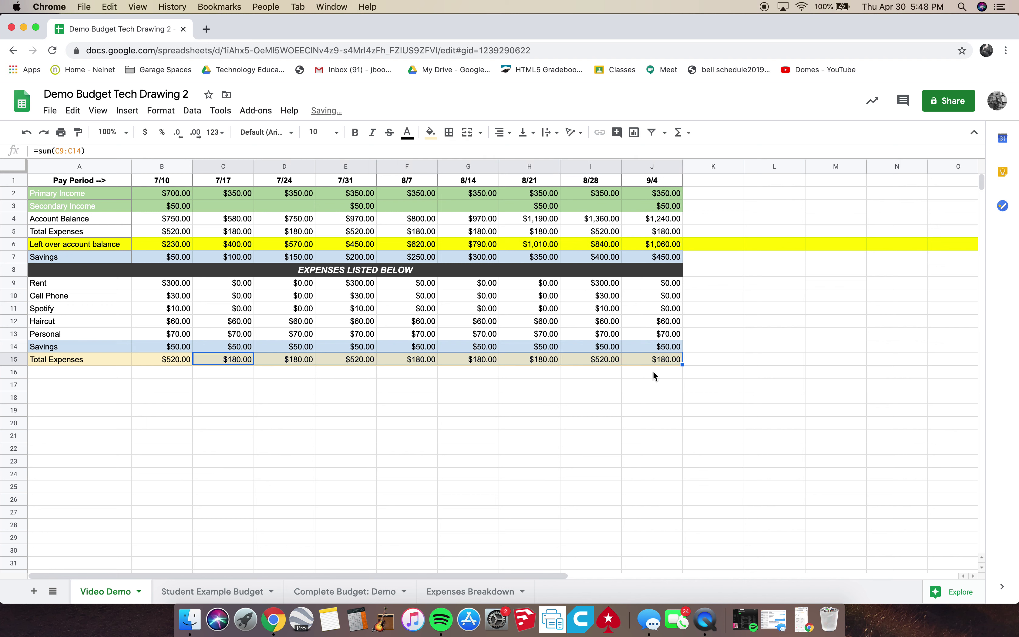
pyautogui.click(576, 400)
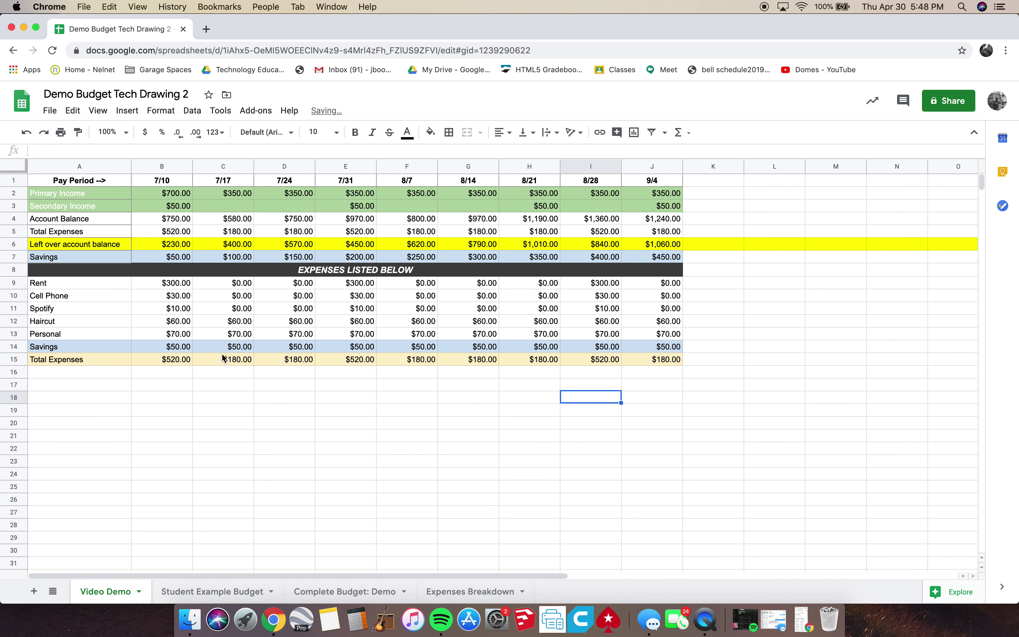
pyautogui.doubleClick(236, 362)
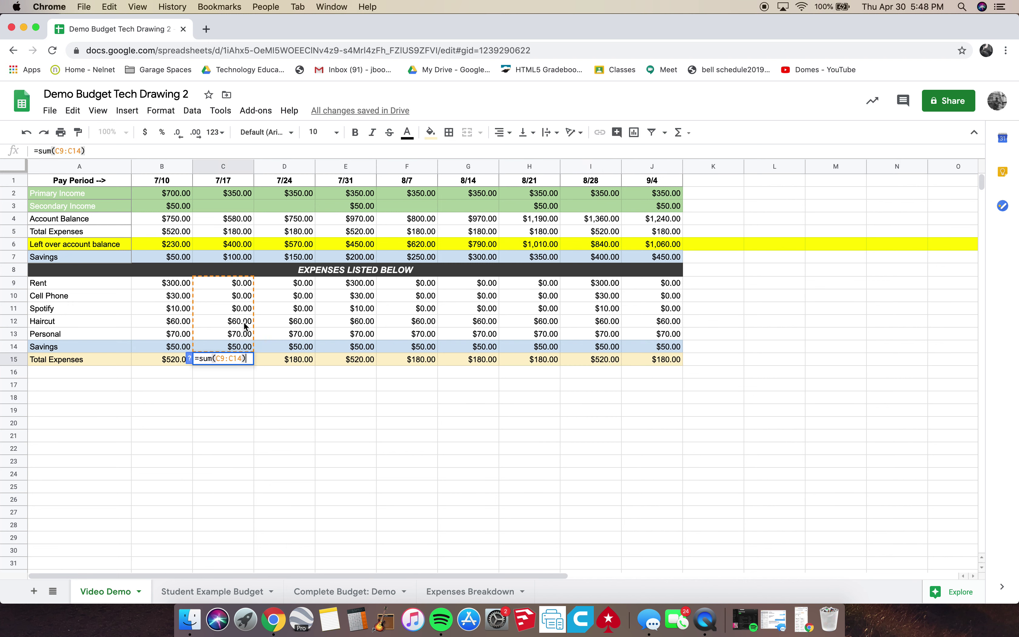
# Inspect the ranges summed by the Total Expenses formulas in D15 and E15.
pyautogui.doubleClick(286, 360)
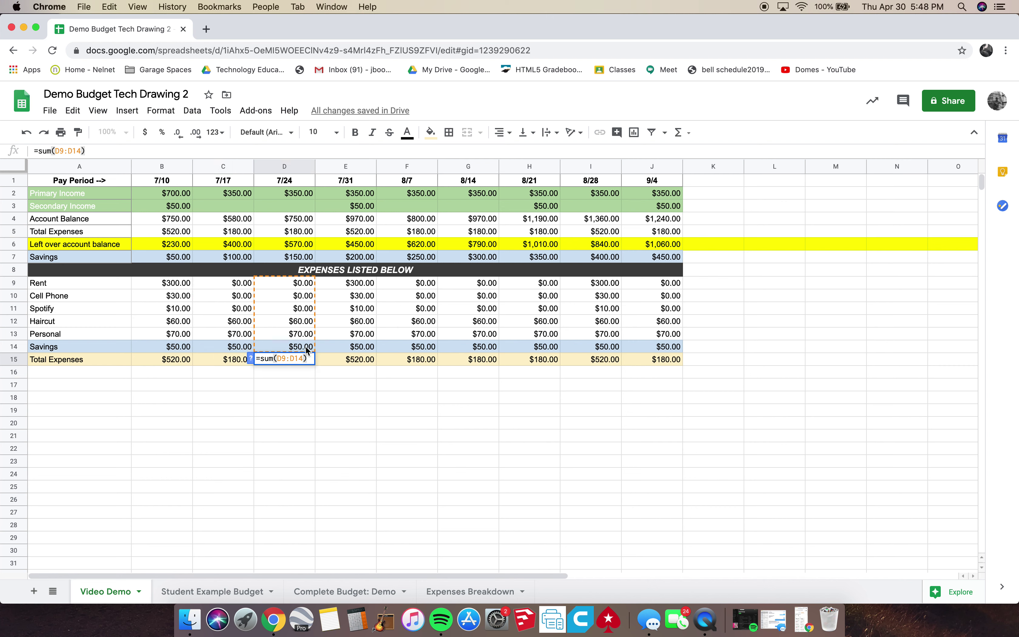
pyautogui.click(362, 358)
pyautogui.doubleClick(363, 359)
pyautogui.click(360, 422)
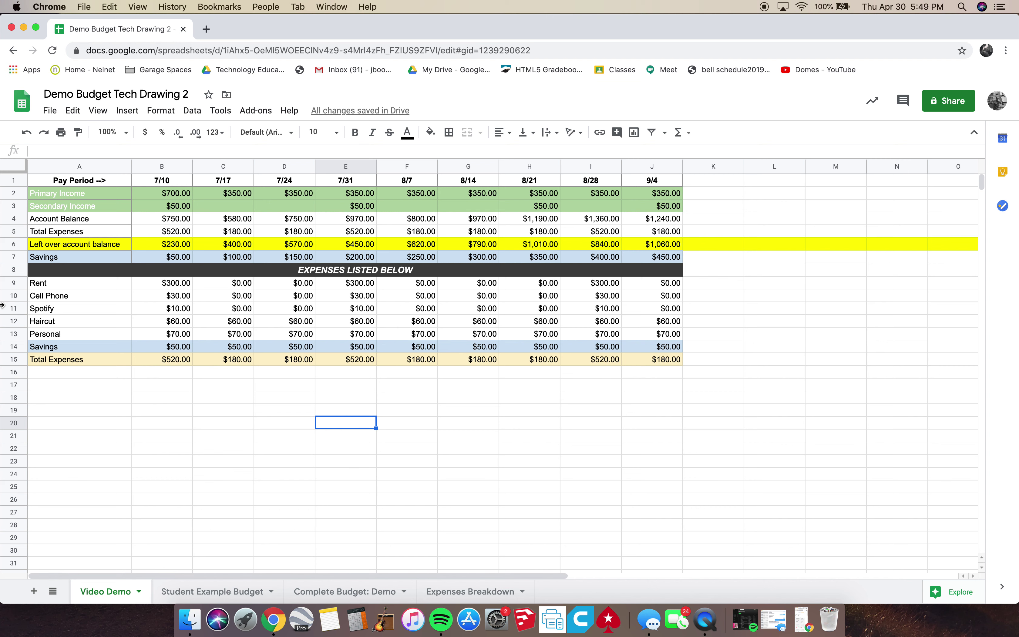
# Set the Rent expense to 400 for the 7/10, 7/31 and 8/28 pay periods in B9, E9 and I9.
pyautogui.click(180, 284)
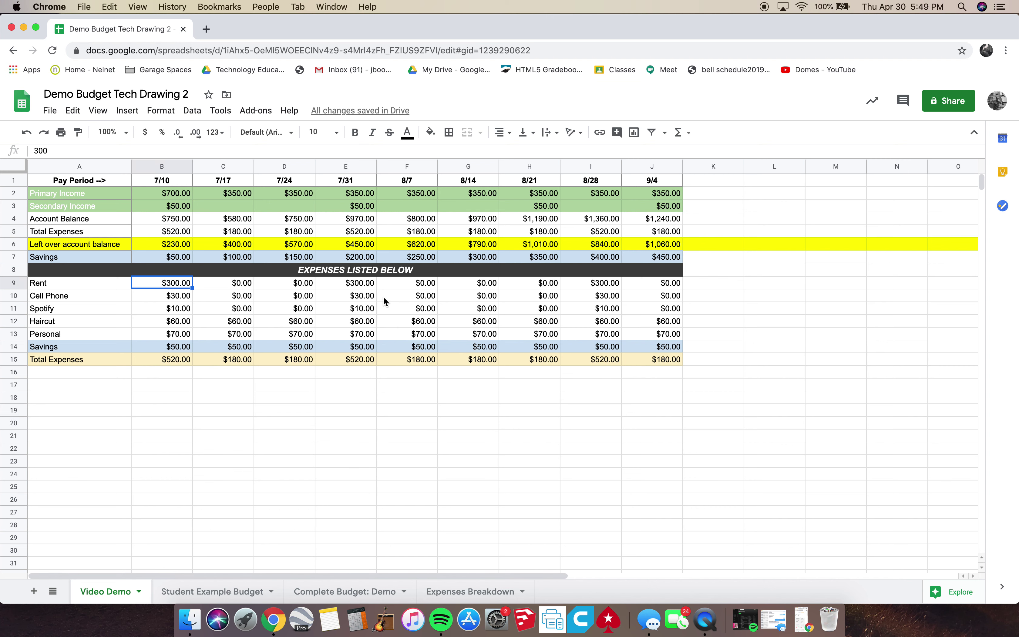
pyautogui.write('400')
pyautogui.click(361, 374)
pyautogui.click(360, 285)
pyautogui.doubleClick(360, 284)
pyautogui.moveTo(361, 282); pyautogui.dragTo(365, 282)
pyautogui.write('4')
pyautogui.click(389, 471)
pyautogui.doubleClick(594, 283)
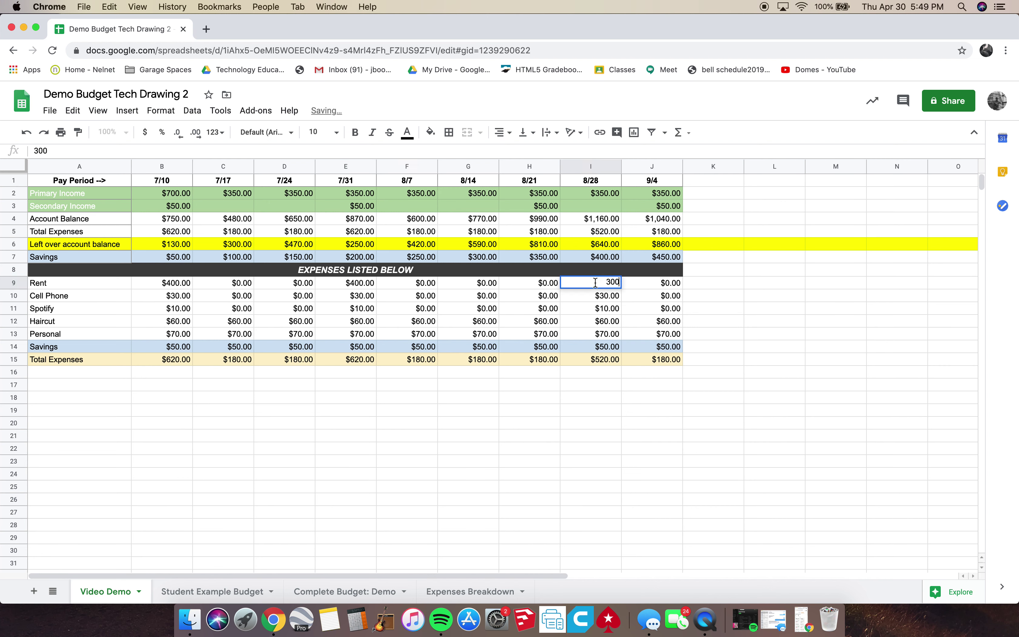
pyautogui.write('4')
pyautogui.click(590, 440)
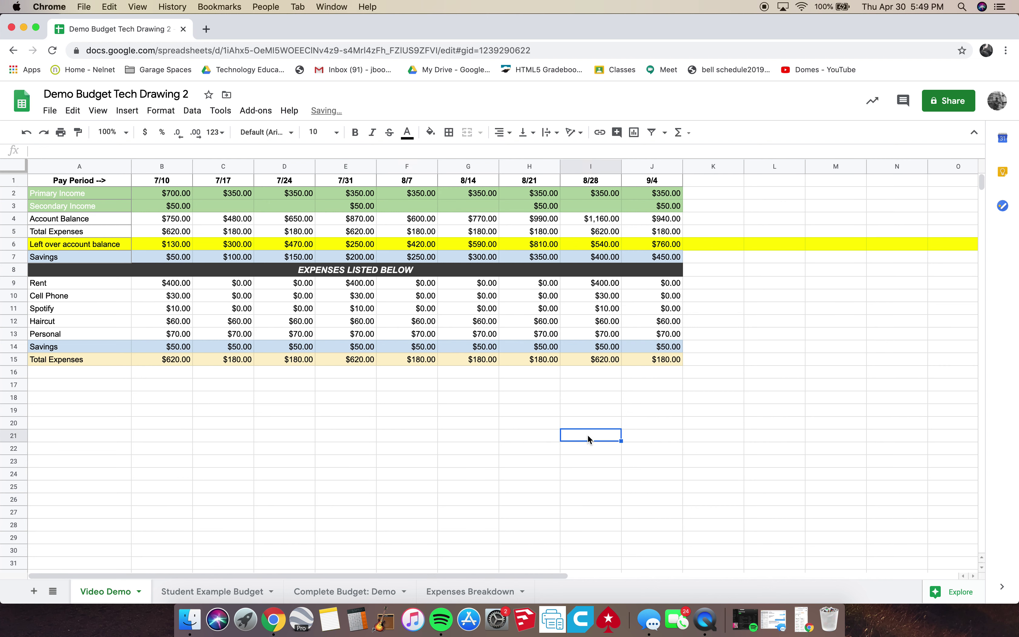
pyautogui.click(173, 279)
pyautogui.click(709, 476)
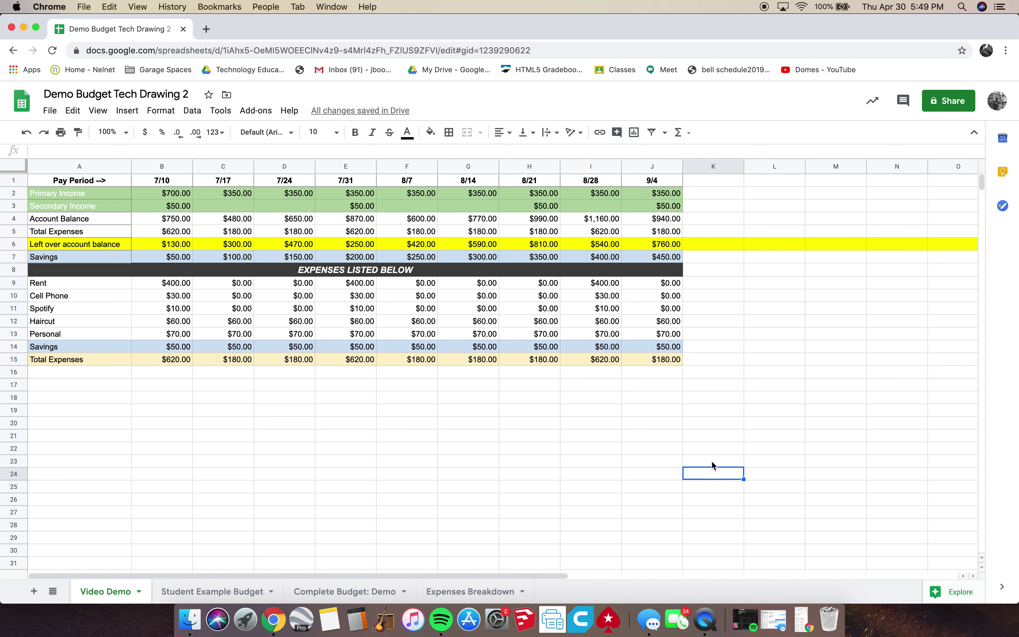
pyautogui.click(86, 185)
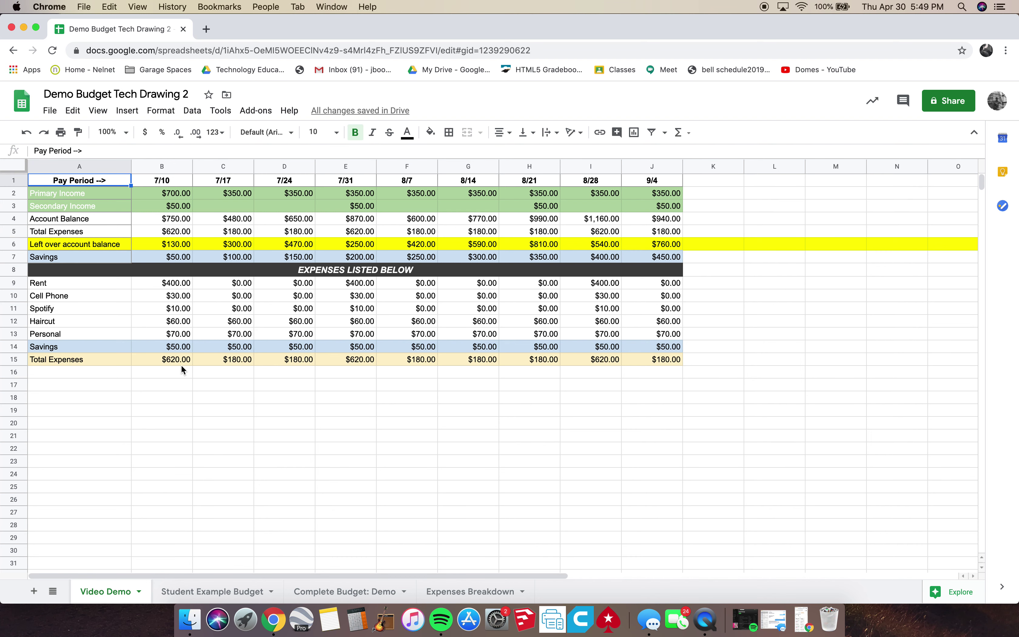
pyautogui.click(392, 495)
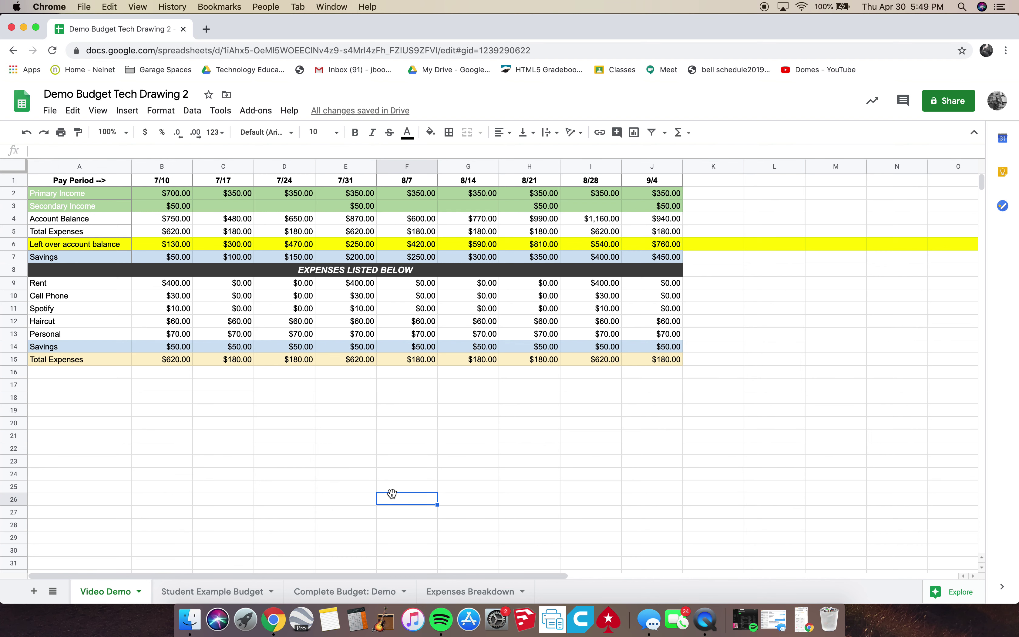
# View the Complete Budget: Demo and Student Example Budget sheets, and return to the Video Demo sheet.
pyautogui.click(352, 594)
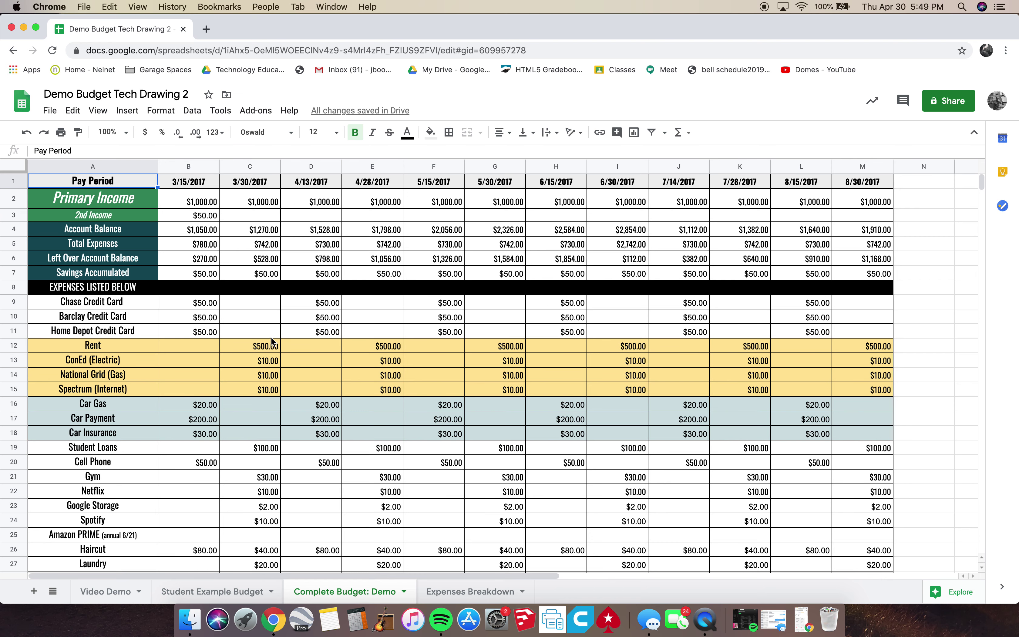
pyautogui.click(195, 592)
pyautogui.click(107, 594)
pyautogui.click(170, 347)
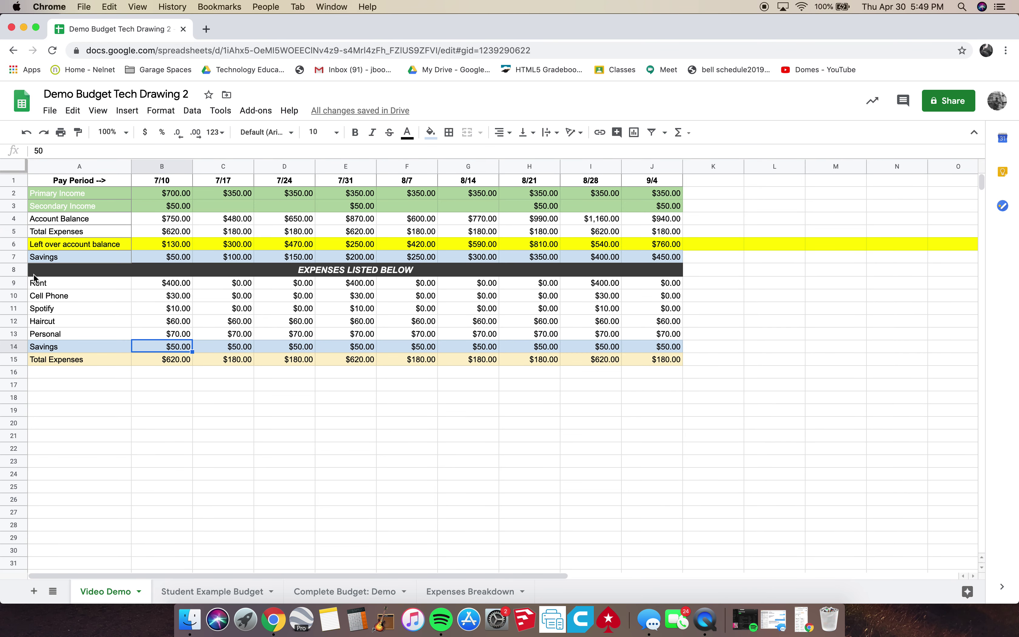
# Hide rows 9 to 15, from Rent through the bottom Total Expenses row.
pyautogui.click(19, 271)
pyautogui.moveTo(18, 271); pyautogui.dragTo(25, 337)
pyautogui.click(14, 283)
pyautogui.keyDown('shift'); pyautogui.click(21, 360); pyautogui.keyUp('shift')
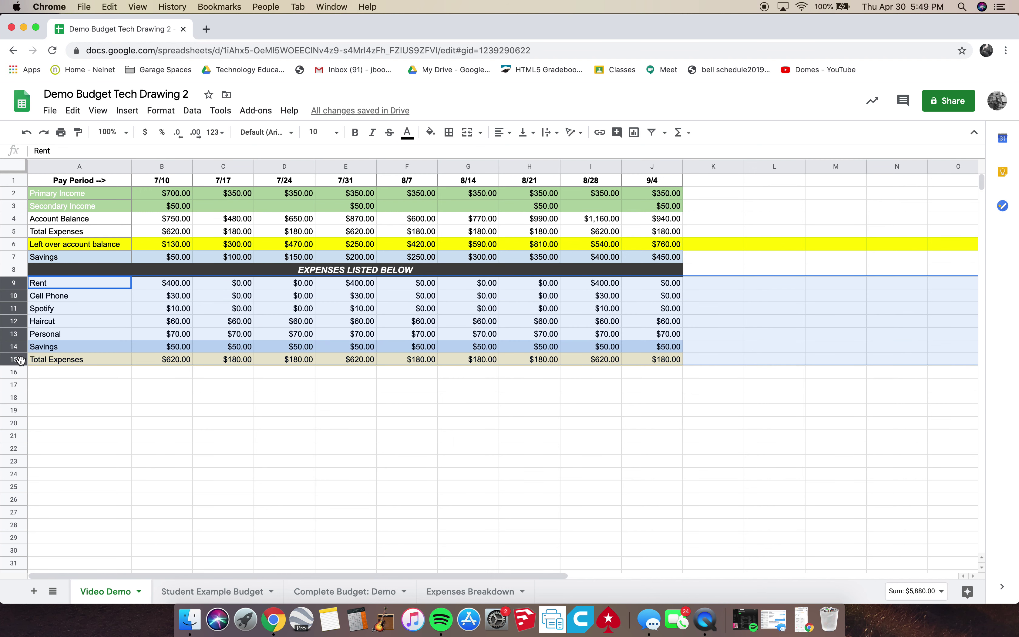
pyautogui.rightClick(18, 283)
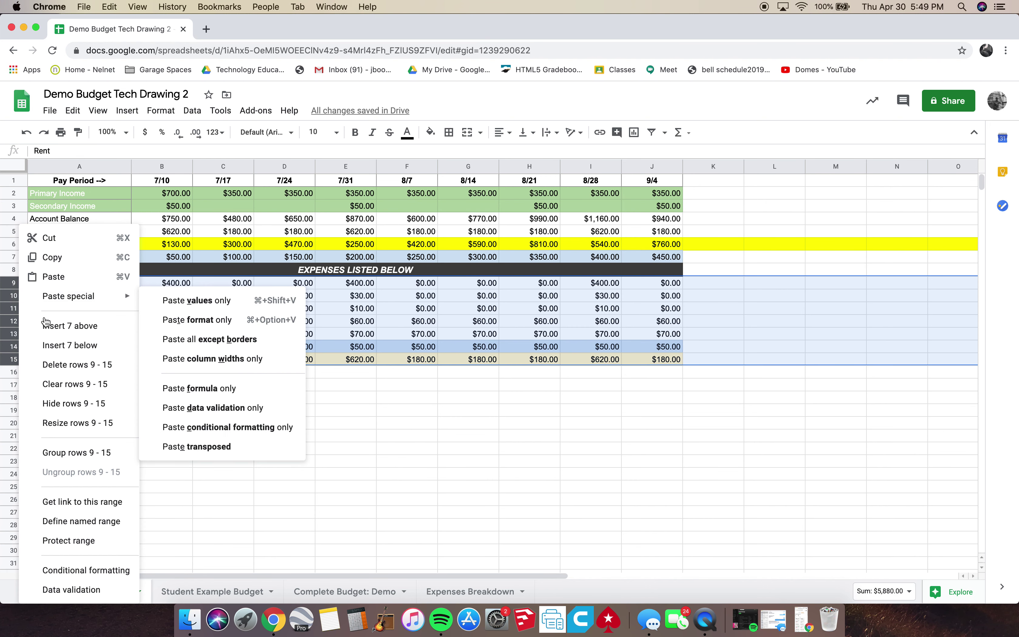
pyautogui.click(67, 403)
pyautogui.click(246, 420)
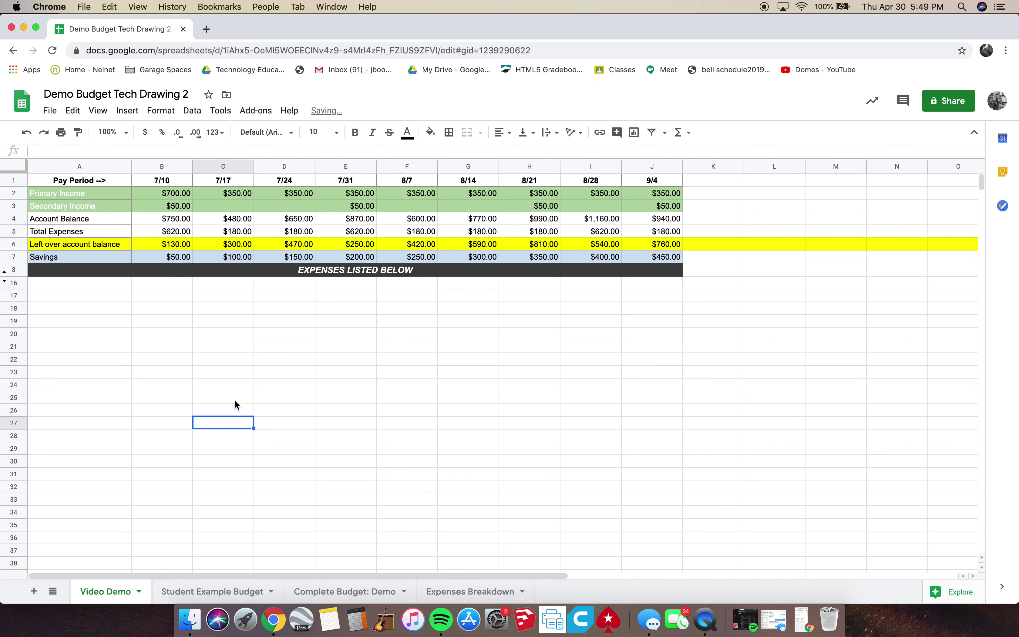
# Hide row 8 containing the EXPENSES LISTED BELOW heading.
pyautogui.rightClick(16, 270)
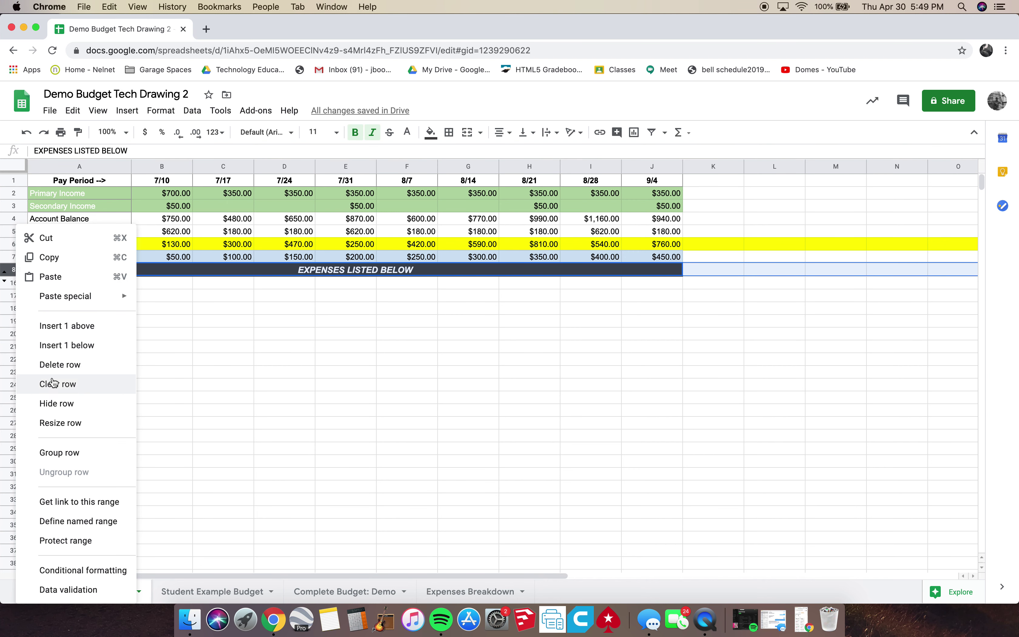
pyautogui.click(57, 404)
pyautogui.click(246, 384)
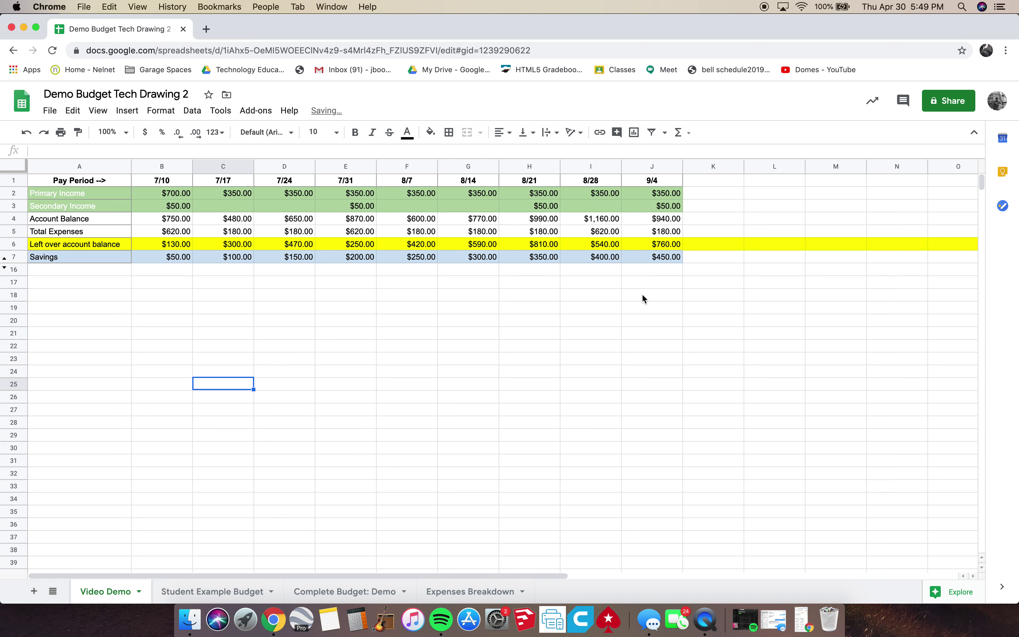